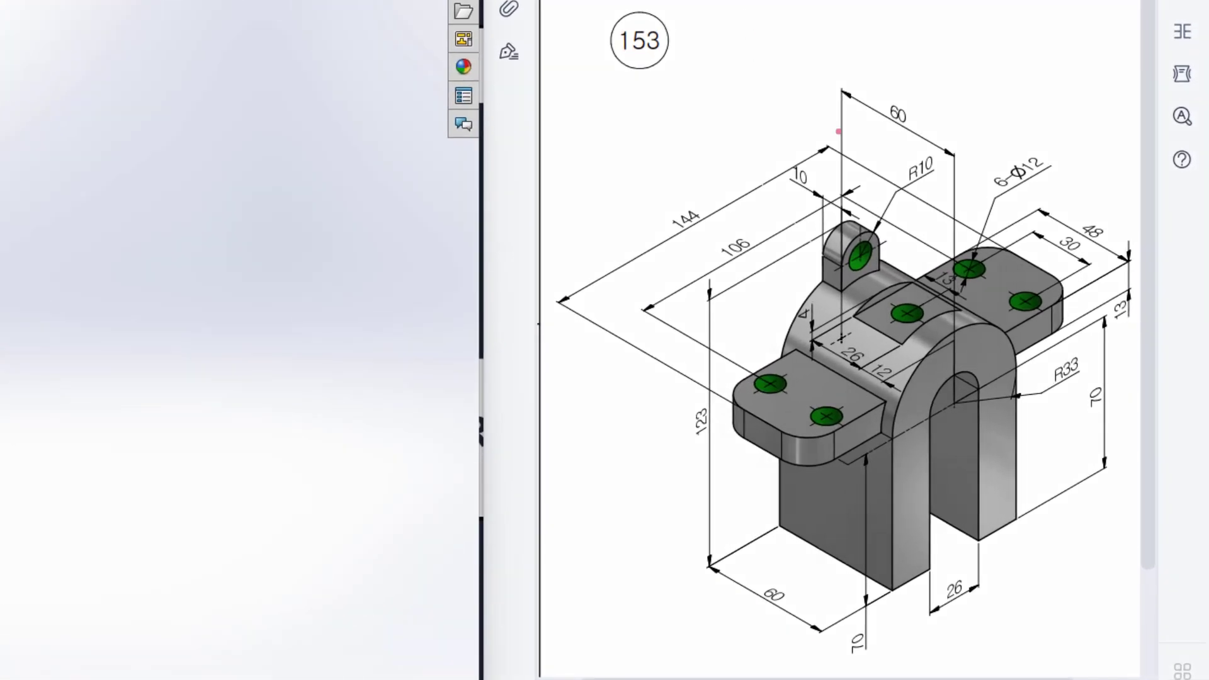
Mark the arch outline, 60 base width and R33 arch radius on drawing 153 with the screen pen.
{"action": "mouse_move", "coordinate": [887, 95]}
{"action": "left_mouse_down"}
{"action": "mouse_move", "coordinate": [669, 482]}
{"action": "mouse_move", "coordinate": [1119, 165]}
{"action": "mouse_move", "coordinate": [894, 87]}
{"action": "left_mouse_up"}
{"action": "mouse_move", "coordinate": [780, 369]}
{"action": "left_mouse_down"}
{"action": "mouse_move", "coordinate": [885, 435]}
{"action": "mouse_move", "coordinate": [1015, 371]}
{"action": "mouse_move", "coordinate": [984, 333]}
{"action": "mouse_move", "coordinate": [899, 276]}
{"action": "mouse_move", "coordinate": [765, 363]}
{"action": "left_mouse_up"}
{"action": "mouse_move", "coordinate": [787, 590]}
{"action": "left_mouse_down"}
{"action": "mouse_move", "coordinate": [752, 592]}
{"action": "mouse_move", "coordinate": [784, 614]}
{"action": "mouse_move", "coordinate": [791, 583]}
{"action": "left_mouse_up"}
{"action": "mouse_move", "coordinate": [1081, 354]}
{"action": "left_mouse_down"}
{"action": "mouse_move", "coordinate": [1054, 349]}
{"action": "mouse_move", "coordinate": [1091, 376]}
{"action": "mouse_move", "coordinate": [1087, 355]}
{"action": "left_mouse_up"}
{"action": "left_click_drag", "start_coordinate": [959, 423], "coordinate": [1020, 393]}
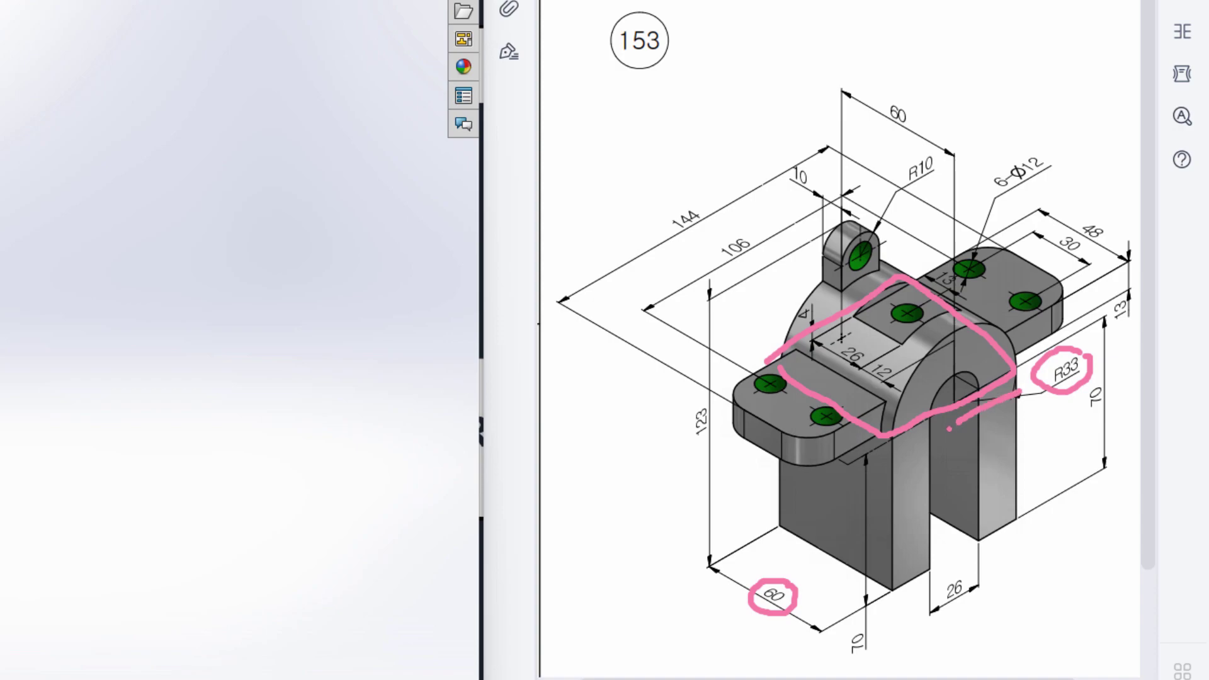
{"action": "left_click_drag", "start_coordinate": [947, 429], "coordinate": [894, 449]}
Circle the 70 height dimension, then clear the ink and return to normal mouse mode.
{"action": "mouse_move", "coordinate": [862, 622]}
{"action": "left_mouse_down"}
{"action": "mouse_move", "coordinate": [889, 665]}
{"action": "mouse_move", "coordinate": [860, 619]}
{"action": "left_mouse_up"}
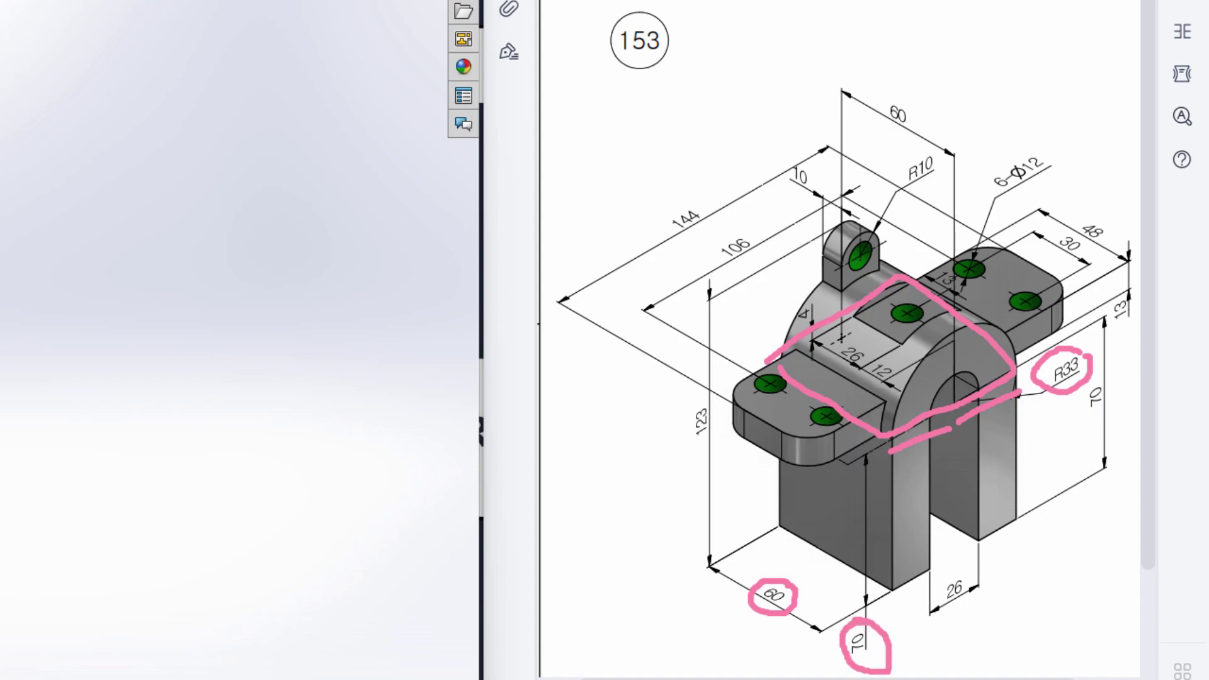
{"action": "mouse_move", "coordinate": [877, 464]}
{"action": "left_mouse_down"}
{"action": "mouse_move", "coordinate": [877, 586]}
{"action": "mouse_move", "coordinate": [908, 560]}
{"action": "left_mouse_up"}
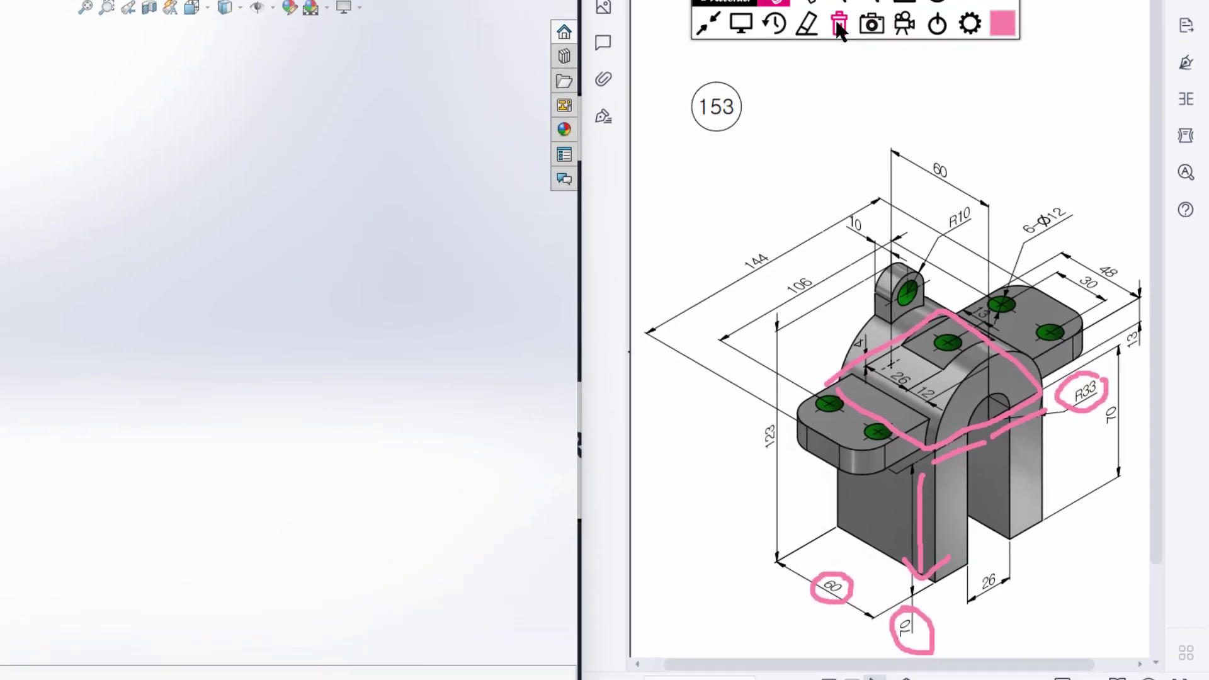
{"action": "left_click", "coordinate": [872, 136]}
{"action": "left_click", "coordinate": [847, 139]}
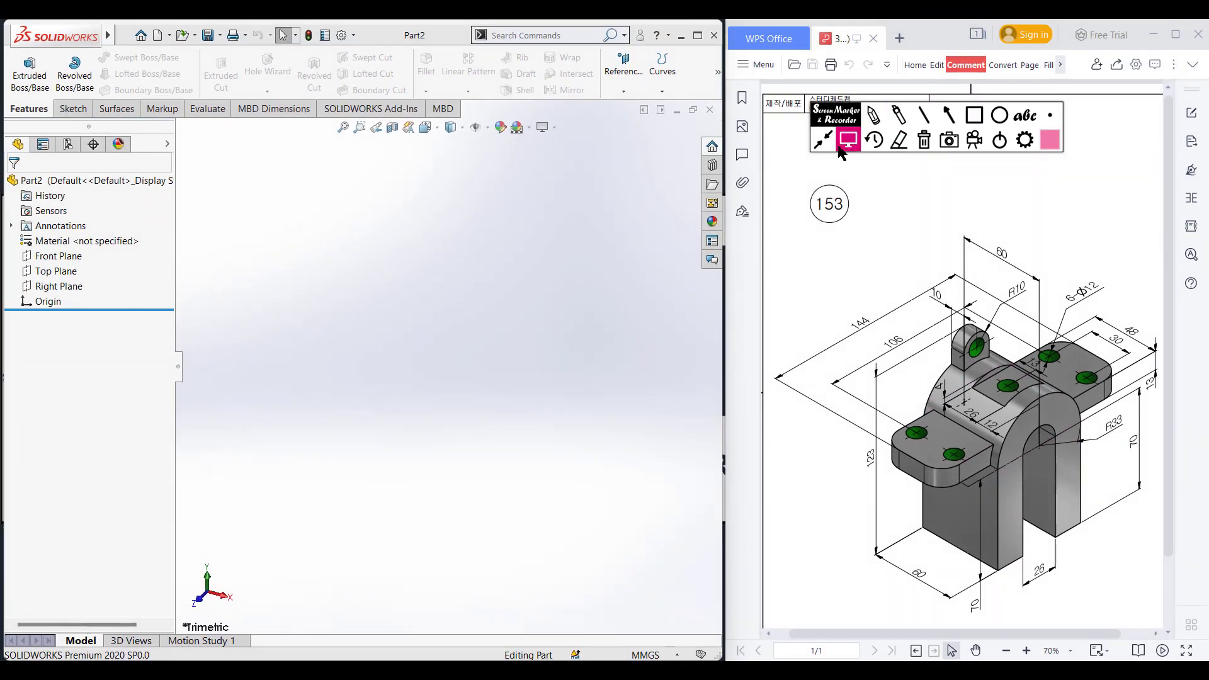
On the Top Plane, sketch an origin-centred rectangle 66 mm (33*2) high and 60 mm wide.
{"action": "right_click", "coordinate": [54, 276]}
{"action": "left_click", "coordinate": [71, 249]}
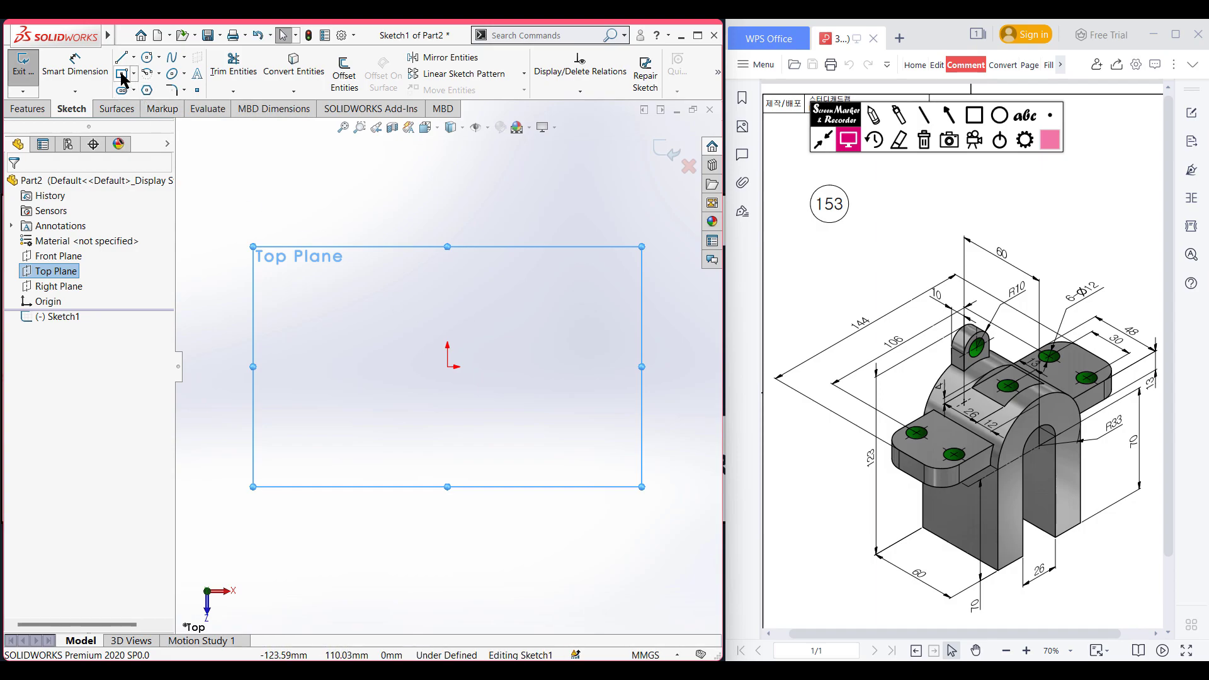
{"action": "left_click", "coordinate": [122, 75]}
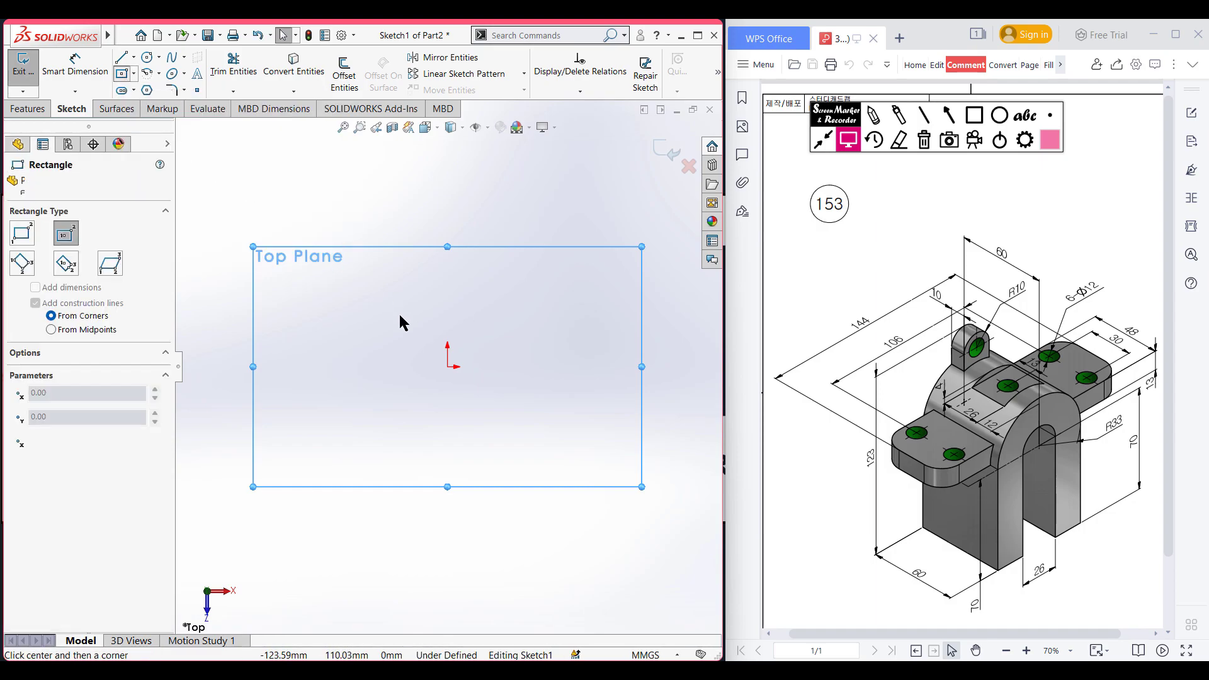
{"action": "left_click", "coordinate": [447, 366]}
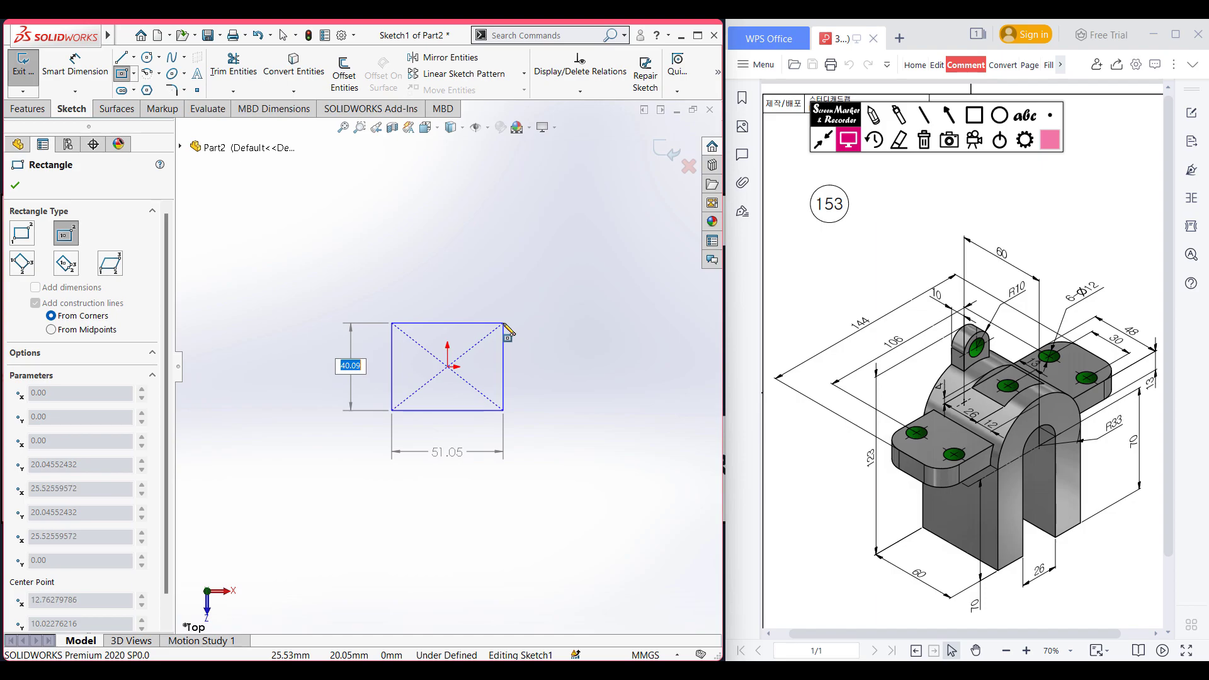
{"action": "type", "text": "33*2"}
{"action": "key", "text": "Tab"}
{"action": "type", "text": "60"}
{"action": "key", "text": "Return"}
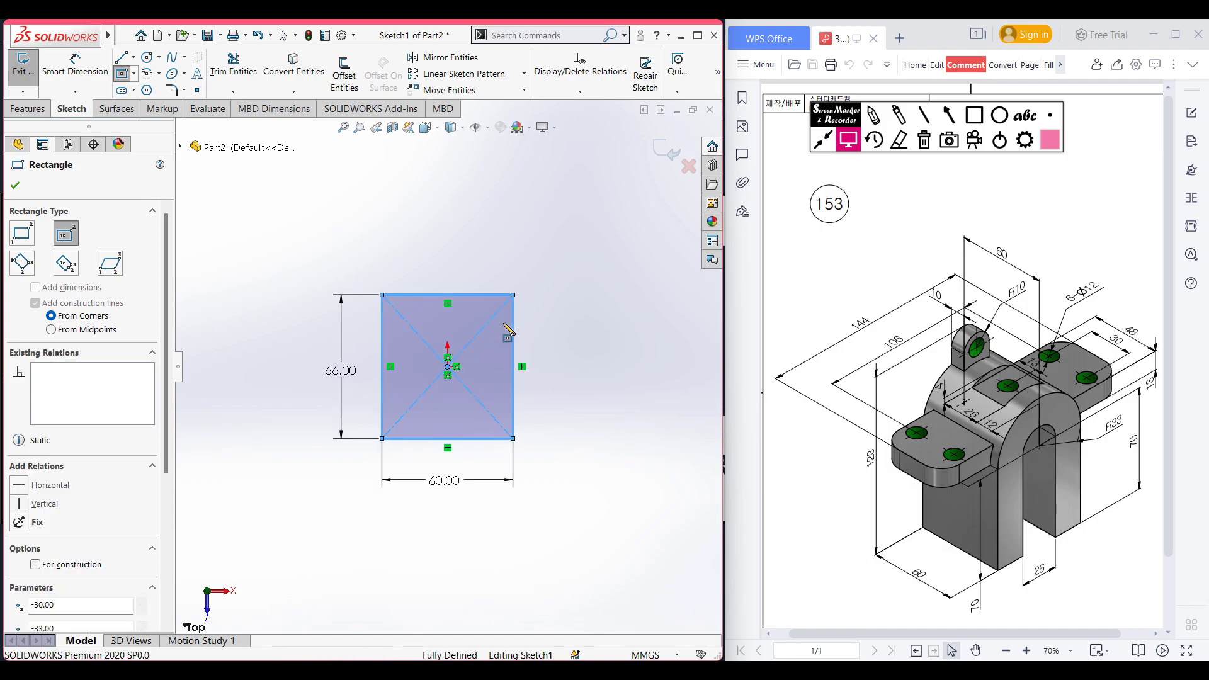
{"action": "key", "text": "ctrl+7"}
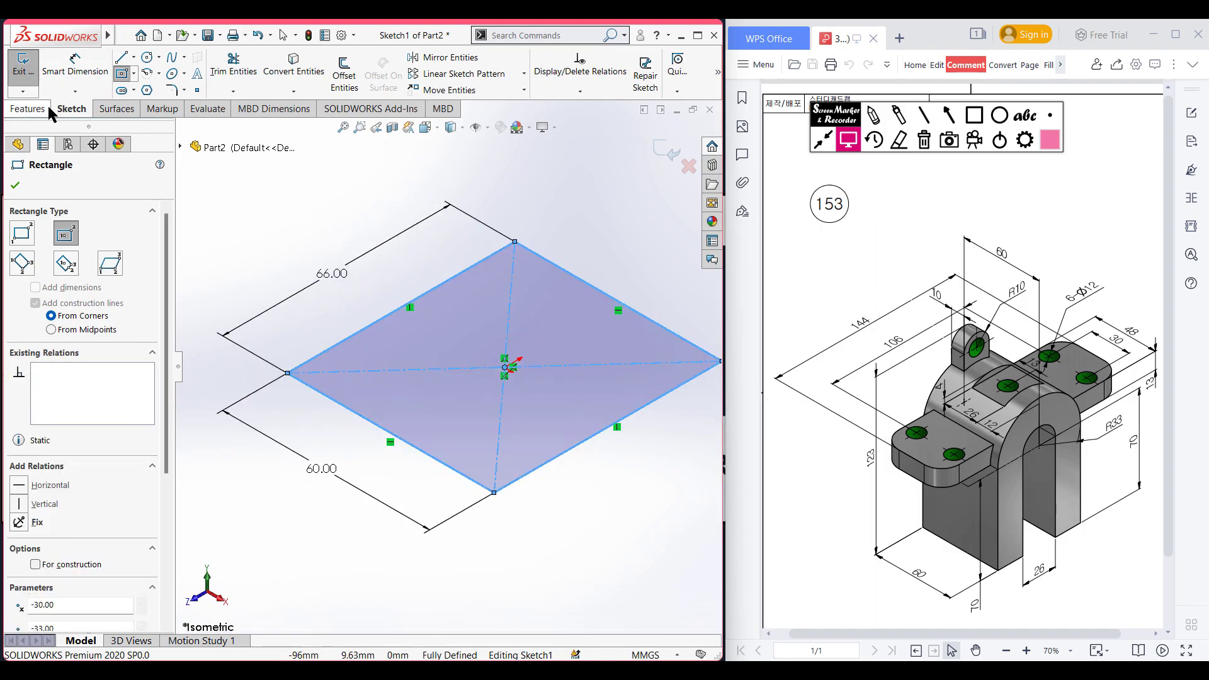
Extrude the 66 × 60 rectangle 70 mm in the reversed, downward direction.
{"action": "left_click", "coordinate": [44, 105]}
{"action": "left_click", "coordinate": [30, 74]}
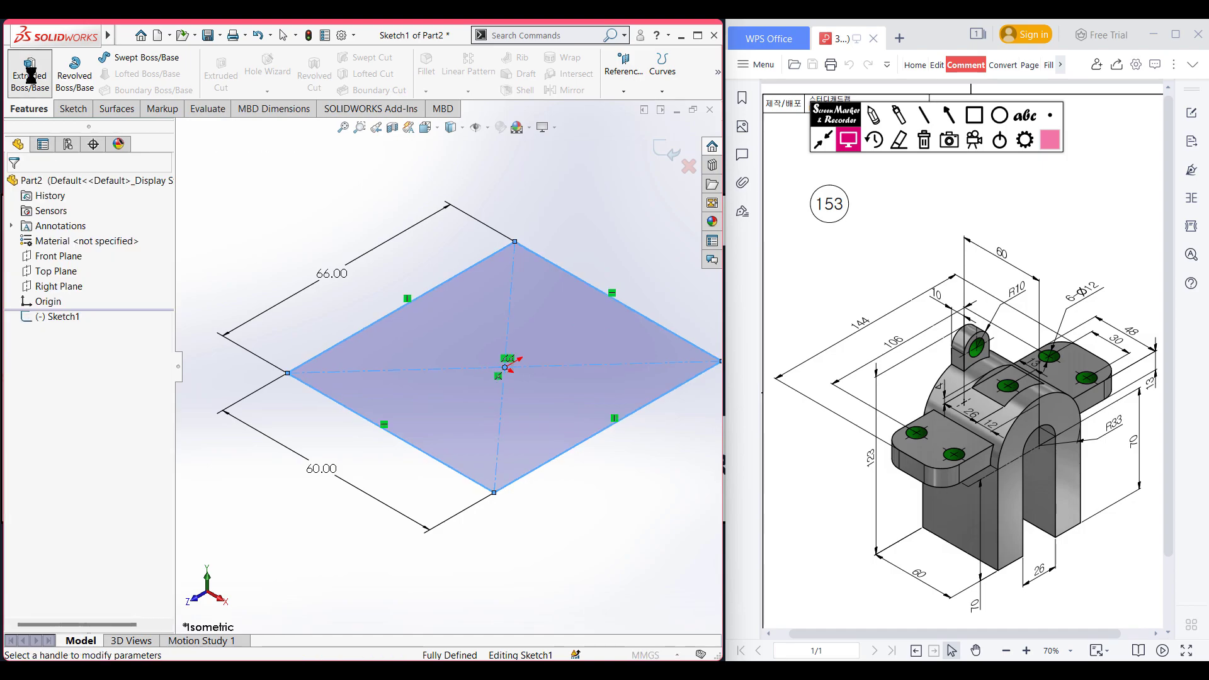
{"action": "type", "text": "70"}
{"action": "key", "text": "Return"}
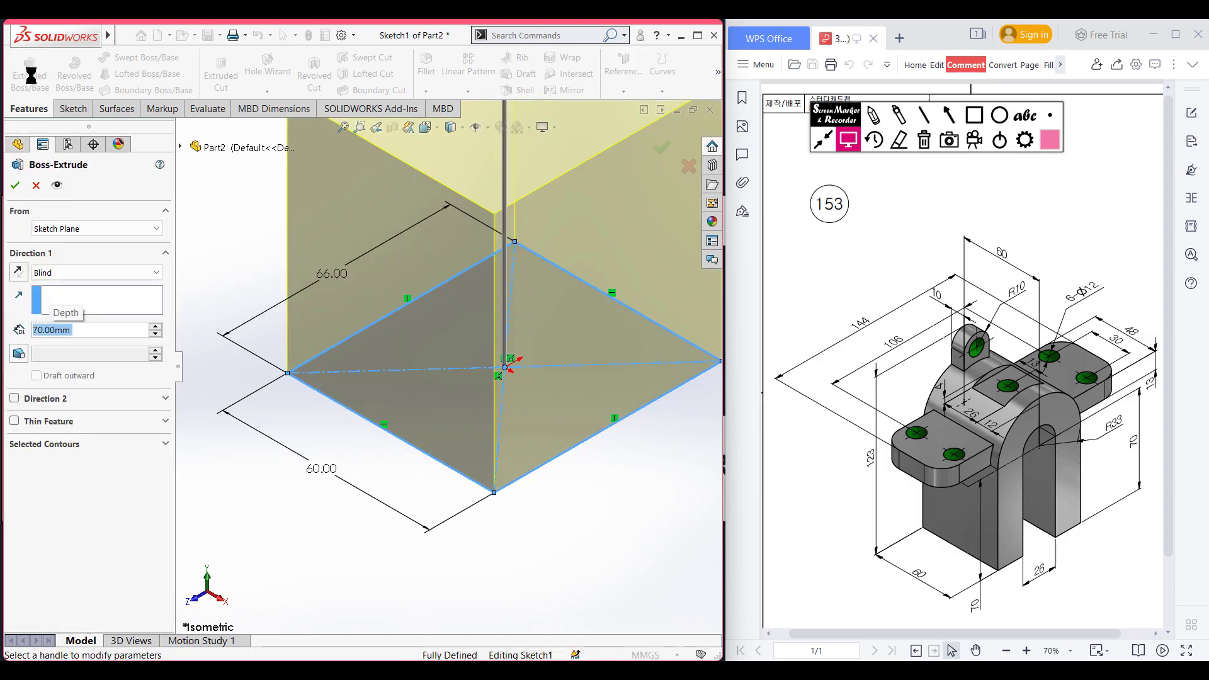
{"action": "left_click", "coordinate": [17, 272]}
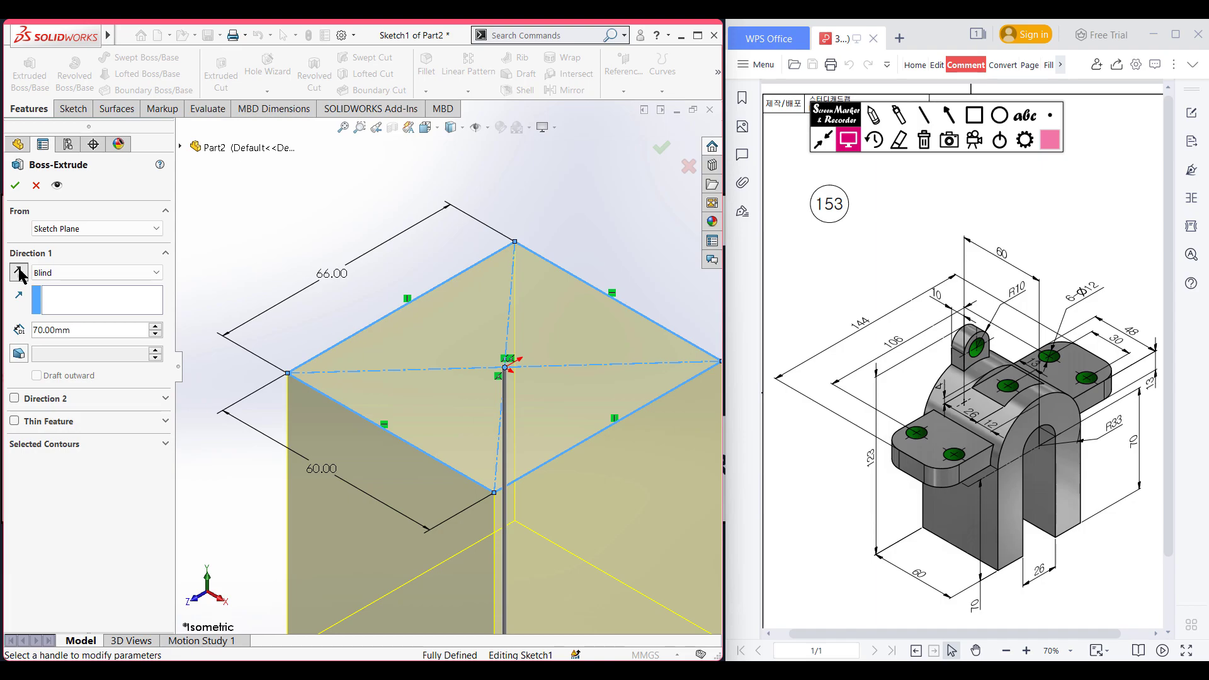
{"action": "left_click", "coordinate": [14, 185]}
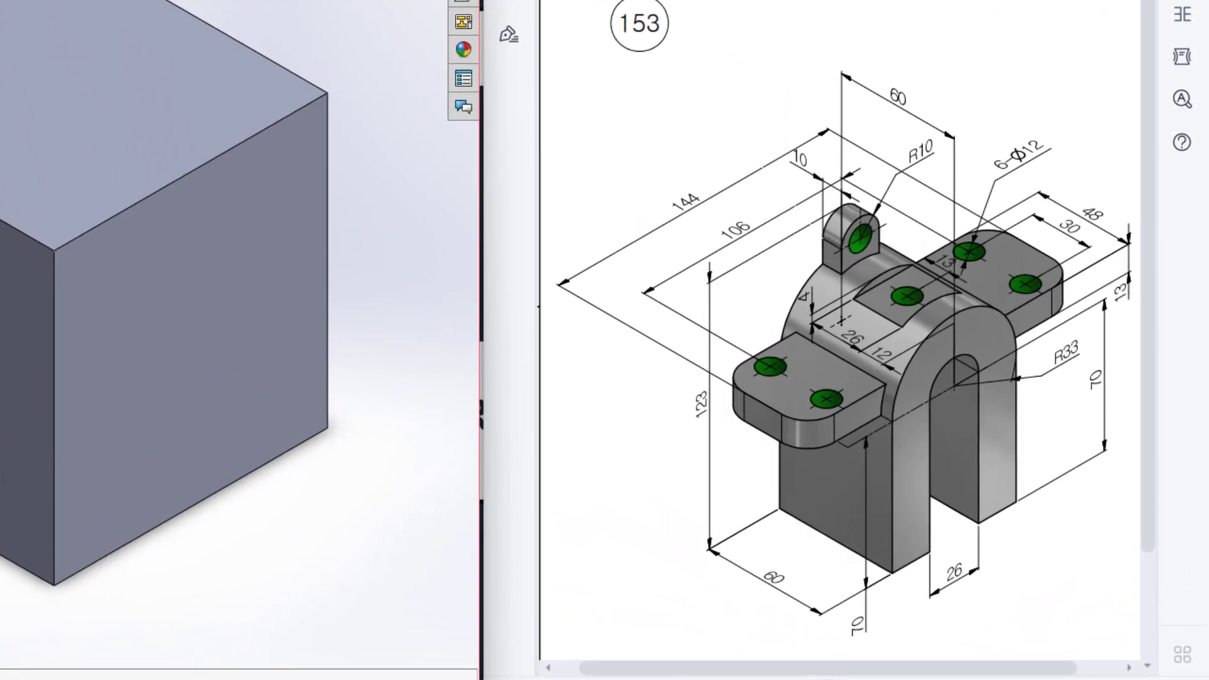
{"action": "mouse_move", "coordinate": [732, 368]}
{"action": "left_mouse_down"}
{"action": "mouse_move", "coordinate": [974, 225]}
{"action": "mouse_move", "coordinate": [1049, 276]}
{"action": "mouse_move", "coordinate": [954, 366]}
{"action": "mouse_move", "coordinate": [834, 418]}
{"action": "mouse_move", "coordinate": [793, 426]}
{"action": "mouse_move", "coordinate": [737, 377]}
{"action": "left_mouse_up"}
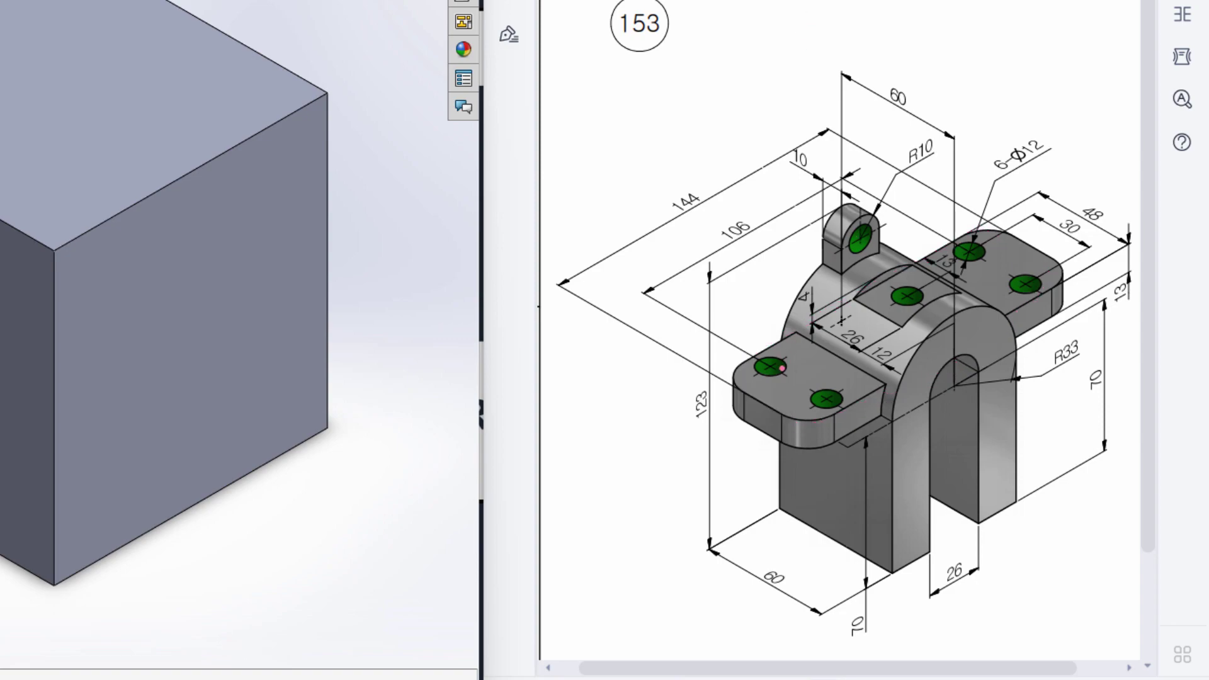
{"action": "left_click_drag", "start_coordinate": [770, 407], "coordinate": [1021, 246]}
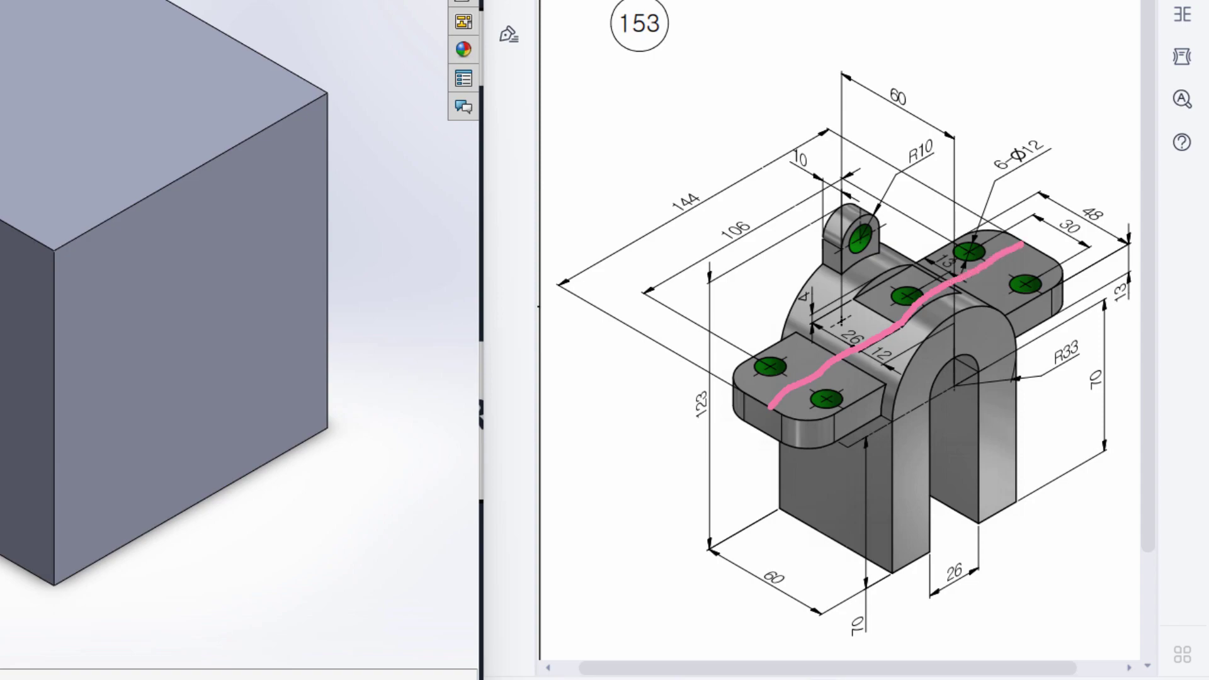
{"action": "mouse_move", "coordinate": [710, 187]}
{"action": "left_mouse_down"}
{"action": "mouse_move", "coordinate": [673, 188]}
{"action": "mouse_move", "coordinate": [661, 218]}
{"action": "mouse_move", "coordinate": [698, 209]}
{"action": "mouse_move", "coordinate": [708, 185]}
{"action": "left_mouse_up"}
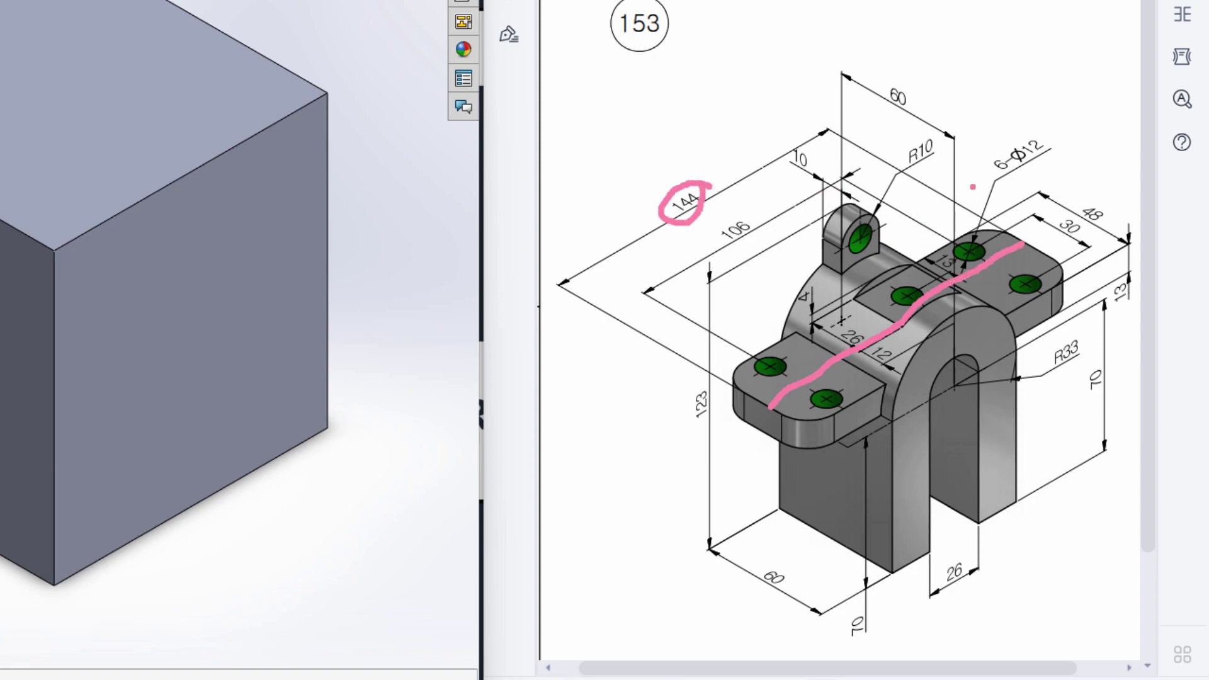
{"action": "mouse_move", "coordinate": [990, 219]}
{"action": "left_mouse_down"}
{"action": "mouse_move", "coordinate": [754, 345]}
{"action": "mouse_move", "coordinate": [732, 371]}
{"action": "left_mouse_up"}
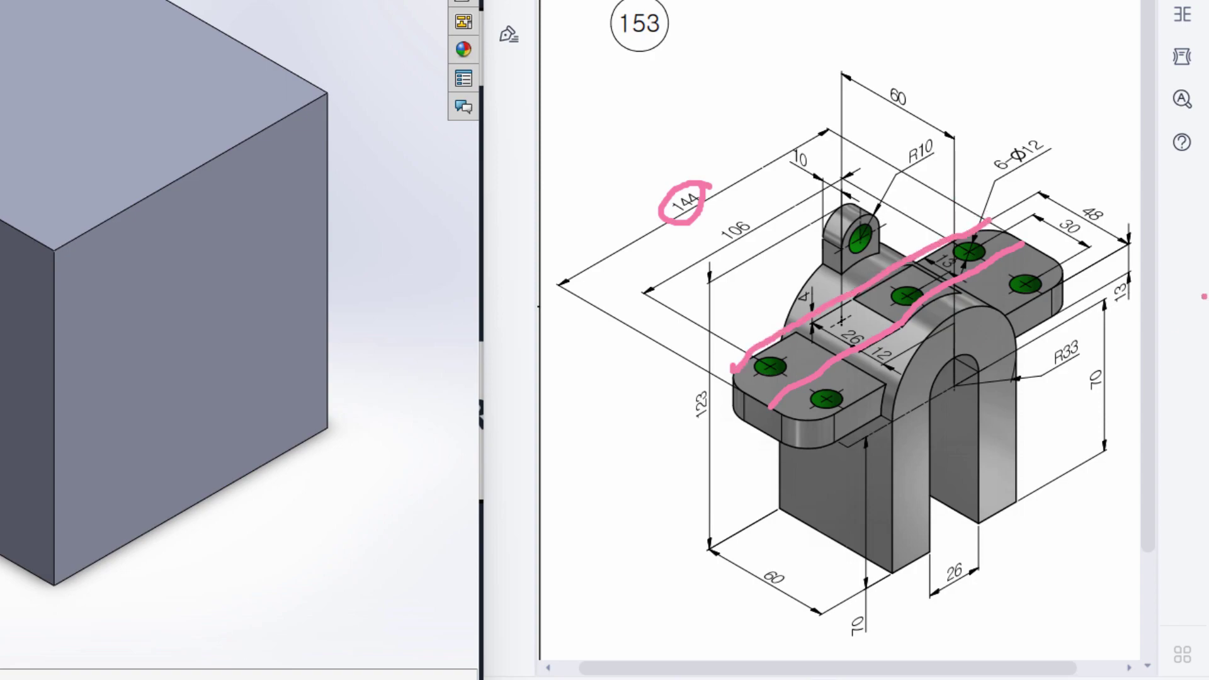
{"action": "mouse_move", "coordinate": [1071, 277]}
{"action": "left_mouse_down"}
{"action": "mouse_move", "coordinate": [995, 337]}
{"action": "mouse_move", "coordinate": [819, 425]}
{"action": "left_mouse_up"}
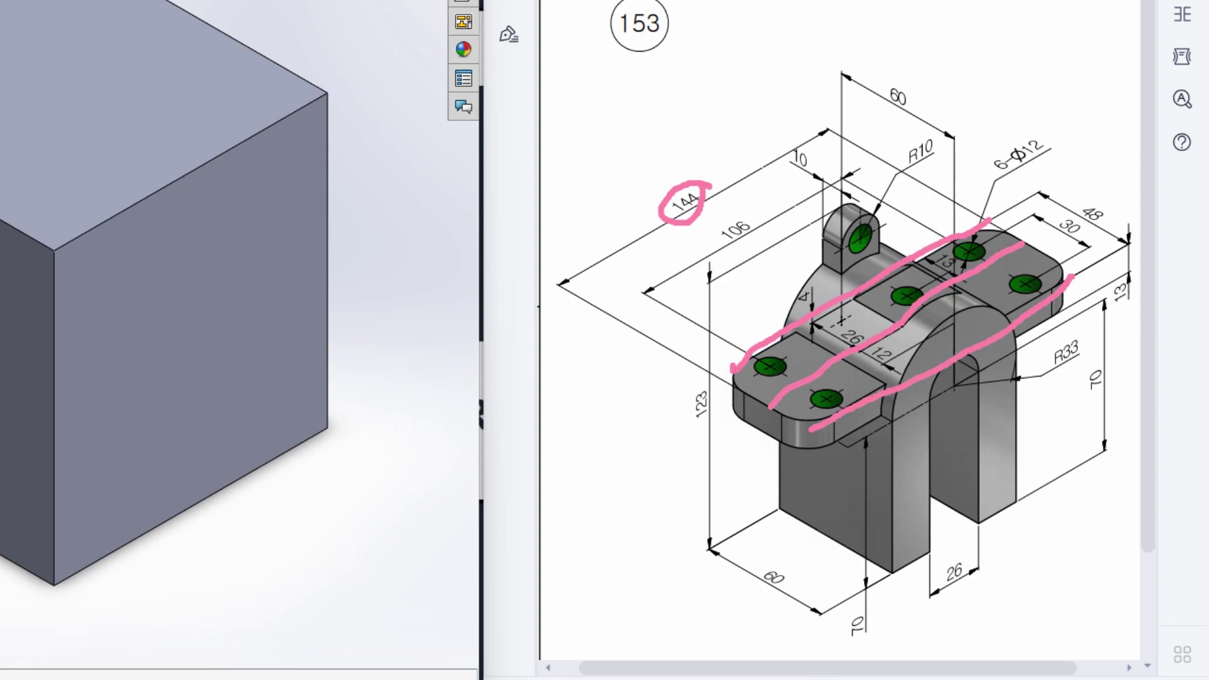
{"action": "left_click_drag", "start_coordinate": [733, 372], "coordinate": [803, 425]}
{"action": "left_click_drag", "start_coordinate": [993, 218], "coordinate": [1061, 271]}
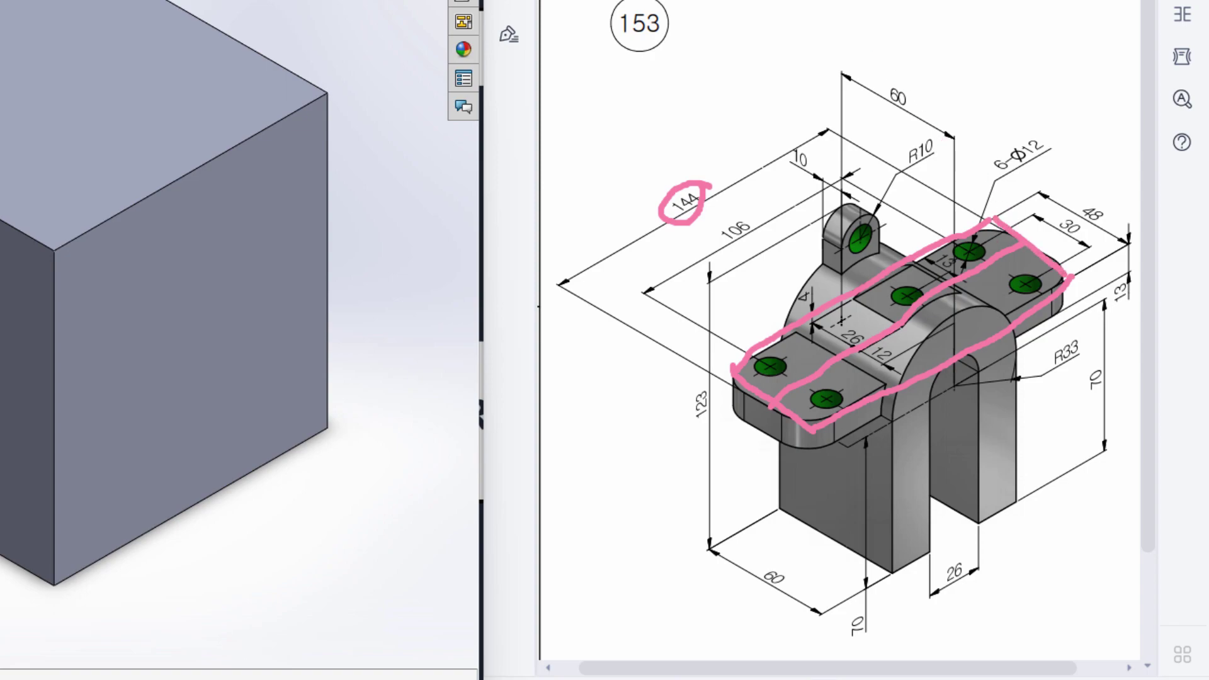
{"action": "mouse_move", "coordinate": [989, 239]}
{"action": "left_mouse_down"}
{"action": "mouse_move", "coordinate": [958, 259]}
{"action": "mouse_move", "coordinate": [987, 251]}
{"action": "mouse_move", "coordinate": [1029, 294]}
{"action": "mouse_move", "coordinate": [1050, 277]}
{"action": "left_mouse_up"}
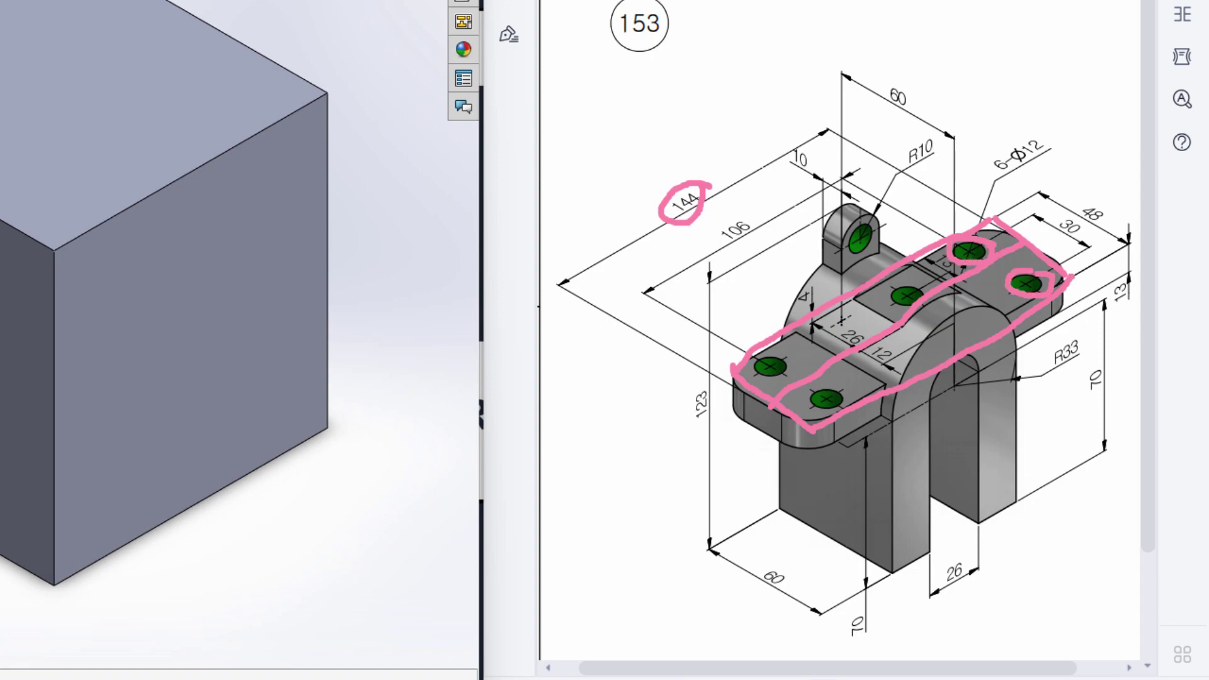
{"action": "mouse_move", "coordinate": [789, 363]}
{"action": "left_mouse_down"}
{"action": "mouse_move", "coordinate": [773, 350]}
{"action": "mouse_move", "coordinate": [797, 374]}
{"action": "left_mouse_up"}
{"action": "key", "text": "Escape"}
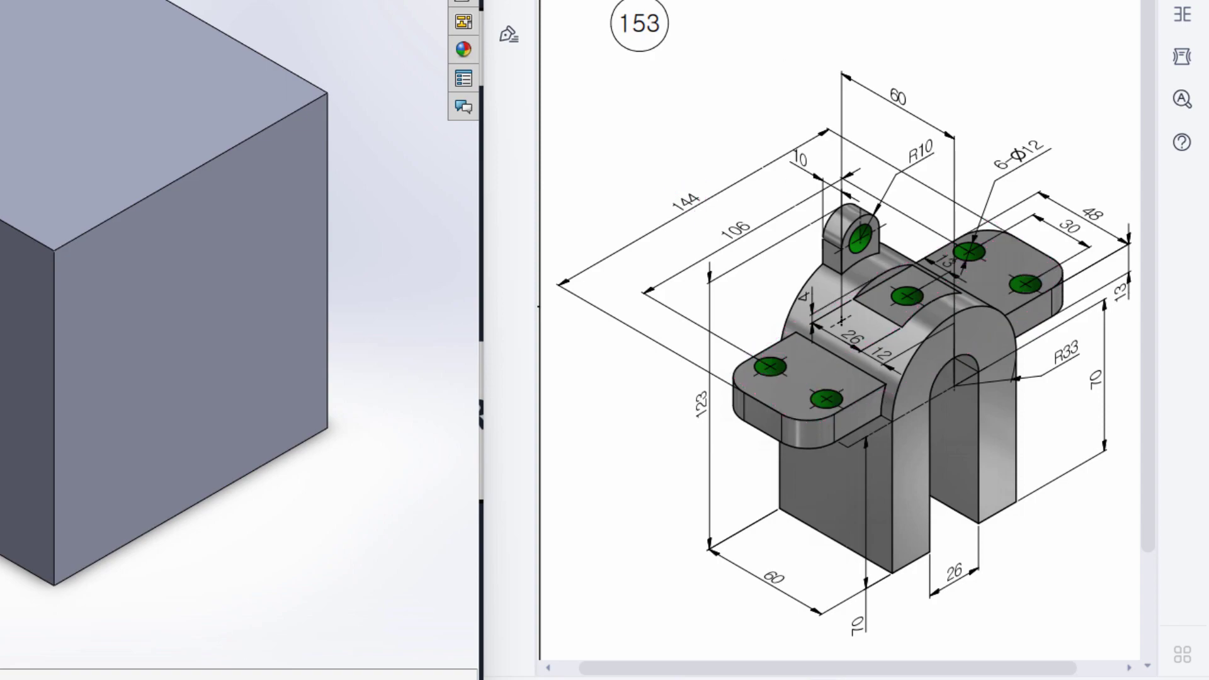
{"action": "mouse_move", "coordinate": [983, 241]}
{"action": "left_mouse_down"}
{"action": "mouse_move", "coordinate": [959, 241]}
{"action": "mouse_move", "coordinate": [975, 265]}
{"action": "mouse_move", "coordinate": [984, 244]}
{"action": "left_mouse_up"}
{"action": "mouse_move", "coordinate": [1046, 126]}
{"action": "left_mouse_down"}
{"action": "mouse_move", "coordinate": [1001, 151]}
{"action": "mouse_move", "coordinate": [1003, 166]}
{"action": "mouse_move", "coordinate": [1046, 165]}
{"action": "mouse_move", "coordinate": [1047, 134]}
{"action": "left_mouse_up"}
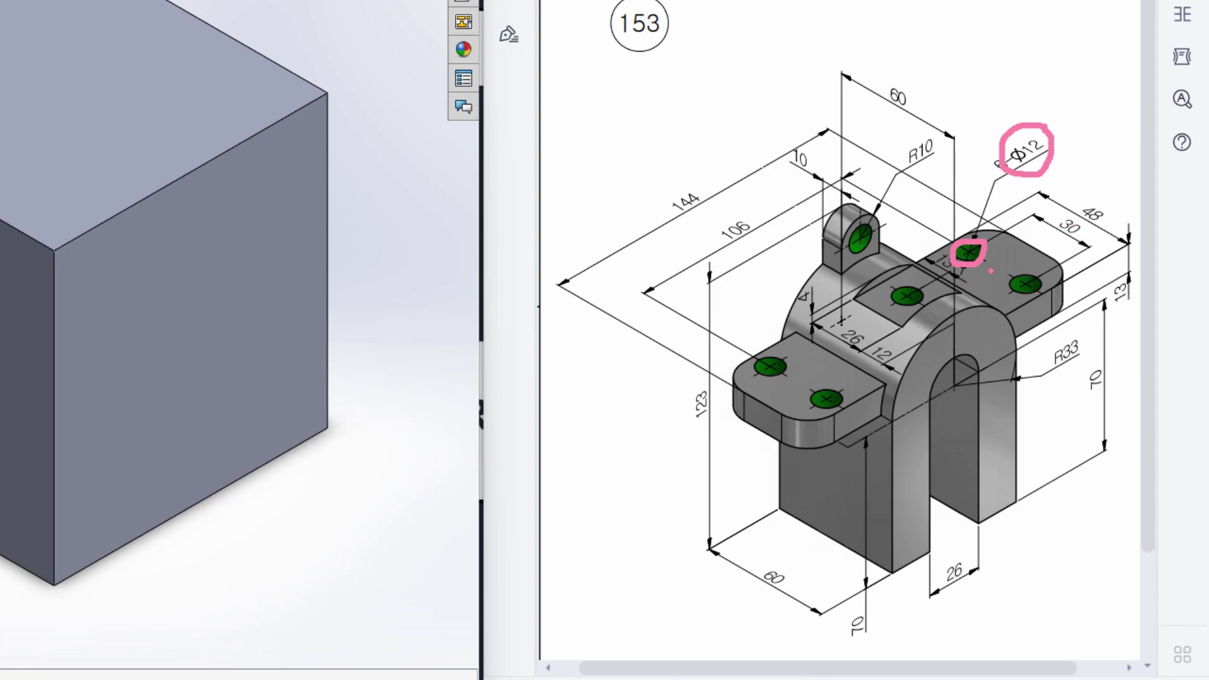
{"action": "left_click_drag", "start_coordinate": [973, 283], "coordinate": [1028, 254]}
{"action": "mouse_move", "coordinate": [1068, 214]}
{"action": "left_mouse_down"}
{"action": "mouse_move", "coordinate": [1083, 238]}
{"action": "mouse_move", "coordinate": [1064, 216]}
{"action": "left_mouse_up"}
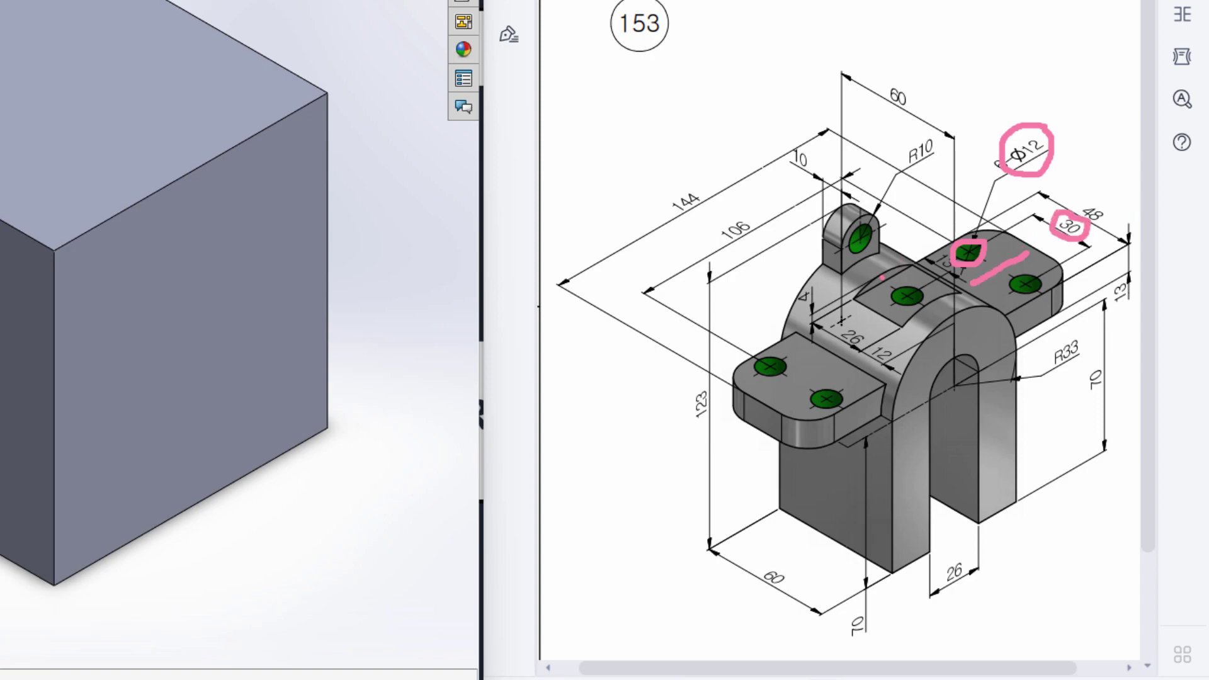
{"action": "left_click_drag", "start_coordinate": [855, 258], "coordinate": [882, 280]}
{"action": "mouse_move", "coordinate": [765, 221]}
{"action": "left_mouse_down"}
{"action": "mouse_move", "coordinate": [715, 215]}
{"action": "mouse_move", "coordinate": [721, 252]}
{"action": "mouse_move", "coordinate": [770, 221]}
{"action": "left_mouse_up"}
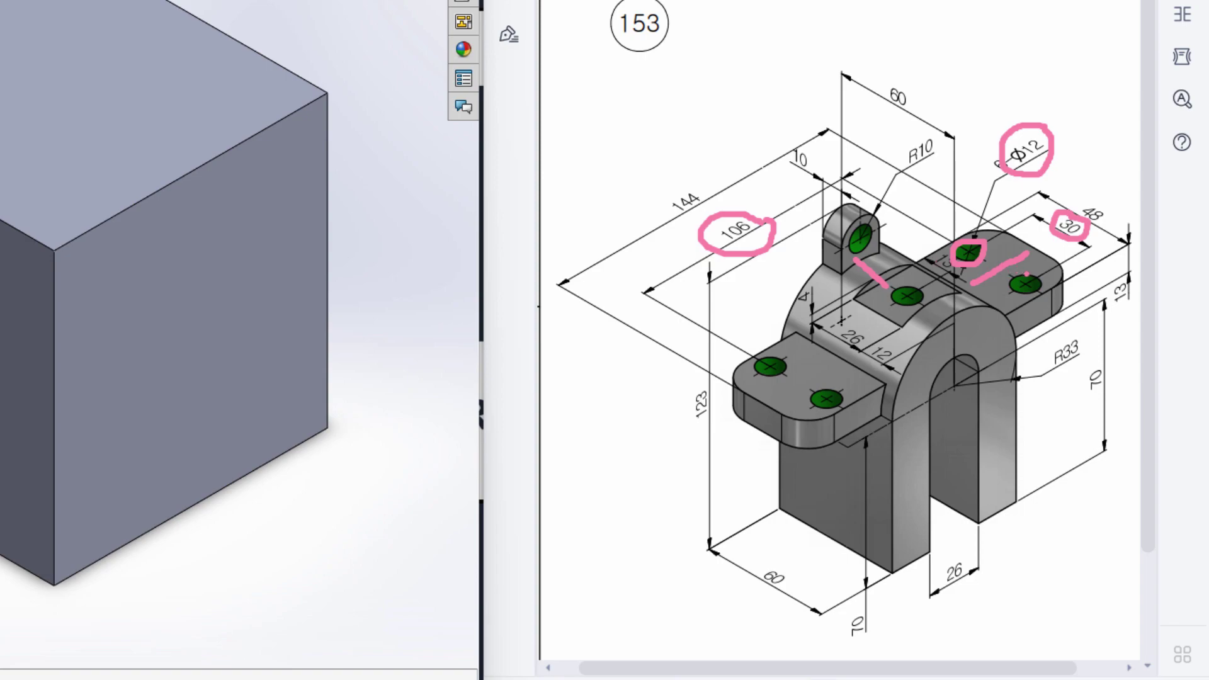
{"action": "mouse_move", "coordinate": [1030, 275]}
{"action": "left_mouse_down"}
{"action": "mouse_move", "coordinate": [1008, 288]}
{"action": "mouse_move", "coordinate": [1036, 282]}
{"action": "left_mouse_up"}
{"action": "mouse_move", "coordinate": [1068, 206]}
{"action": "left_mouse_down"}
{"action": "mouse_move", "coordinate": [1036, 210]}
{"action": "mouse_move", "coordinate": [1080, 245]}
{"action": "left_mouse_up"}
{"action": "left_click_drag", "start_coordinate": [923, 308], "coordinate": [961, 325]}
{"action": "mouse_move", "coordinate": [786, 372]}
{"action": "left_mouse_down"}
{"action": "mouse_move", "coordinate": [760, 367]}
{"action": "mouse_move", "coordinate": [782, 373]}
{"action": "mouse_move", "coordinate": [814, 415]}
{"action": "mouse_move", "coordinate": [845, 387]}
{"action": "left_mouse_up"}
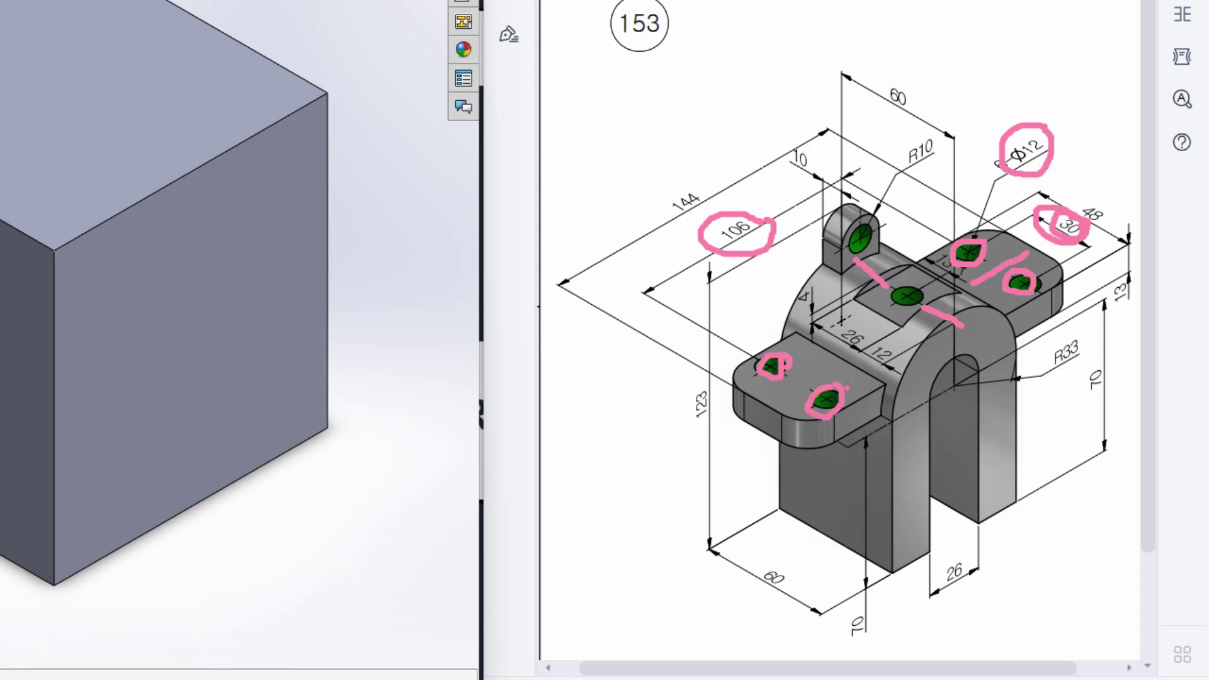
{"action": "mouse_move", "coordinate": [1127, 269]}
{"action": "left_mouse_down"}
{"action": "mouse_move", "coordinate": [1089, 297]}
{"action": "mouse_move", "coordinate": [1115, 314]}
{"action": "mouse_move", "coordinate": [1116, 269]}
{"action": "left_mouse_up"}
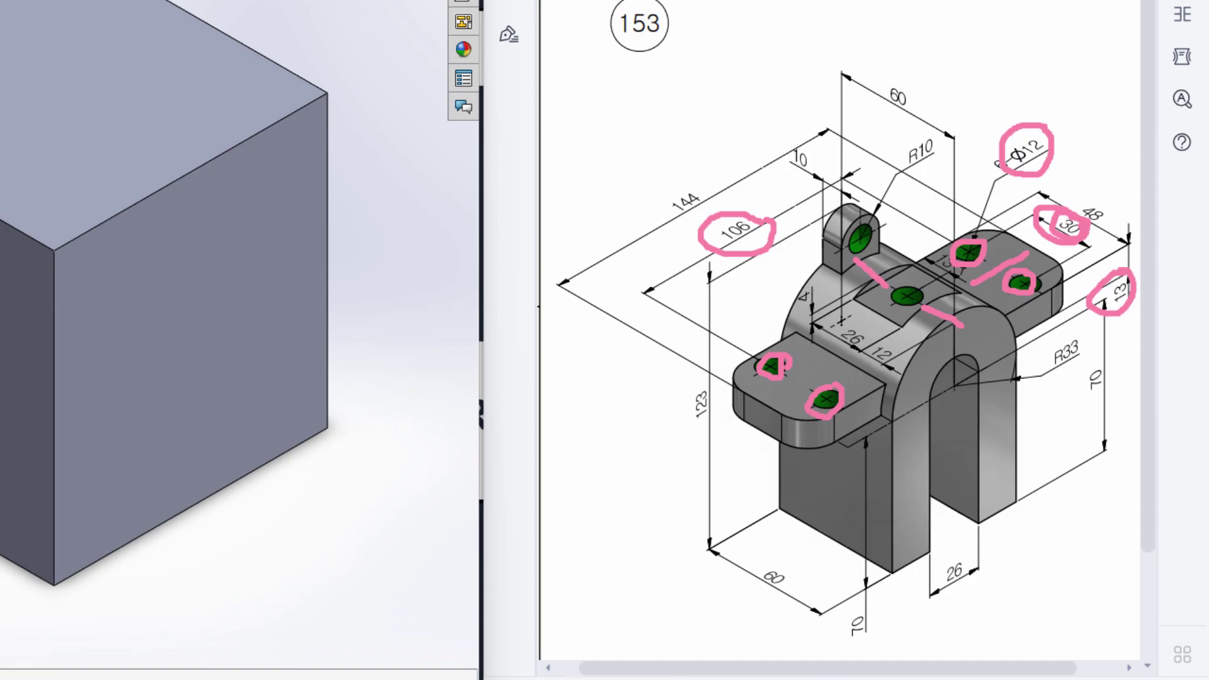
{"action": "key", "text": "Escape"}
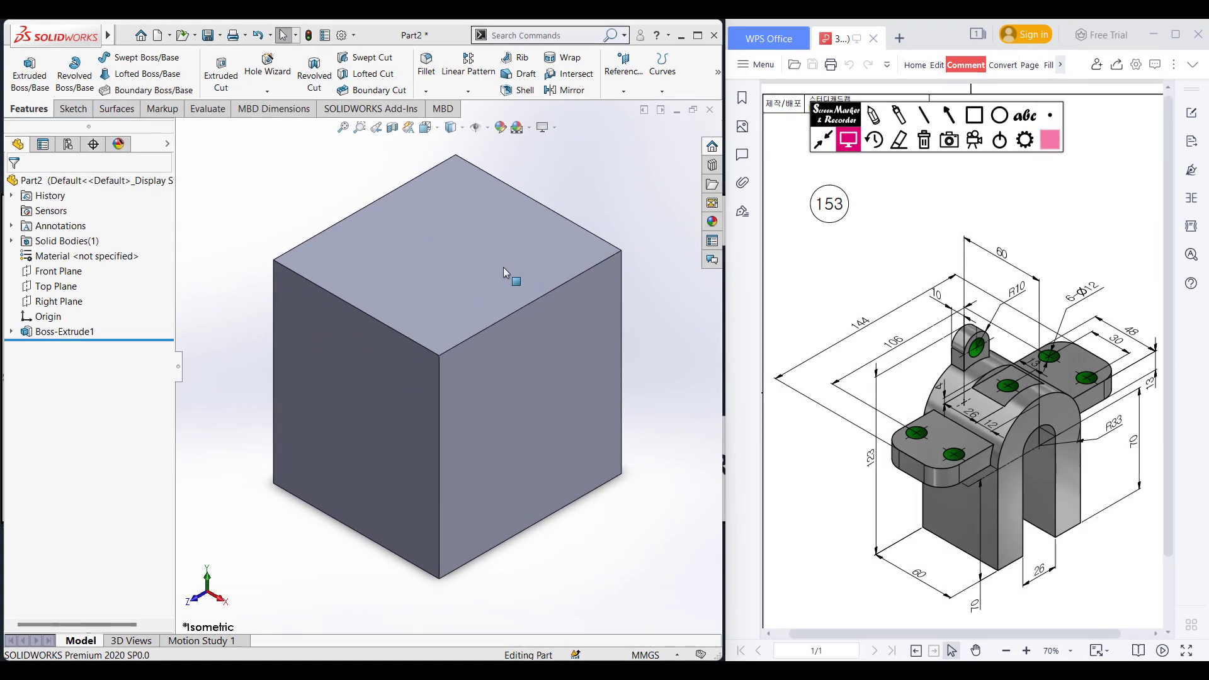
Open a sketch on the block's top face and draw a 144 mm centerline from the origin.
{"action": "left_click", "coordinate": [481, 256]}
{"action": "right_click", "coordinate": [481, 257]}
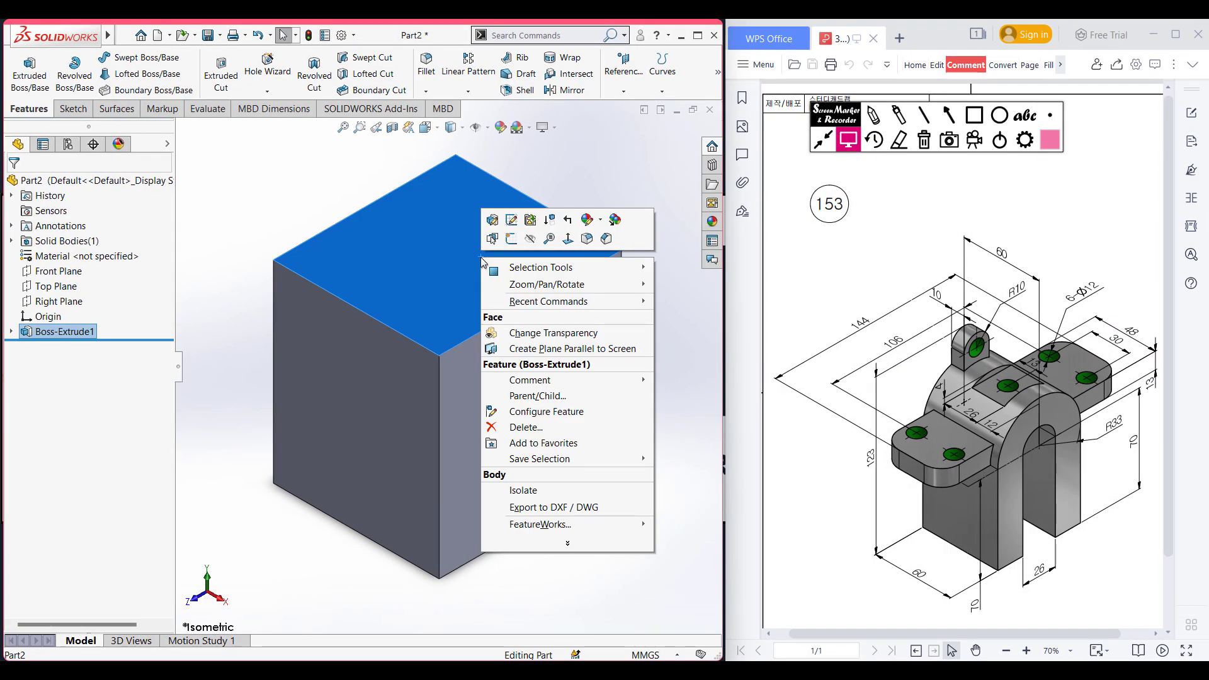
{"action": "left_click", "coordinate": [512, 238]}
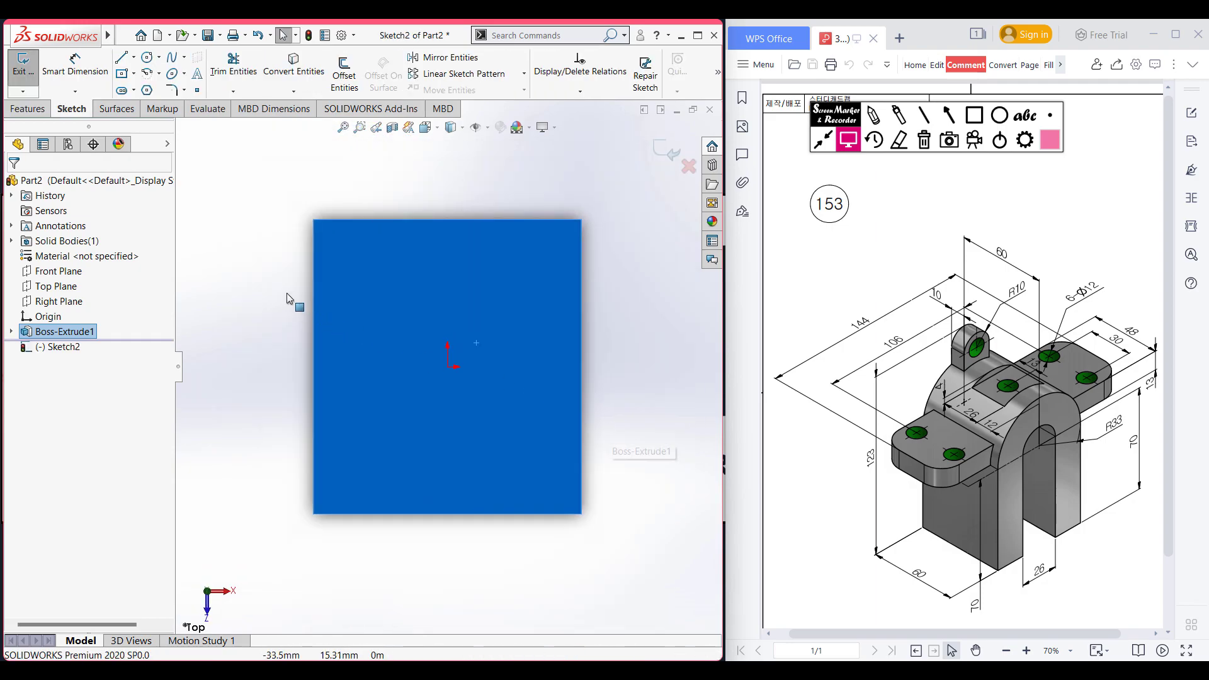
{"action": "left_click", "coordinate": [134, 58]}
{"action": "left_click", "coordinate": [156, 88]}
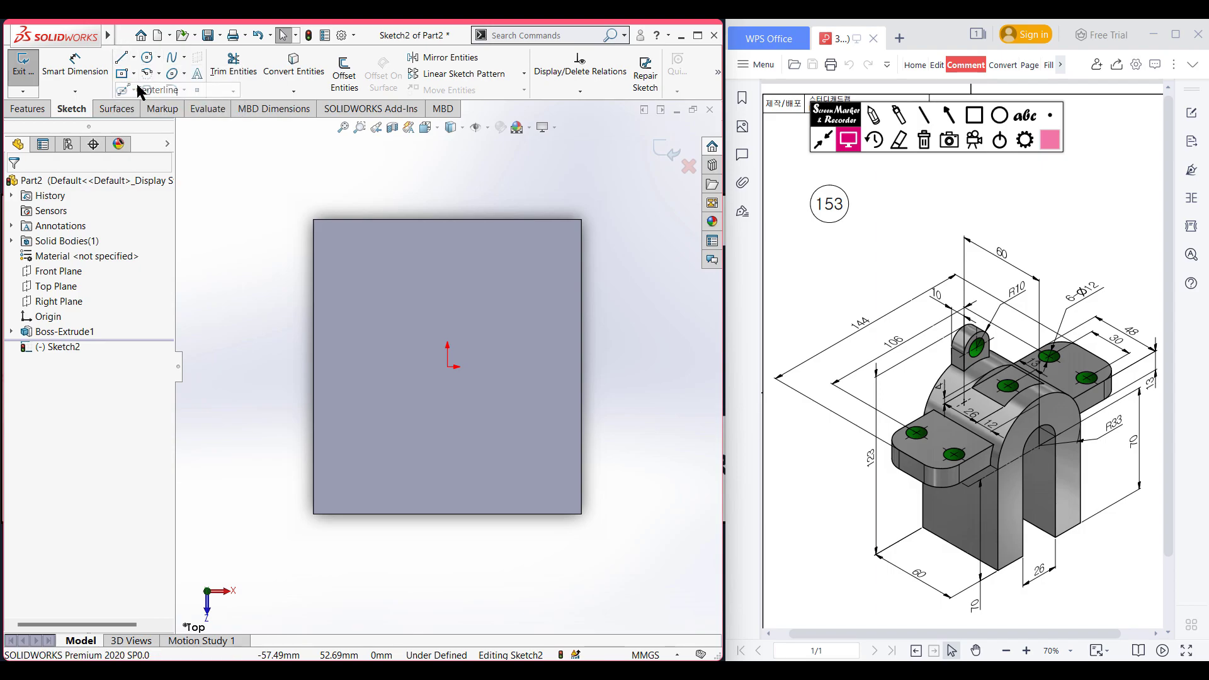
{"action": "left_click", "coordinate": [448, 367]}
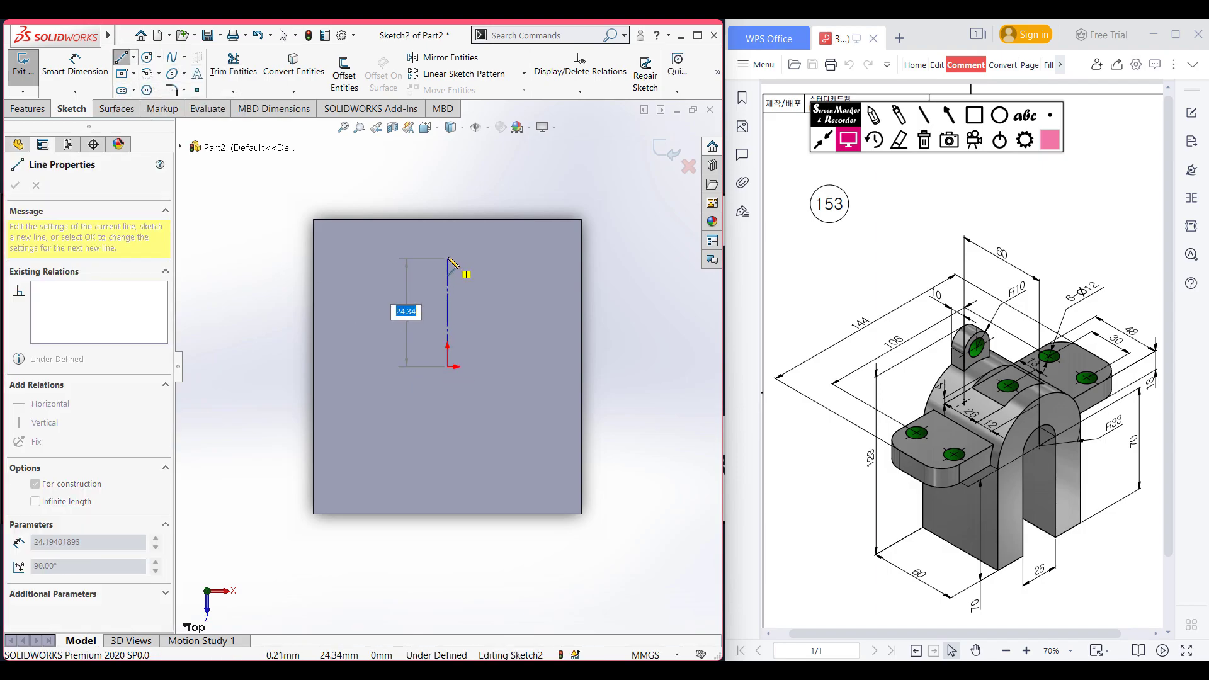
{"action": "type", "text": "144/2"}
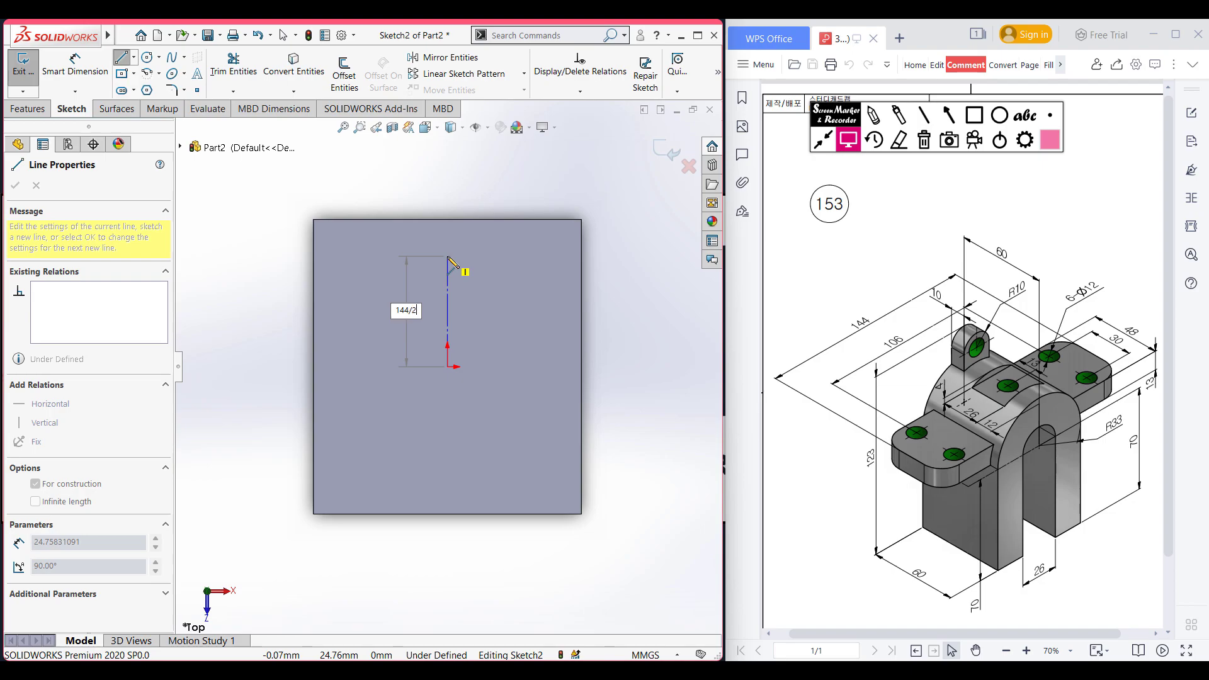
{"action": "key", "text": "Return"}
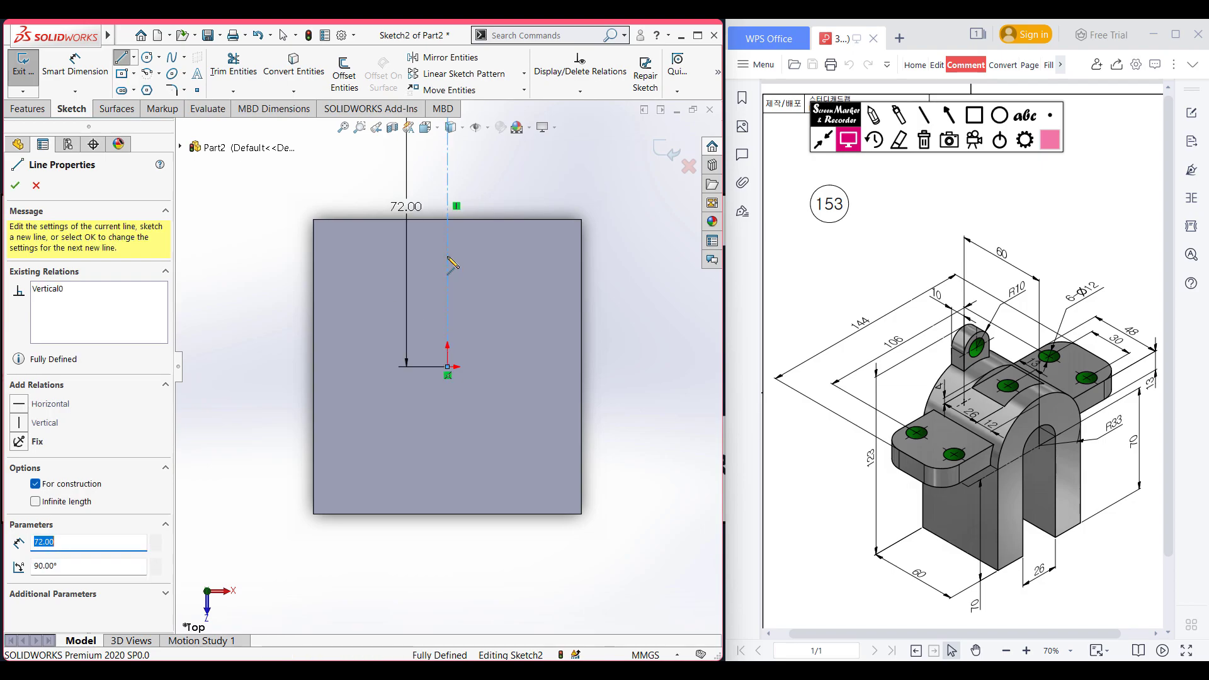
{"action": "scroll", "coordinate": [488, 270], "scroll_direction": "up", "scroll_amount": 2}
{"action": "key", "text": "Escape"}
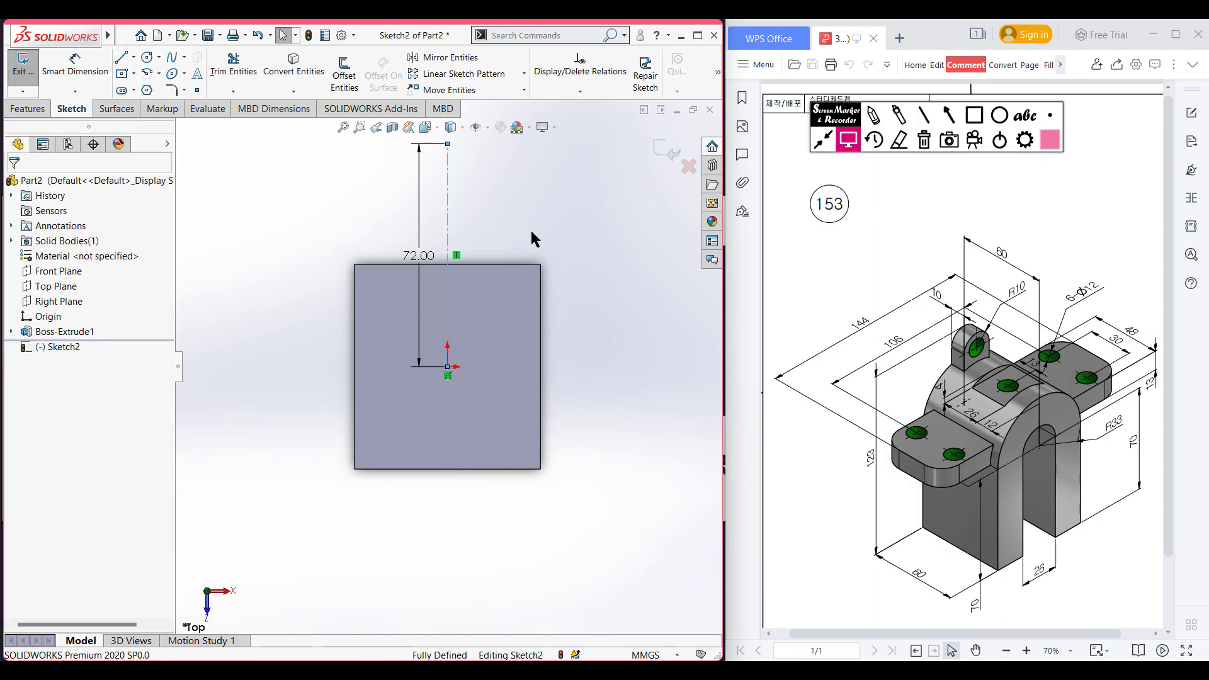
Draw a second centerline running 72 mm downward from the origin.
{"action": "left_click", "coordinate": [134, 57]}
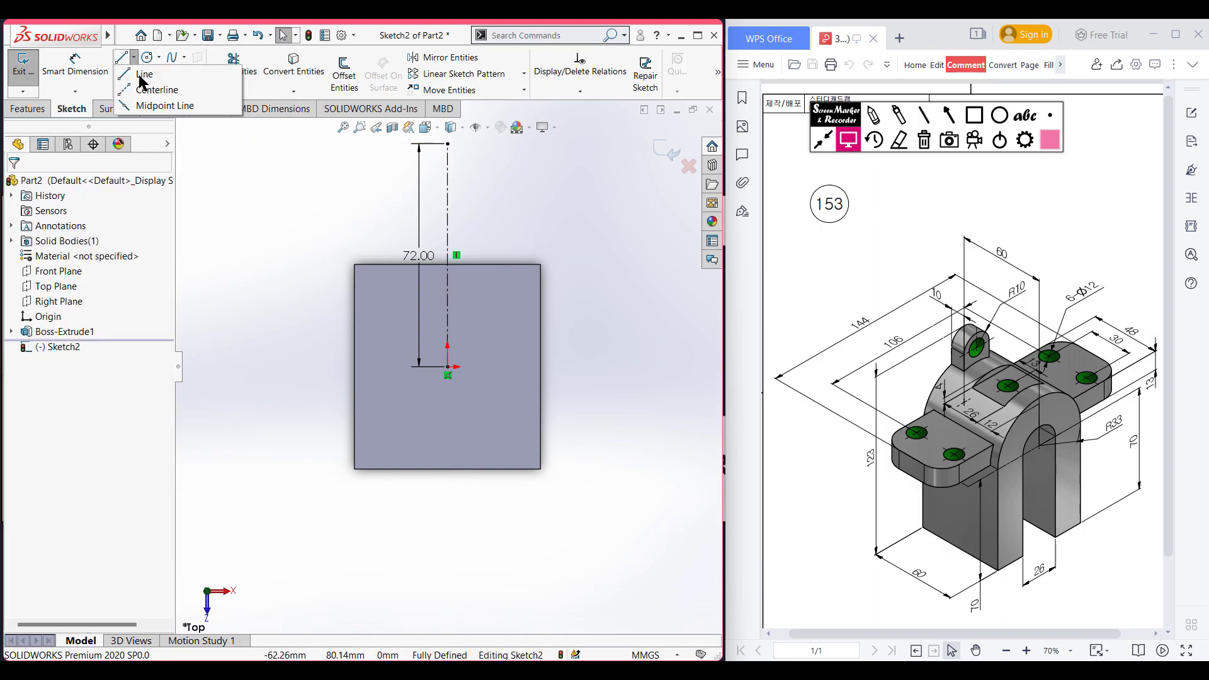
{"action": "left_click", "coordinate": [157, 90]}
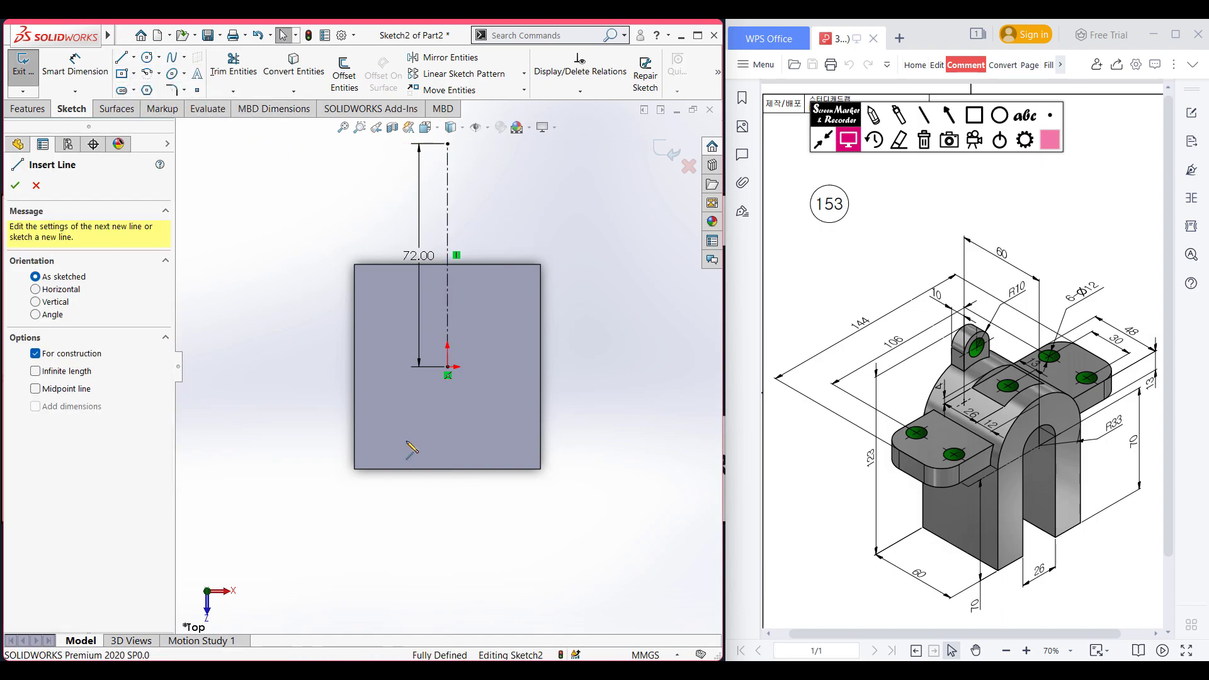
{"action": "left_click", "coordinate": [447, 367]}
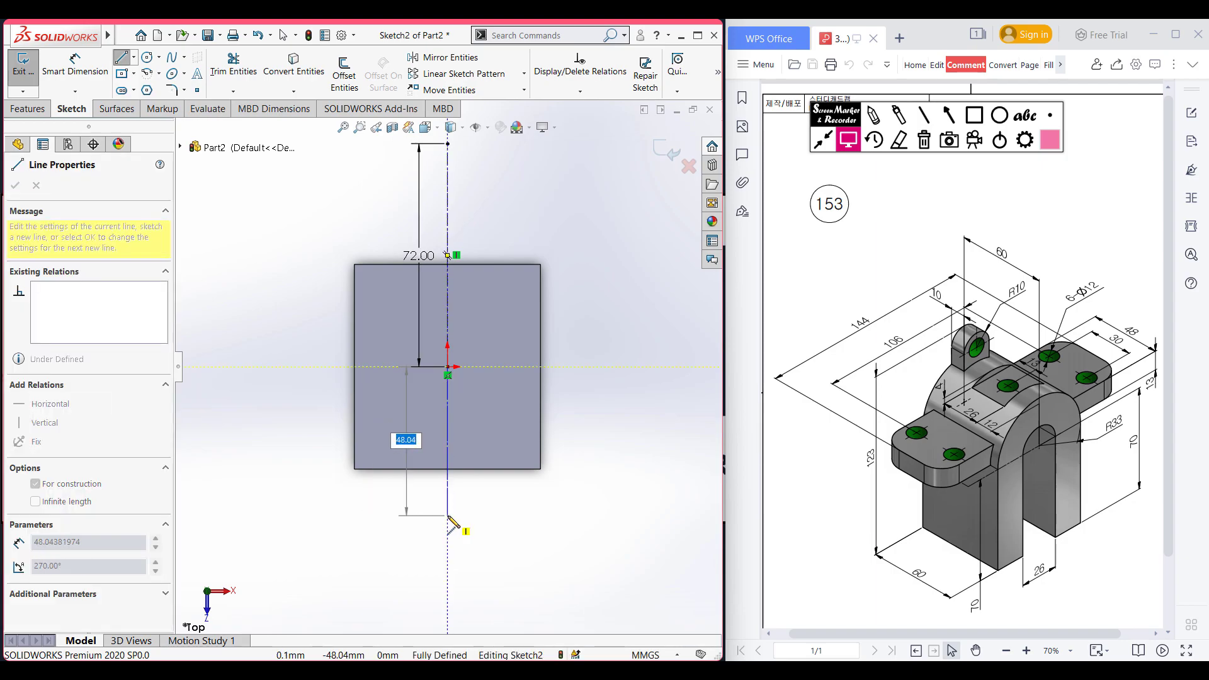
{"action": "type", "text": "72.00"}
{"action": "key", "text": "Return"}
{"action": "left_click", "coordinate": [448, 589]}
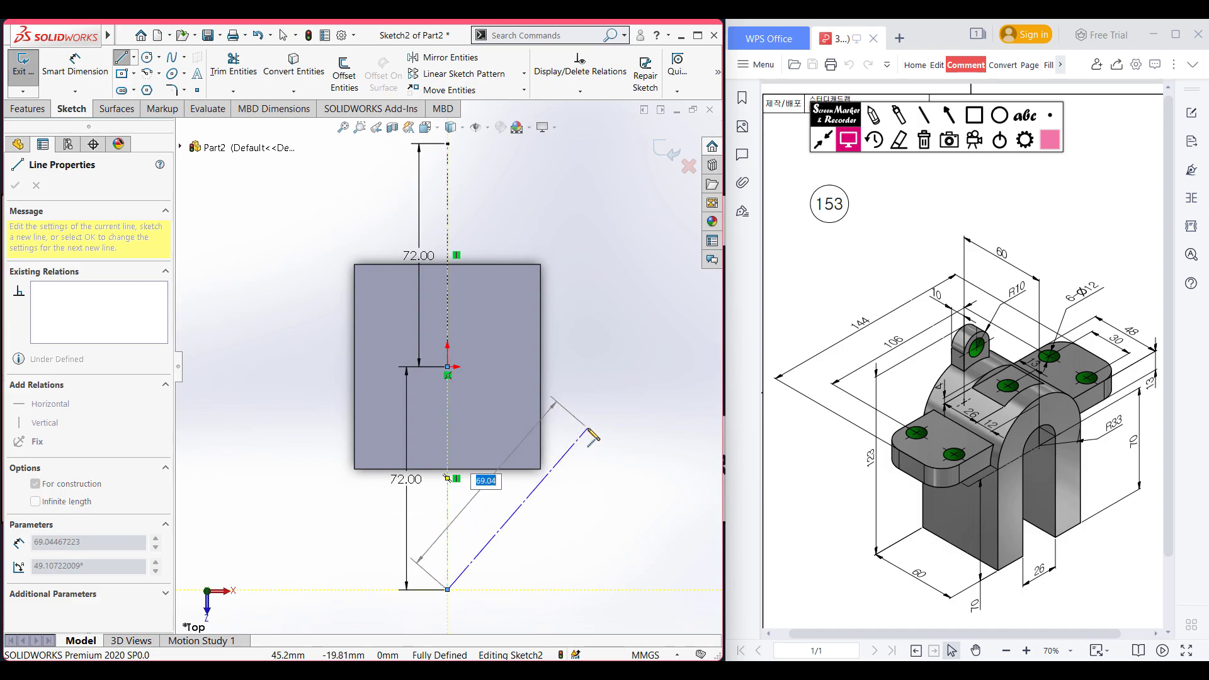
{"action": "key", "text": "Escape"}
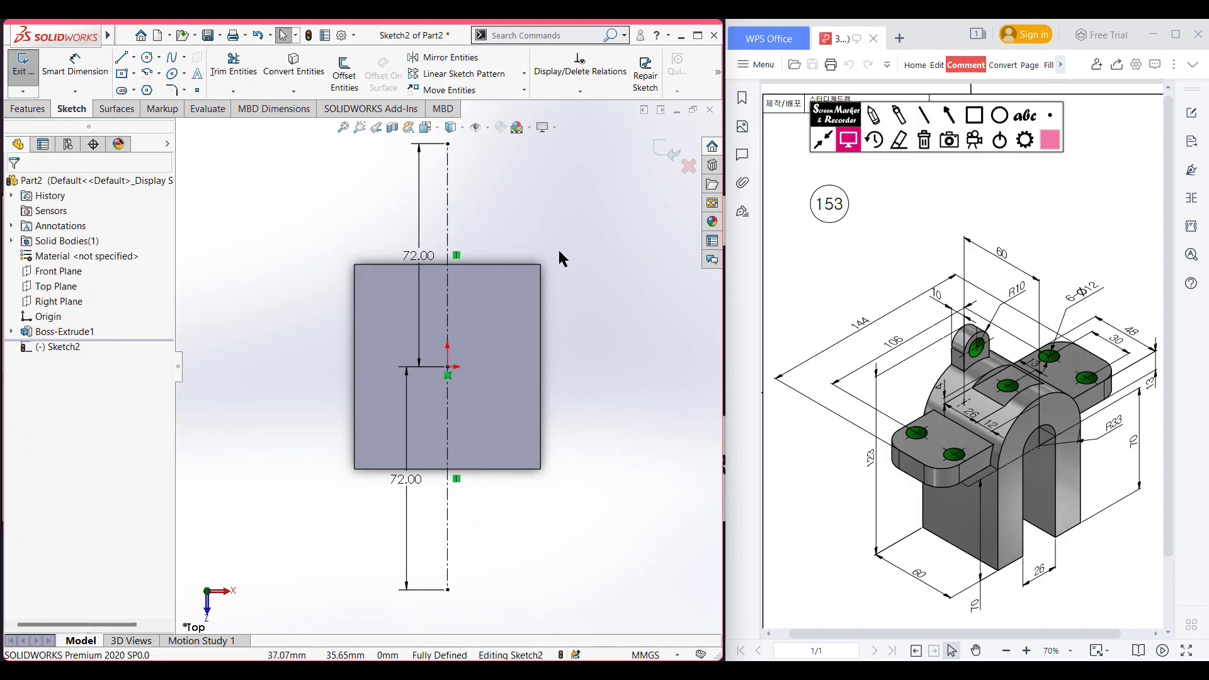
Start Offset Entities and select the upper and lower centerlines.
{"action": "key", "text": "f"}
{"action": "left_click", "coordinate": [344, 72]}
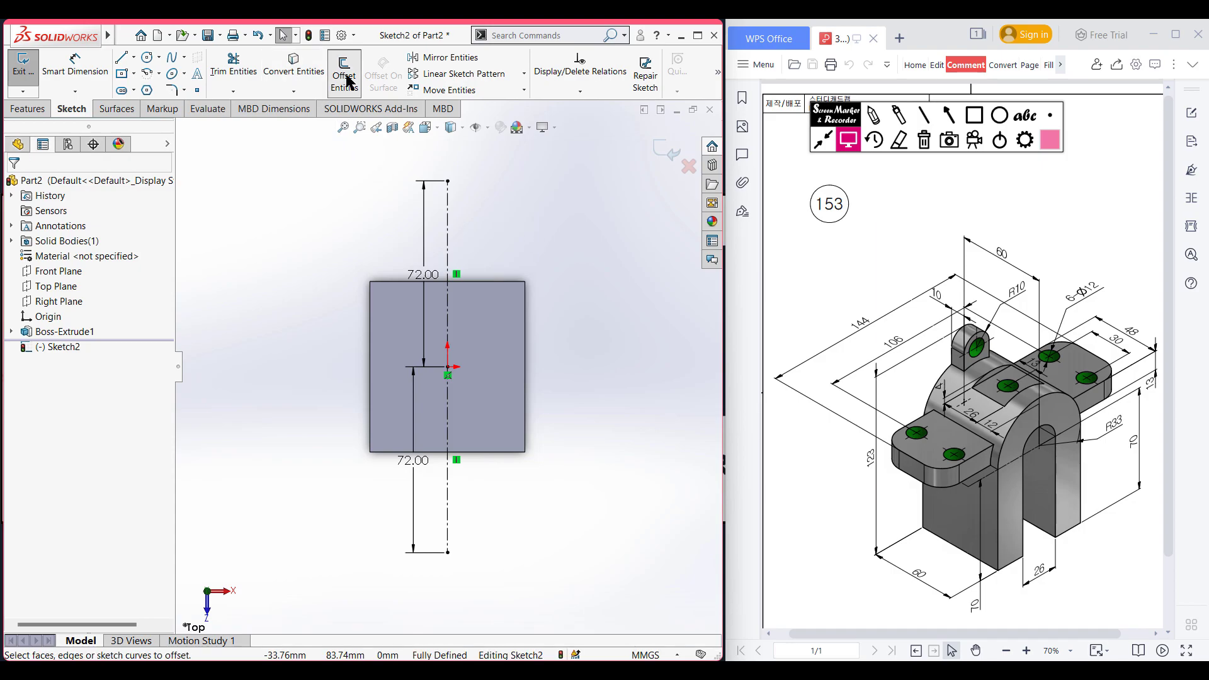
{"action": "left_click", "coordinate": [447, 214]}
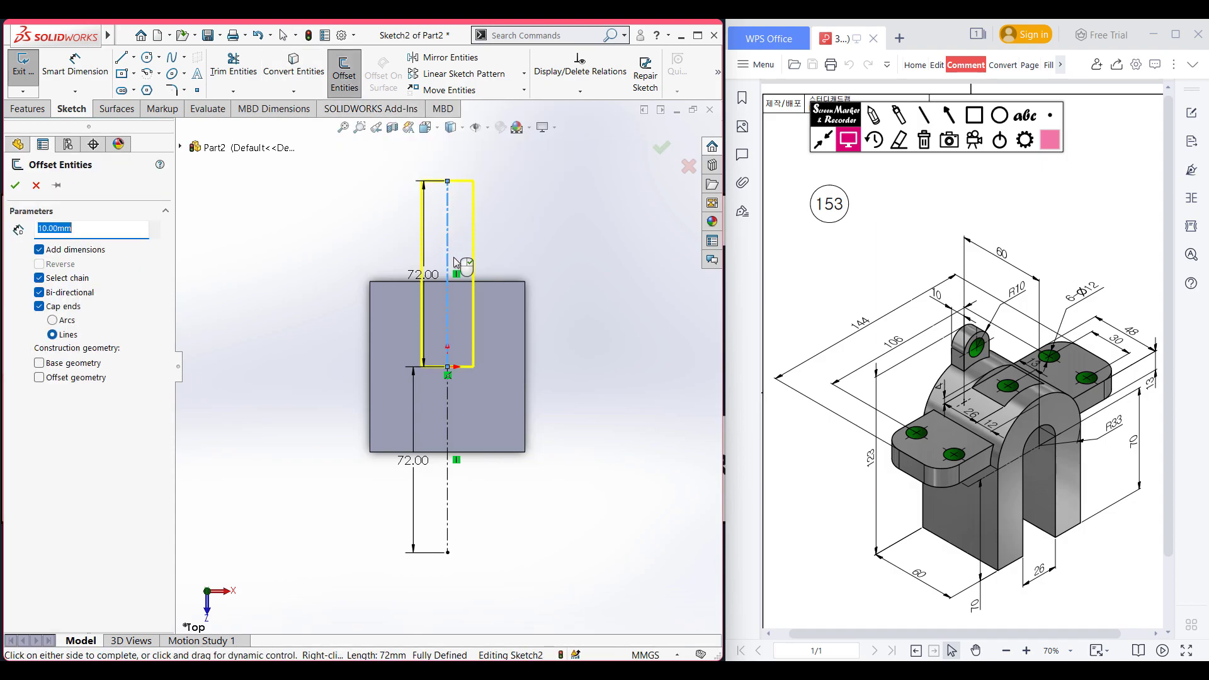
{"action": "left_click", "coordinate": [448, 391]}
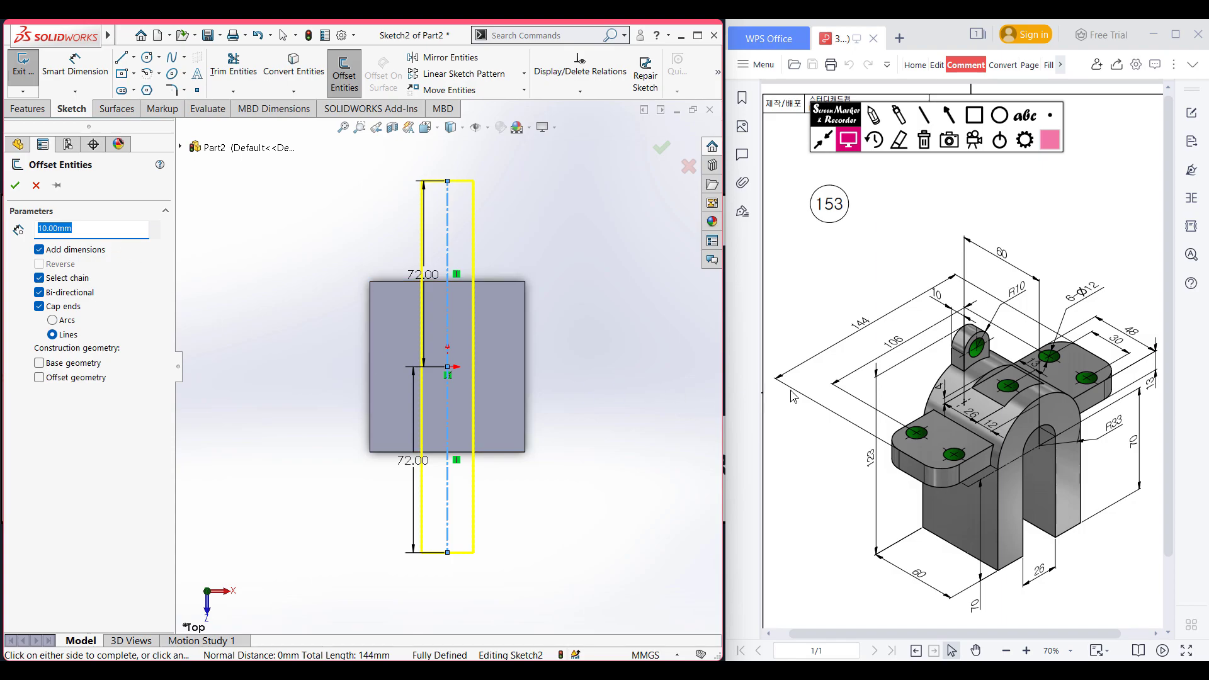
Mark the 48 dimension on the drawing with the screen pen, then clear the ink.
{"action": "left_click", "coordinate": [875, 118]}
{"action": "mouse_move", "coordinate": [1141, 317]}
{"action": "left_mouse_down"}
{"action": "mouse_move", "coordinate": [1122, 339]}
{"action": "mouse_move", "coordinate": [1143, 319]}
{"action": "left_mouse_up"}
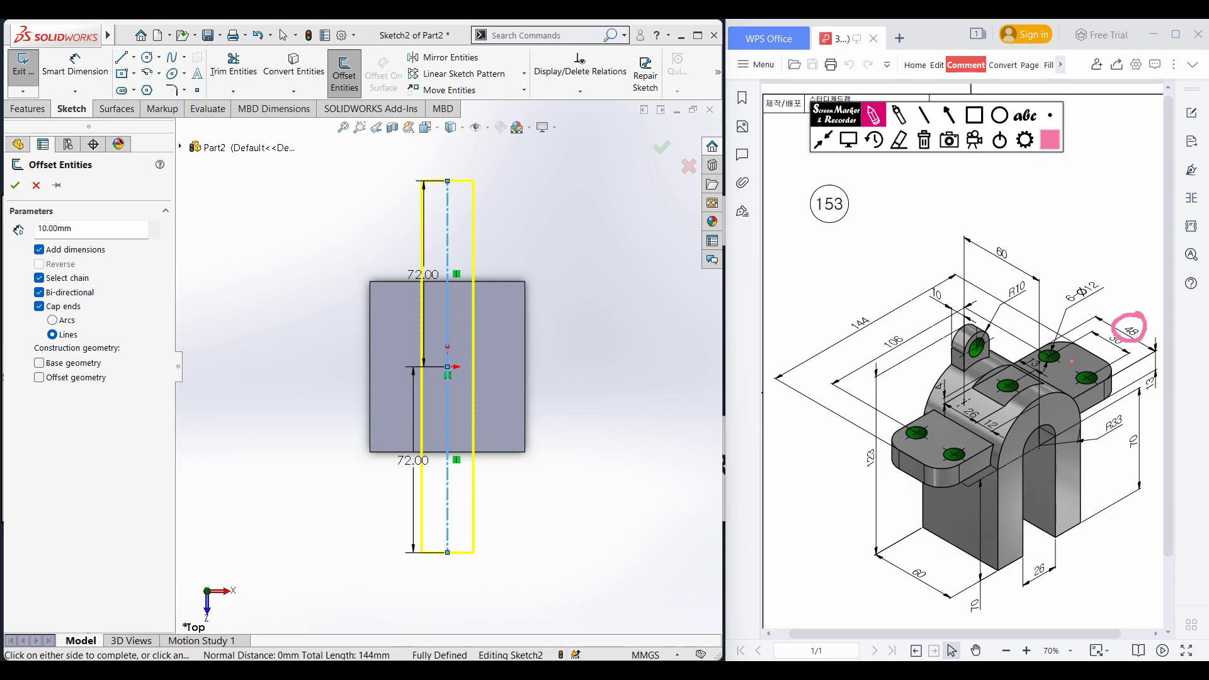
{"action": "left_click_drag", "start_coordinate": [1071, 370], "coordinate": [1119, 341]}
{"action": "left_click", "coordinate": [930, 156]}
{"action": "left_click", "coordinate": [850, 140]}
Set the offset distance to 24 mm (48/2) on both sides with capped ends.
{"action": "double_click", "coordinate": [96, 231]}
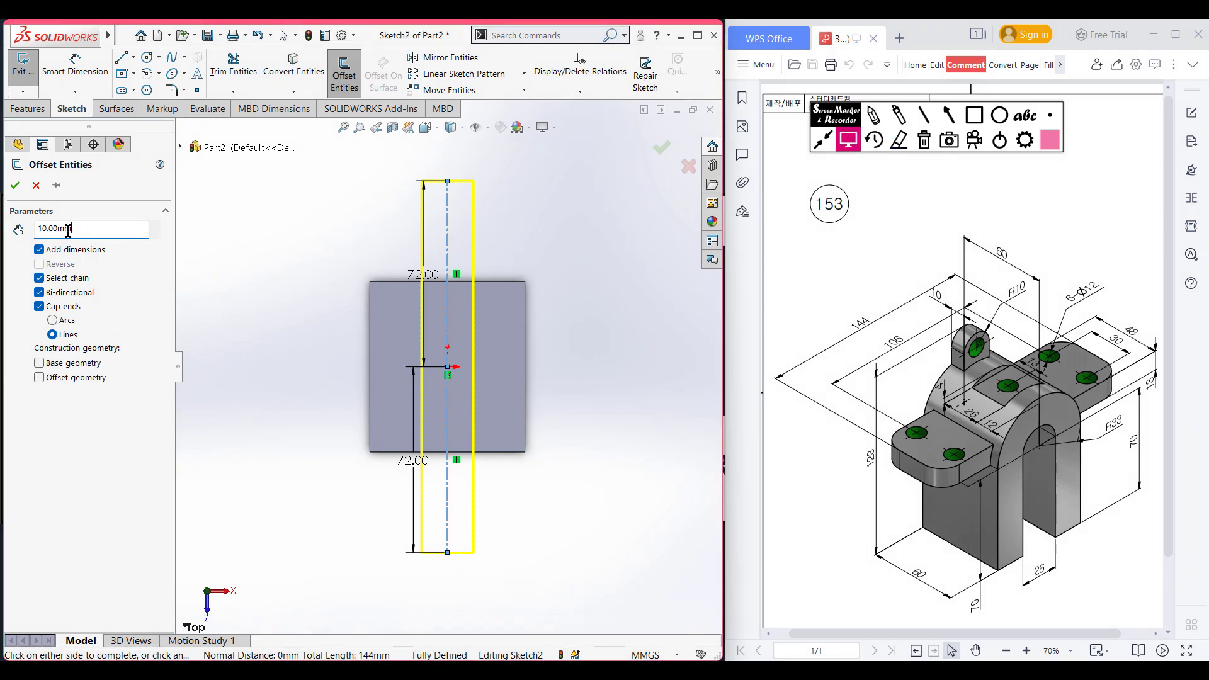
{"action": "type", "text": "48/2"}
{"action": "key", "text": "Return"}
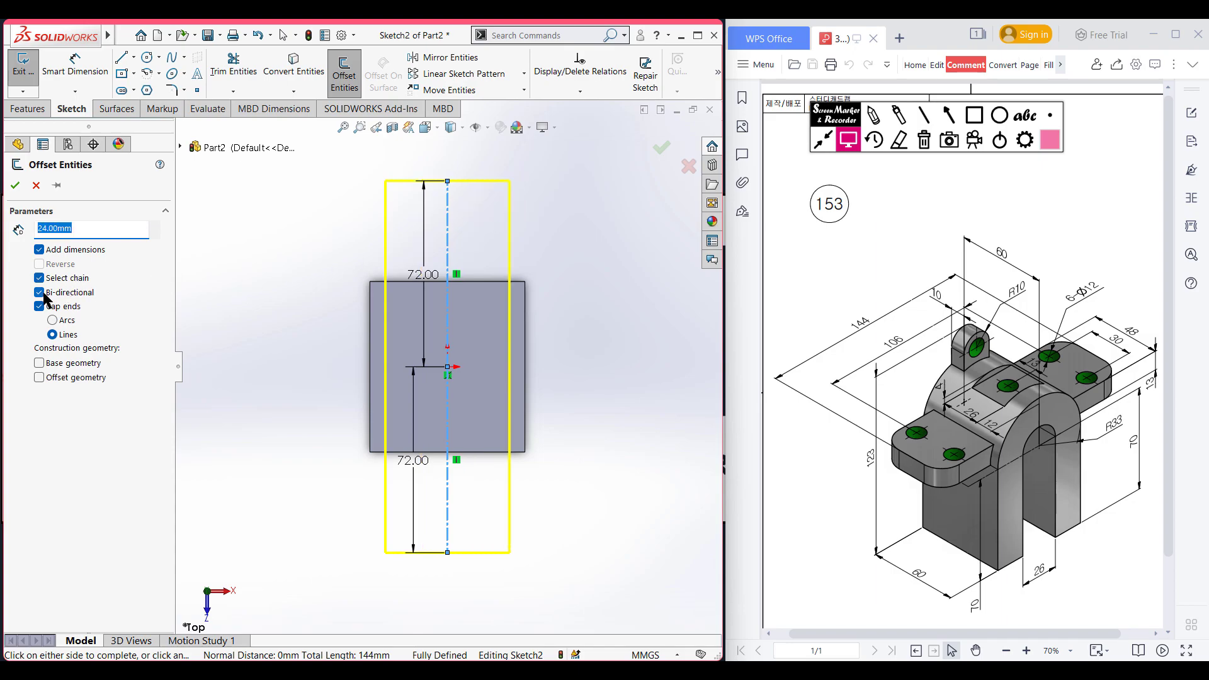
{"action": "left_click", "coordinate": [15, 185]}
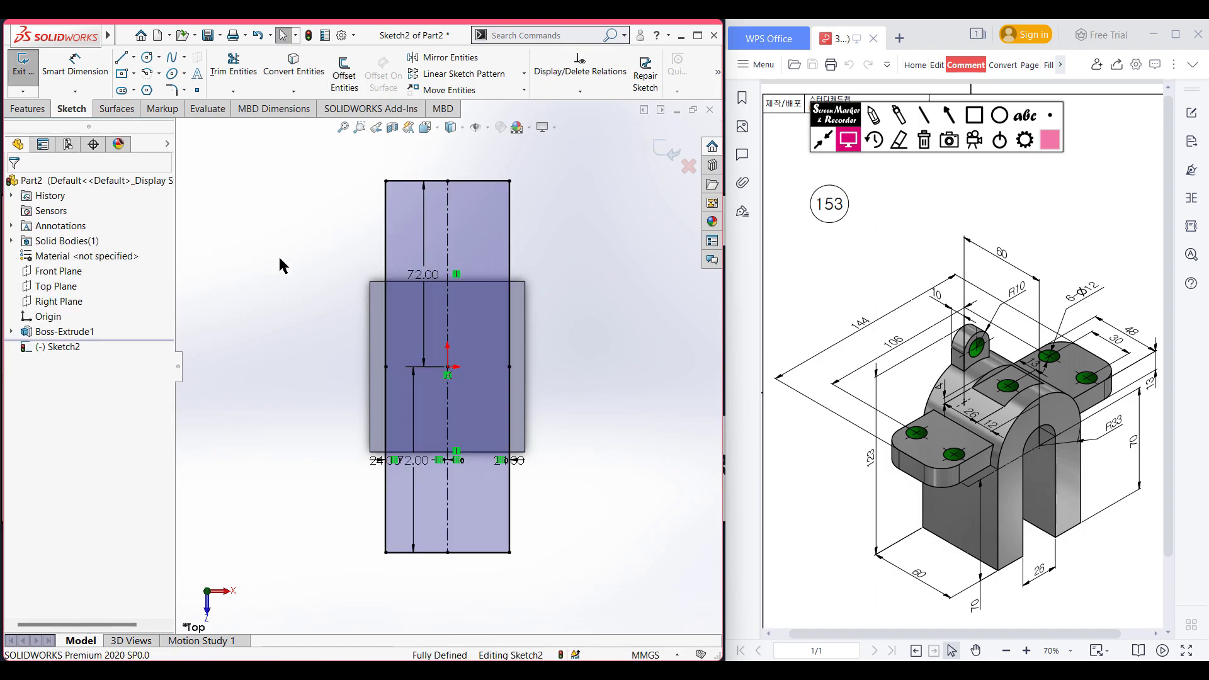
Draw a Ø12 circle near the band's top end.
{"action": "left_click", "coordinate": [147, 60]}
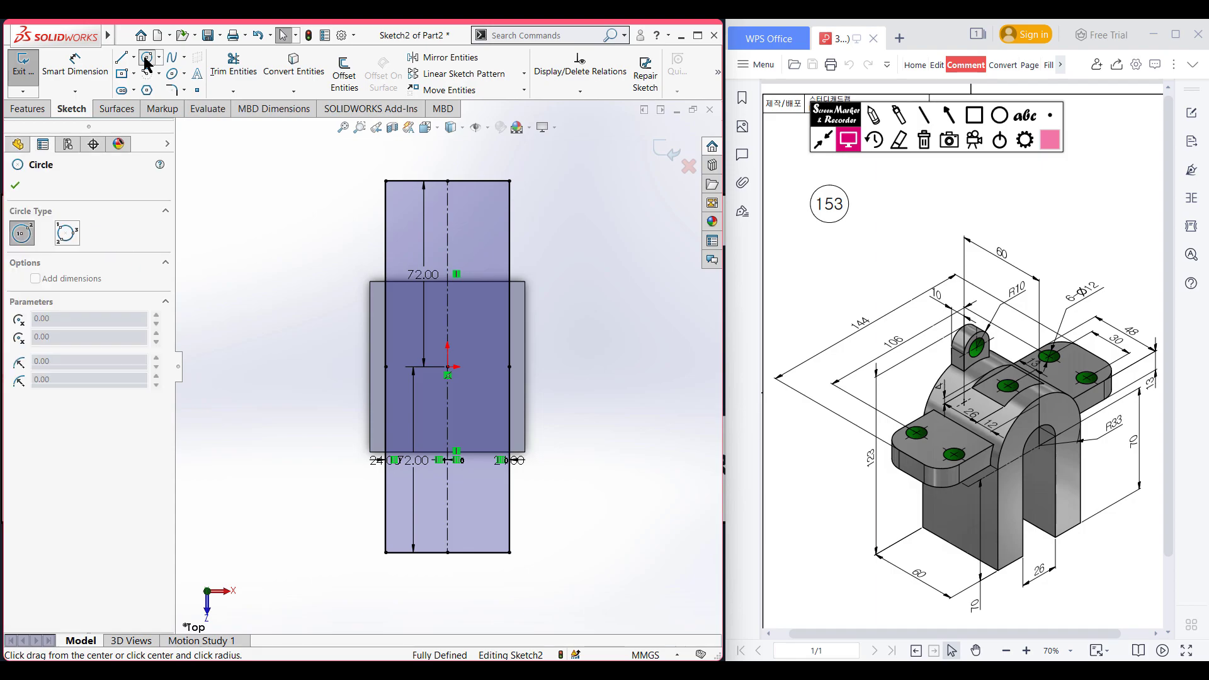
{"action": "left_click", "coordinate": [416, 223]}
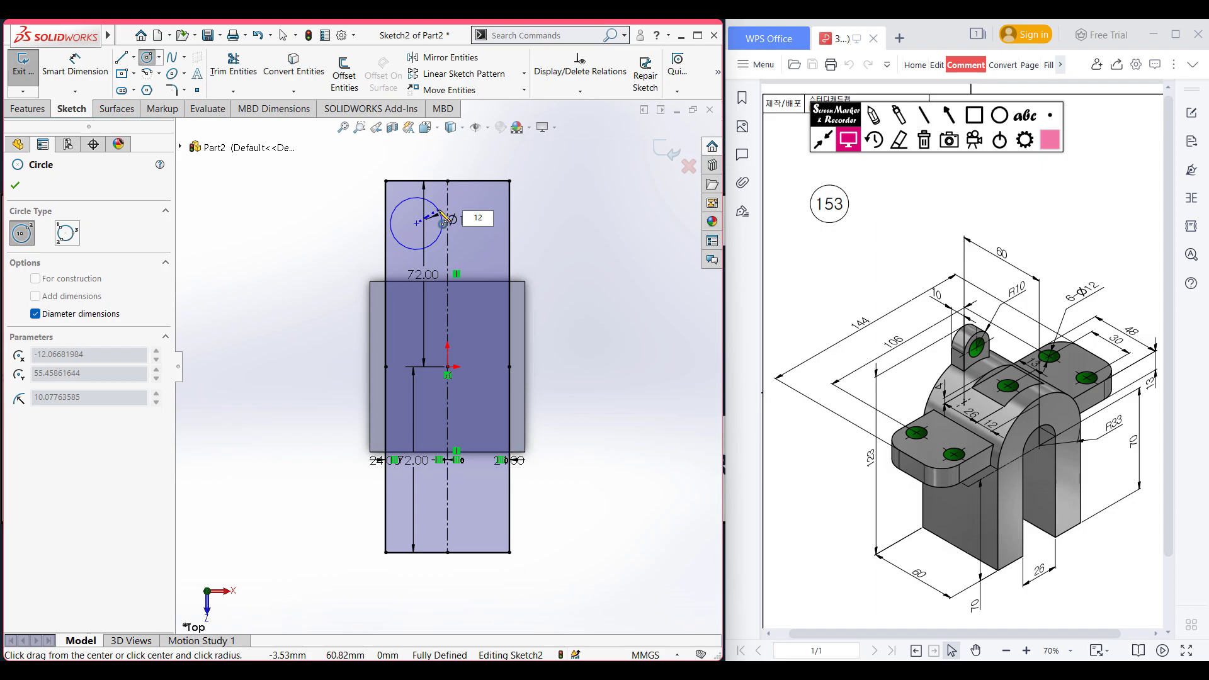
{"action": "type", "text": "12"}
{"action": "key", "text": "Return"}
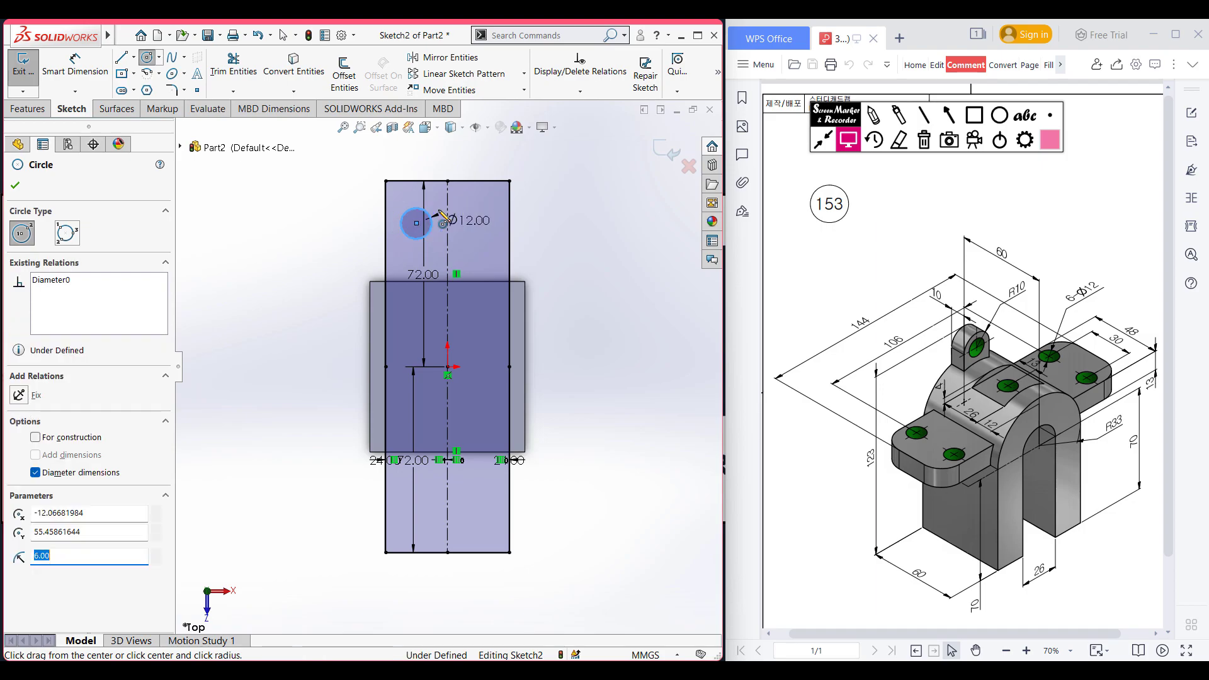
Dimension the circle 15 mm from the vertical centerline and 53 mm above the origin.
{"action": "left_click", "coordinate": [74, 75]}
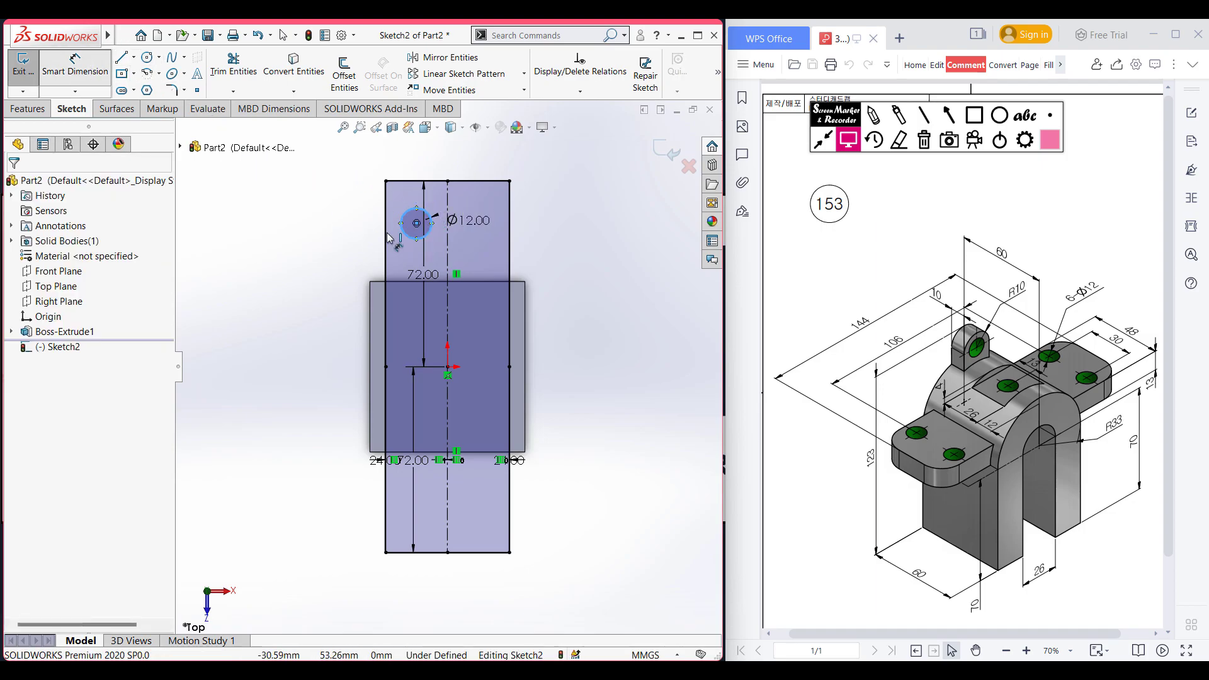
{"action": "left_click", "coordinate": [426, 216]}
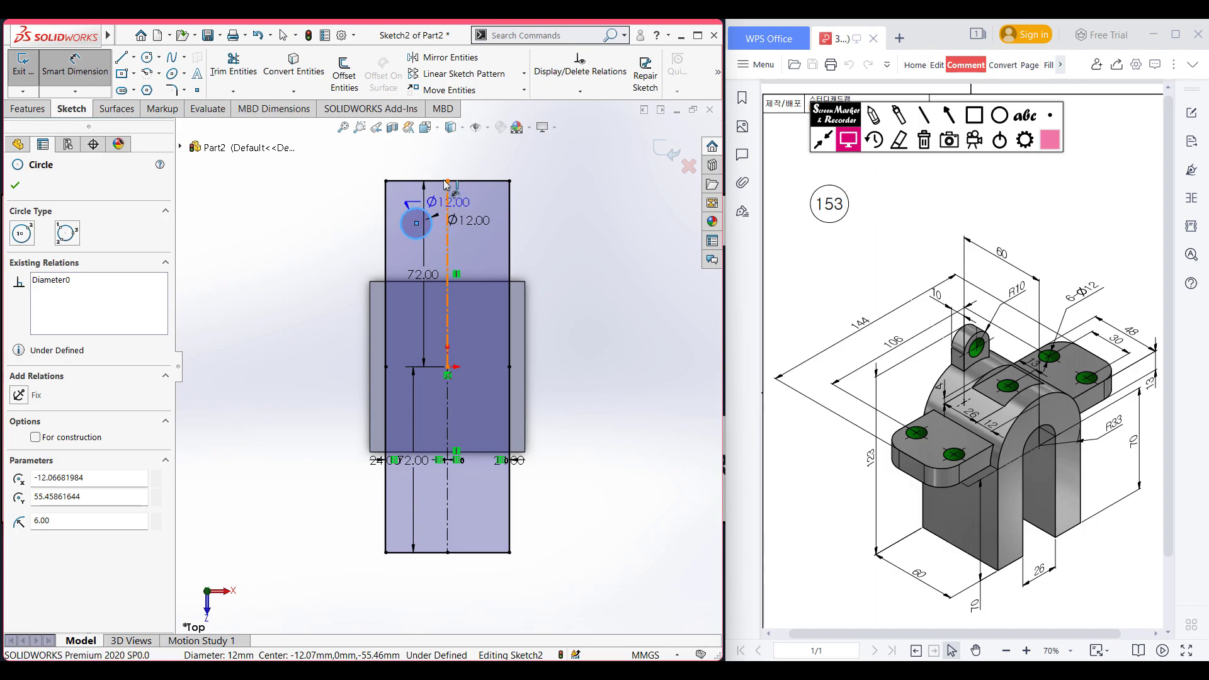
{"action": "left_click", "coordinate": [448, 189]}
{"action": "left_click", "coordinate": [437, 164]}
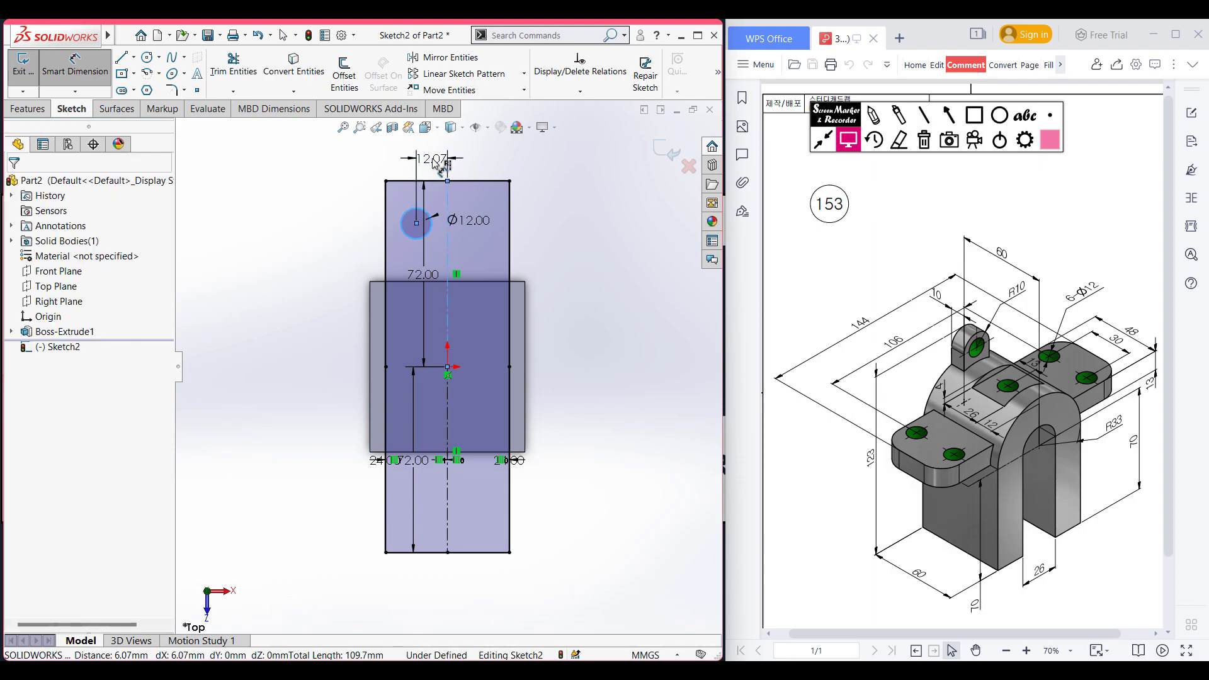
{"action": "type", "text": "12"}
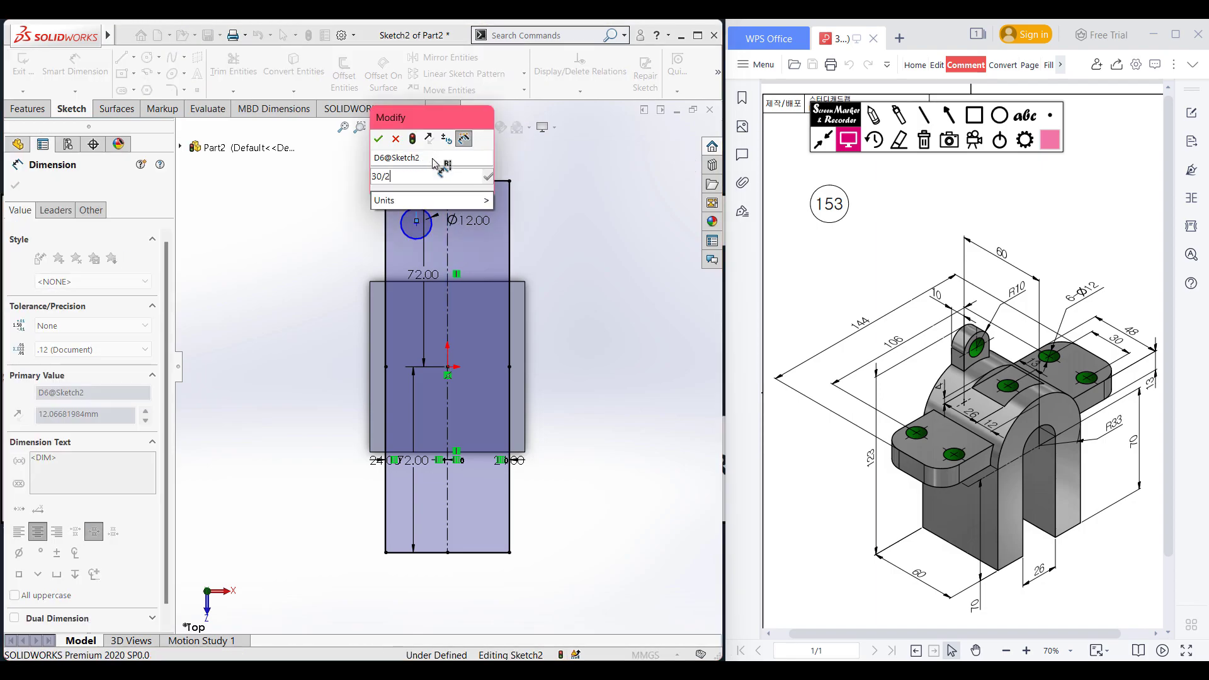
{"action": "key", "text": "Return"}
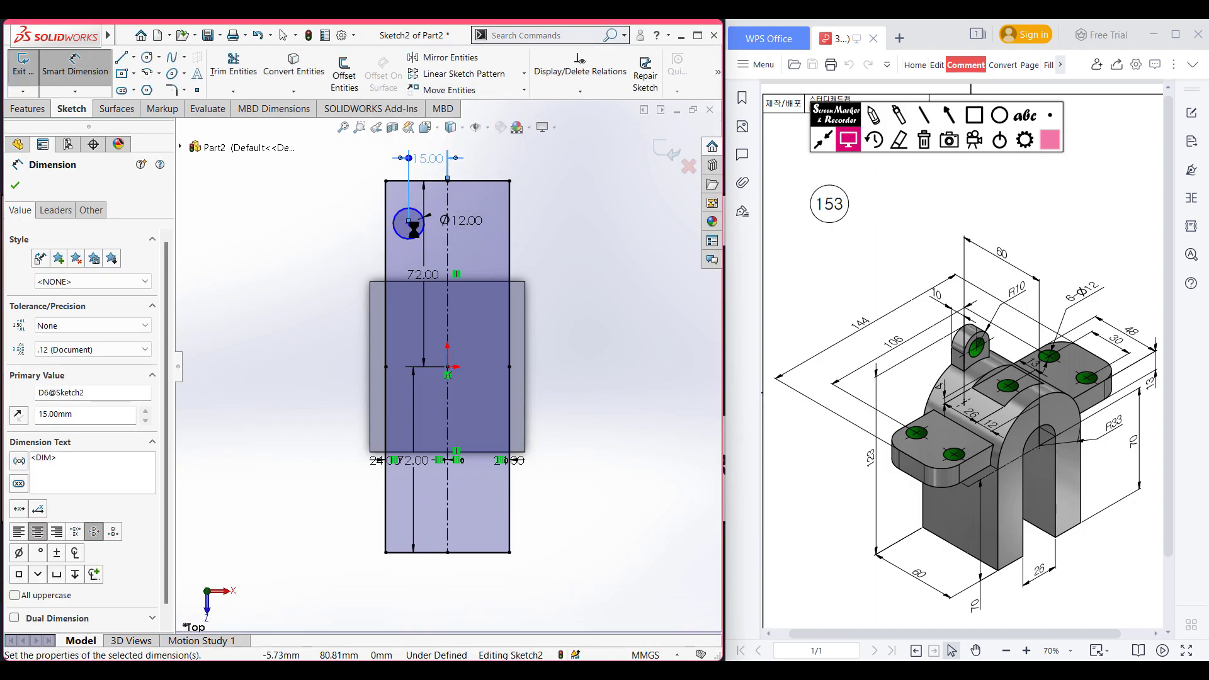
{"action": "left_click", "coordinate": [408, 243]}
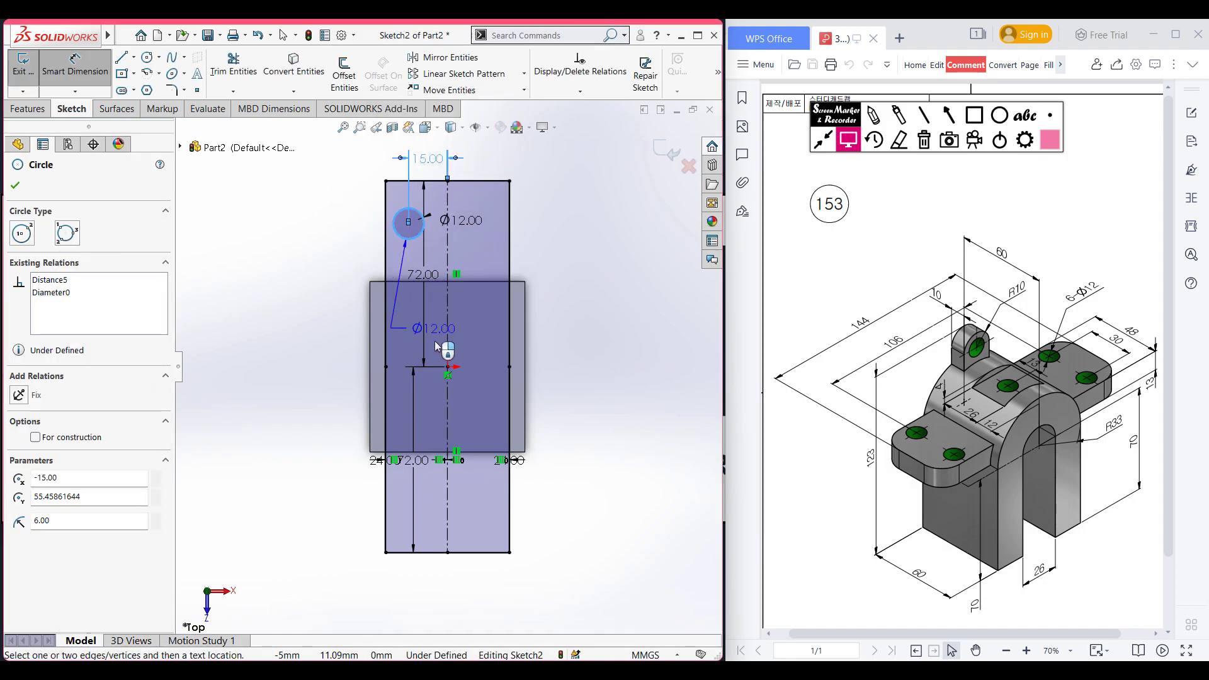
{"action": "left_click", "coordinate": [447, 367]}
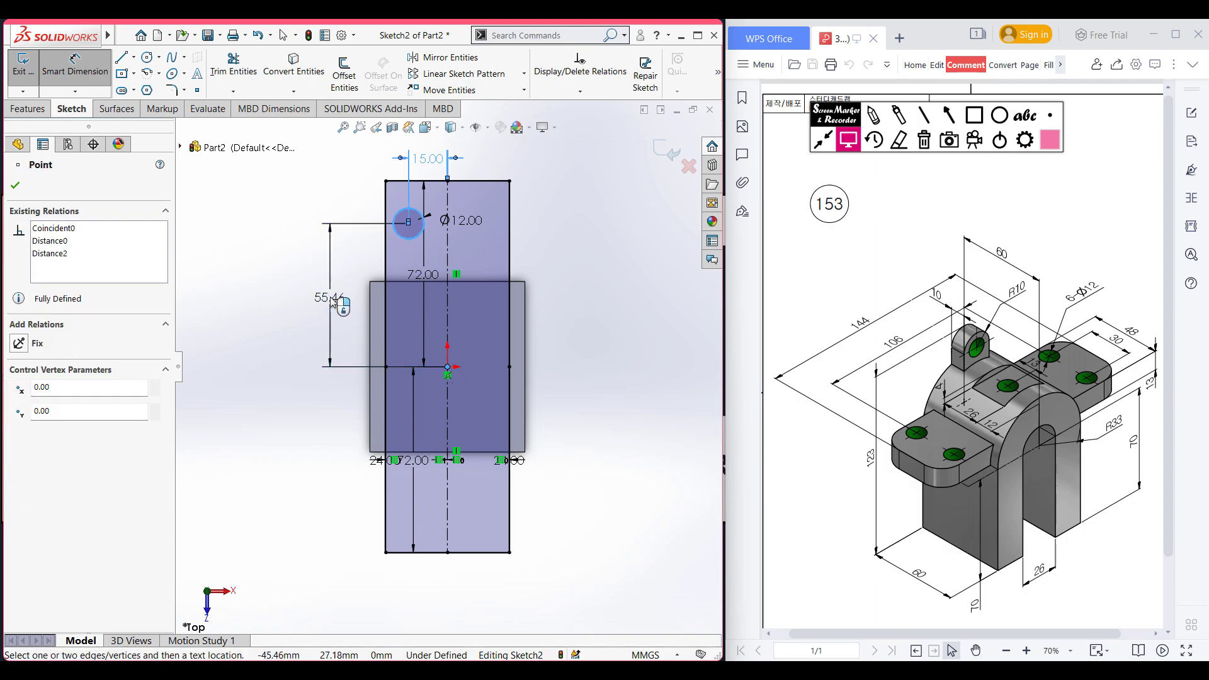
{"action": "left_click", "coordinate": [329, 298]}
{"action": "type", "text": "1"}
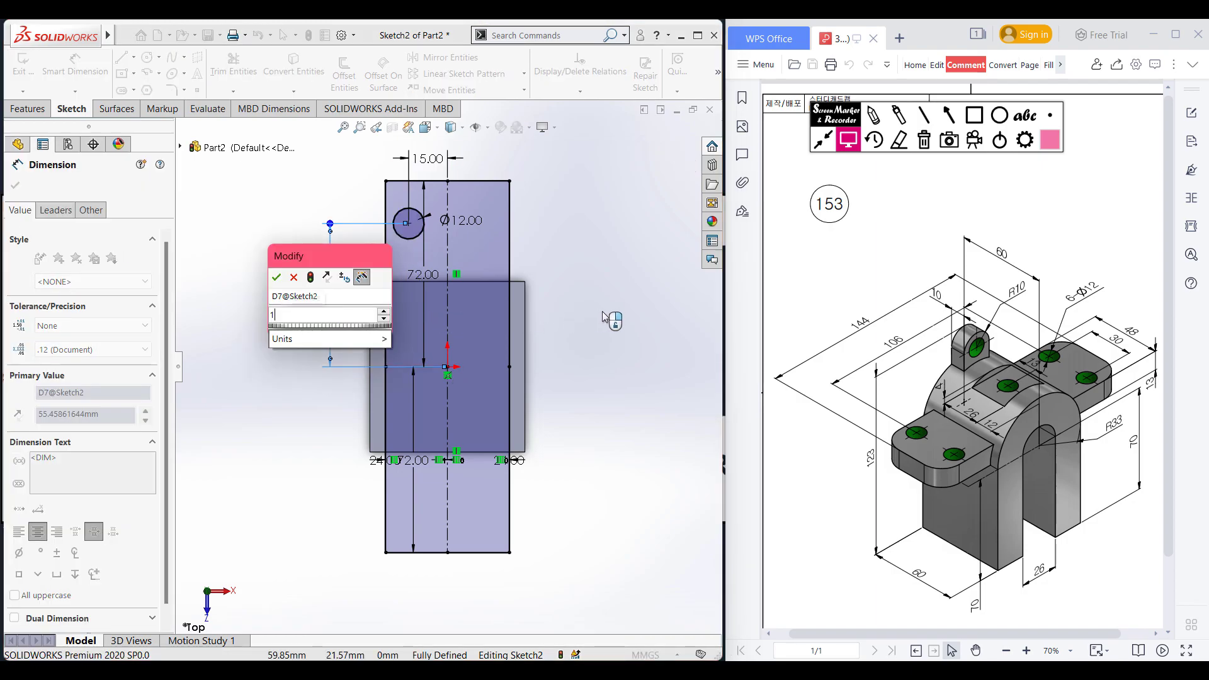
{"action": "type", "text": "06/2"}
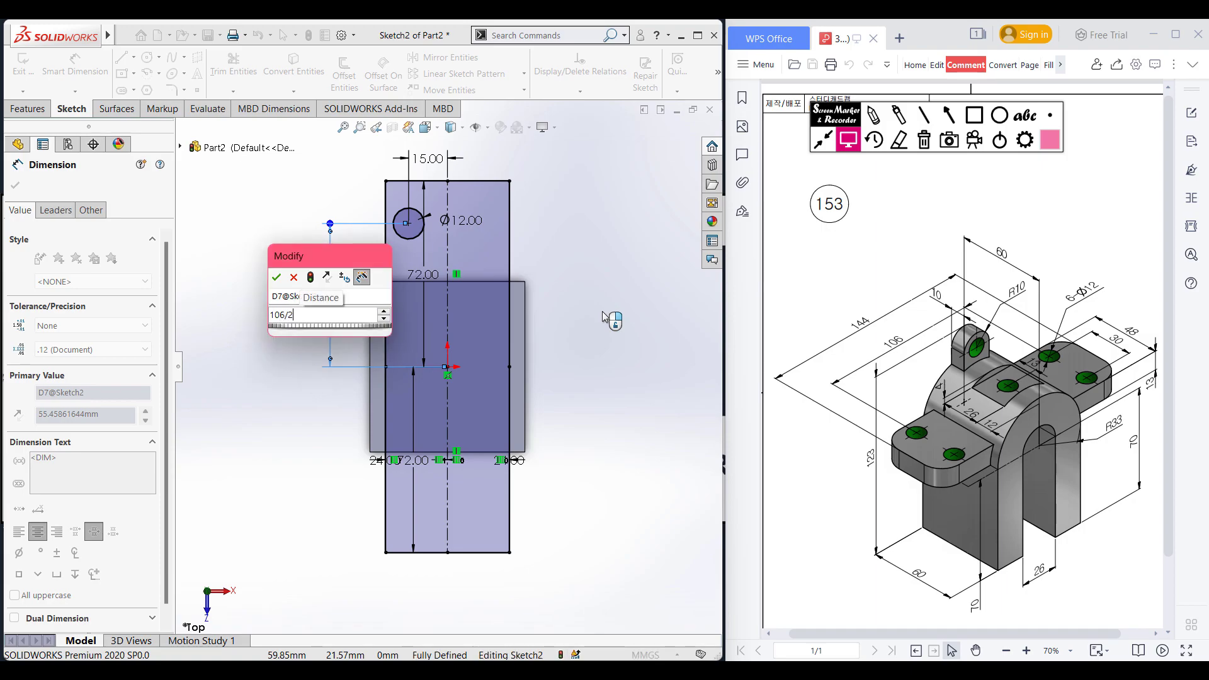
{"action": "key", "text": "Escape"}
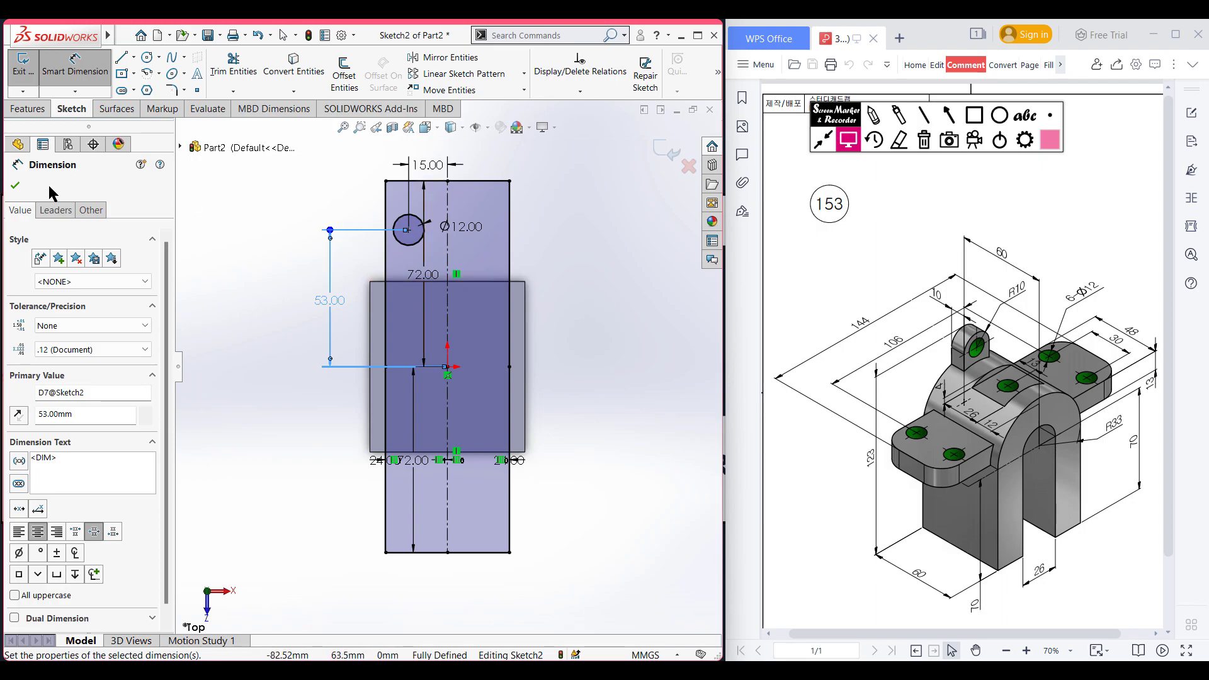
{"action": "left_click", "coordinate": [19, 185]}
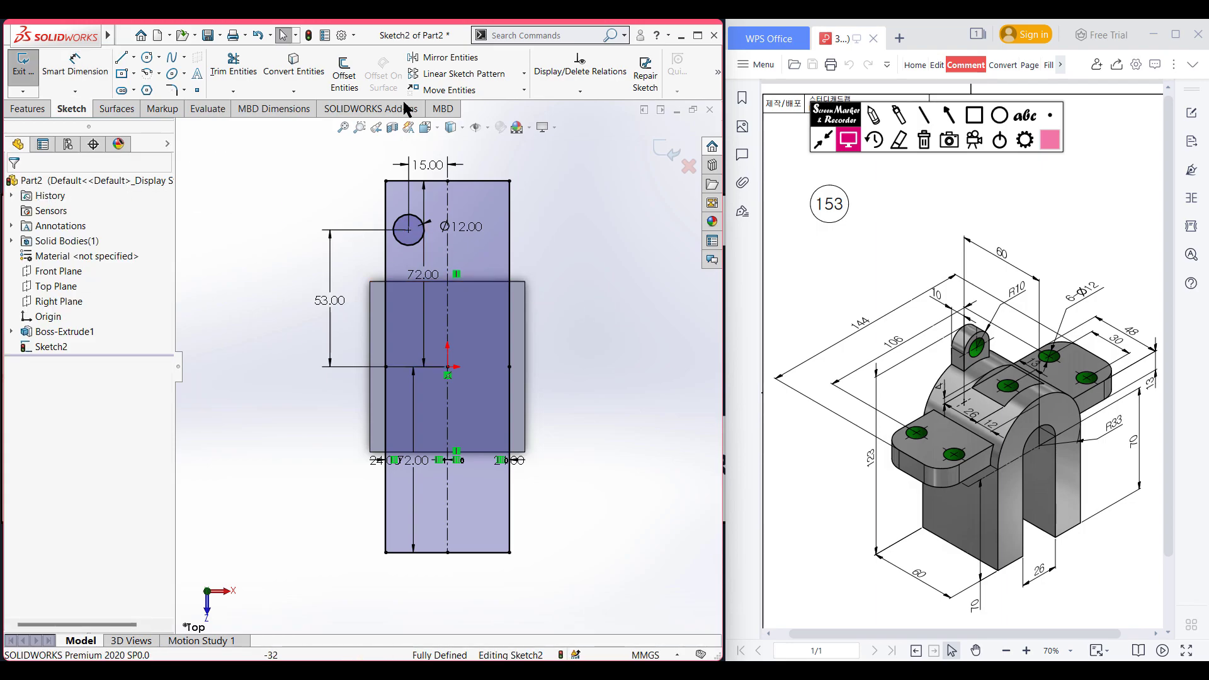
Linear-pattern the Ø12 circle into 2 instances spaced 30 mm apart.
{"action": "left_click", "coordinate": [458, 74]}
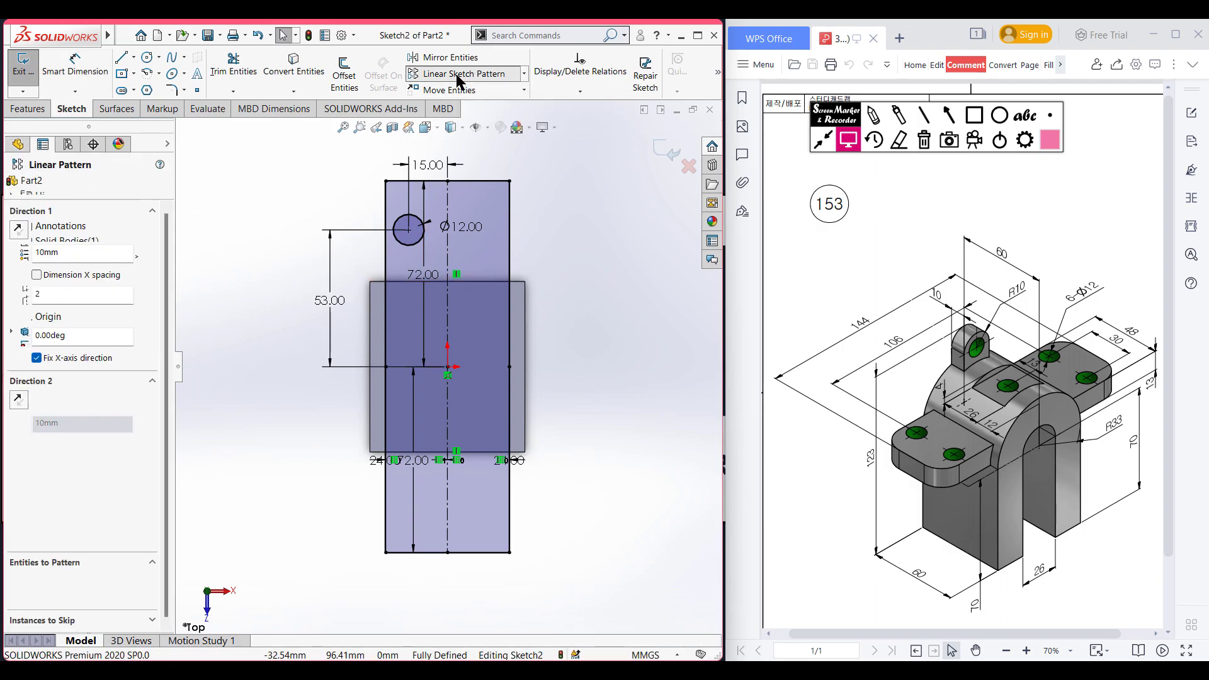
{"action": "left_click", "coordinate": [416, 246]}
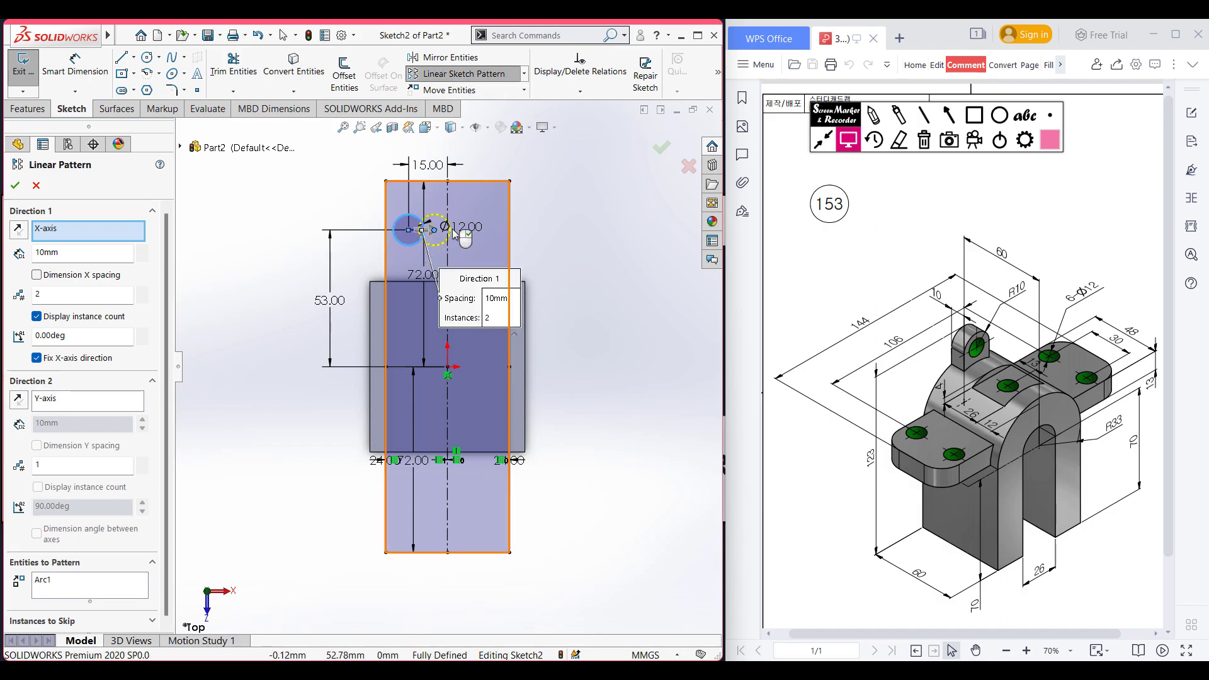
{"action": "left_click", "coordinate": [90, 259]}
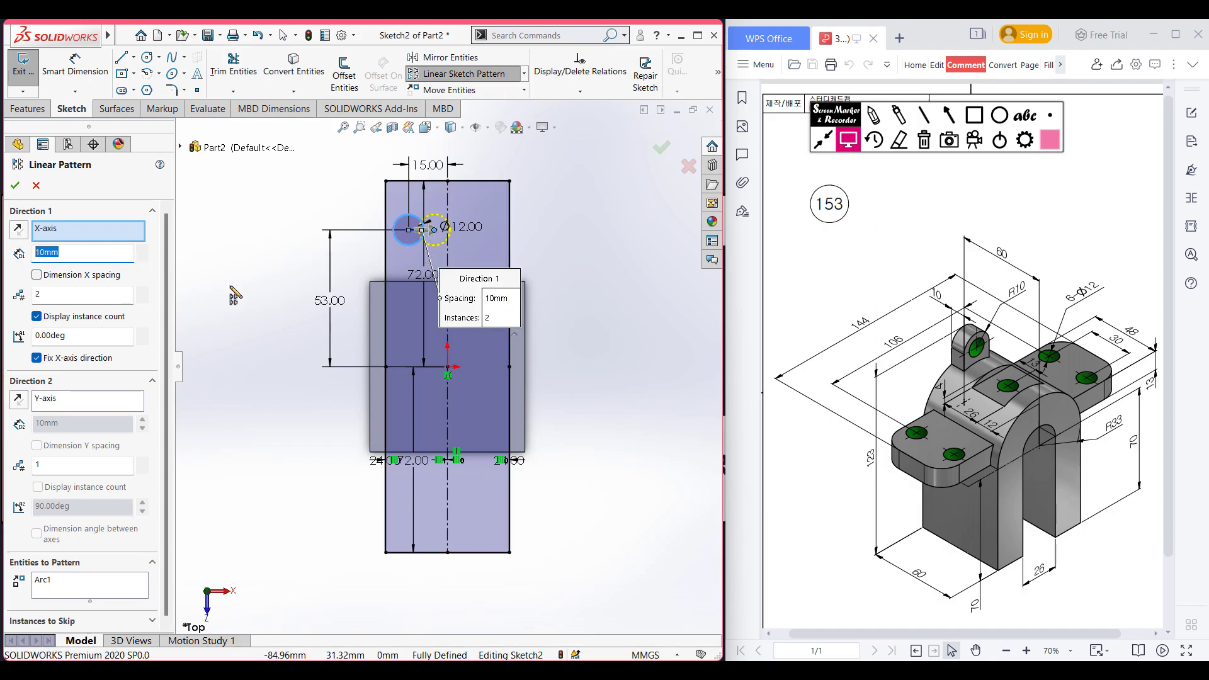
{"action": "type", "text": "30"}
{"action": "key", "text": "Return"}
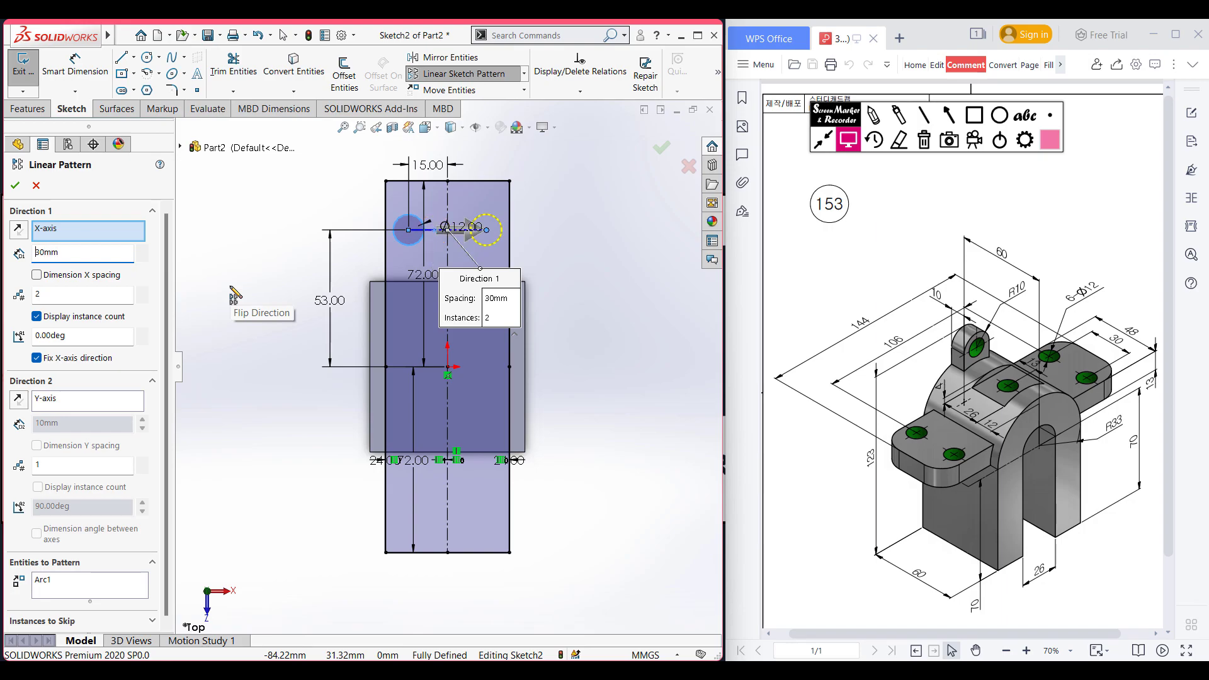
{"action": "left_click", "coordinate": [15, 186]}
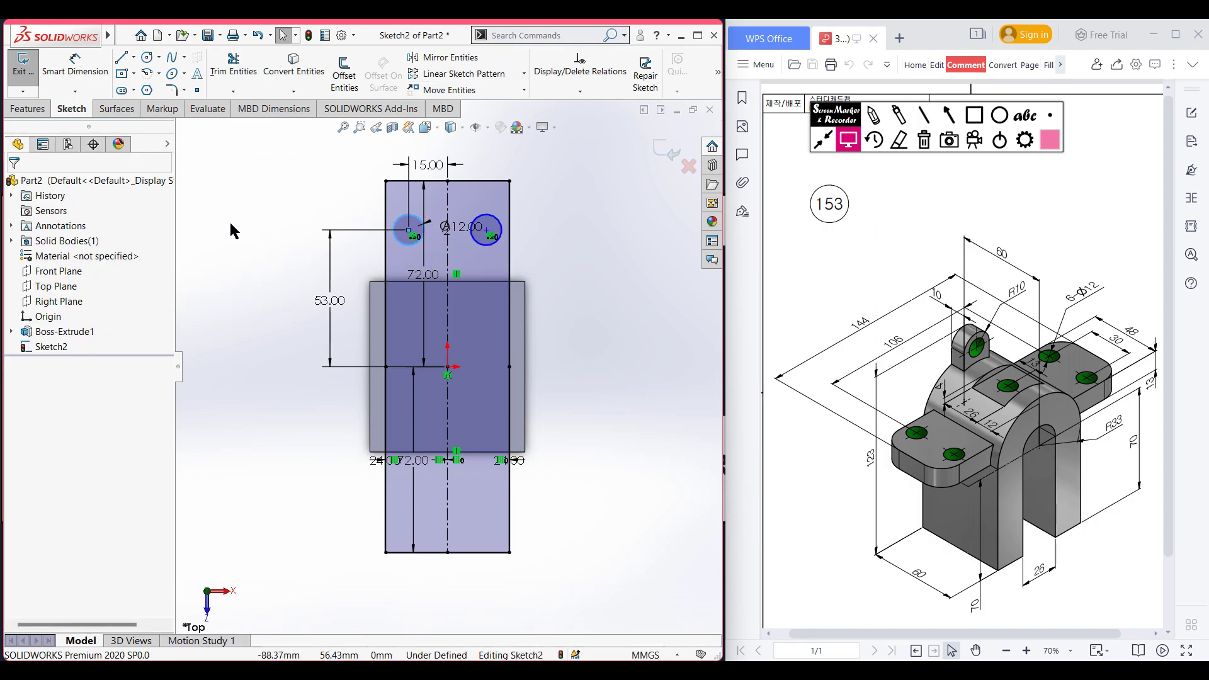
{"action": "left_click", "coordinate": [134, 58]}
Draw a horizontal centerline from the origin out to the band's right edge.
{"action": "left_click", "coordinate": [160, 86]}
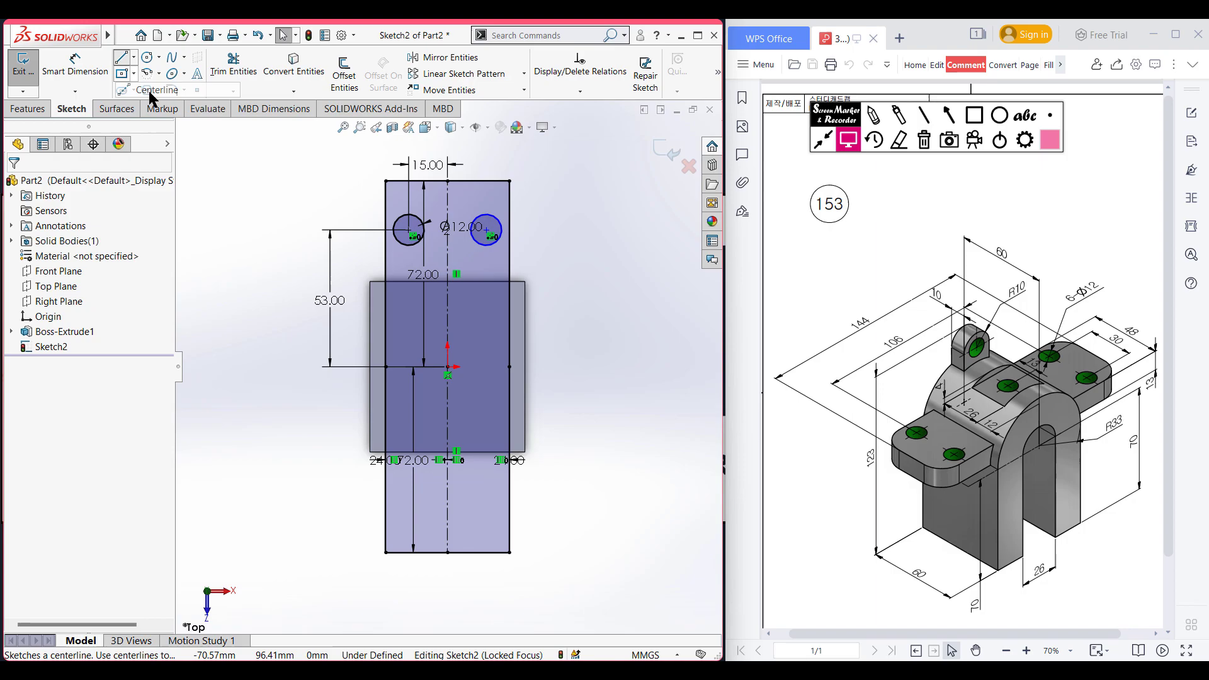
{"action": "left_click", "coordinate": [448, 367]}
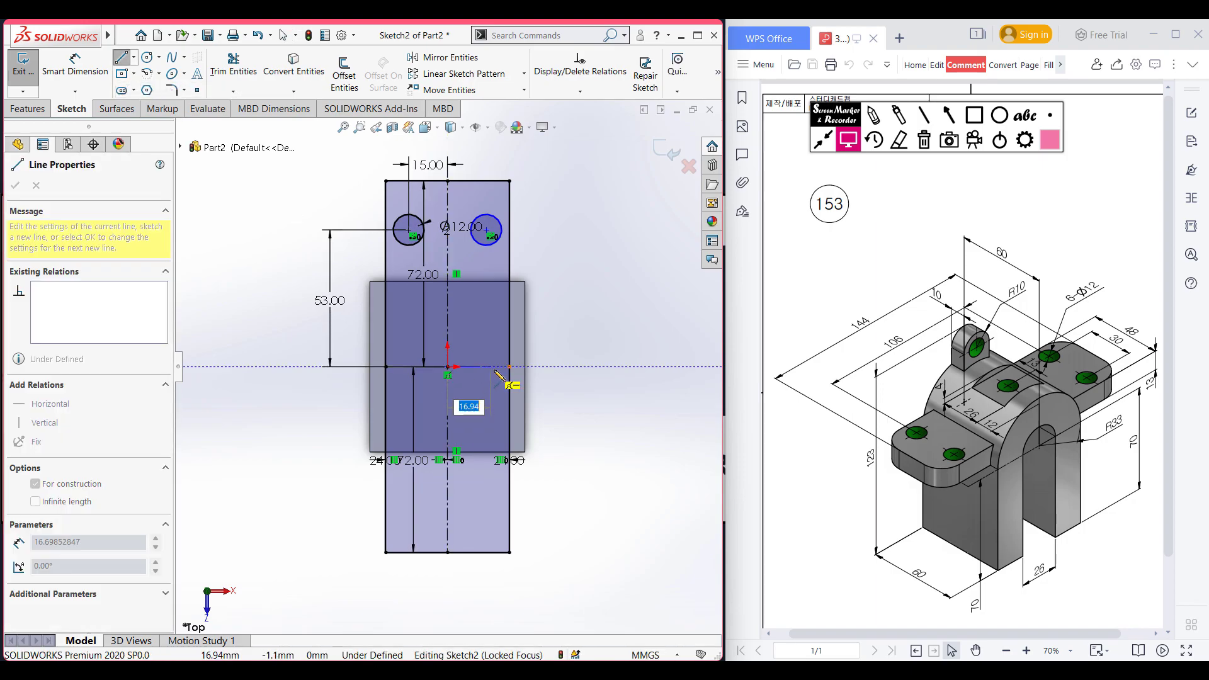
{"action": "left_click", "coordinate": [495, 366]}
{"action": "key", "text": "Escape"}
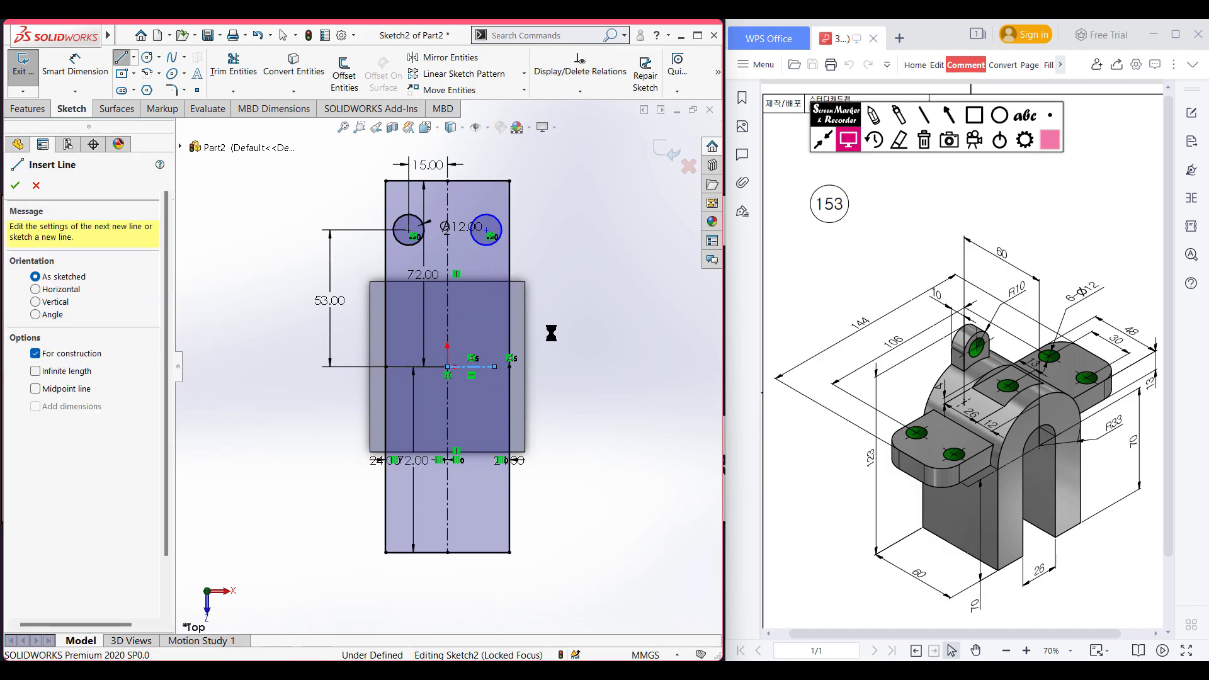
{"action": "key", "text": "Escape"}
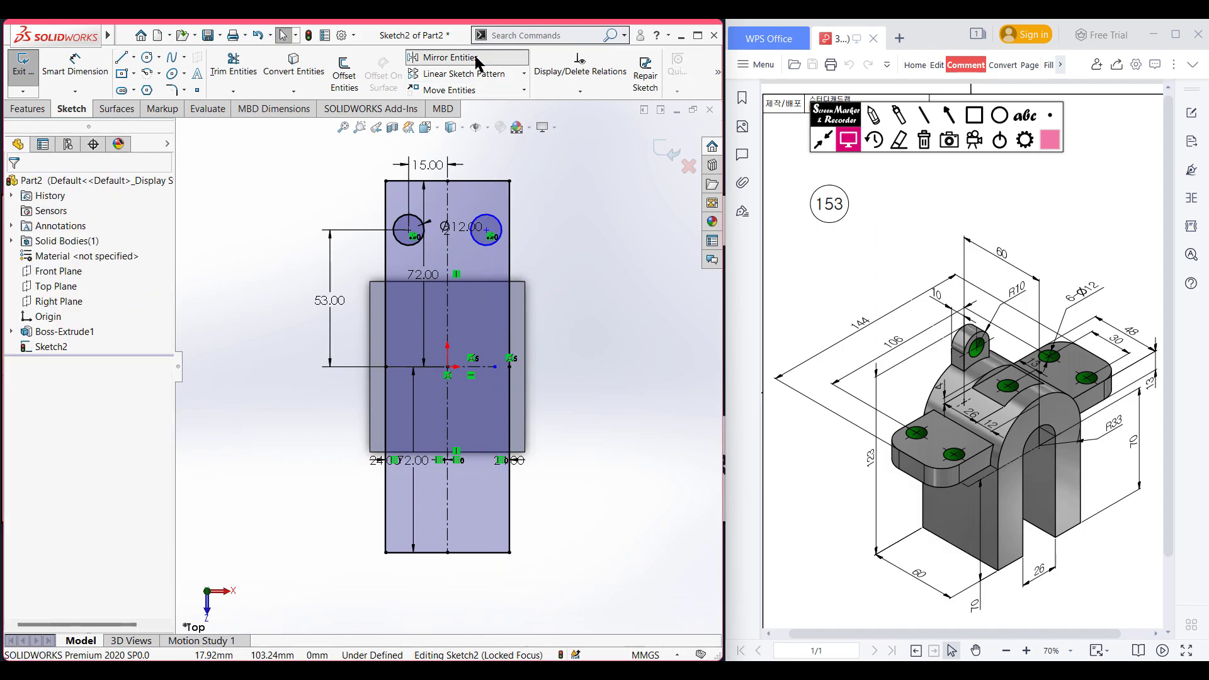
Mirror both upper Ø12 circles about the horizontal centerline to add the bottom pair.
{"action": "left_click", "coordinate": [450, 57]}
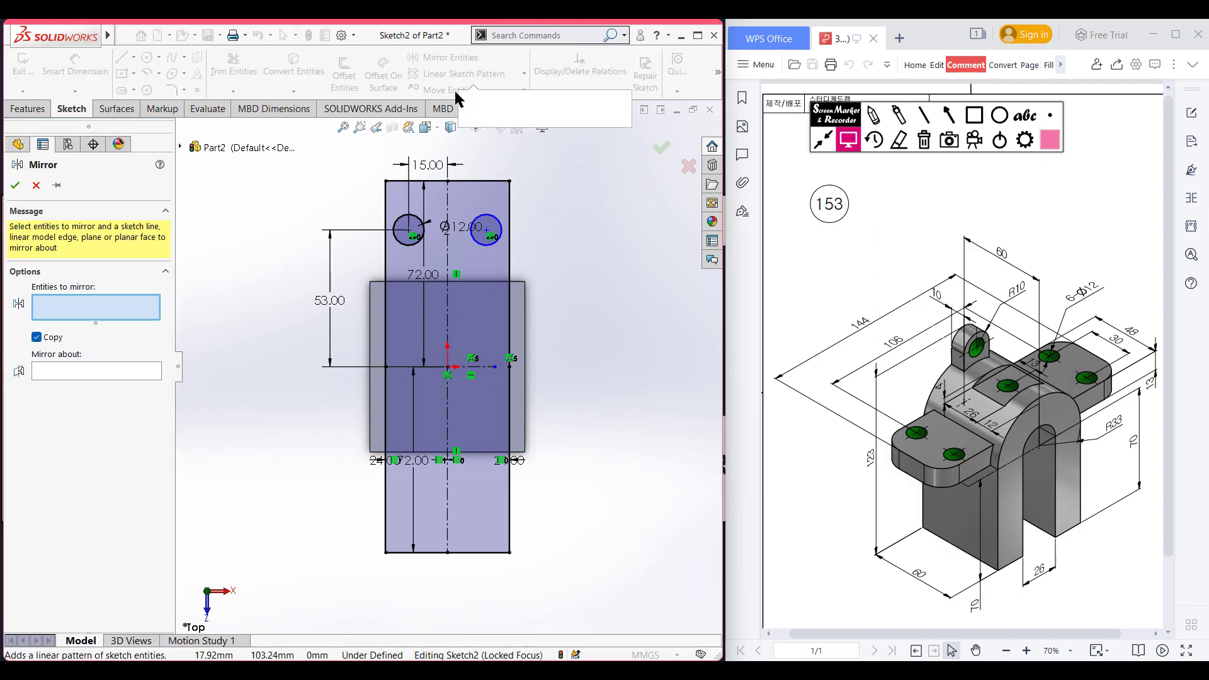
{"action": "left_click", "coordinate": [409, 245]}
{"action": "left_click", "coordinate": [487, 245]}
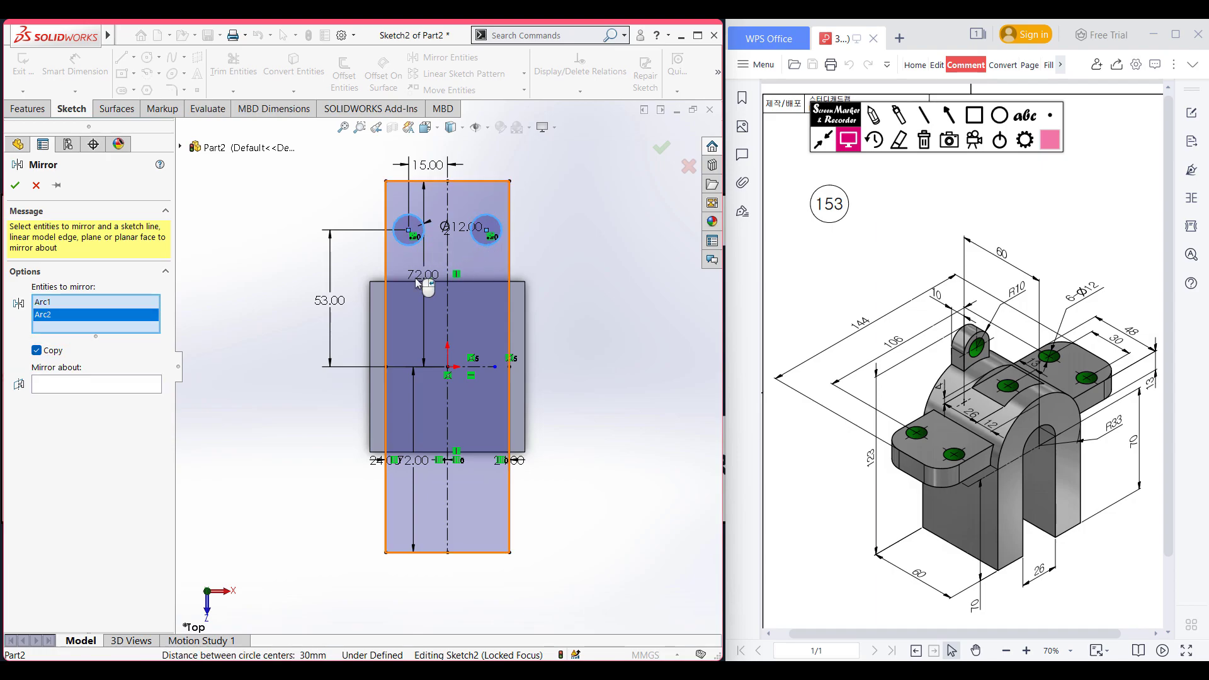
{"action": "left_click", "coordinate": [126, 386]}
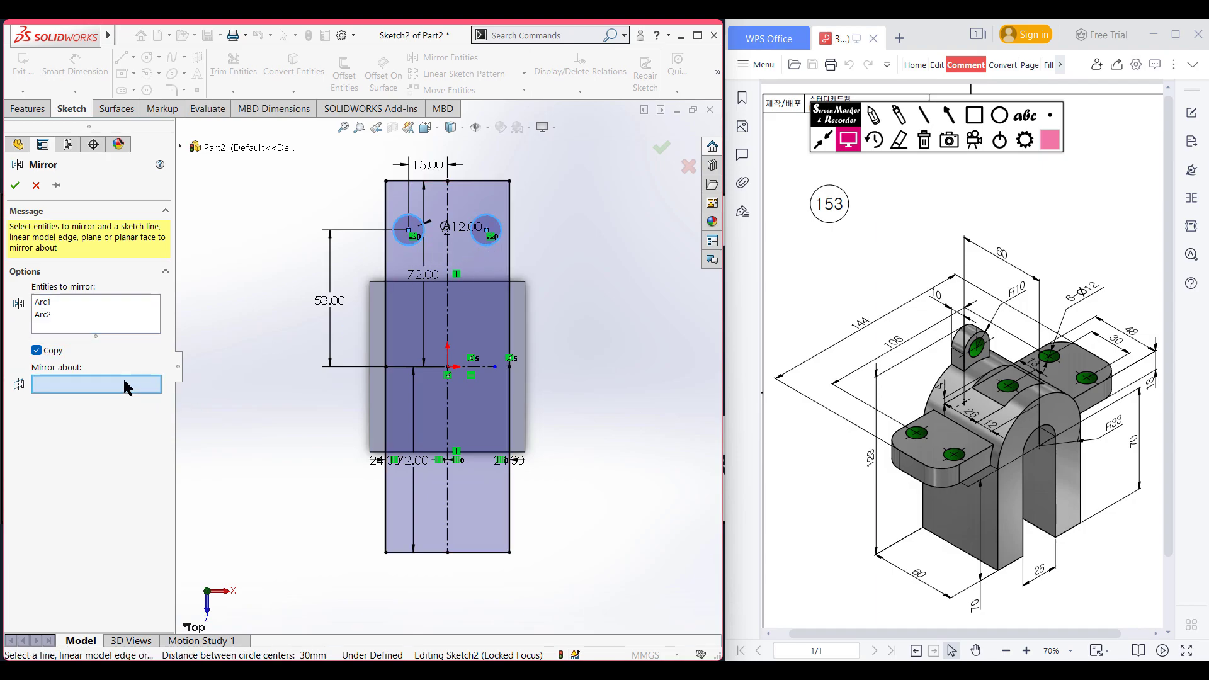
{"action": "left_click", "coordinate": [489, 370]}
{"action": "left_click", "coordinate": [24, 184]}
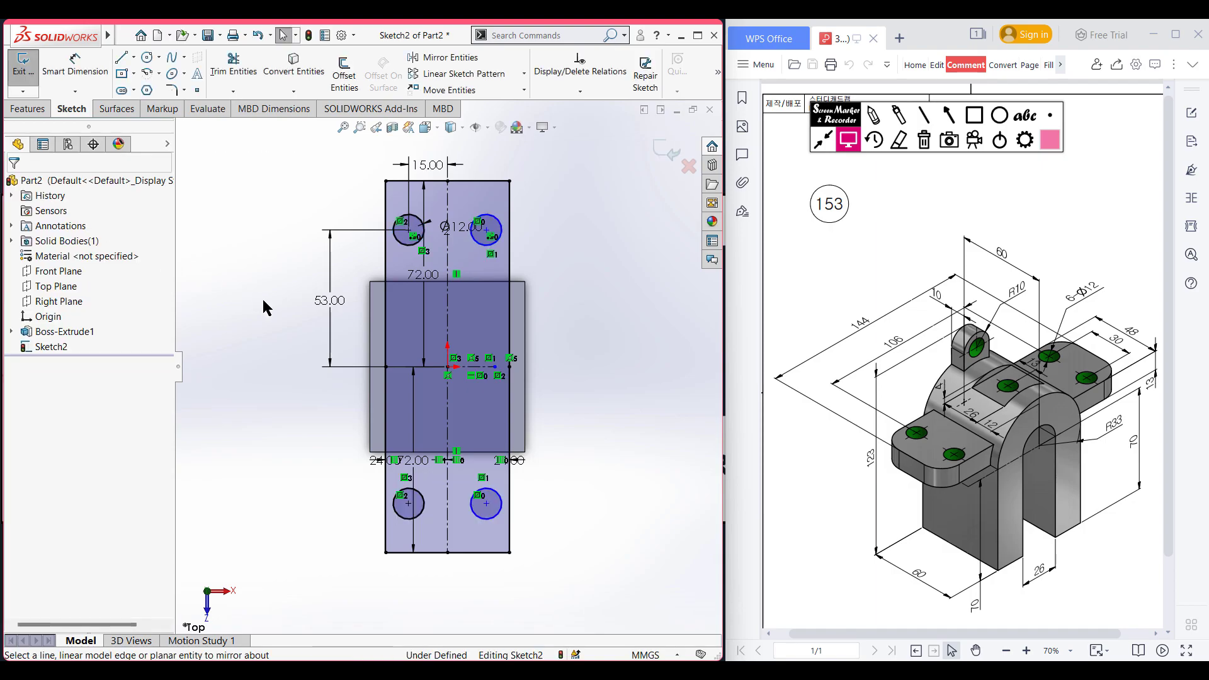
{"action": "key", "text": "ctrl+7"}
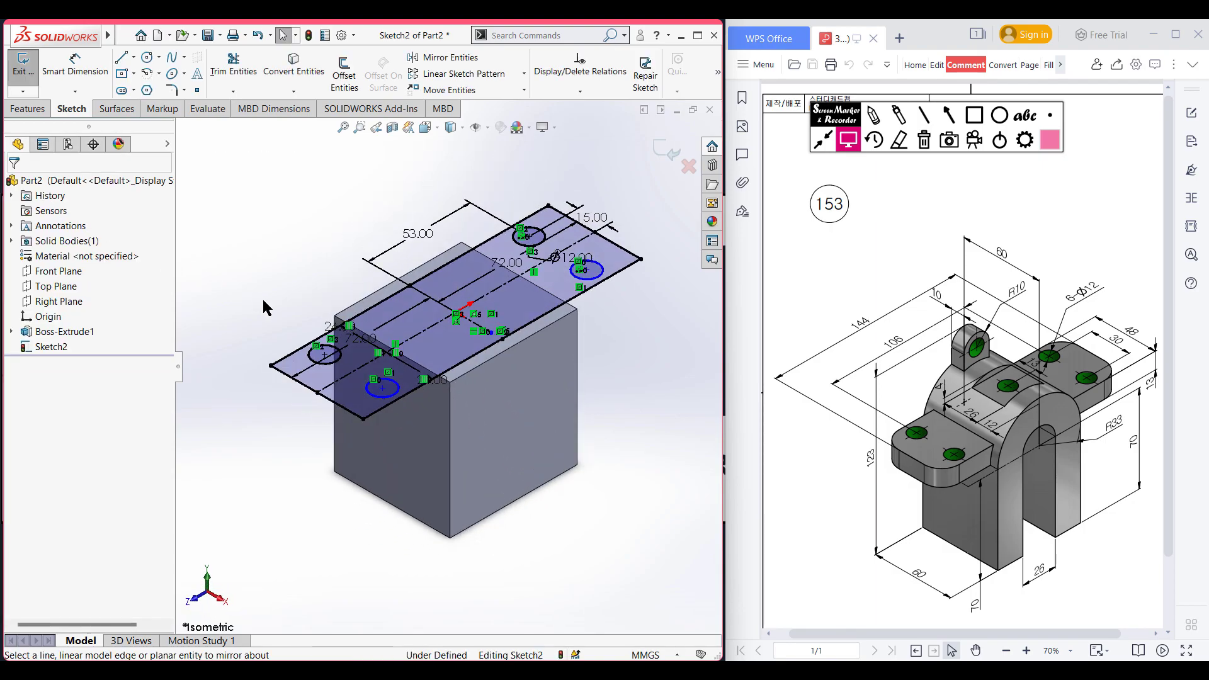
Extrude Sketch2 13 mm to form the flange plate with four Ø12 holes.
{"action": "left_click", "coordinate": [45, 111]}
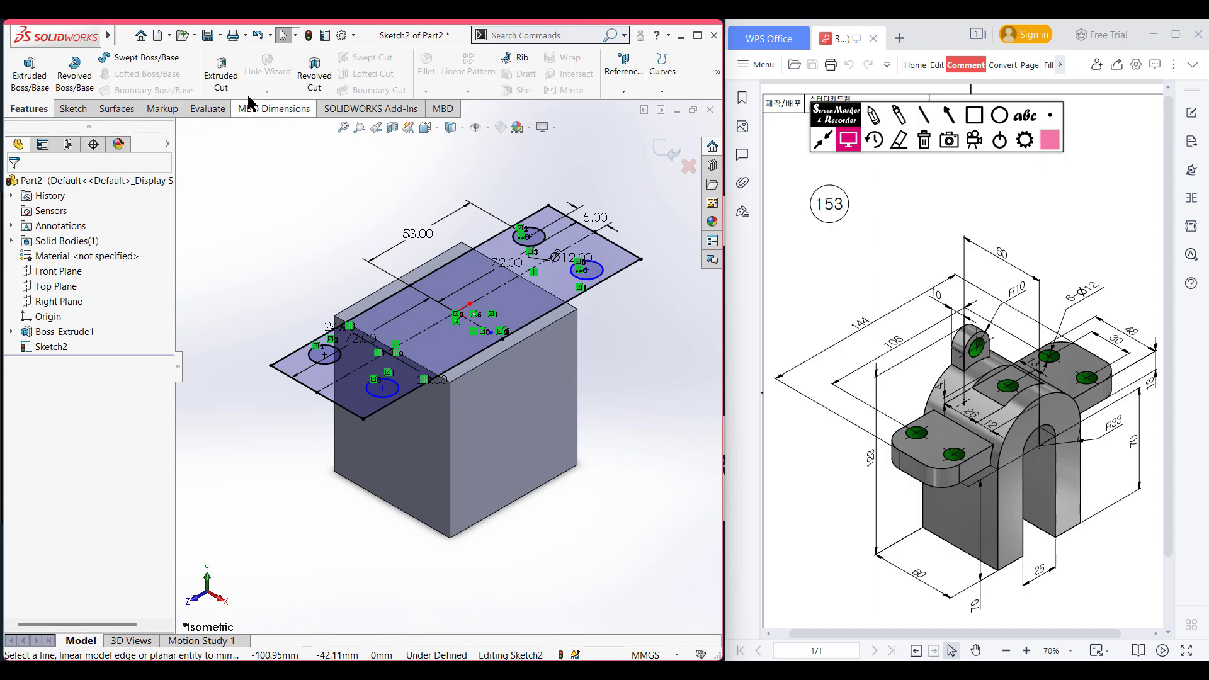
{"action": "left_click", "coordinate": [30, 75]}
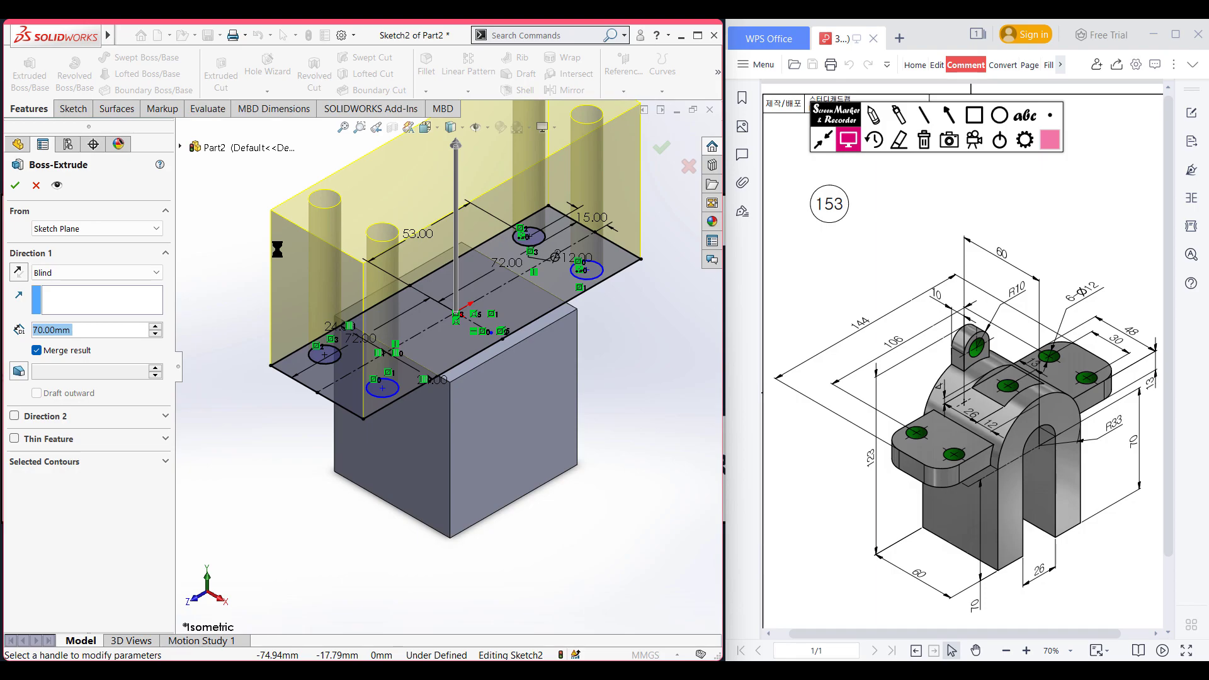
{"action": "type", "text": "13"}
{"action": "key", "text": "Return"}
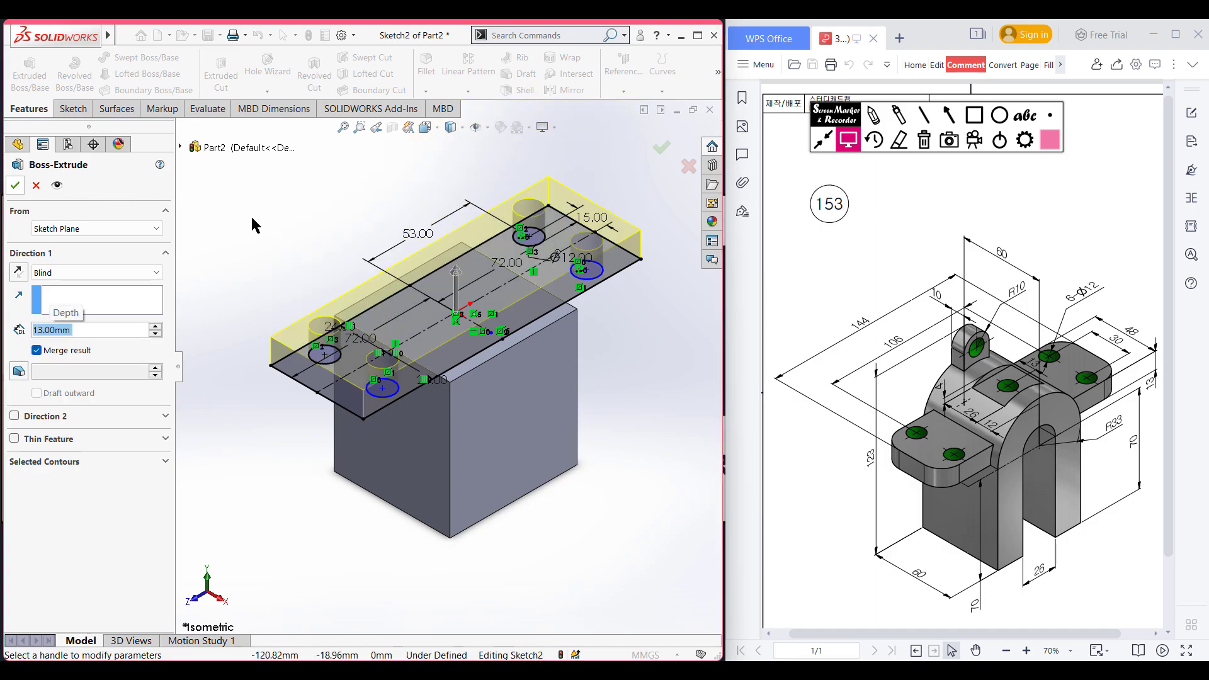
{"action": "key", "text": "Return"}
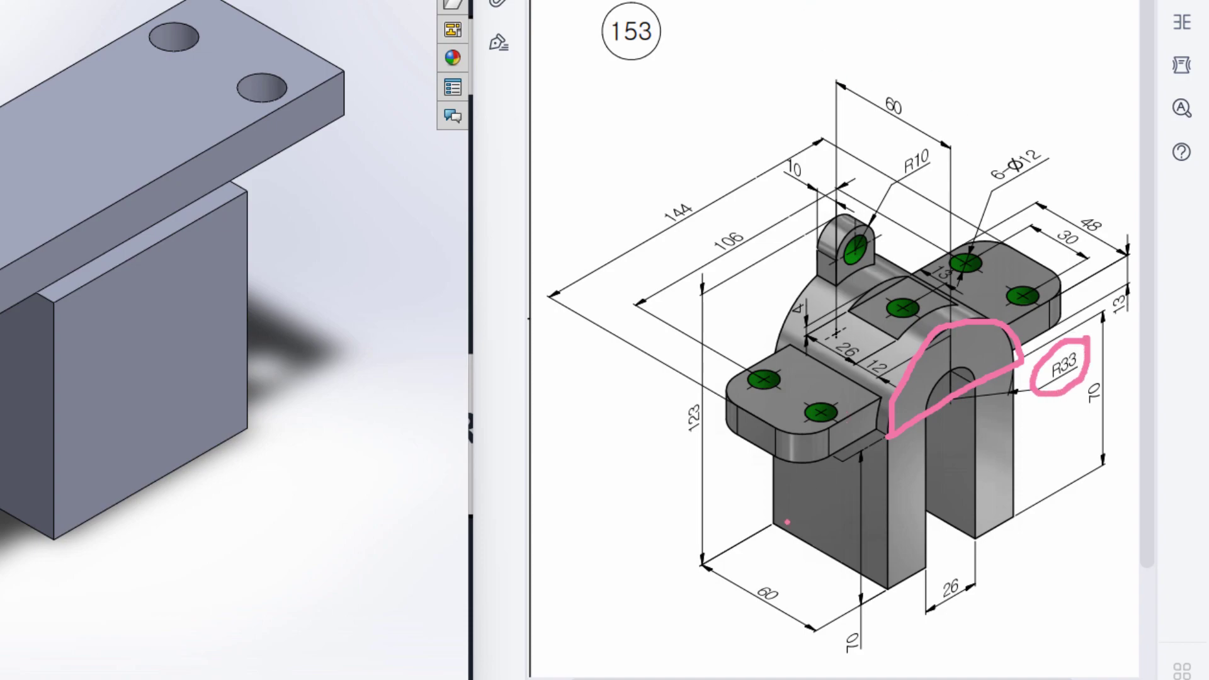
{"action": "mouse_move", "coordinate": [746, 582]}
{"action": "left_mouse_down"}
{"action": "mouse_move", "coordinate": [769, 612]}
{"action": "mouse_move", "coordinate": [800, 568]}
{"action": "left_mouse_up"}
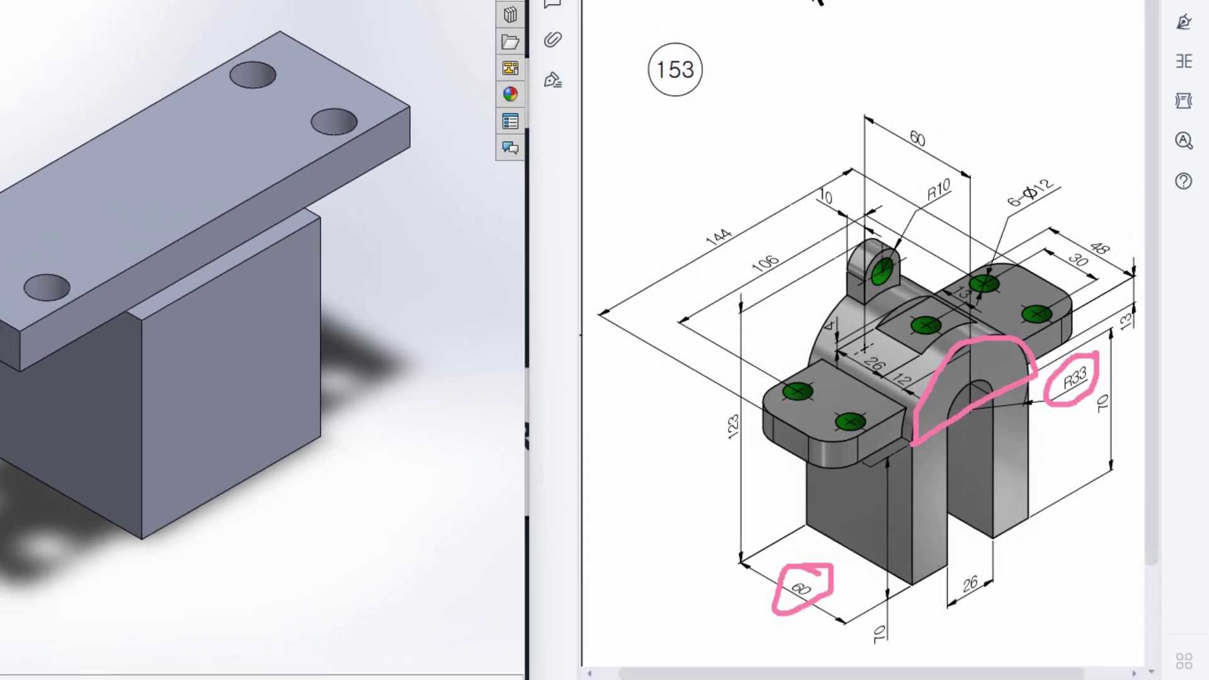
{"action": "left_click", "coordinate": [922, 137]}
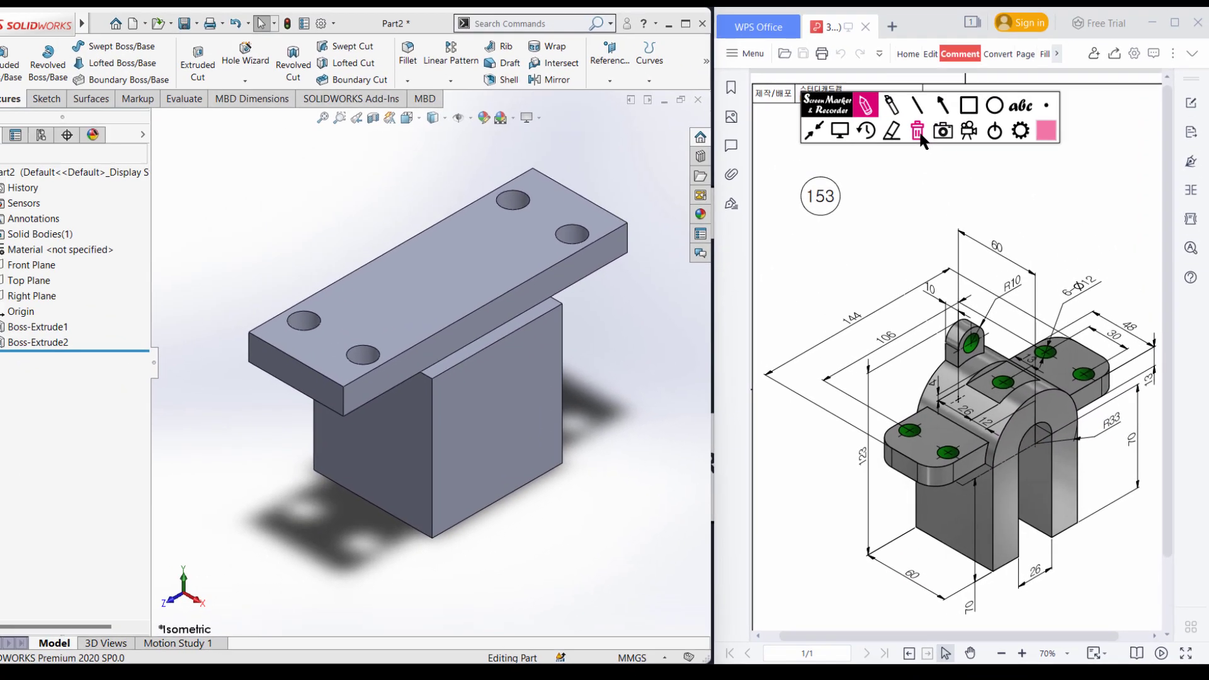
{"action": "left_click", "coordinate": [858, 142]}
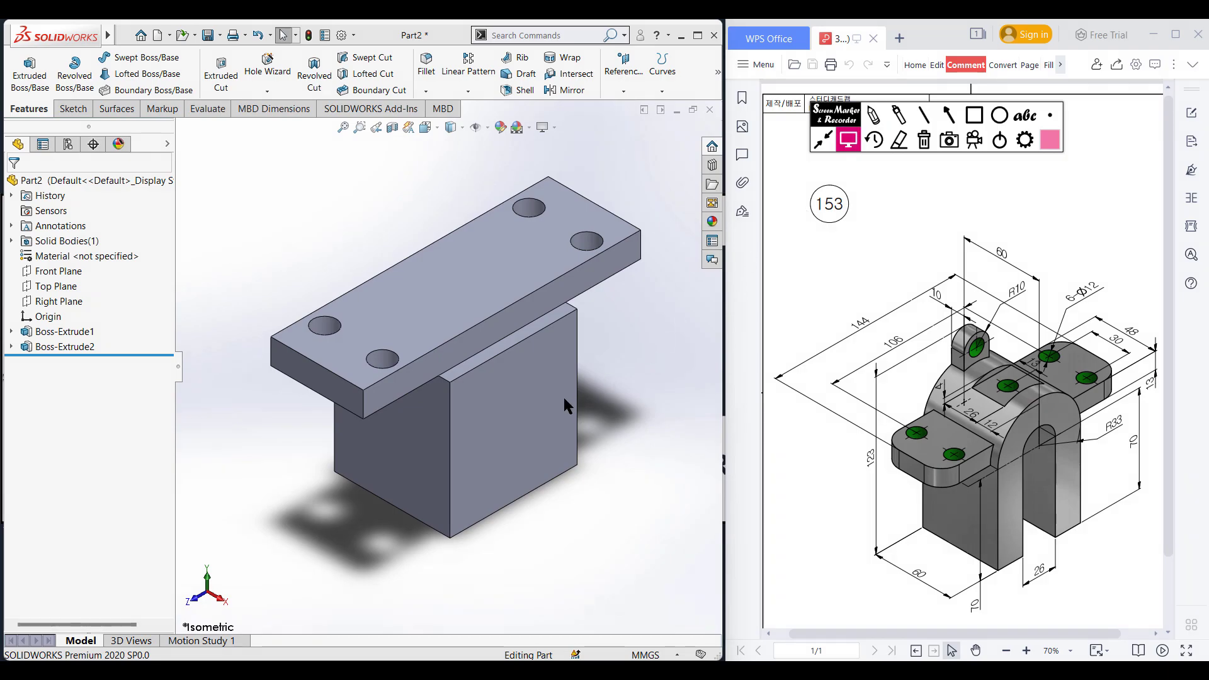
Start a sketch on the block's front face and draw an R33 circle centred at the origin.
{"action": "right_click", "coordinate": [526, 390]}
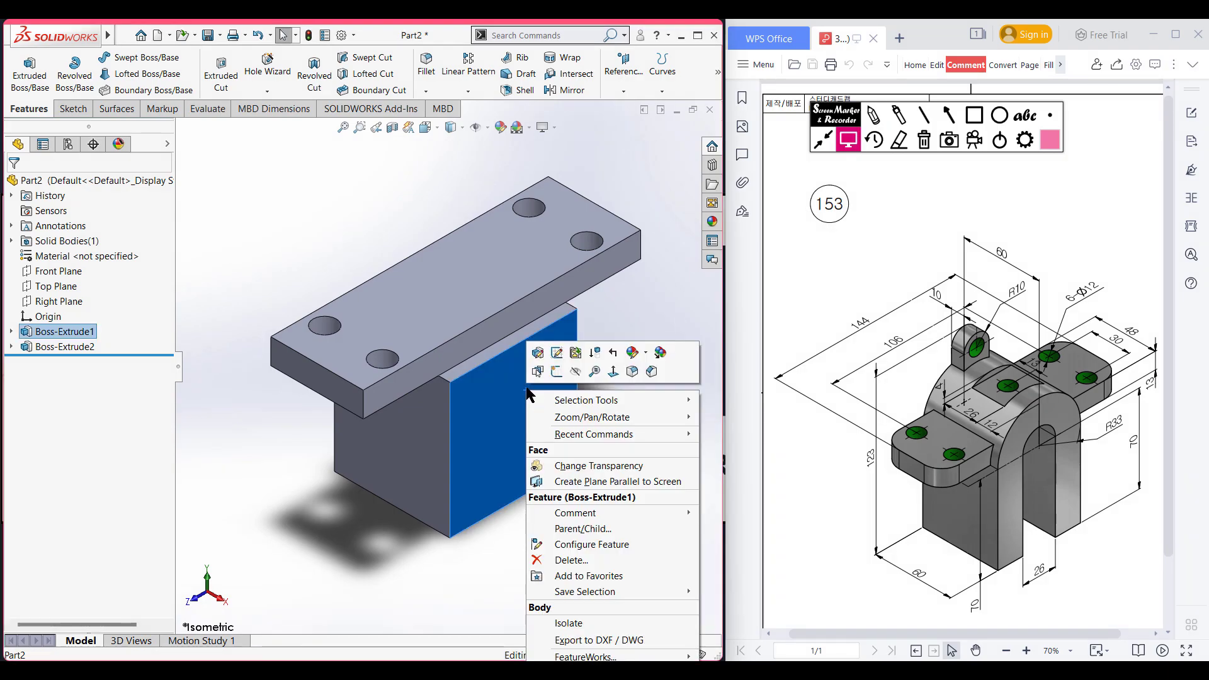
{"action": "left_click", "coordinate": [558, 378]}
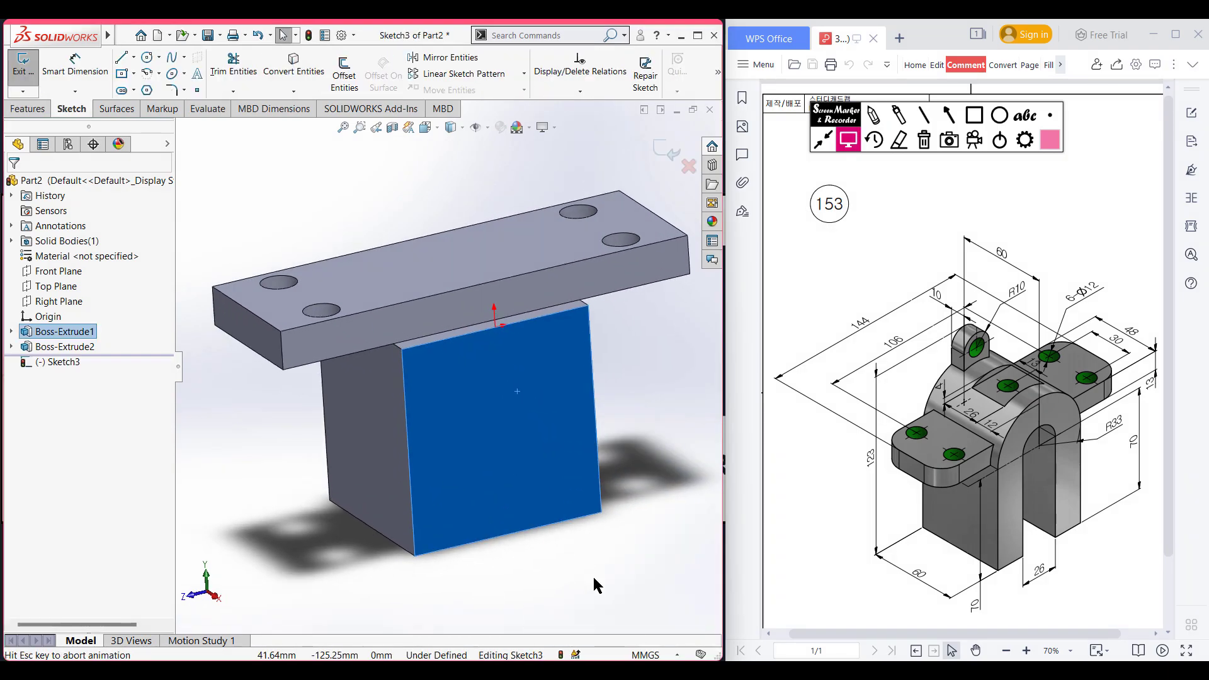
{"action": "left_click", "coordinate": [147, 57]}
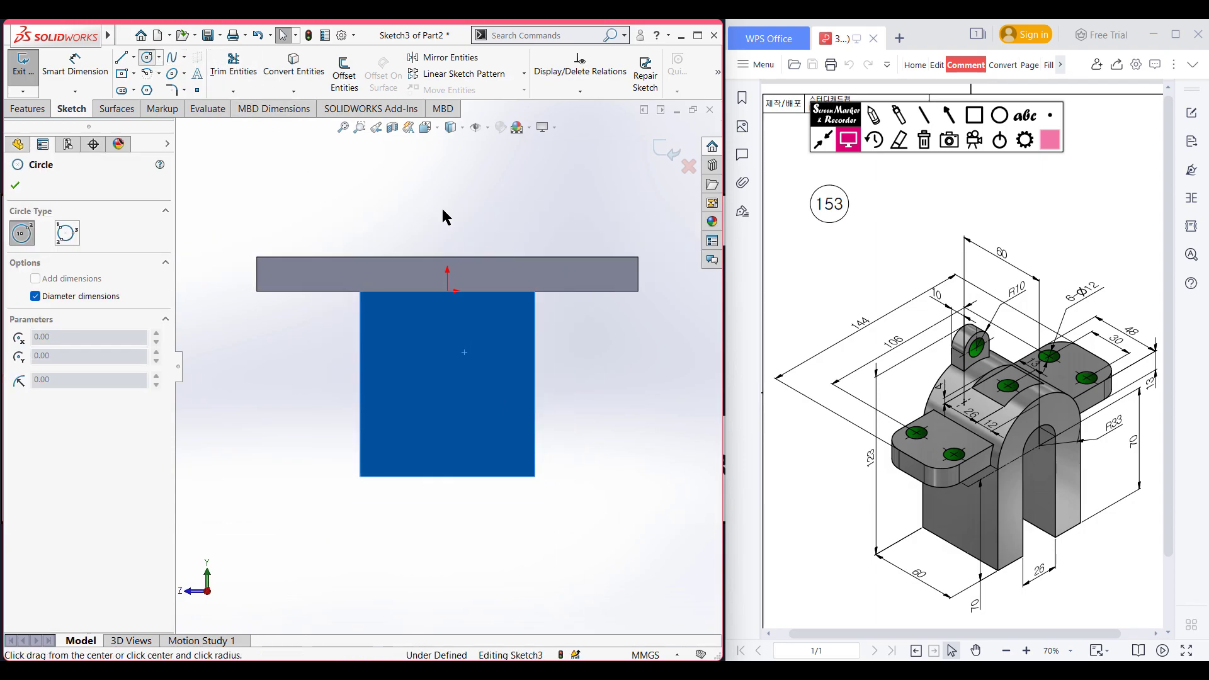
{"action": "left_click", "coordinate": [448, 291]}
{"action": "left_click", "coordinate": [535, 291]}
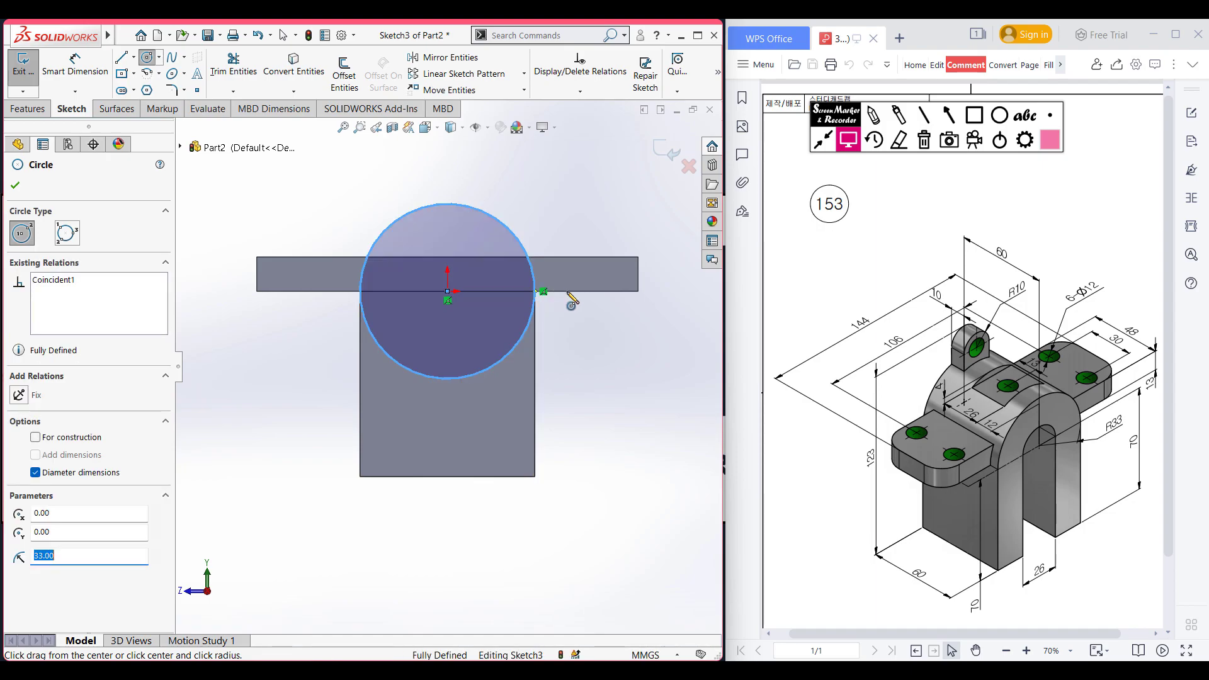
{"action": "key", "text": "Escape"}
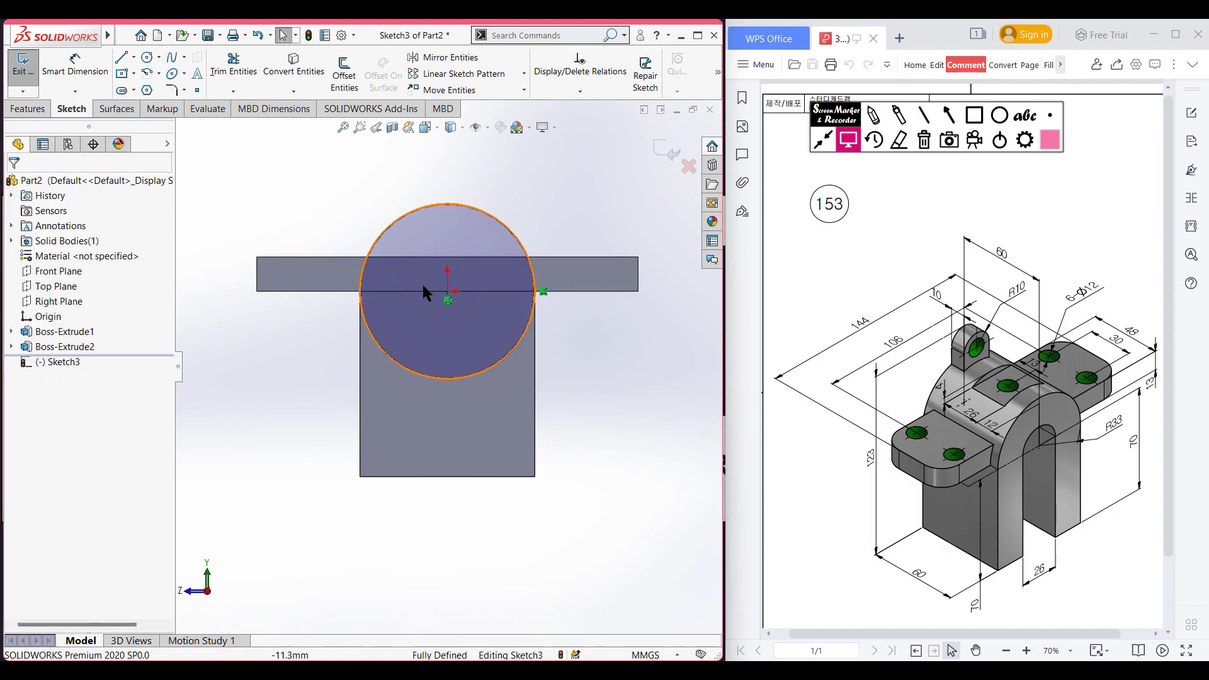
{"action": "key", "text": "Escape"}
Convert the block's top edge into a 66 mm sketch line.
{"action": "left_click", "coordinate": [483, 291]}
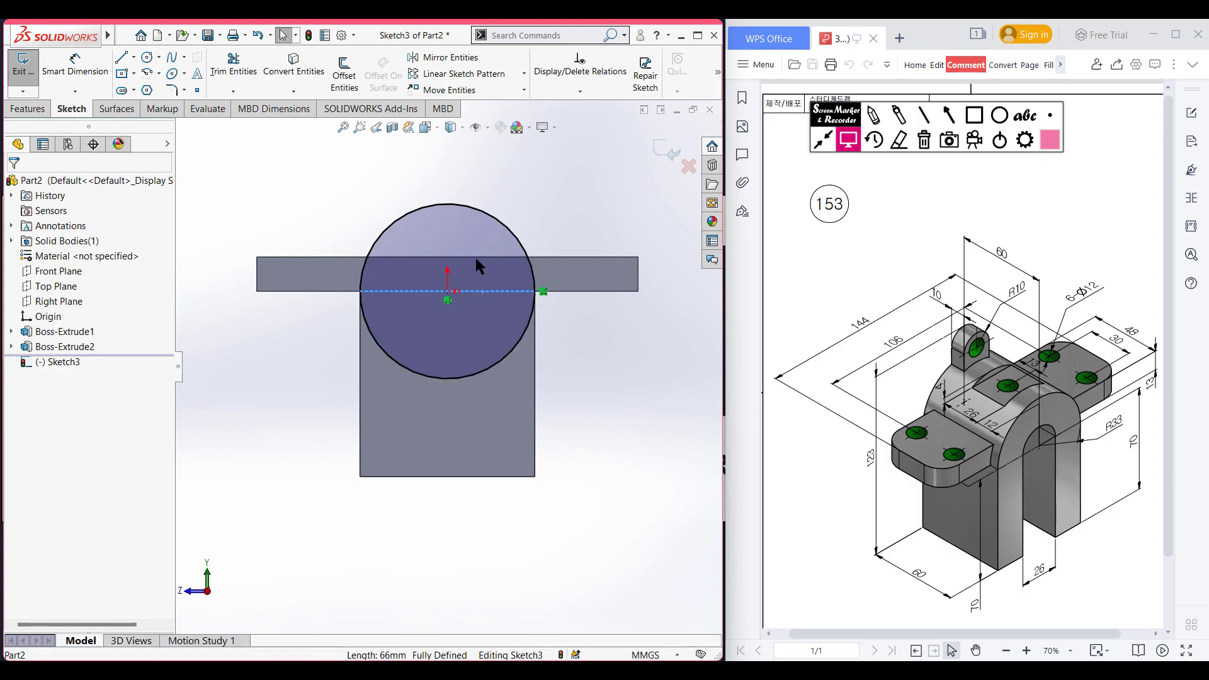
{"action": "left_click", "coordinate": [294, 66]}
{"action": "key", "text": "ctrl+7"}
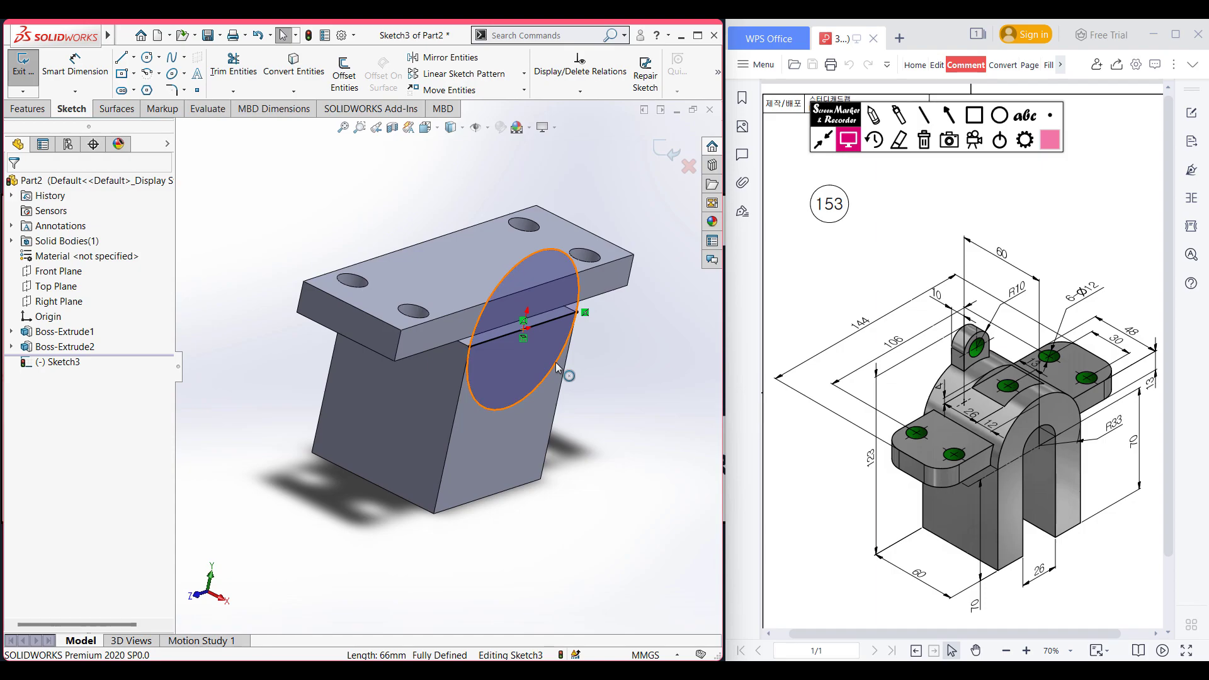
{"action": "key", "text": "ctrl+1"}
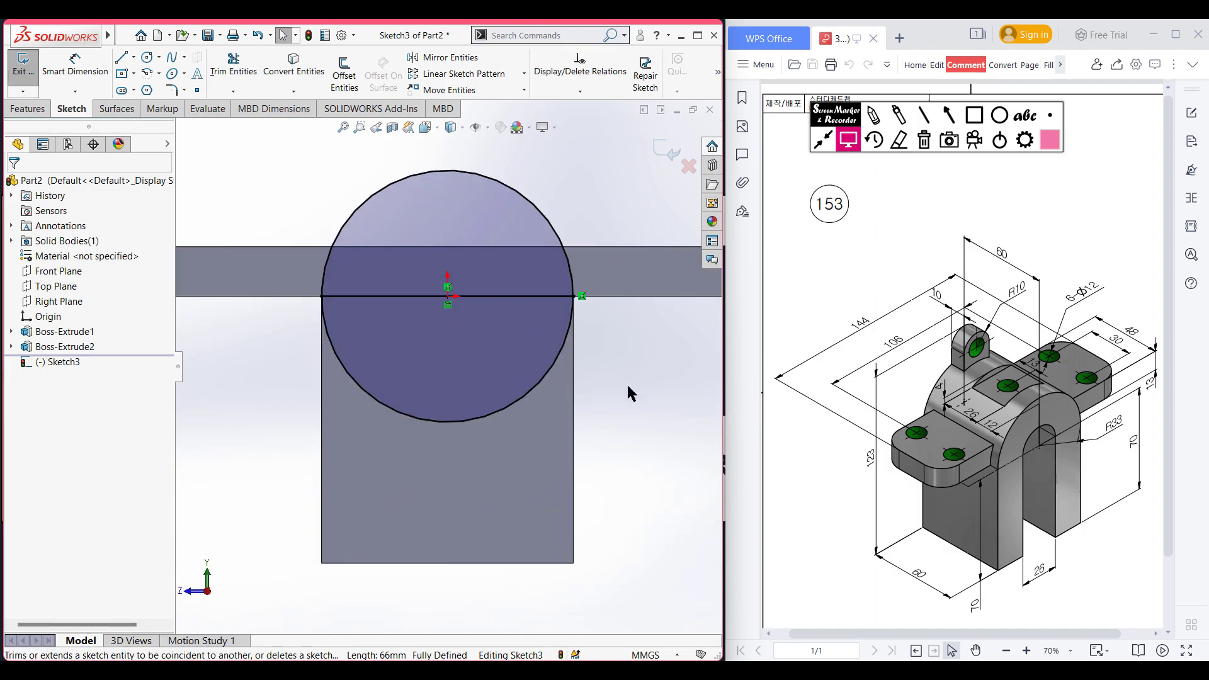
Trim away the circle's lower half, leaving the semicircular arch profile.
{"action": "key", "text": "t"}
{"action": "left_click", "coordinate": [505, 398]}
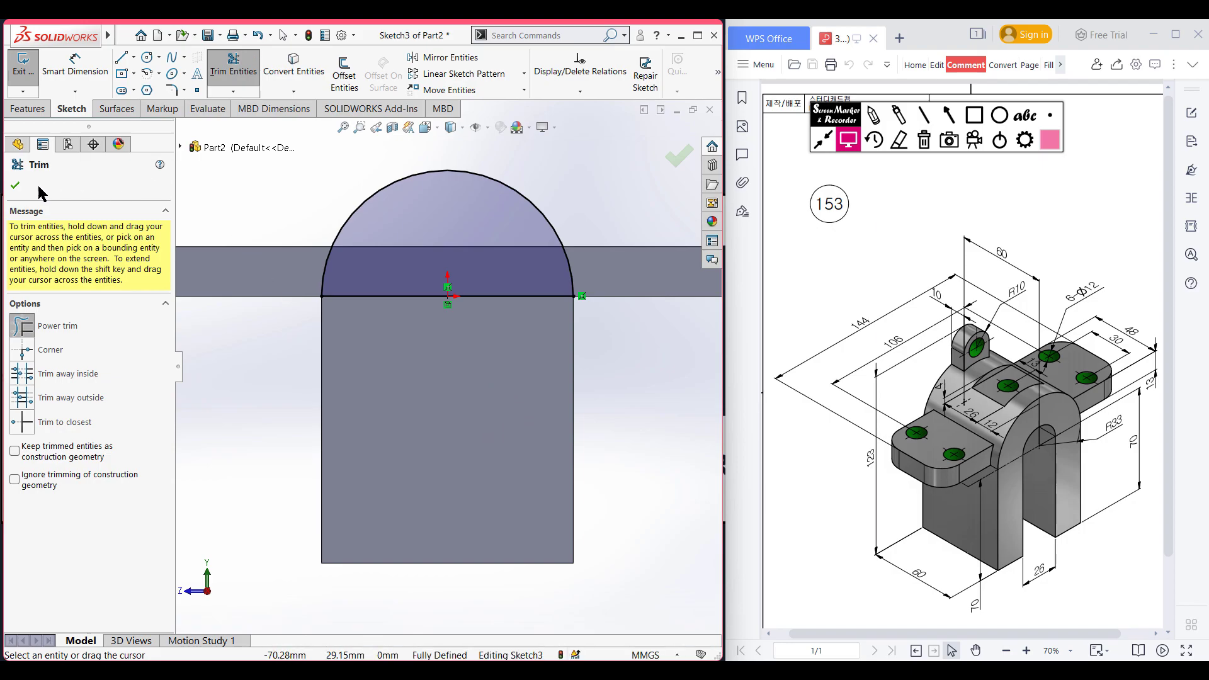
{"action": "left_click", "coordinate": [15, 185]}
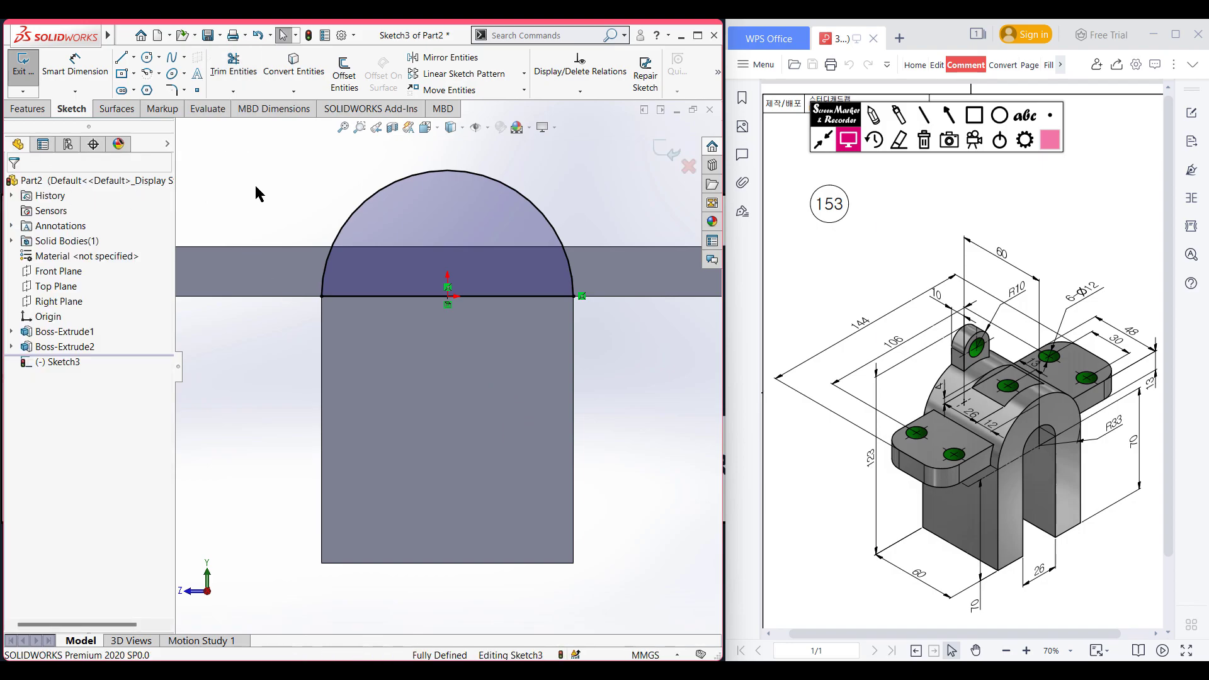
{"action": "key", "text": "ctrl+7"}
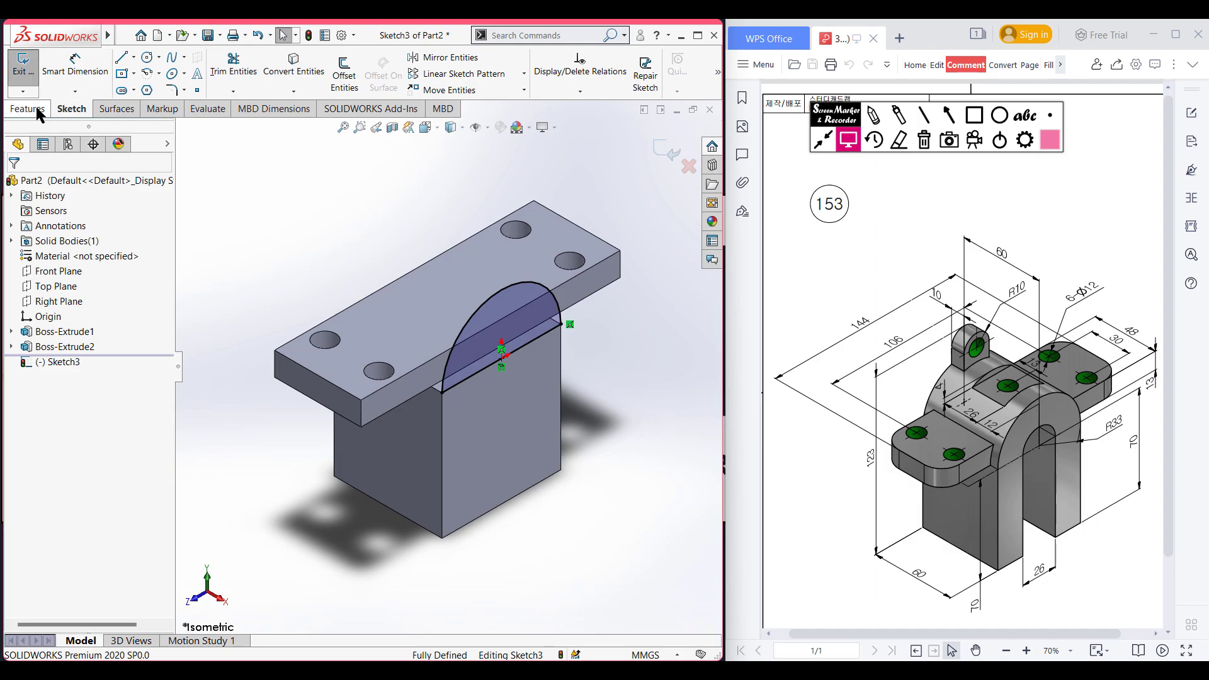
Extrude the arch sketch Up To Surface, ending at the block's far face, as Boss-Extrude3.
{"action": "left_click", "coordinate": [38, 112]}
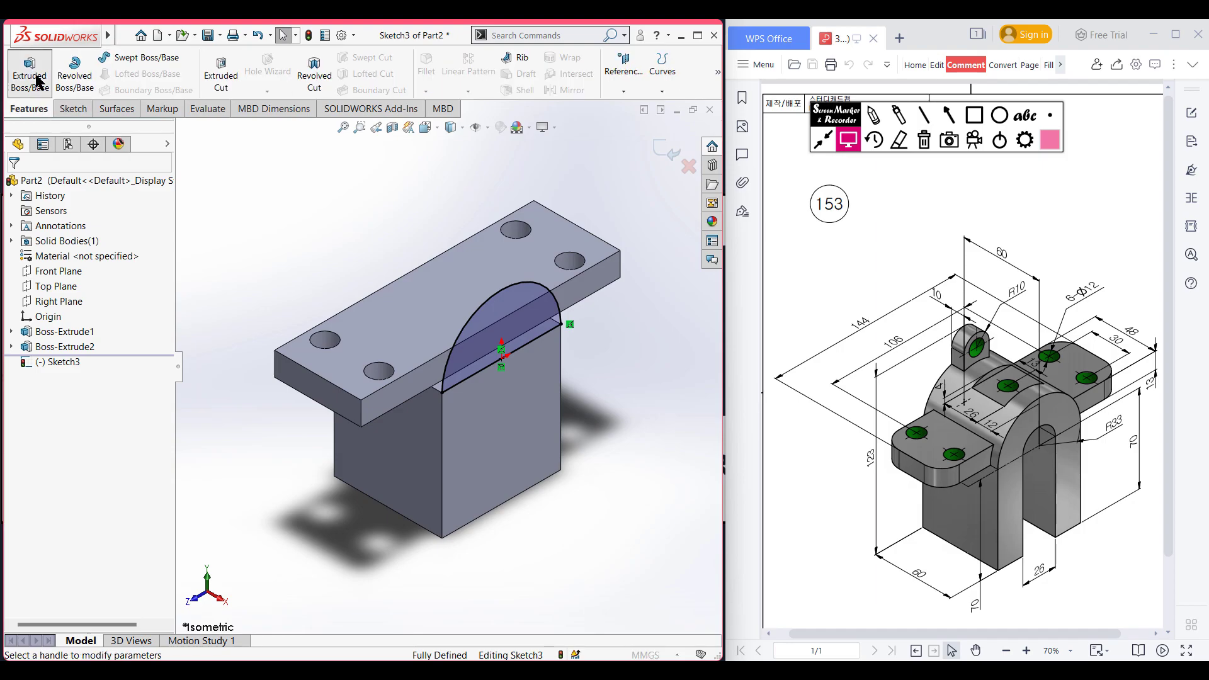
{"action": "left_click", "coordinate": [36, 76]}
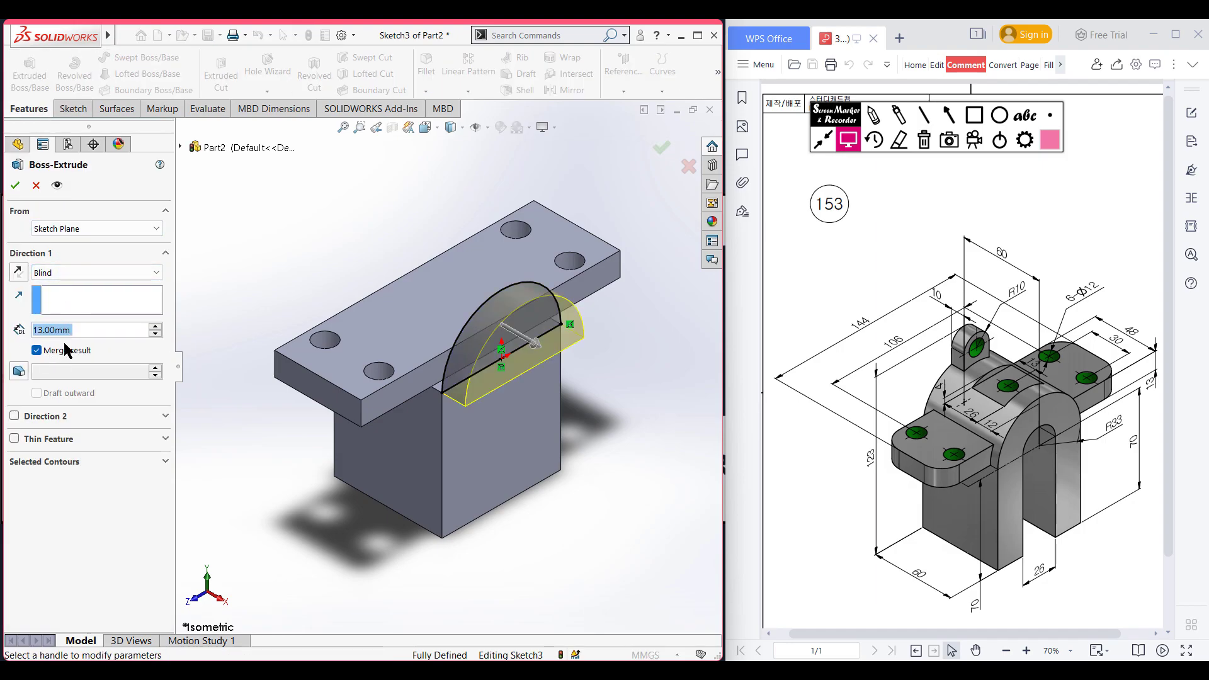
{"action": "left_click", "coordinate": [69, 272]}
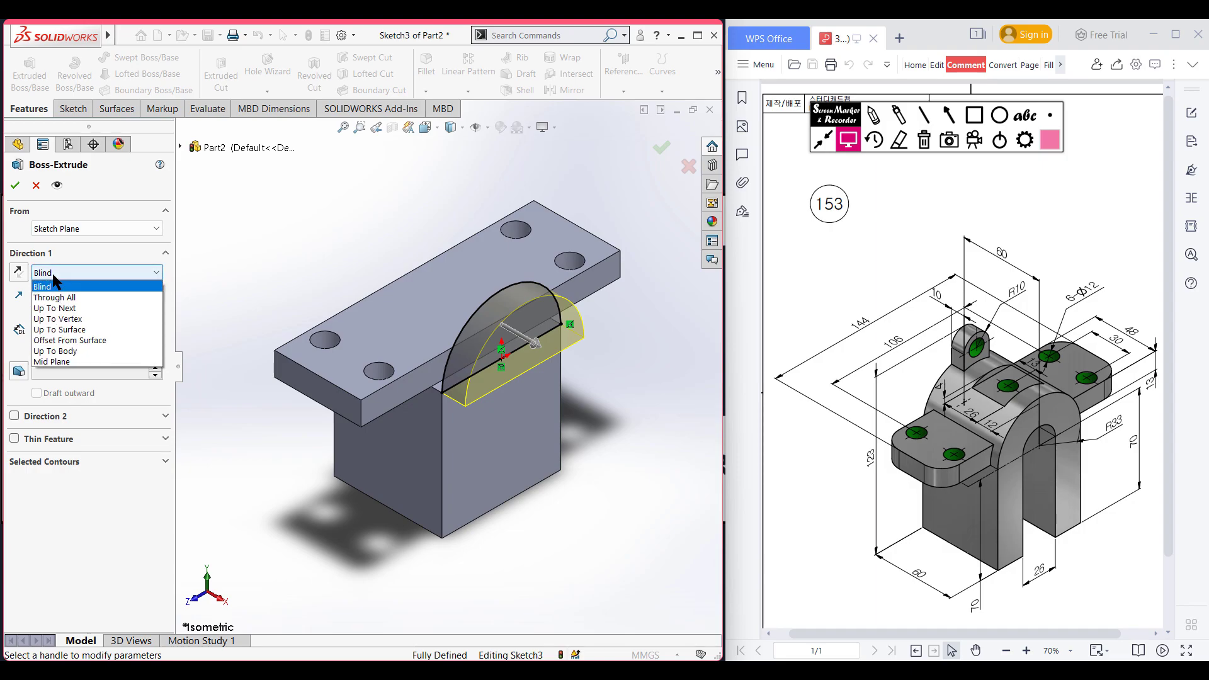
{"action": "left_click", "coordinate": [72, 330]}
{"action": "middle_click_drag", "start_coordinate": [286, 251], "coordinate": [401, 329]}
{"action": "left_click", "coordinate": [408, 328]}
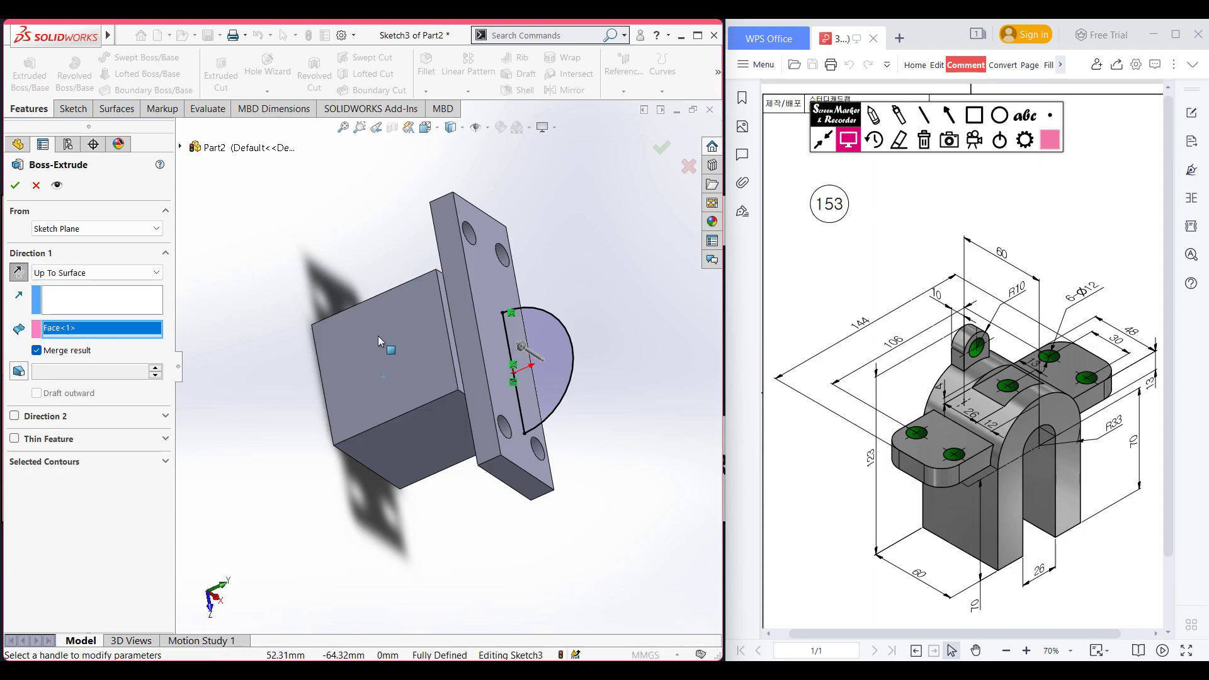
{"action": "middle_click_drag", "start_coordinate": [405, 342], "coordinate": [255, 217]}
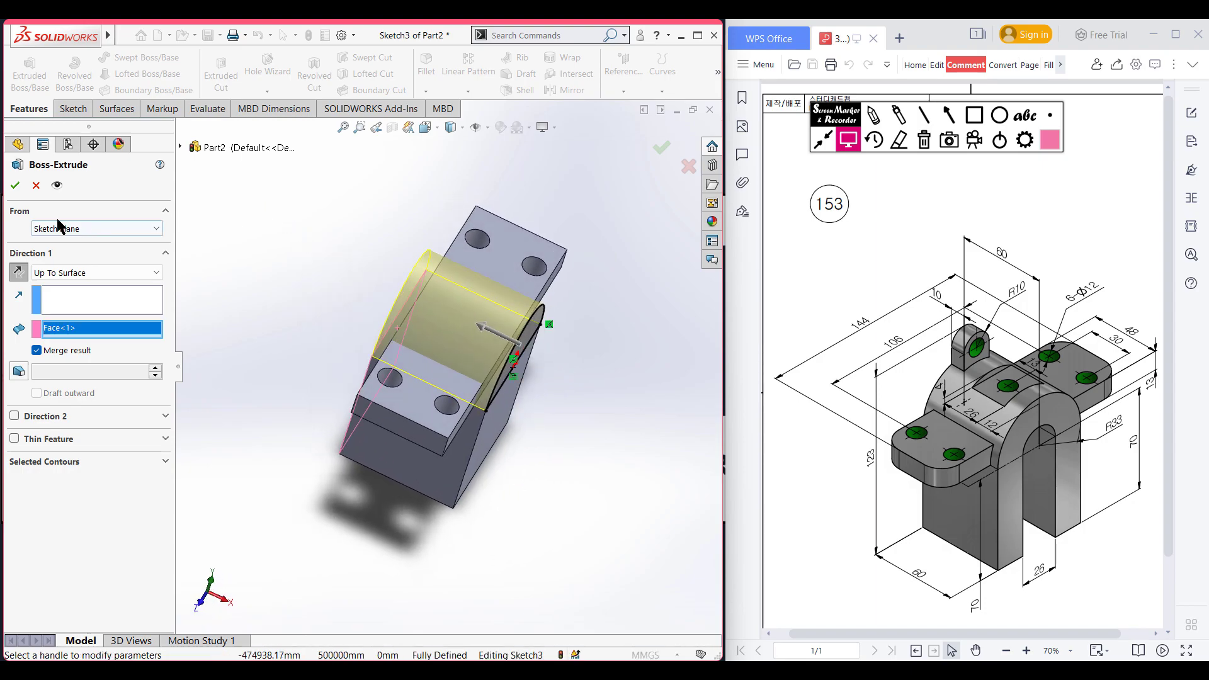
{"action": "left_click", "coordinate": [15, 185]}
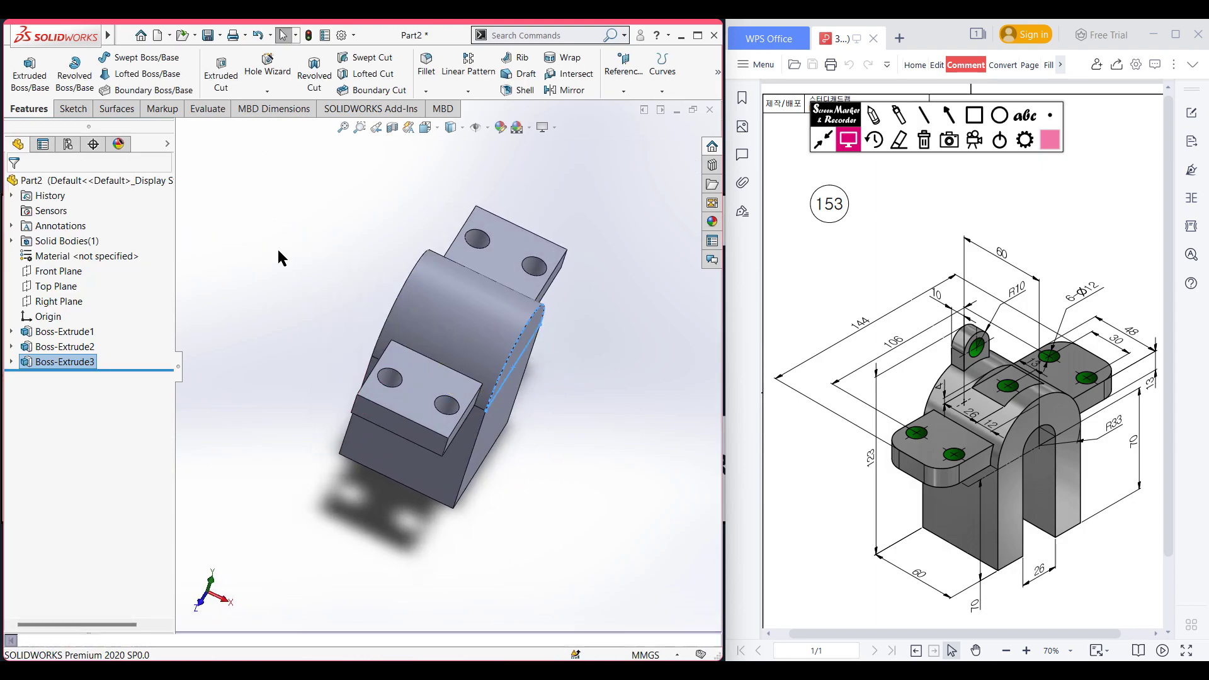
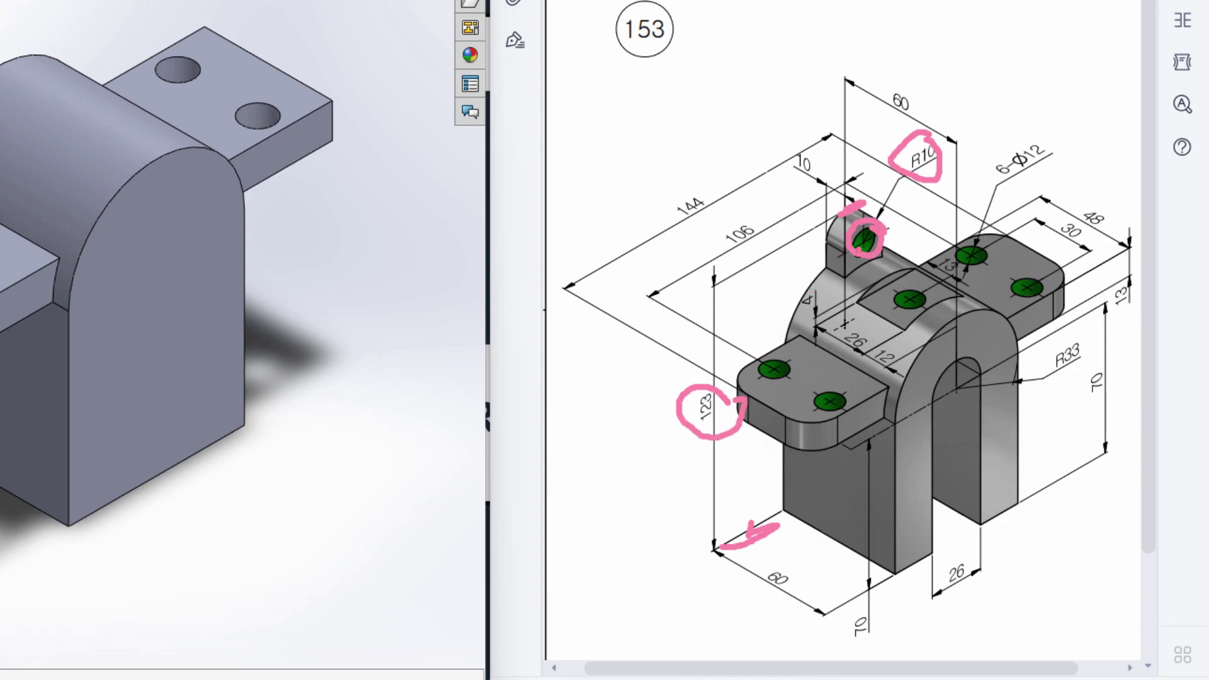
Circle the lug hole, the 123 height and the R10 radius on the PDF, then clear the marks.
{"action": "left_click_drag", "start_coordinate": [850, 250], "coordinate": [723, 328]}
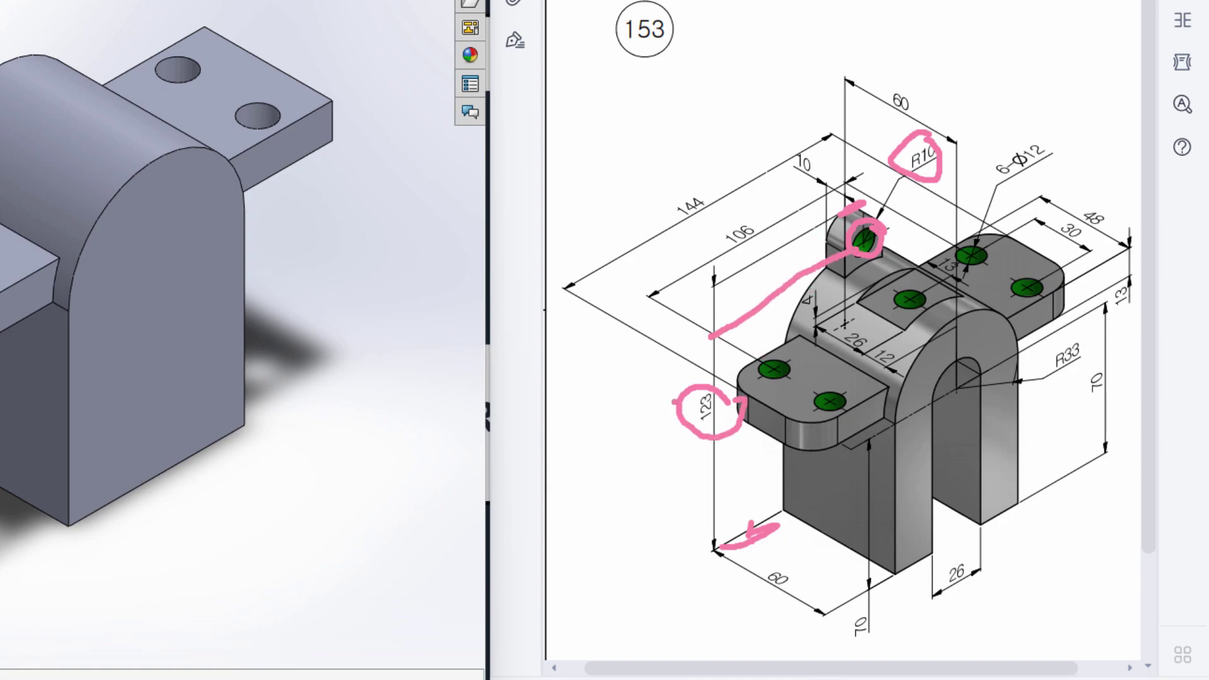
{"action": "left_click_drag", "start_coordinate": [690, 384], "coordinate": [735, 413]}
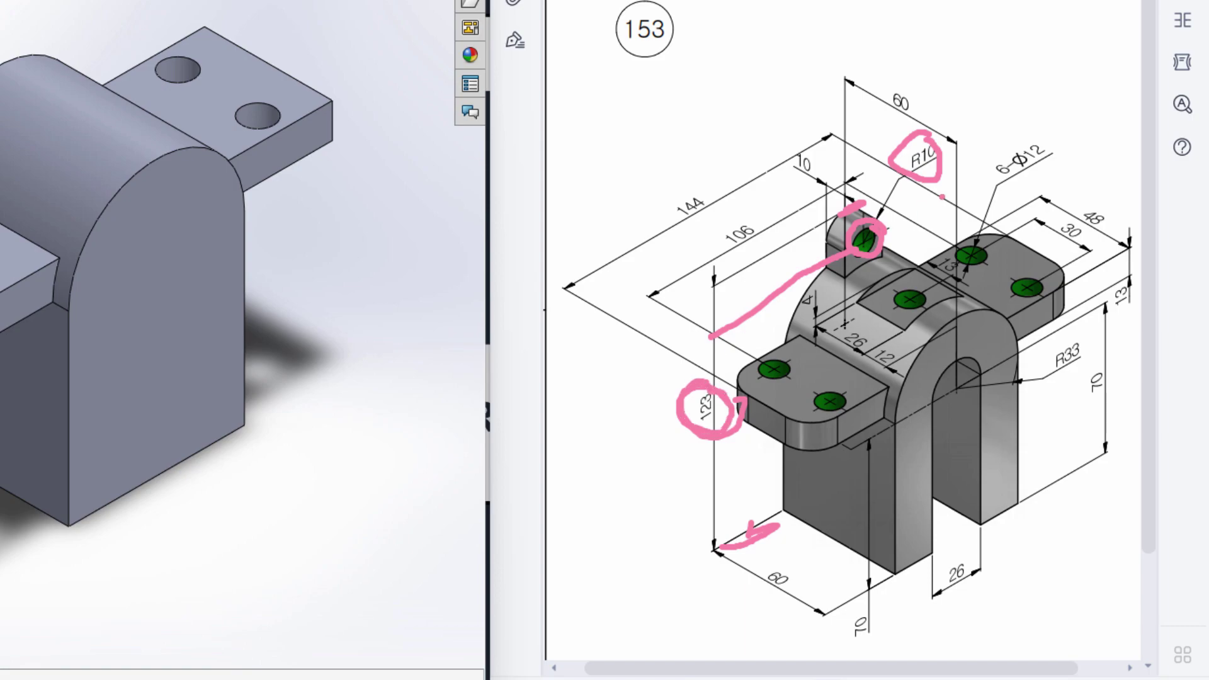
{"action": "mouse_move", "coordinate": [953, 151]}
{"action": "left_mouse_down"}
{"action": "mouse_move", "coordinate": [901, 171]}
{"action": "mouse_move", "coordinate": [922, 195]}
{"action": "mouse_move", "coordinate": [923, 158]}
{"action": "left_mouse_up"}
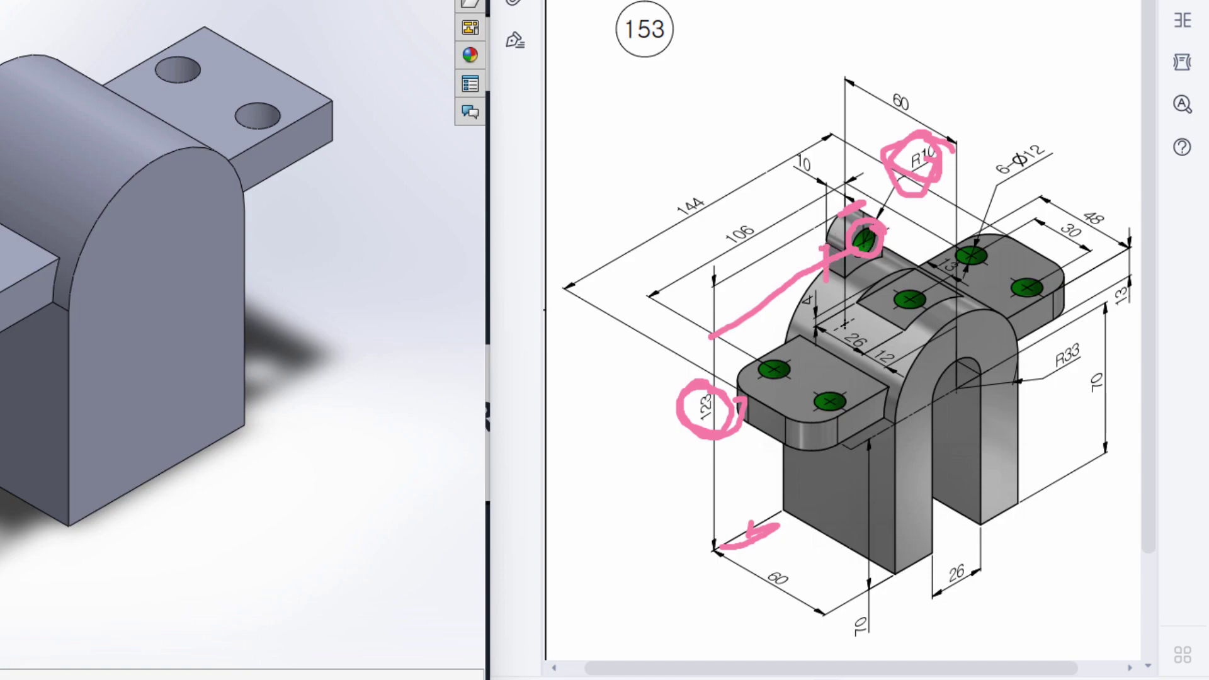
{"action": "left_click_drag", "start_coordinate": [828, 250], "coordinate": [854, 215]}
{"action": "key", "text": "Escape"}
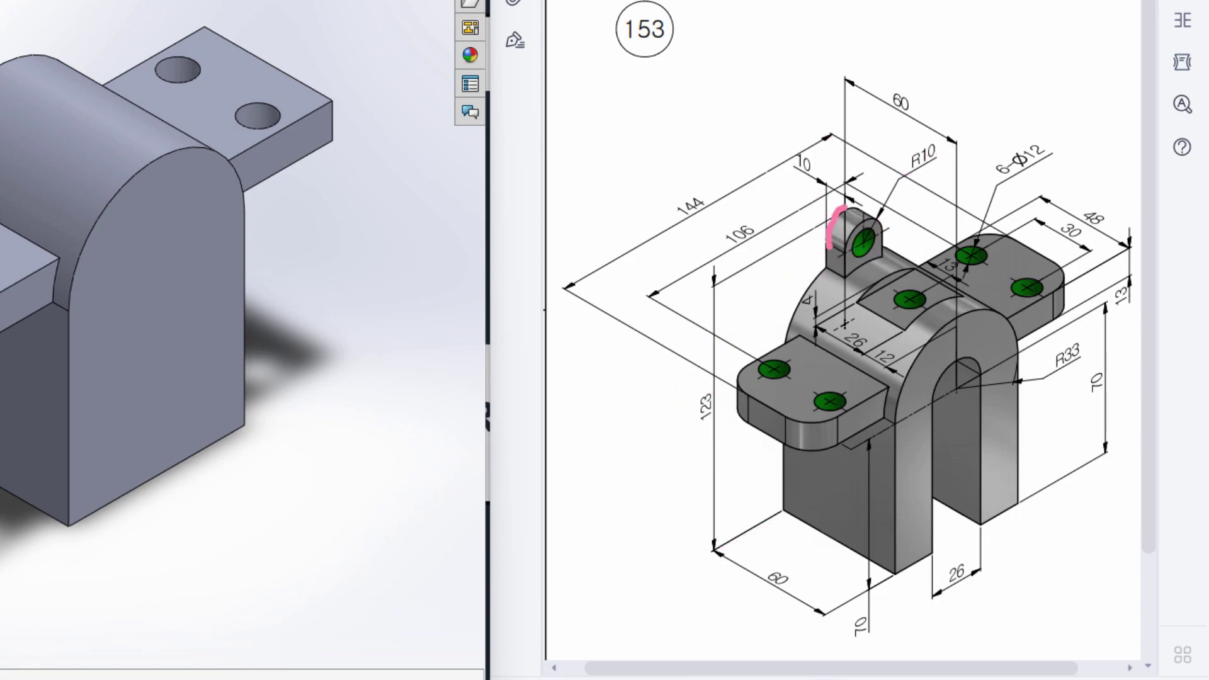
Re-outline the R10 lug and link it to the 123 dimension, then clear the markup again.
{"action": "left_click_drag", "start_coordinate": [879, 233], "coordinate": [851, 254]}
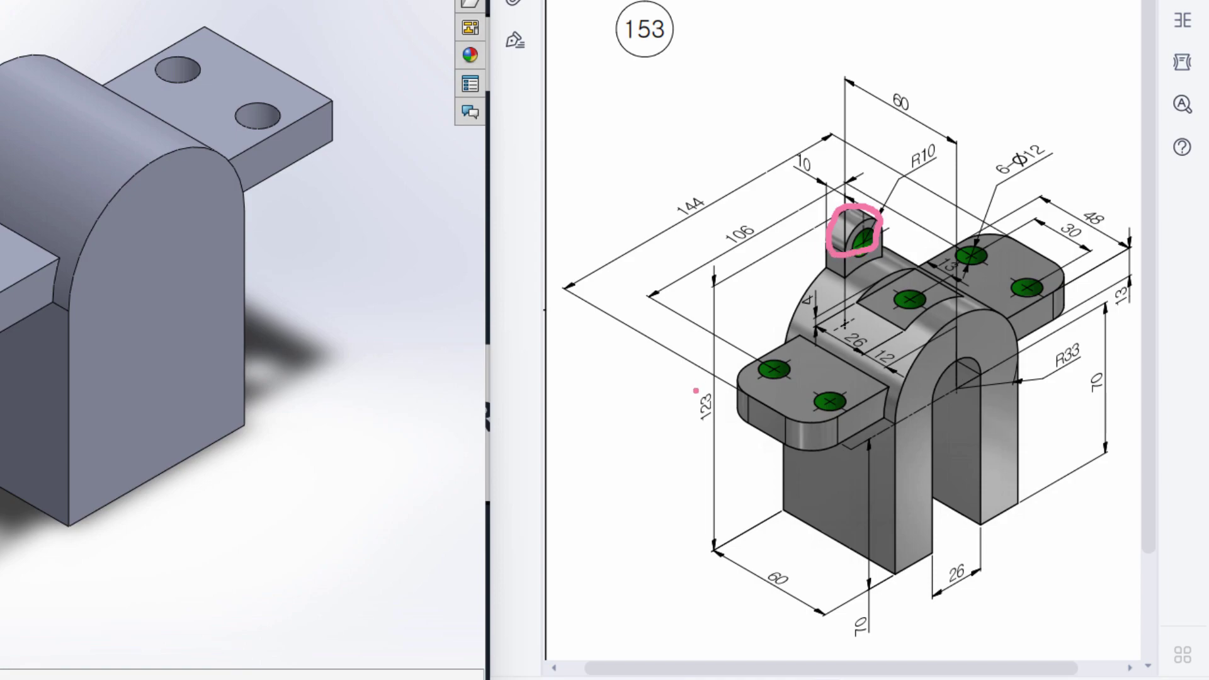
{"action": "mouse_move", "coordinate": [708, 388]}
{"action": "left_mouse_down"}
{"action": "mouse_move", "coordinate": [718, 422]}
{"action": "mouse_move", "coordinate": [722, 379]}
{"action": "left_mouse_up"}
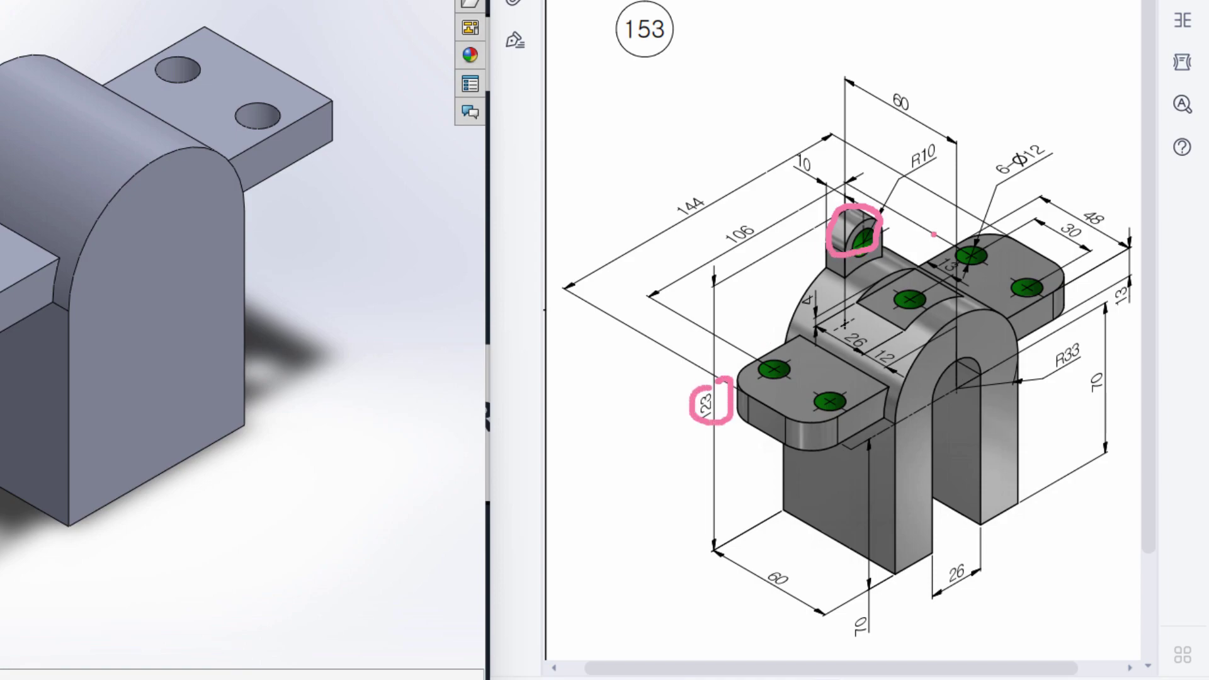
{"action": "mouse_move", "coordinate": [934, 135]}
{"action": "left_mouse_down"}
{"action": "mouse_move", "coordinate": [925, 185]}
{"action": "mouse_move", "coordinate": [944, 152]}
{"action": "left_mouse_up"}
{"action": "left_click_drag", "start_coordinate": [850, 245], "coordinate": [728, 309]}
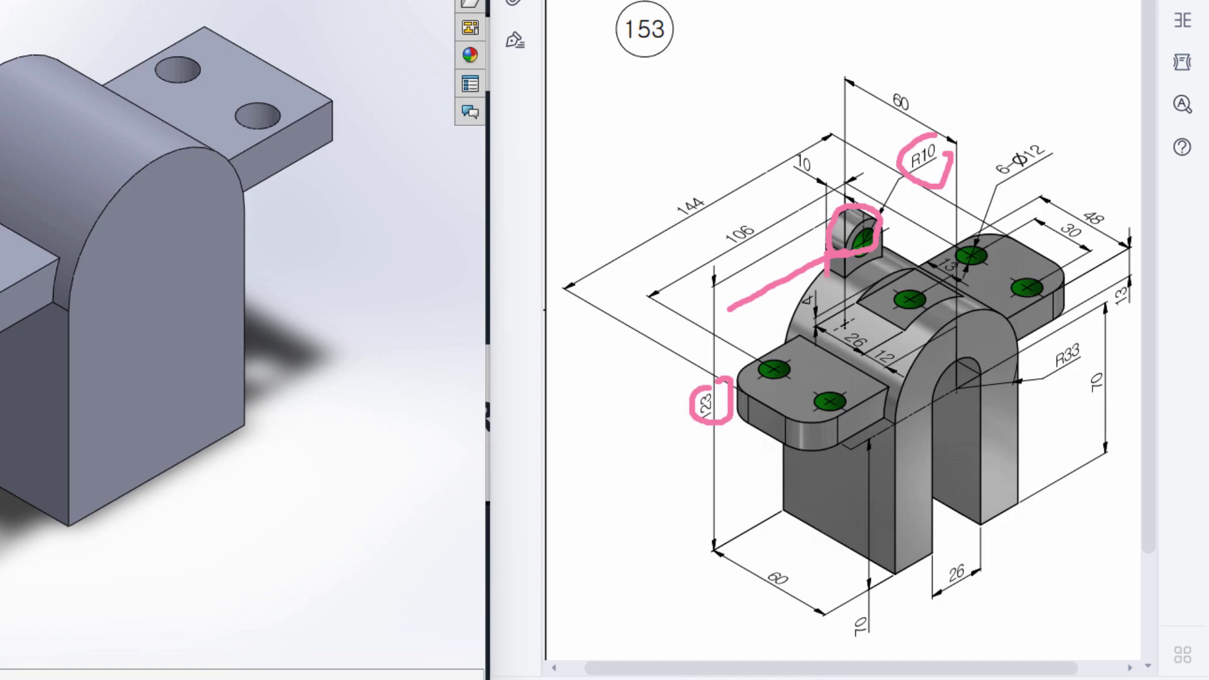
{"action": "left_click_drag", "start_coordinate": [884, 222], "coordinate": [895, 262]}
{"action": "key", "text": "e"}
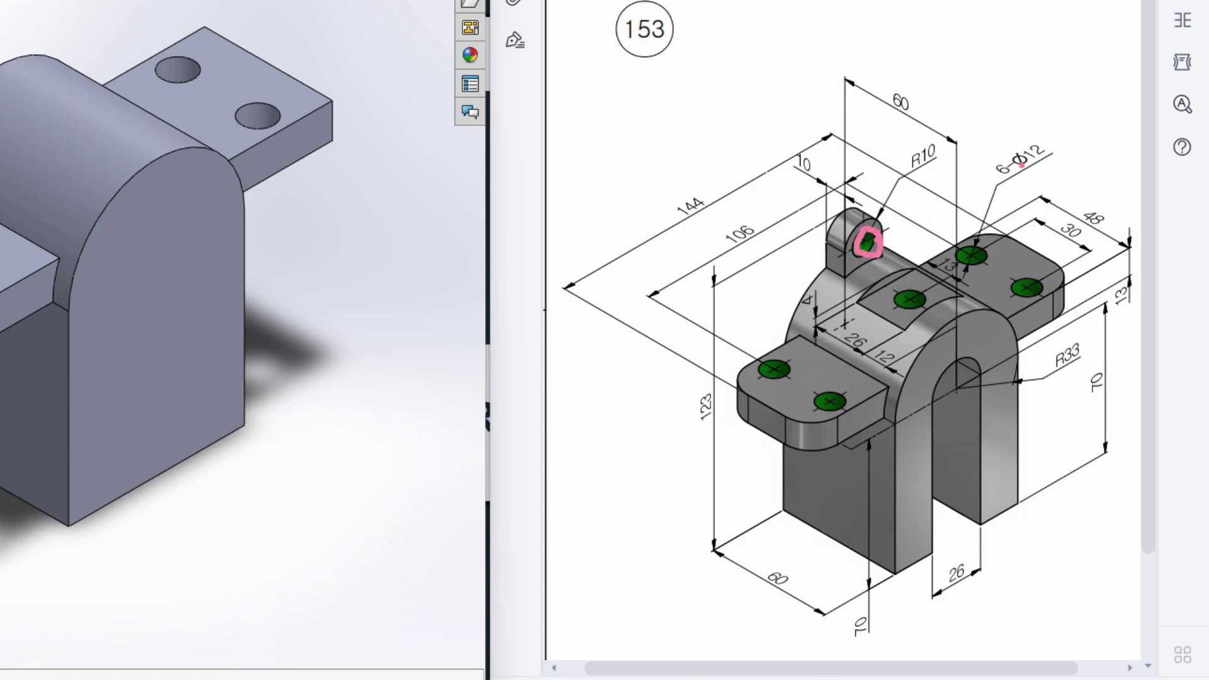
Circle the Φ12 hole and the 10 lug thickness dimensions, then erase the remaining markup.
{"action": "mouse_move", "coordinate": [1044, 131]}
{"action": "left_mouse_down"}
{"action": "mouse_move", "coordinate": [1019, 141]}
{"action": "mouse_move", "coordinate": [1011, 179]}
{"action": "mouse_move", "coordinate": [1059, 162]}
{"action": "mouse_move", "coordinate": [1044, 134]}
{"action": "left_mouse_up"}
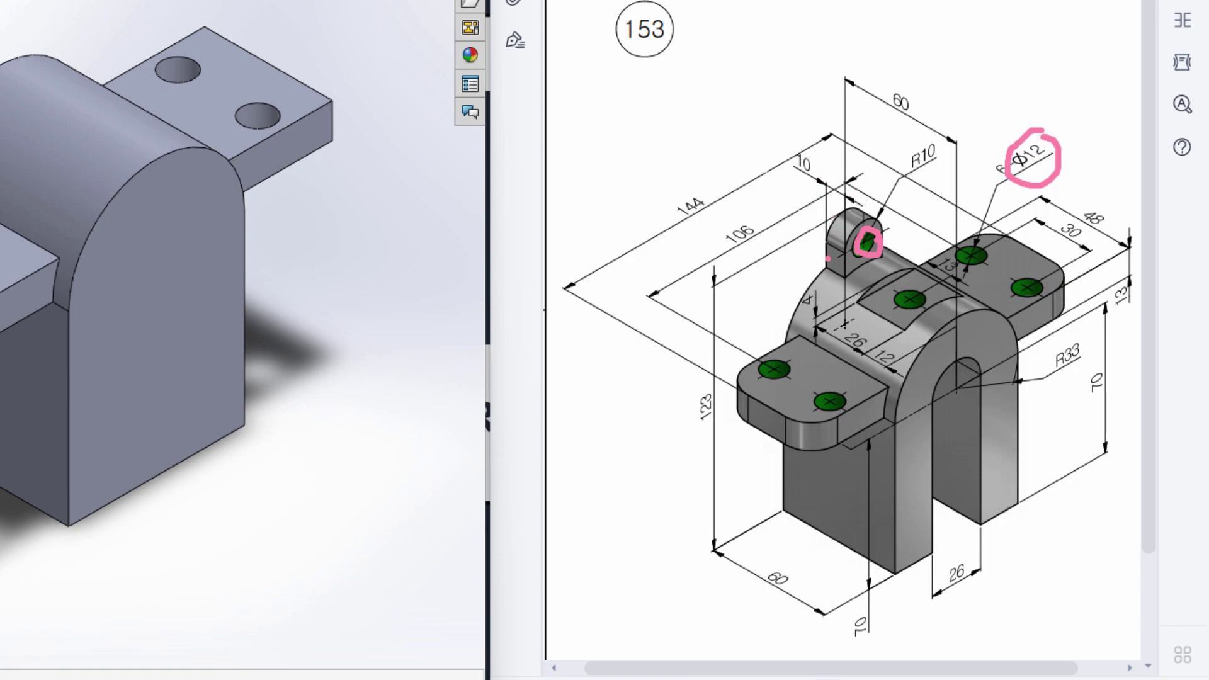
{"action": "mouse_move", "coordinate": [806, 154]}
{"action": "left_mouse_down"}
{"action": "mouse_move", "coordinate": [782, 150]}
{"action": "mouse_move", "coordinate": [813, 179]}
{"action": "mouse_move", "coordinate": [832, 168]}
{"action": "mouse_move", "coordinate": [857, 203]}
{"action": "left_mouse_up"}
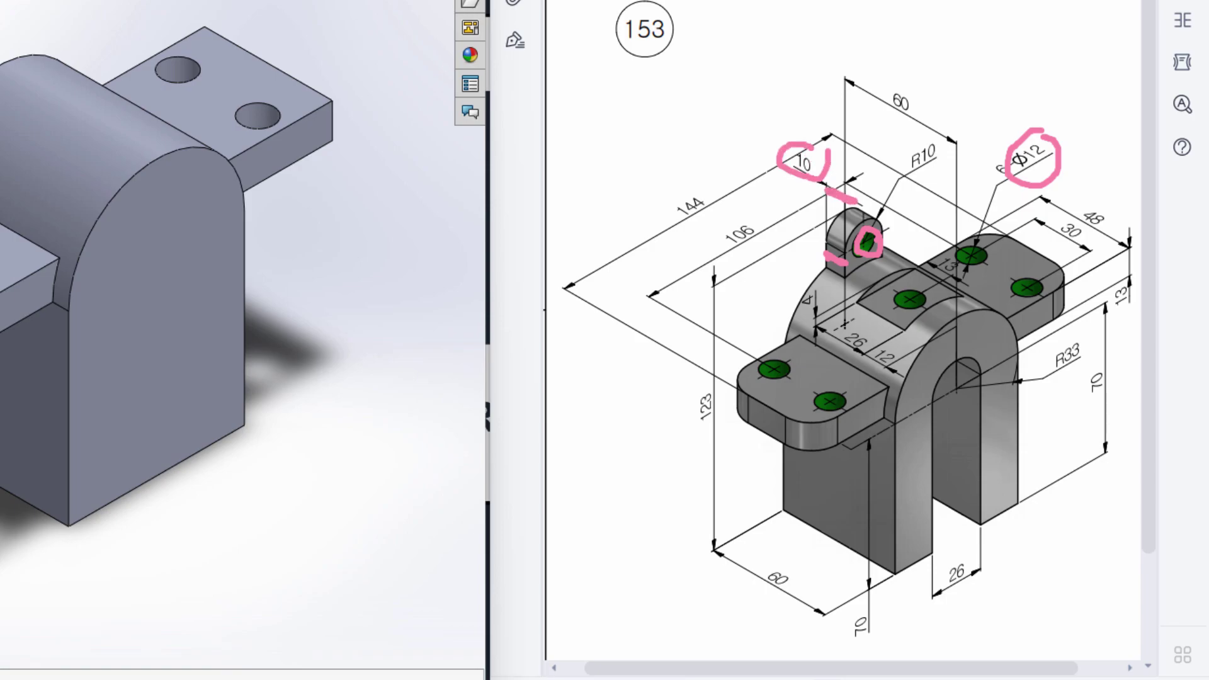
{"action": "left_click", "coordinate": [785, 1]}
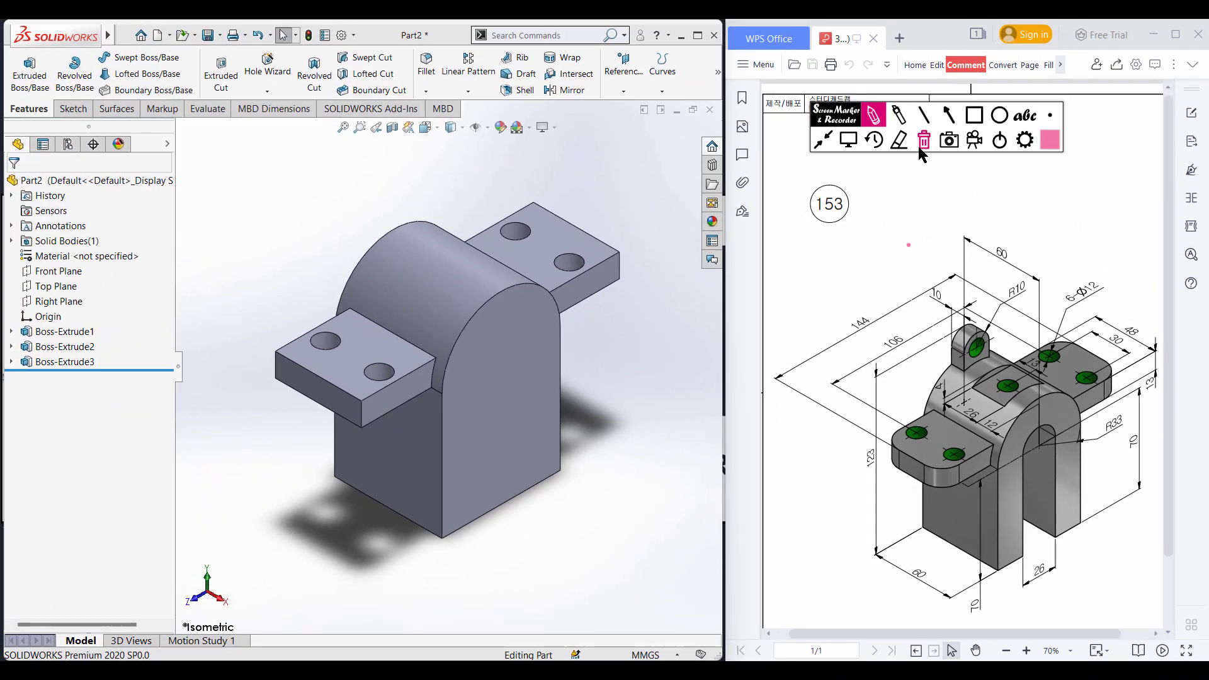
Leave the screen marker and start a new sketch on the arched front face, viewed normal to it.
{"action": "left_click", "coordinate": [848, 140]}
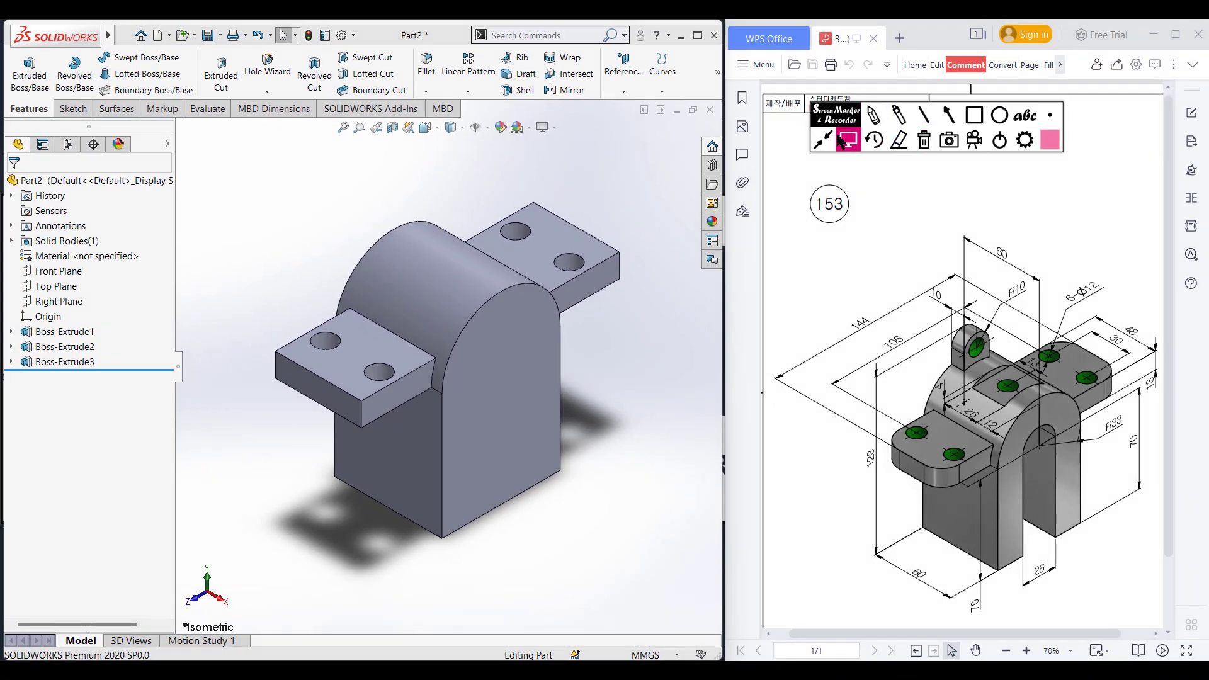
{"action": "middle_click_drag", "start_coordinate": [316, 239], "coordinate": [421, 305]}
{"action": "right_click", "coordinate": [420, 304]}
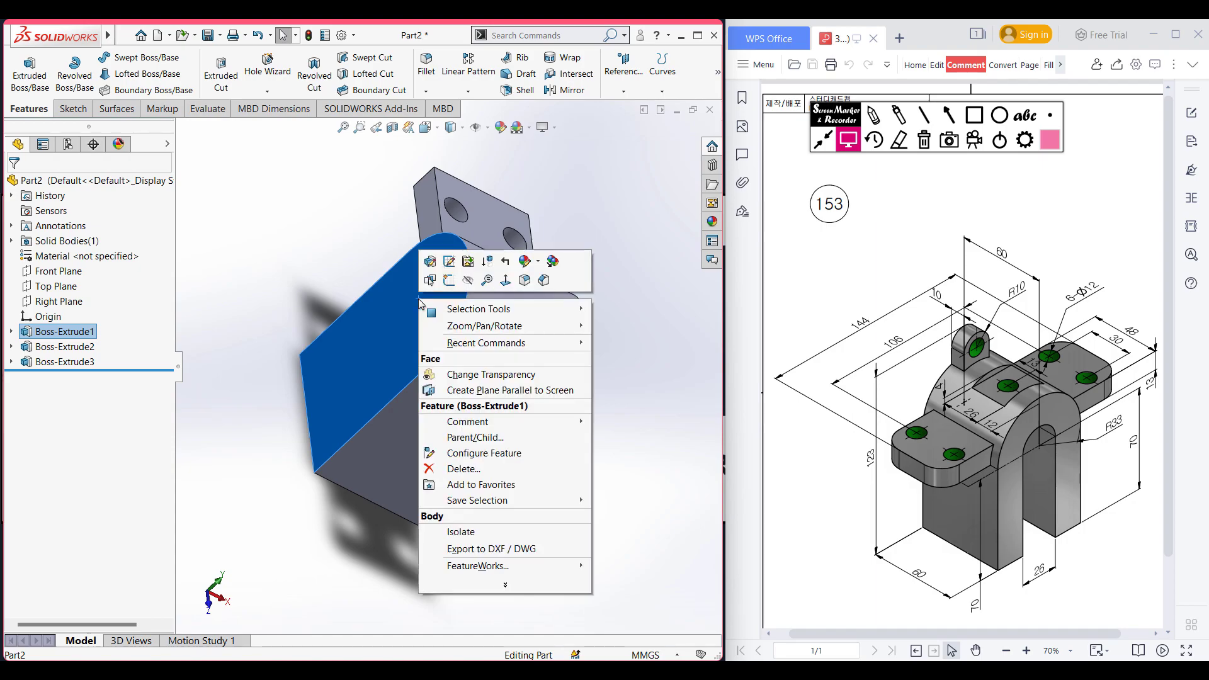
{"action": "left_click", "coordinate": [449, 279]}
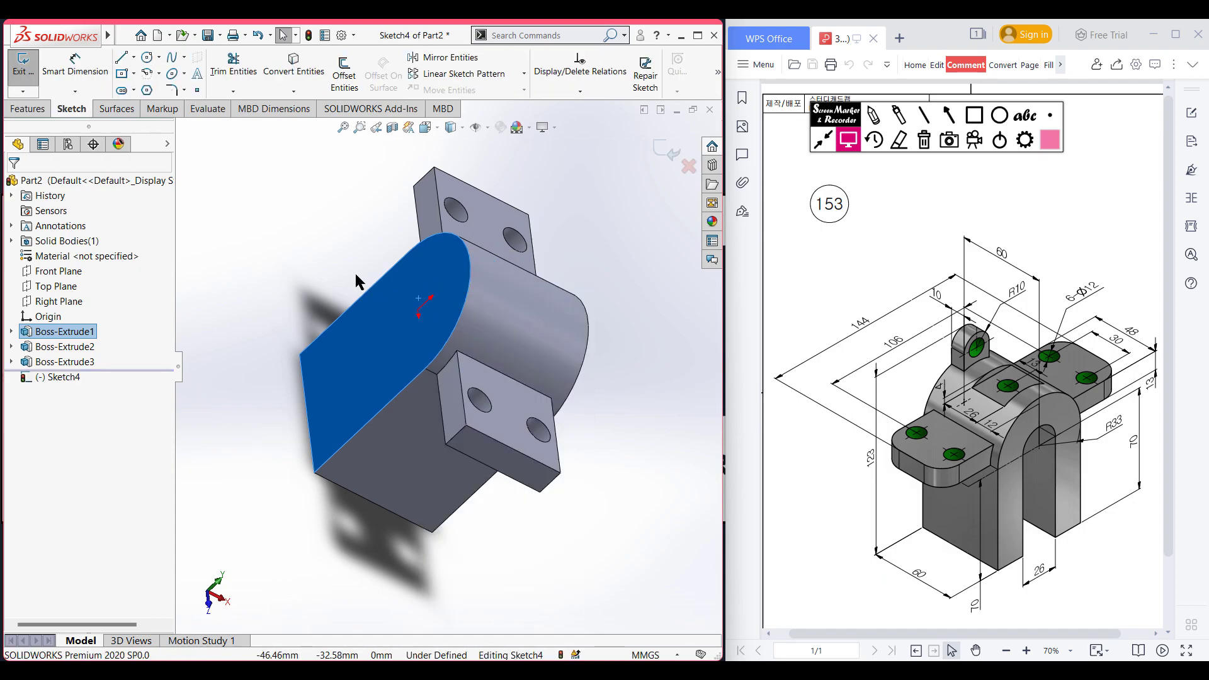
{"action": "key", "text": "ctrl+8"}
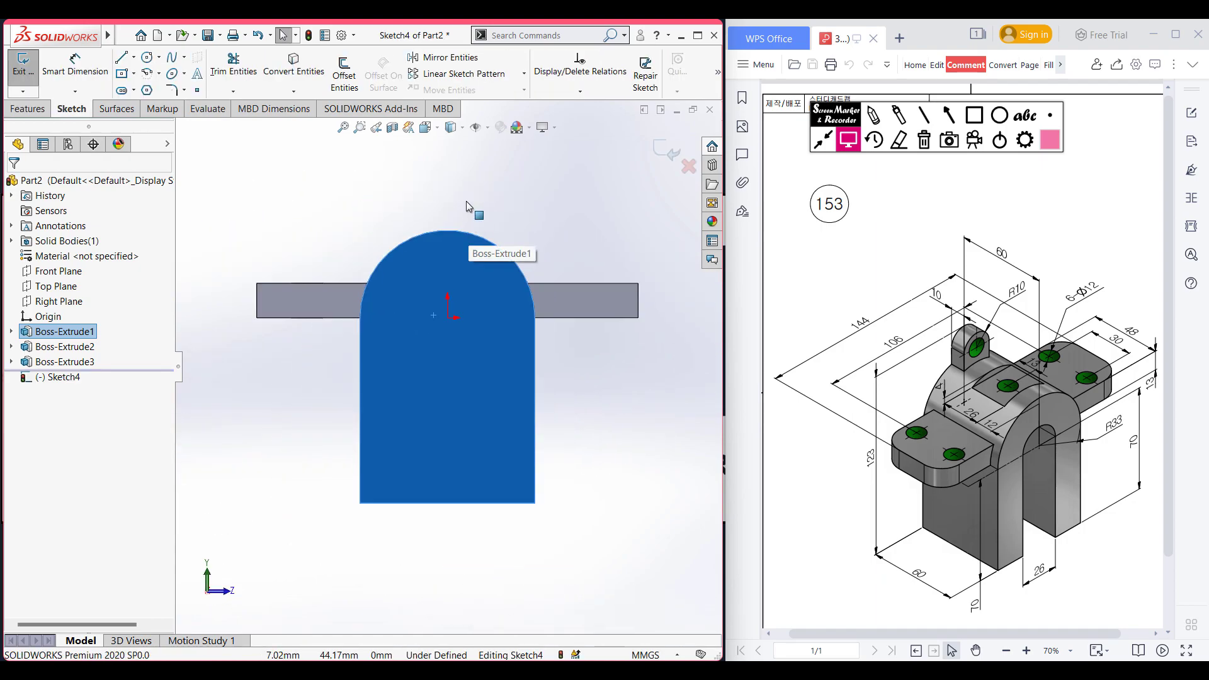
Draw a radius-10 circle centred directly above the origin.
{"action": "scroll", "coordinate": [466, 211], "scroll_direction": "down", "scroll_amount": 3}
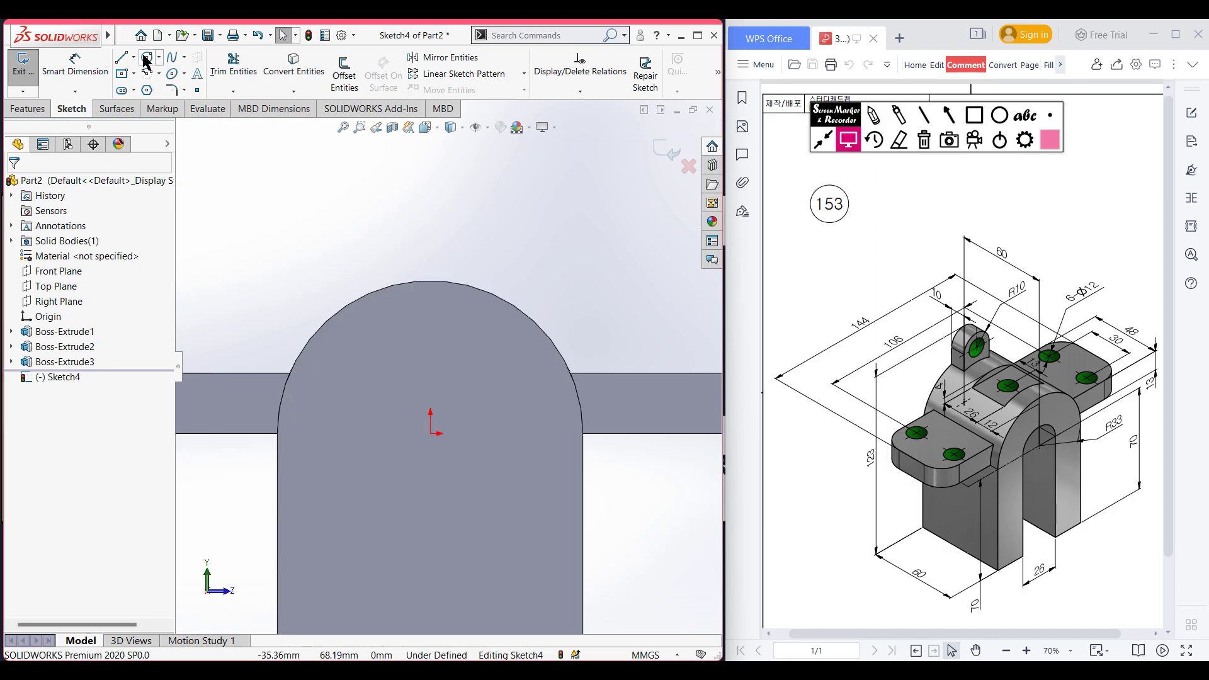
{"action": "left_click", "coordinate": [146, 59]}
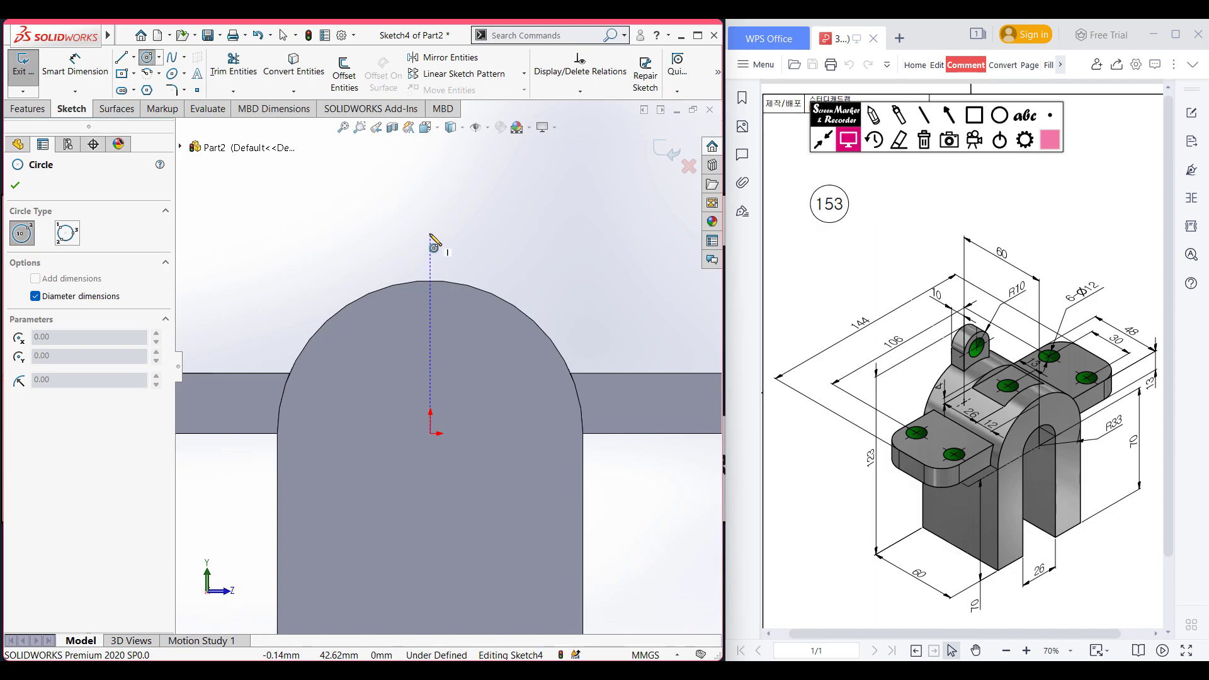
{"action": "left_click", "coordinate": [430, 210]}
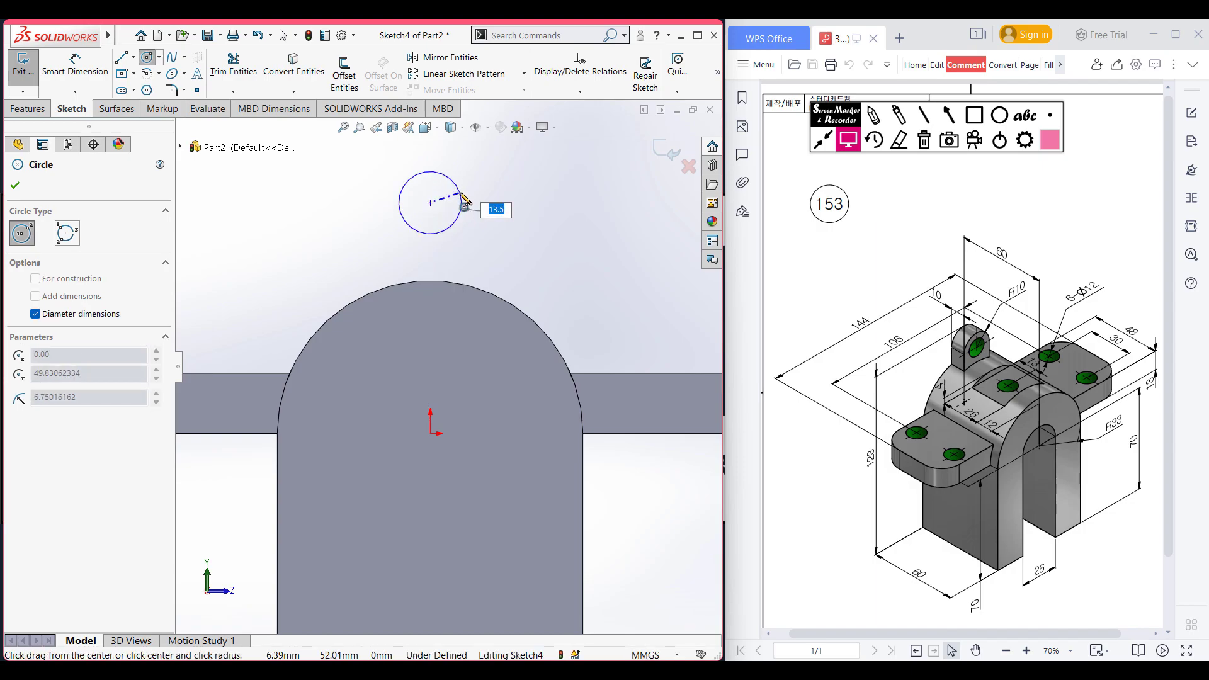
{"action": "type", "text": "10*2"}
{"action": "key", "text": "Return"}
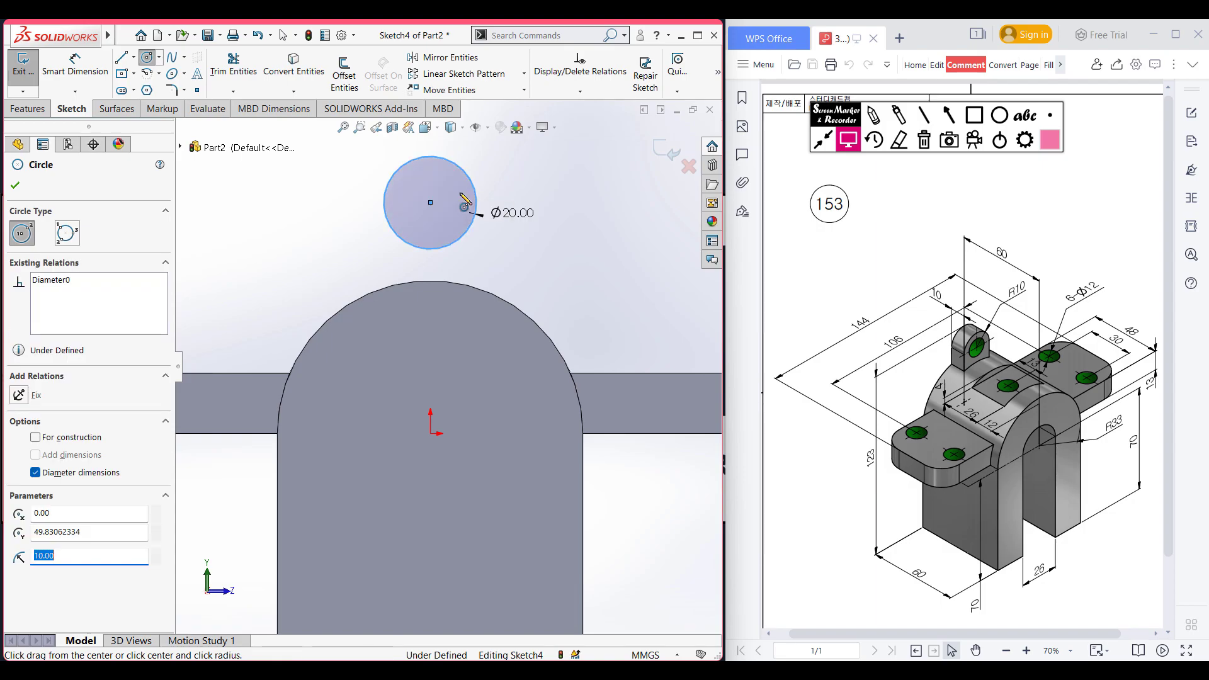
{"action": "scroll", "coordinate": [447, 367], "scroll_direction": "up", "scroll_amount": 2}
{"action": "right_click_drag", "start_coordinate": [551, 271], "coordinate": [552, 204]}
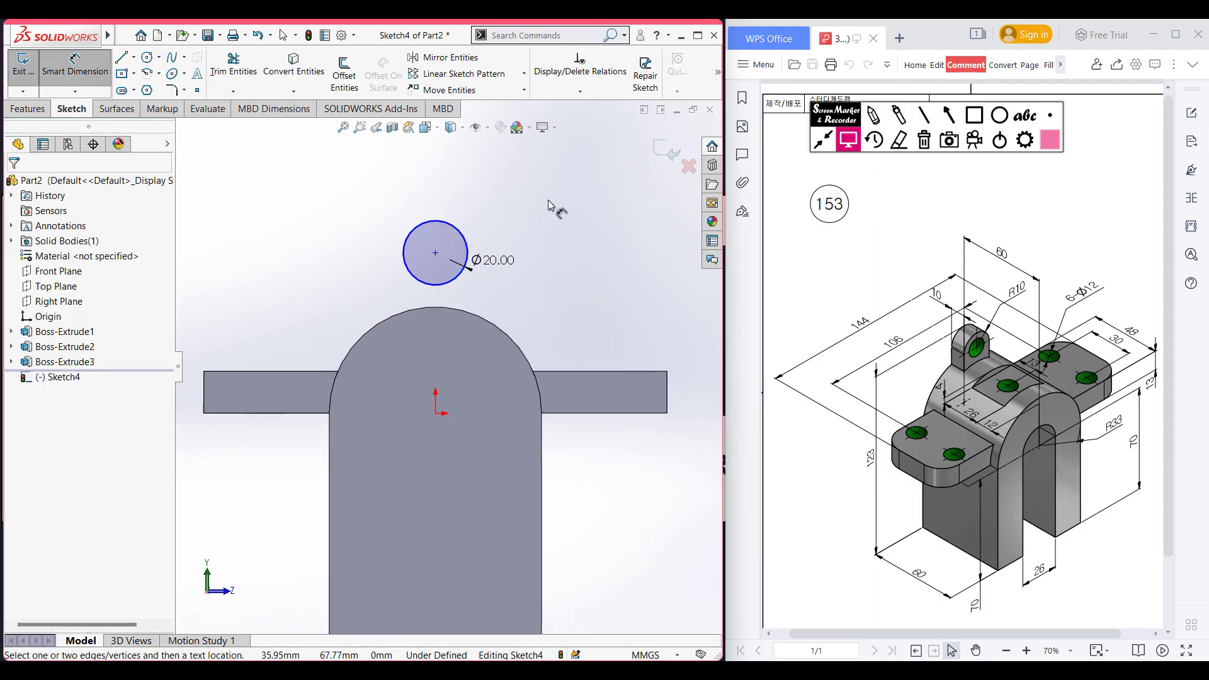
Dimension the circle's centre 113 mm (123-10) above the bottom edge.
{"action": "scroll", "coordinate": [462, 293], "scroll_direction": "up", "scroll_amount": 2}
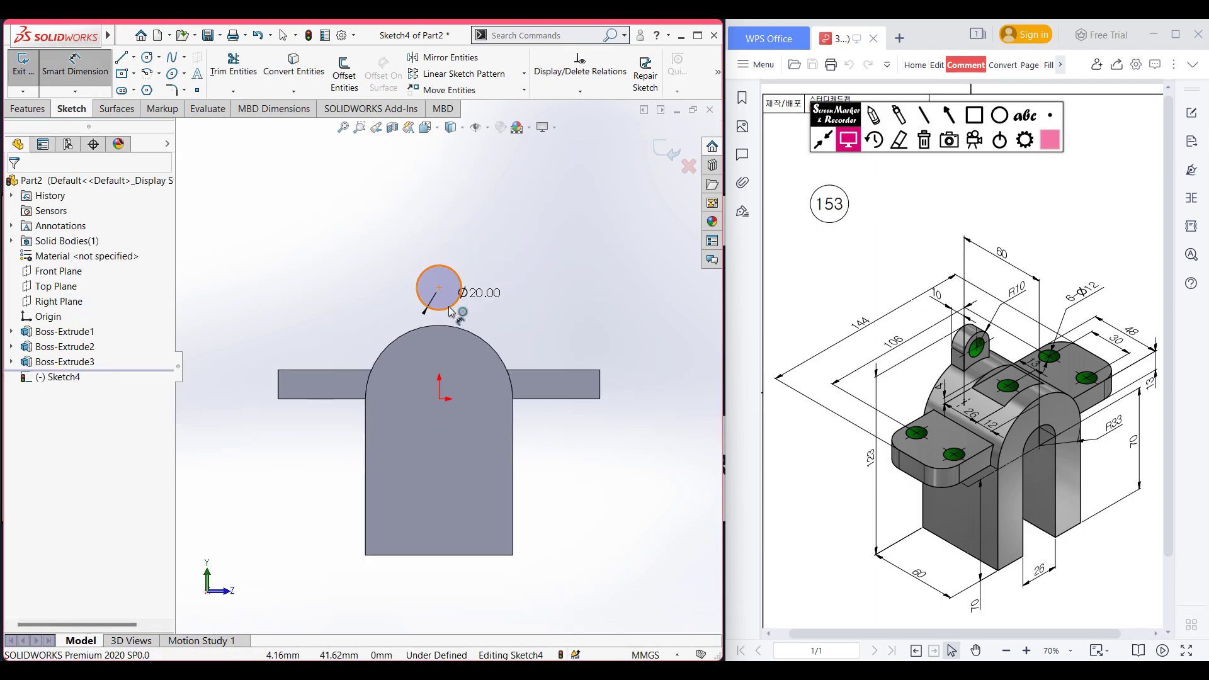
{"action": "left_click", "coordinate": [449, 307]}
{"action": "left_click", "coordinate": [474, 558]}
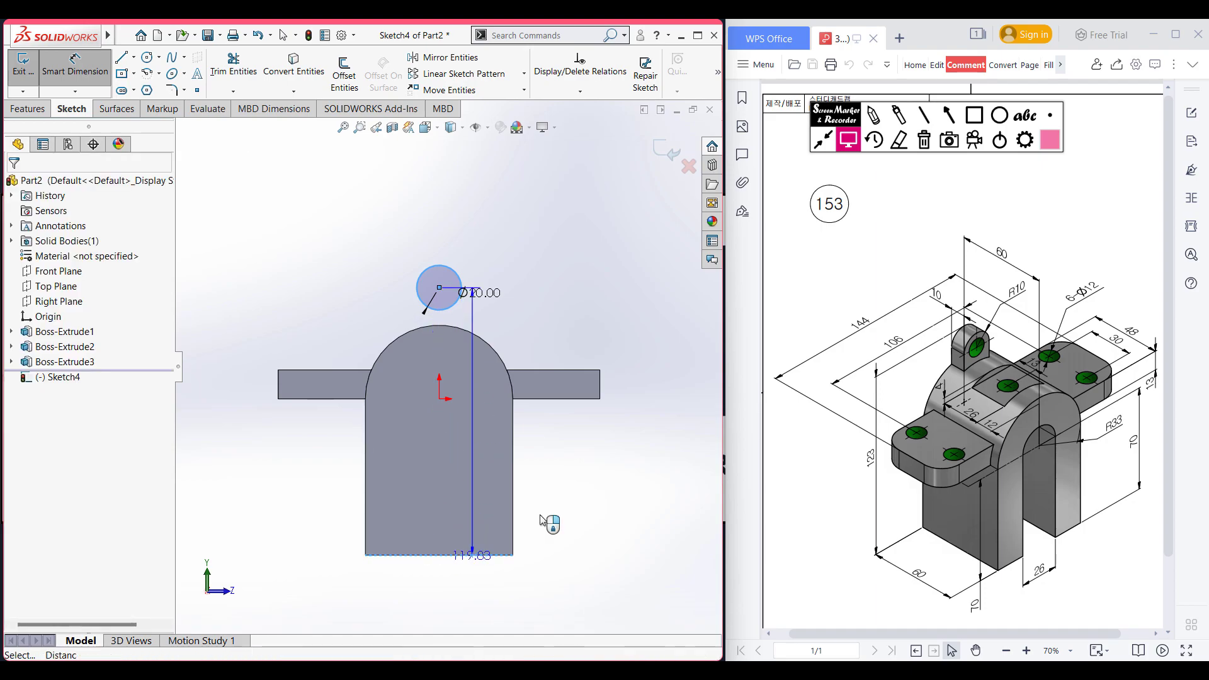
{"action": "left_click", "coordinate": [634, 410]}
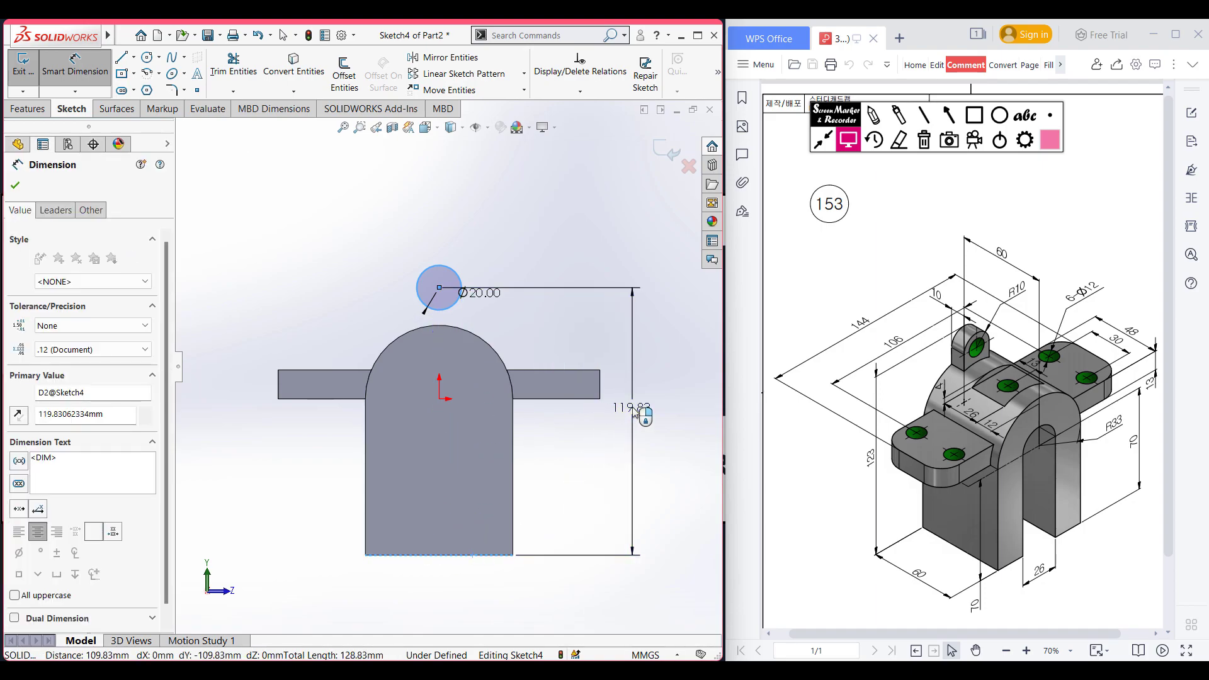
{"action": "type", "text": "123"}
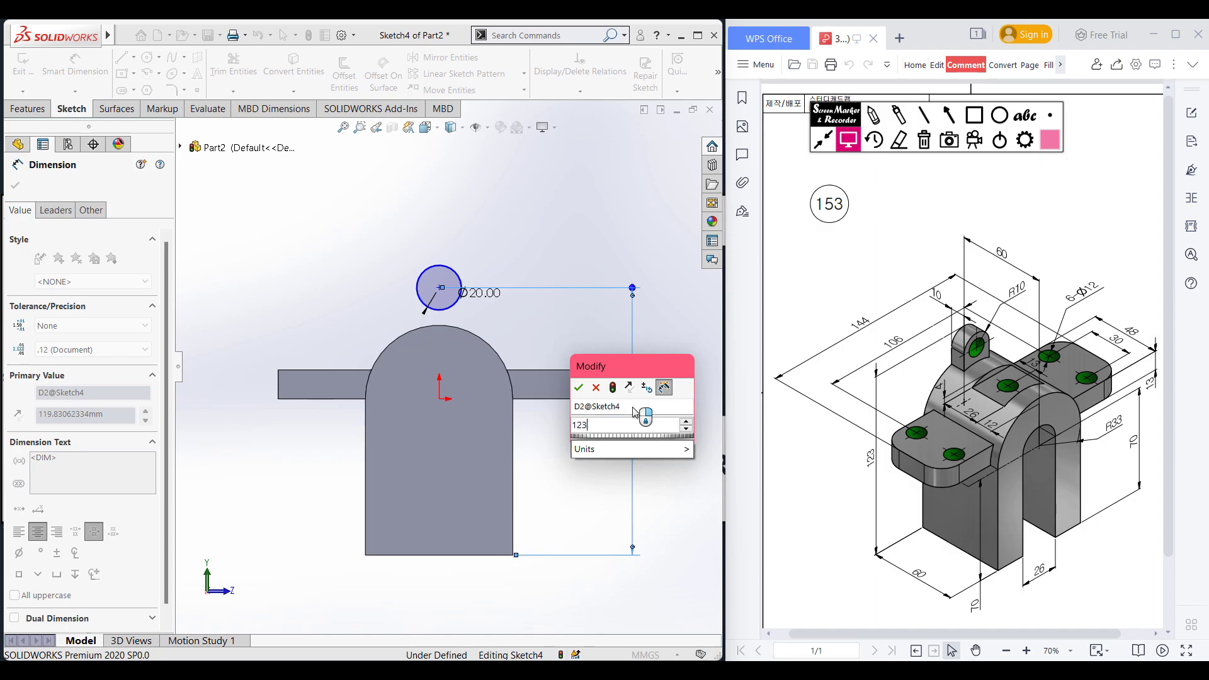
{"action": "type", "text": "-10"}
{"action": "key", "text": "Return"}
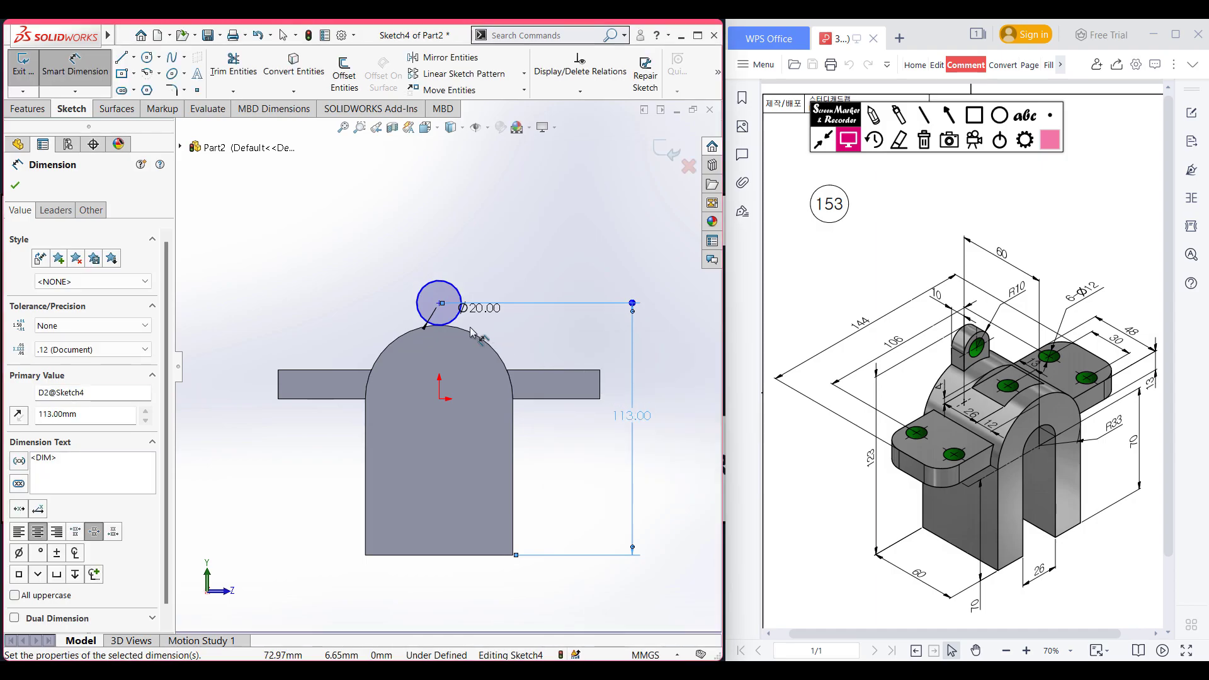
Draw two vertical lines down from the circle's left and right quadrants to the same level.
{"action": "scroll", "coordinate": [466, 331], "scroll_direction": "down", "scroll_amount": 3}
{"action": "scroll", "coordinate": [466, 332], "scroll_direction": "down", "scroll_amount": 2}
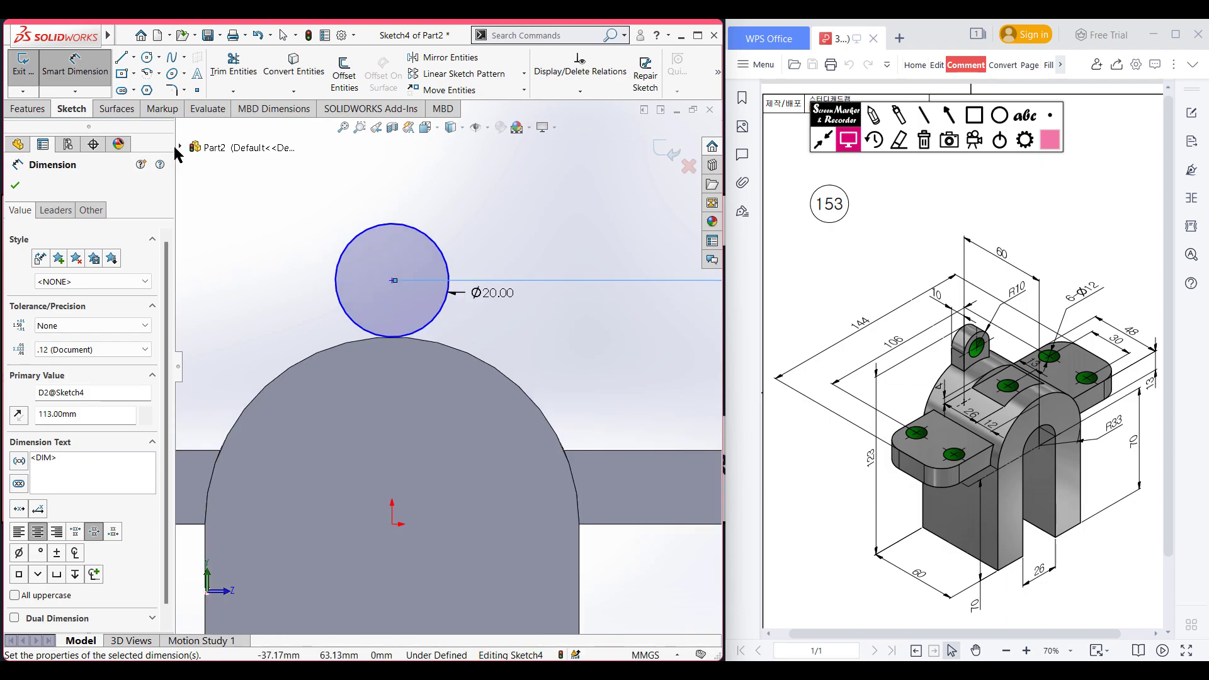
{"action": "left_click", "coordinate": [121, 59]}
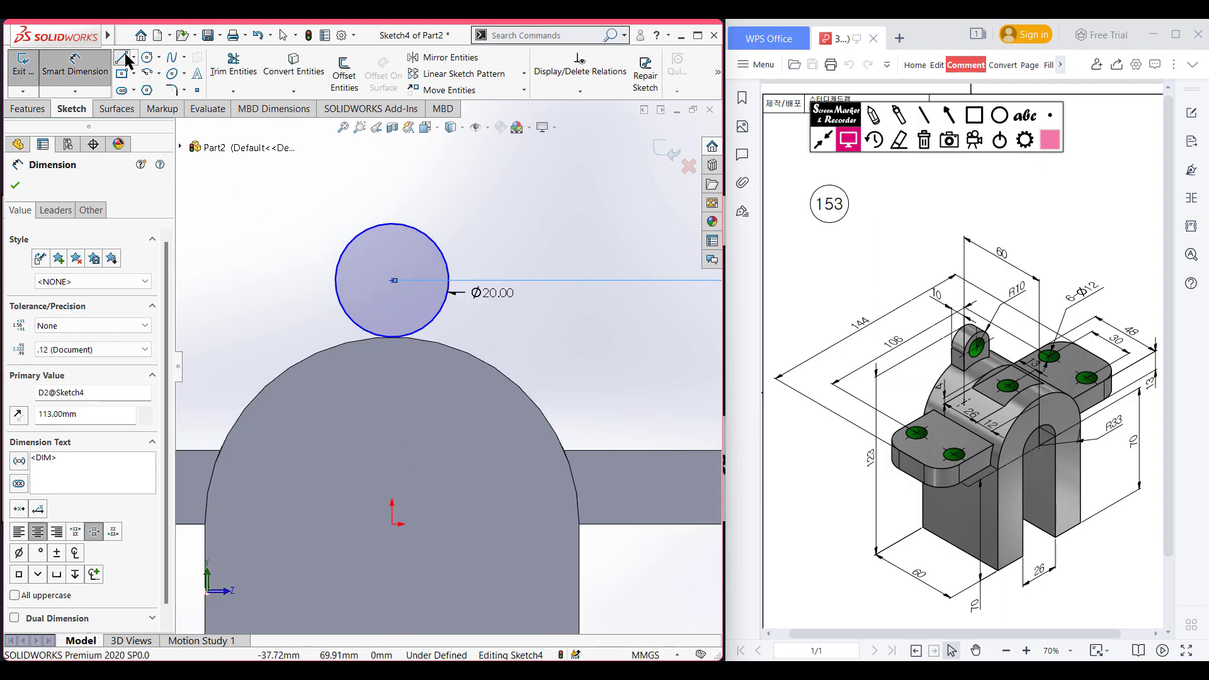
{"action": "left_click", "coordinate": [335, 280]}
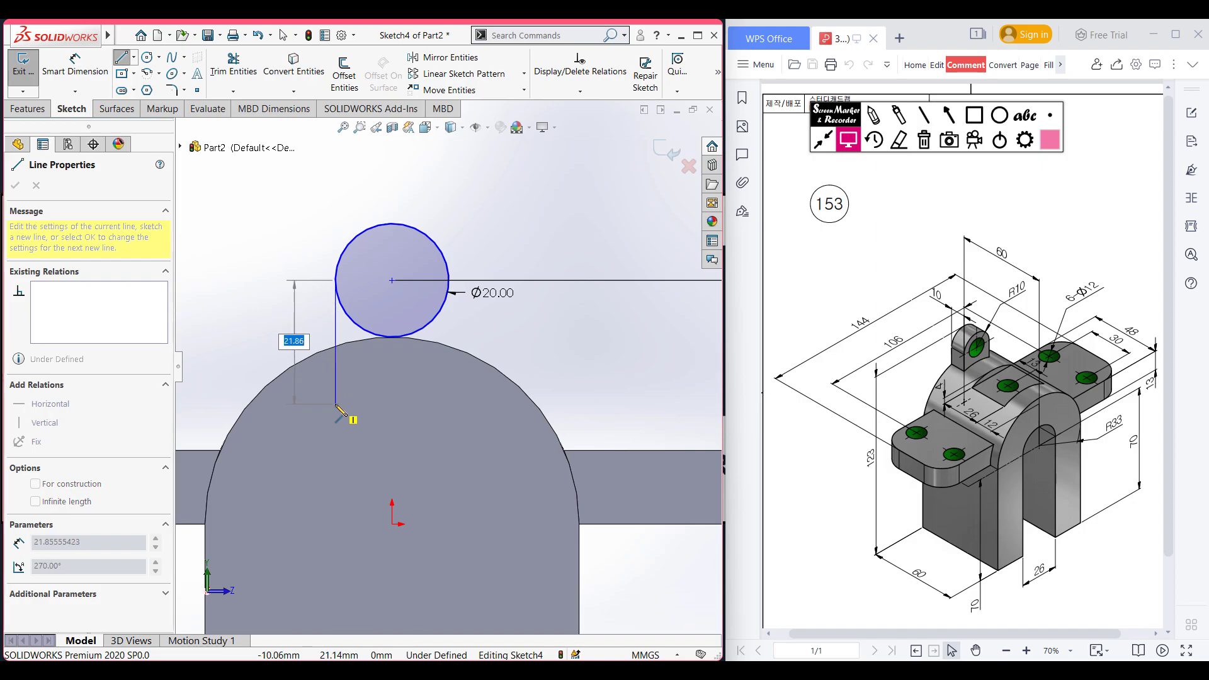
{"action": "left_click", "coordinate": [335, 403]}
{"action": "key", "text": "Escape"}
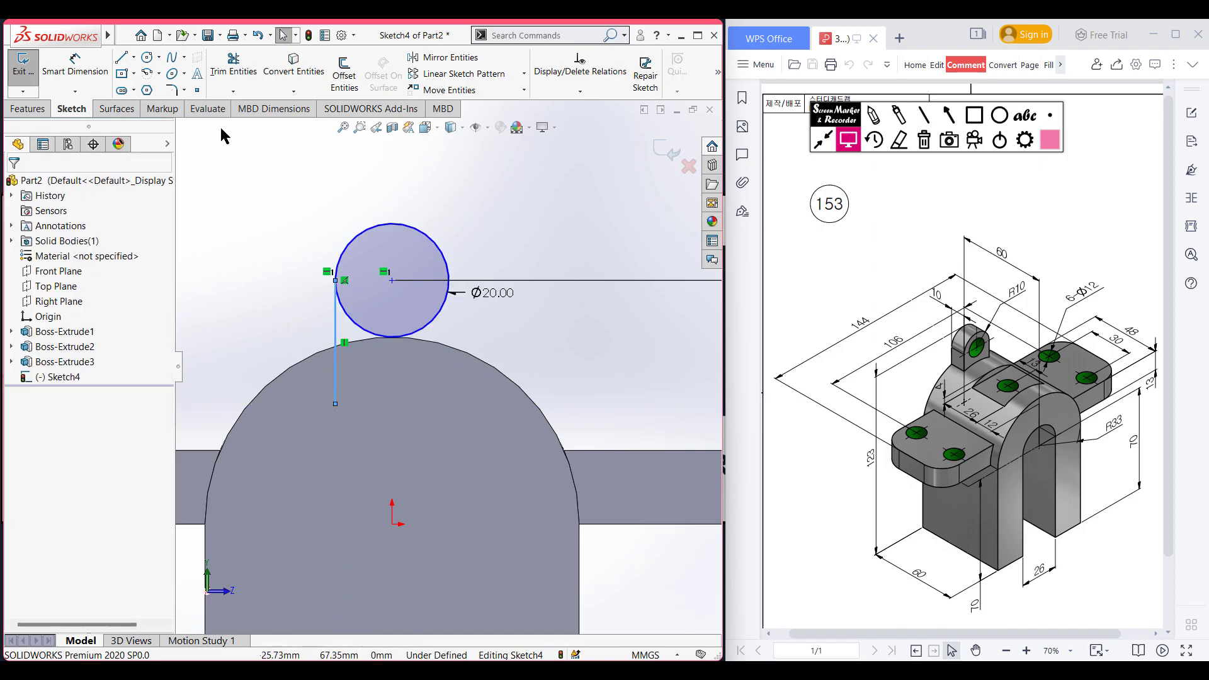
{"action": "left_click", "coordinate": [120, 59]}
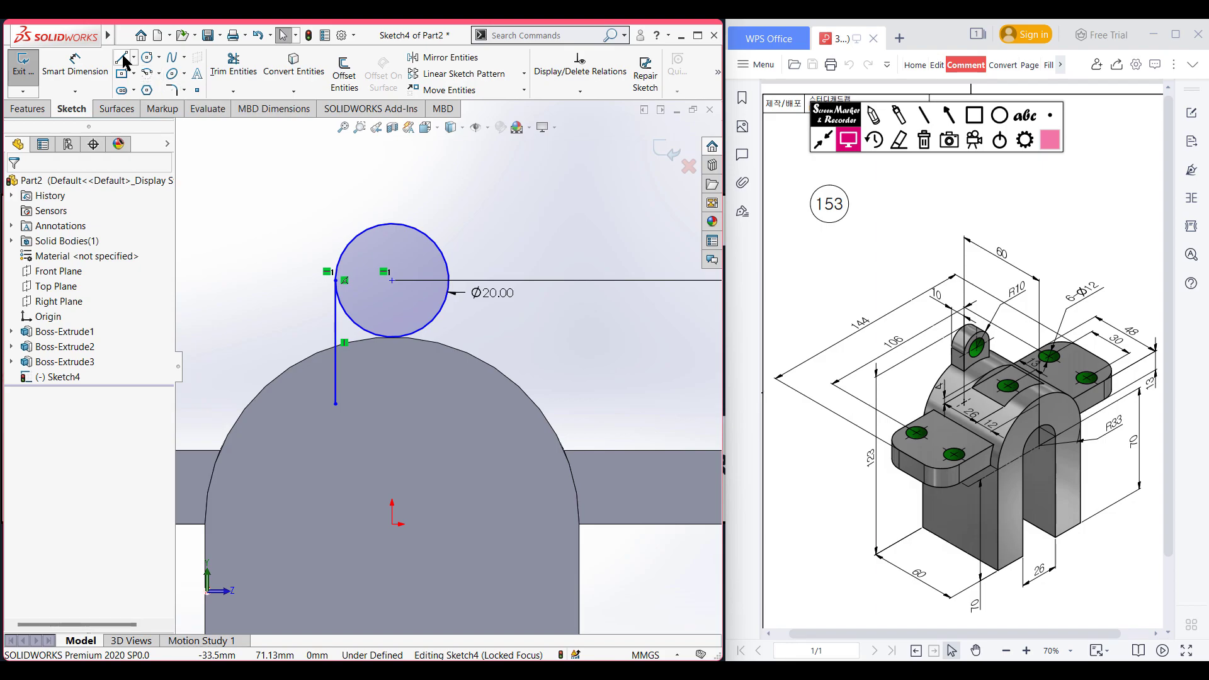
{"action": "left_click", "coordinate": [448, 280]}
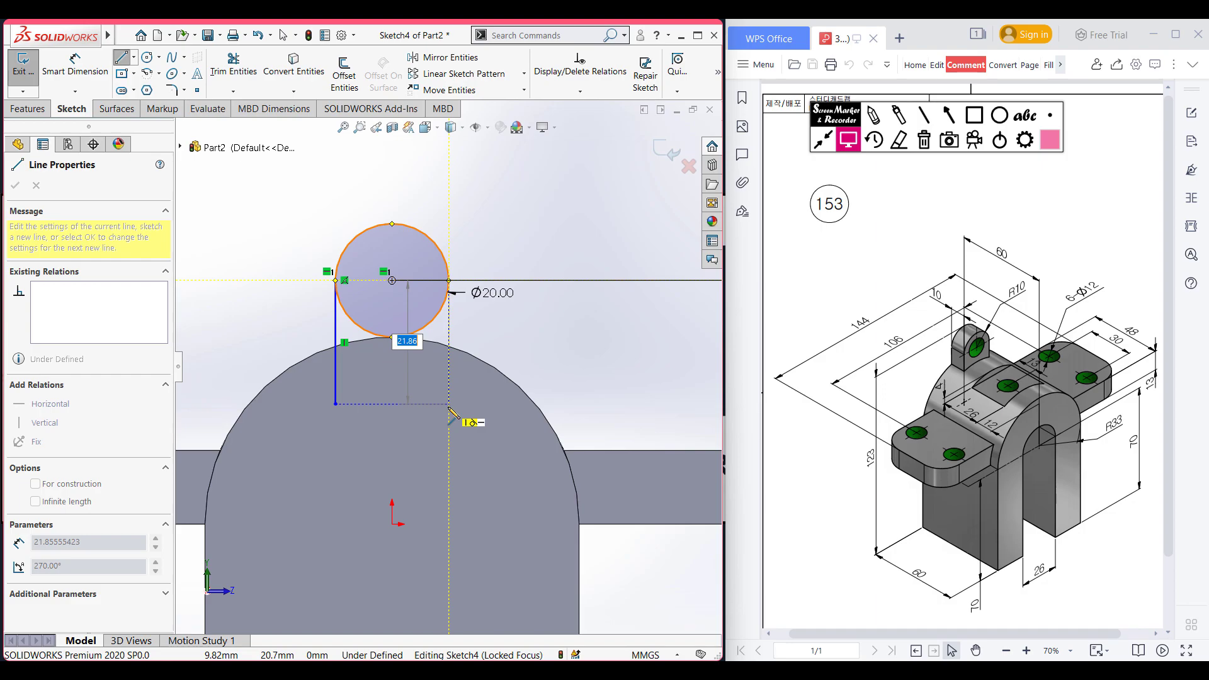
{"action": "left_click", "coordinate": [448, 403]}
{"action": "key", "text": "Escape"}
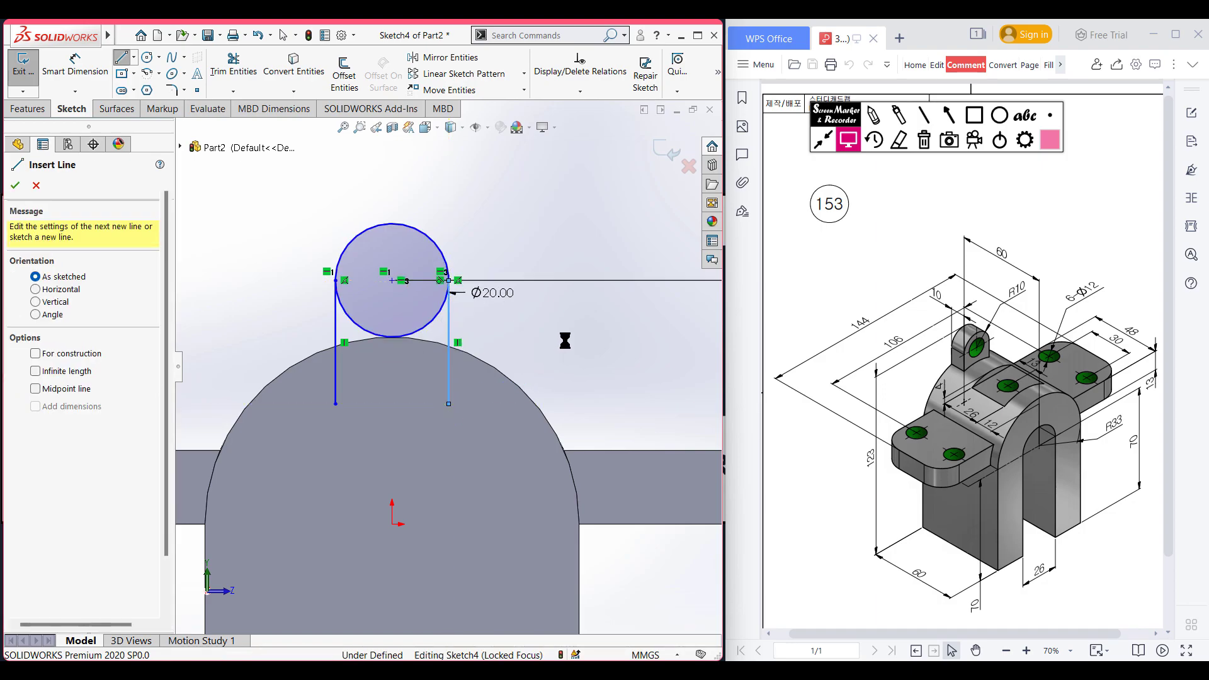
{"action": "key", "text": "Escape"}
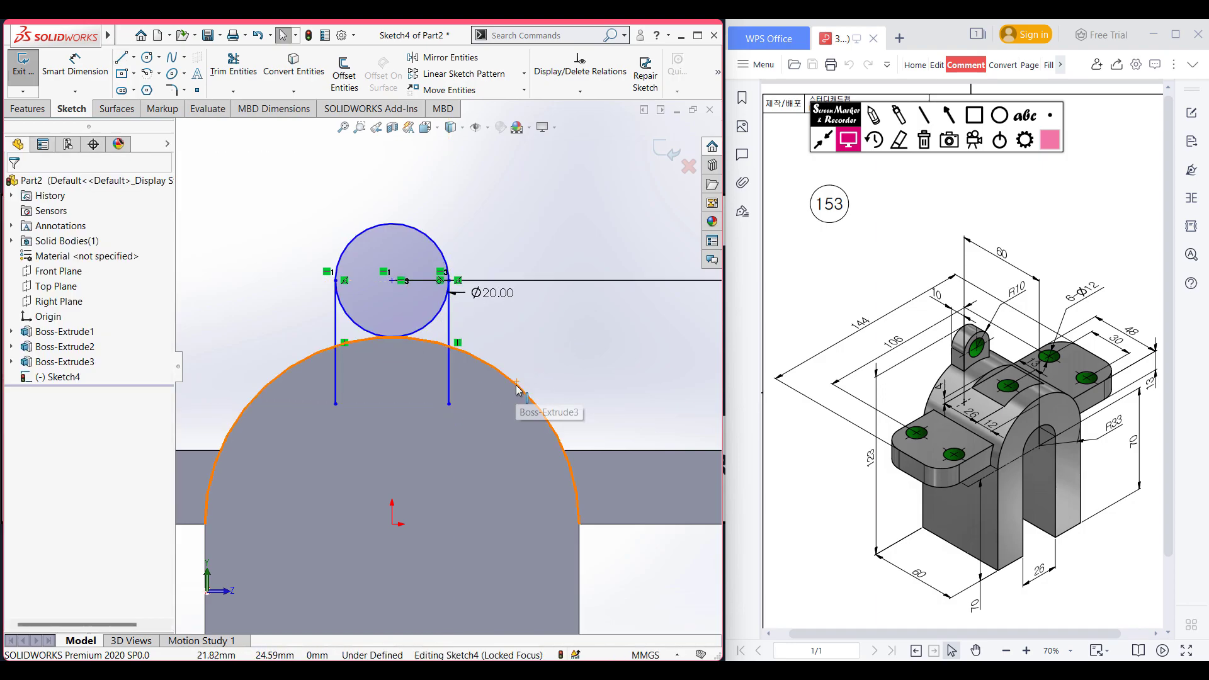
Convert the body's outer arc into sketch geometry.
{"action": "left_click", "coordinate": [516, 389]}
{"action": "key", "text": "Escape"}
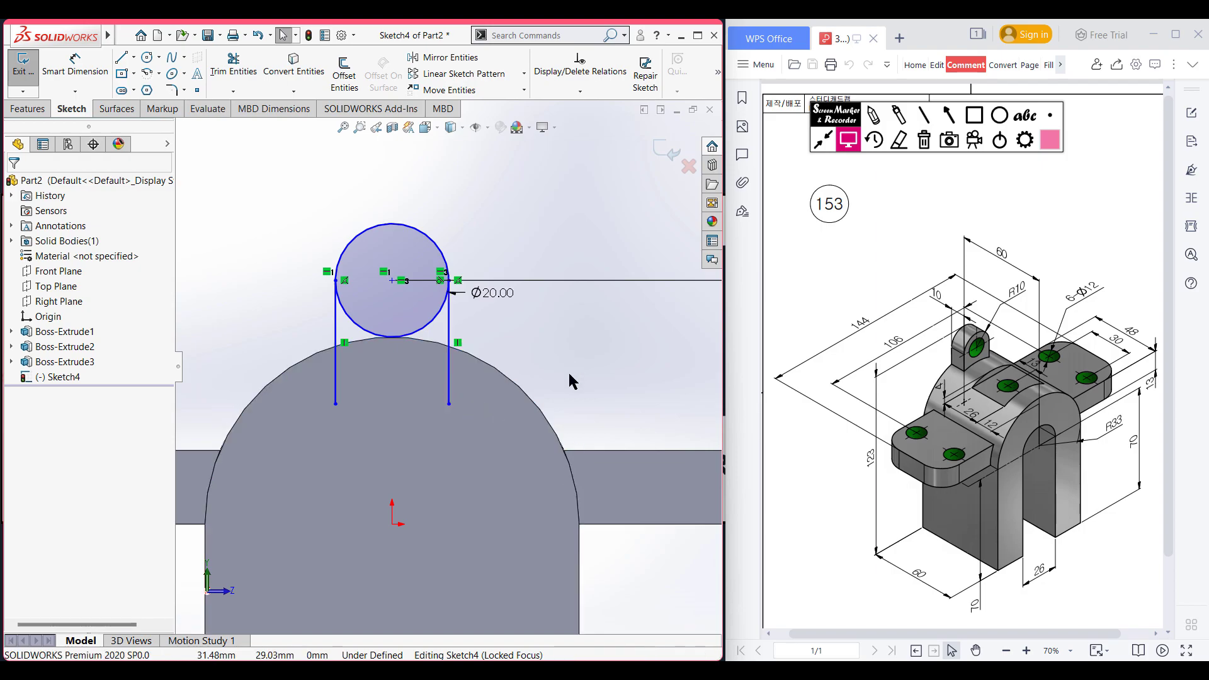
{"action": "left_click", "coordinate": [536, 406]}
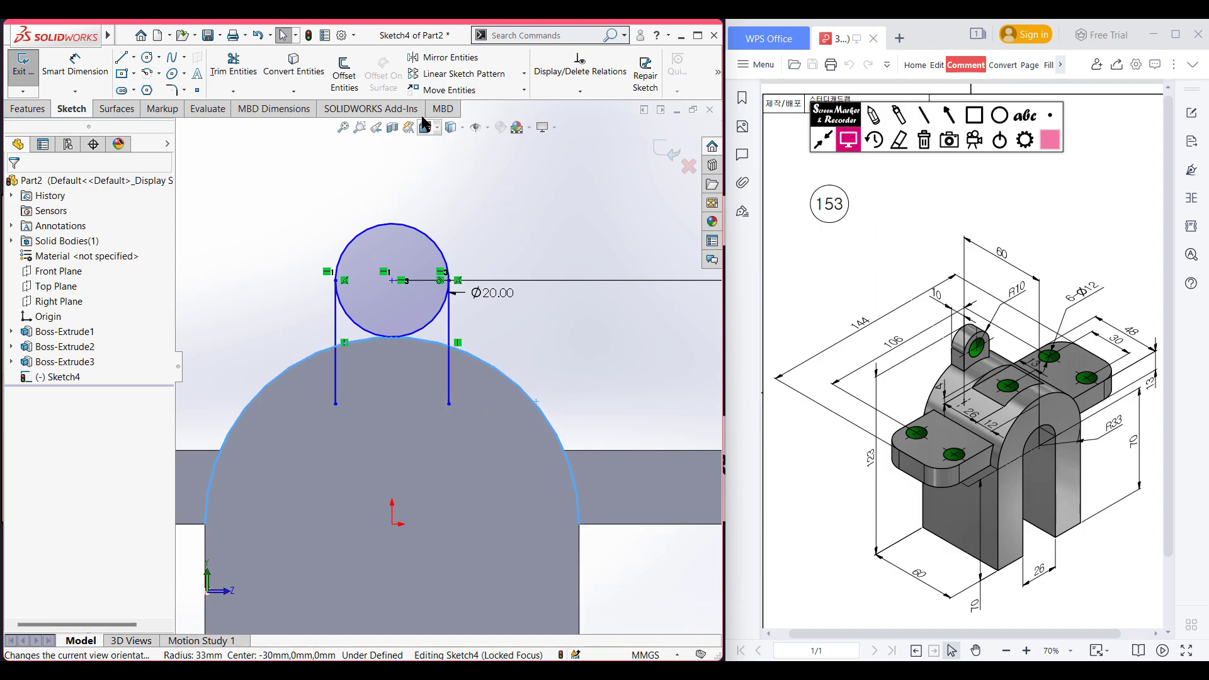
{"action": "left_click", "coordinate": [296, 81]}
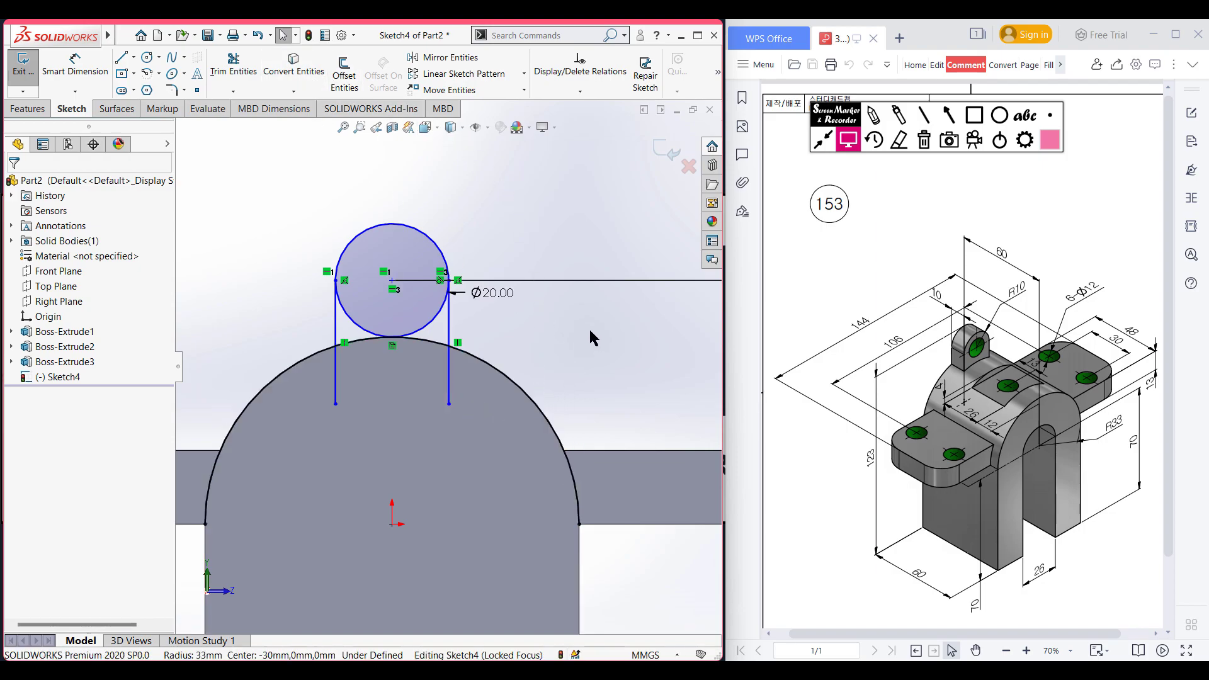
Trim the extra line, the circle's lower half and the outer arc to leave the lug arch.
{"action": "right_click_drag", "start_coordinate": [592, 338], "coordinate": [561, 397]}
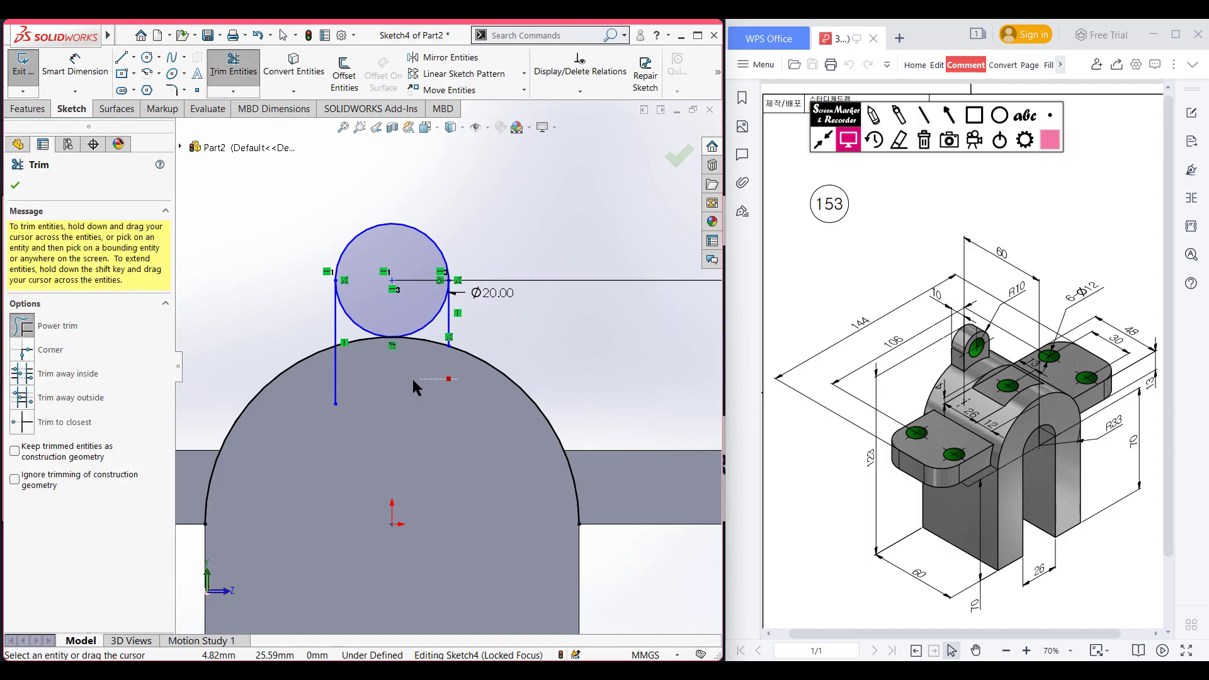
{"action": "mouse_move", "coordinate": [414, 386]}
{"action": "left_mouse_down"}
{"action": "mouse_move", "coordinate": [326, 380]}
{"action": "mouse_move", "coordinate": [340, 381]}
{"action": "left_mouse_up"}
{"action": "scroll", "coordinate": [435, 340], "scroll_direction": "down", "scroll_amount": 5}
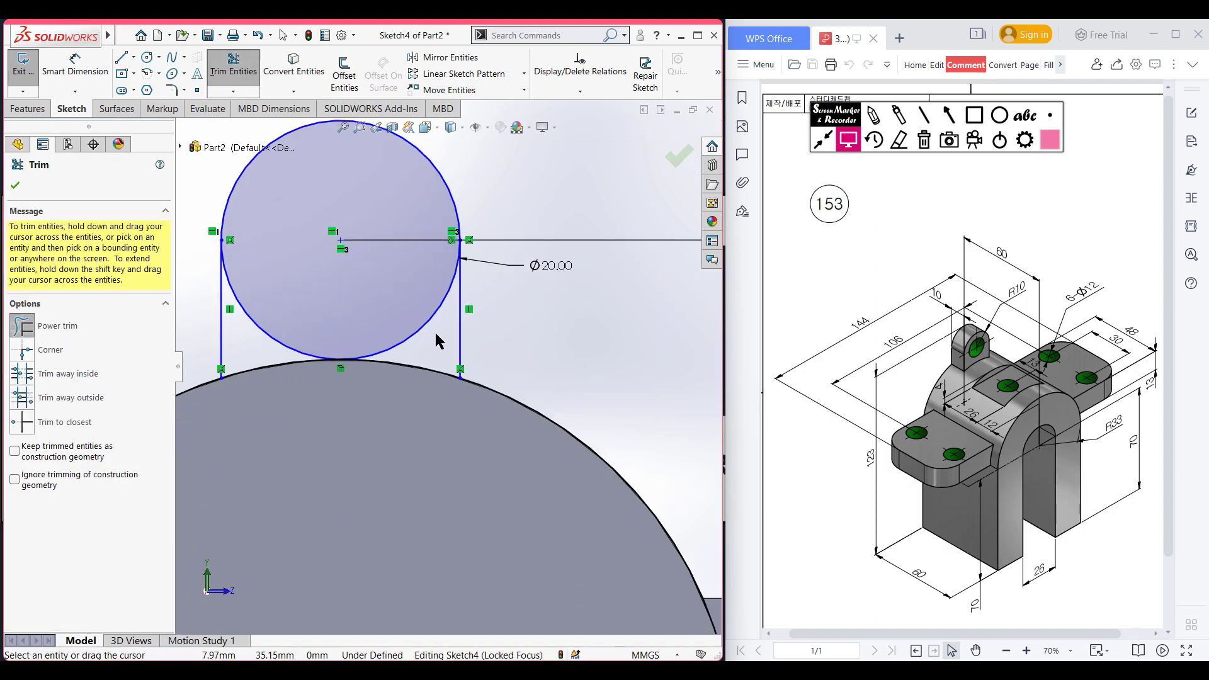
{"action": "left_click_drag", "start_coordinate": [439, 341], "coordinate": [424, 329]}
{"action": "scroll", "coordinate": [267, 351], "scroll_direction": "up", "scroll_amount": 2}
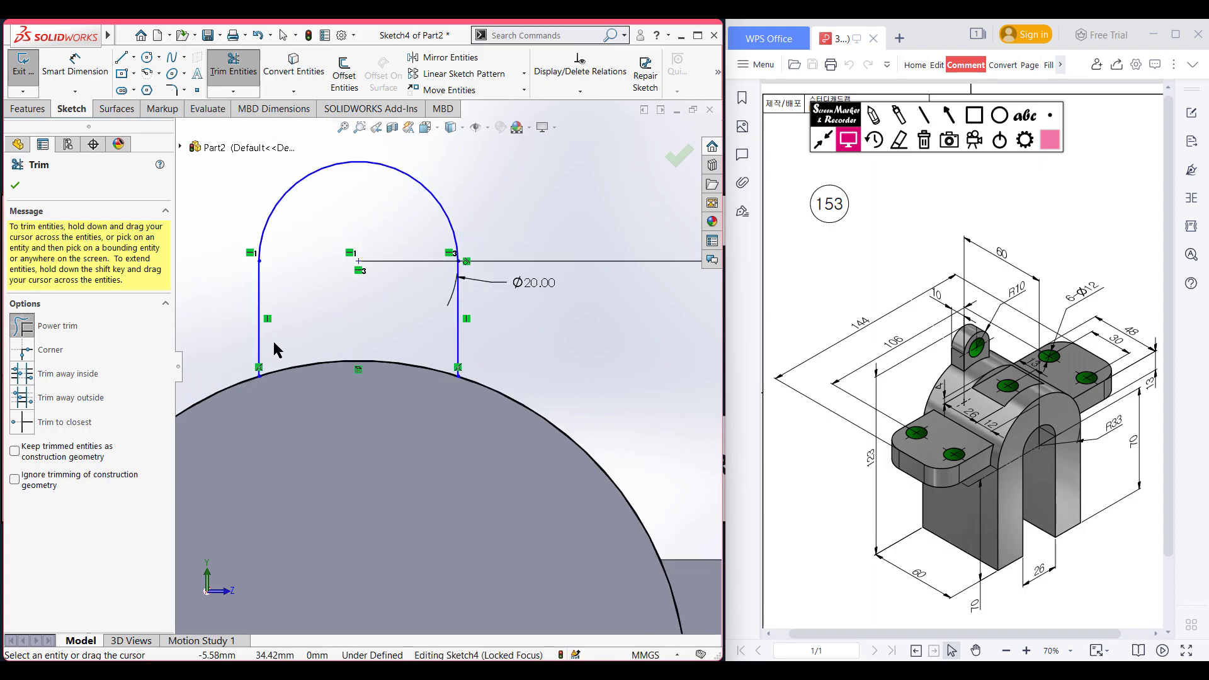
{"action": "mouse_move", "coordinate": [472, 518]}
{"action": "left_mouse_down"}
{"action": "mouse_move", "coordinate": [583, 424]}
{"action": "mouse_move", "coordinate": [472, 452]}
{"action": "mouse_move", "coordinate": [241, 440]}
{"action": "mouse_move", "coordinate": [200, 376]}
{"action": "left_mouse_up"}
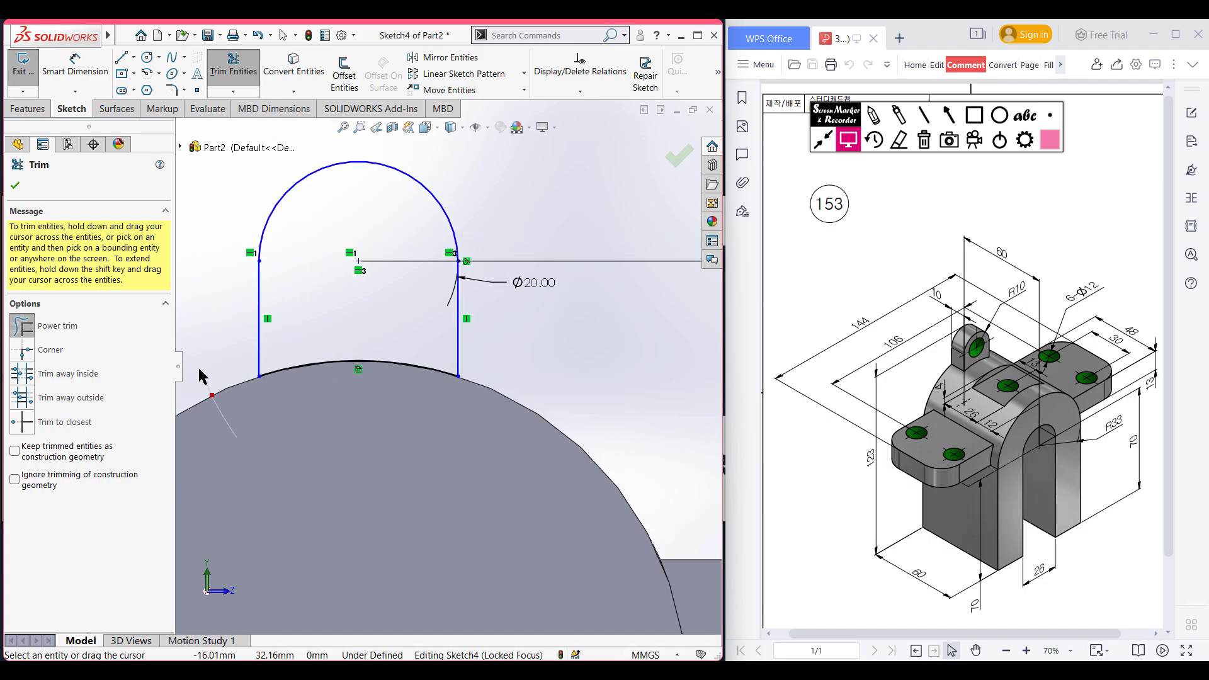
{"action": "scroll", "coordinate": [448, 368], "scroll_direction": "up", "scroll_amount": 3}
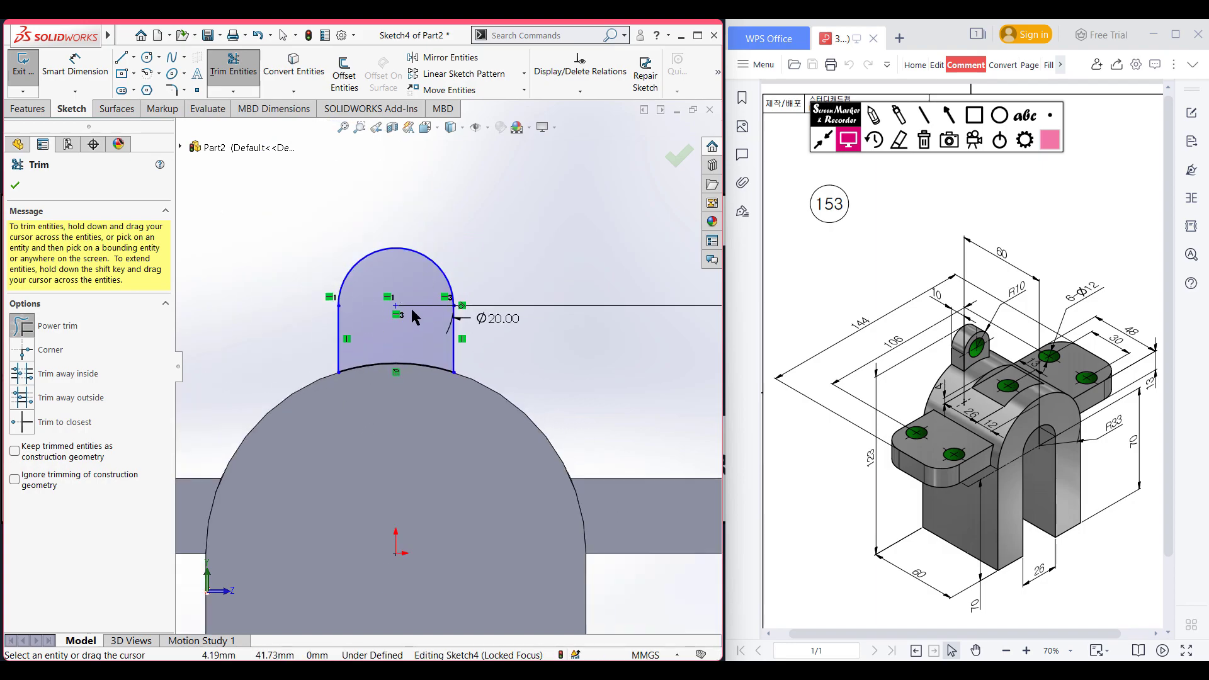
{"action": "key", "text": "Escape"}
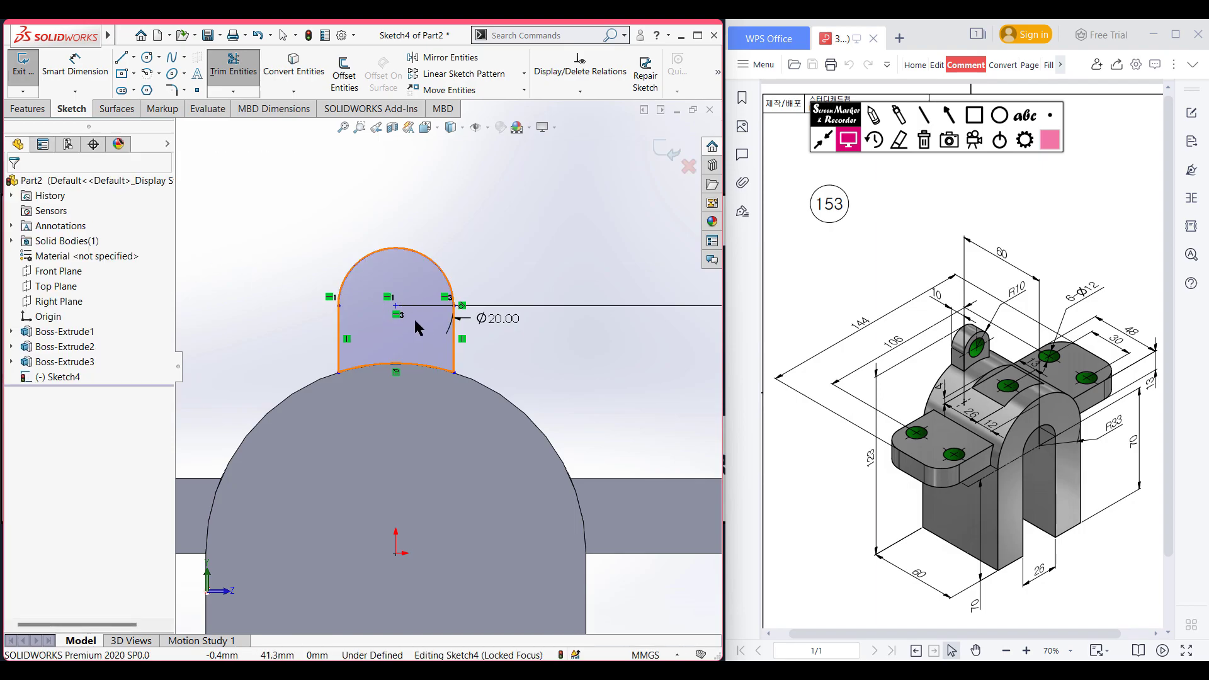
Add a Ø12 circle at the arch centre and start a boss extrusion in isometric view.
{"action": "left_click", "coordinate": [148, 57]}
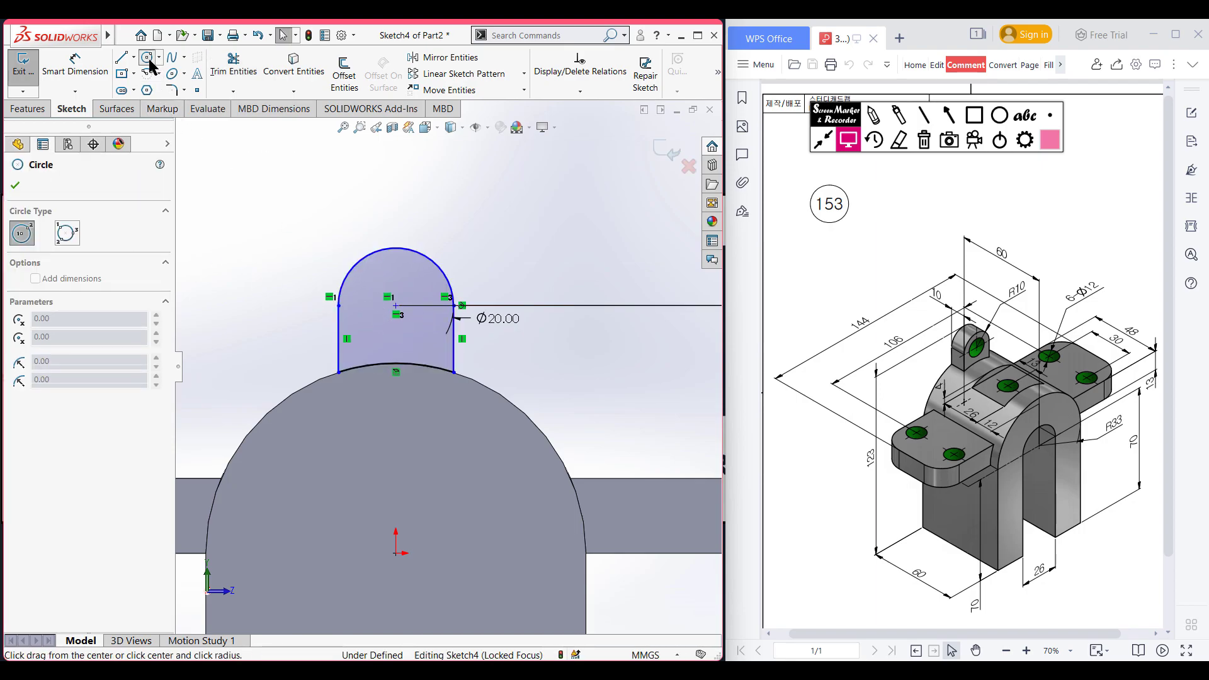
{"action": "left_click", "coordinate": [395, 306]}
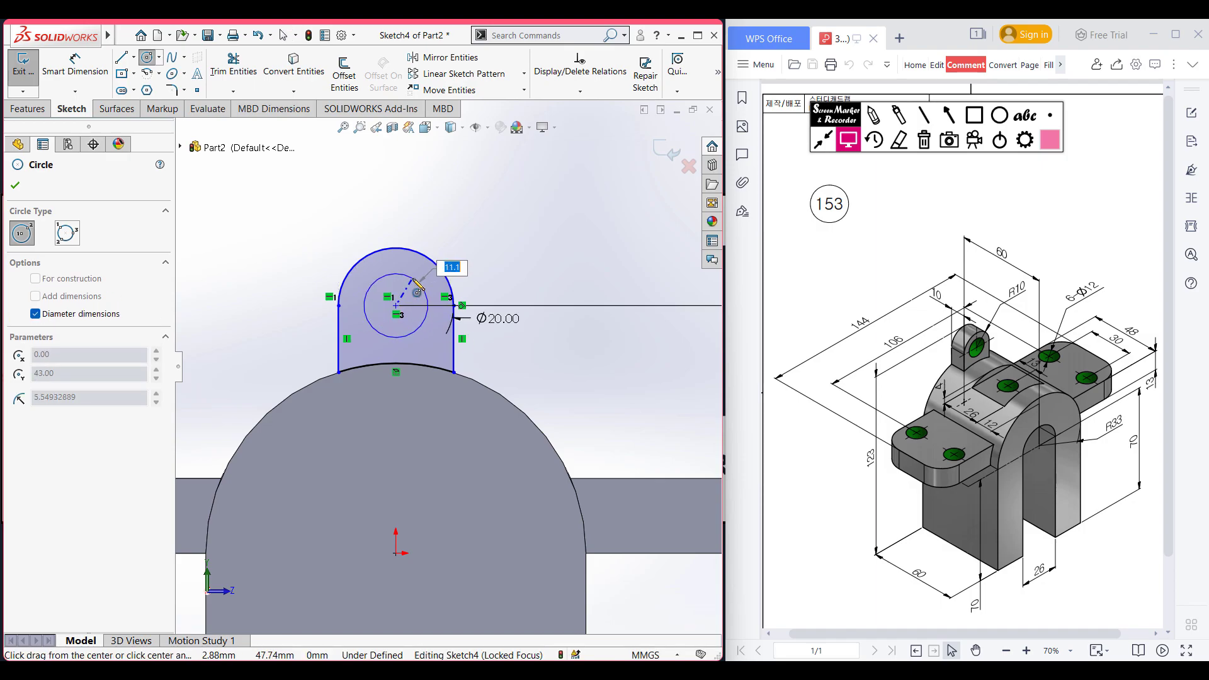
{"action": "type", "text": "12"}
{"action": "key", "text": "Return"}
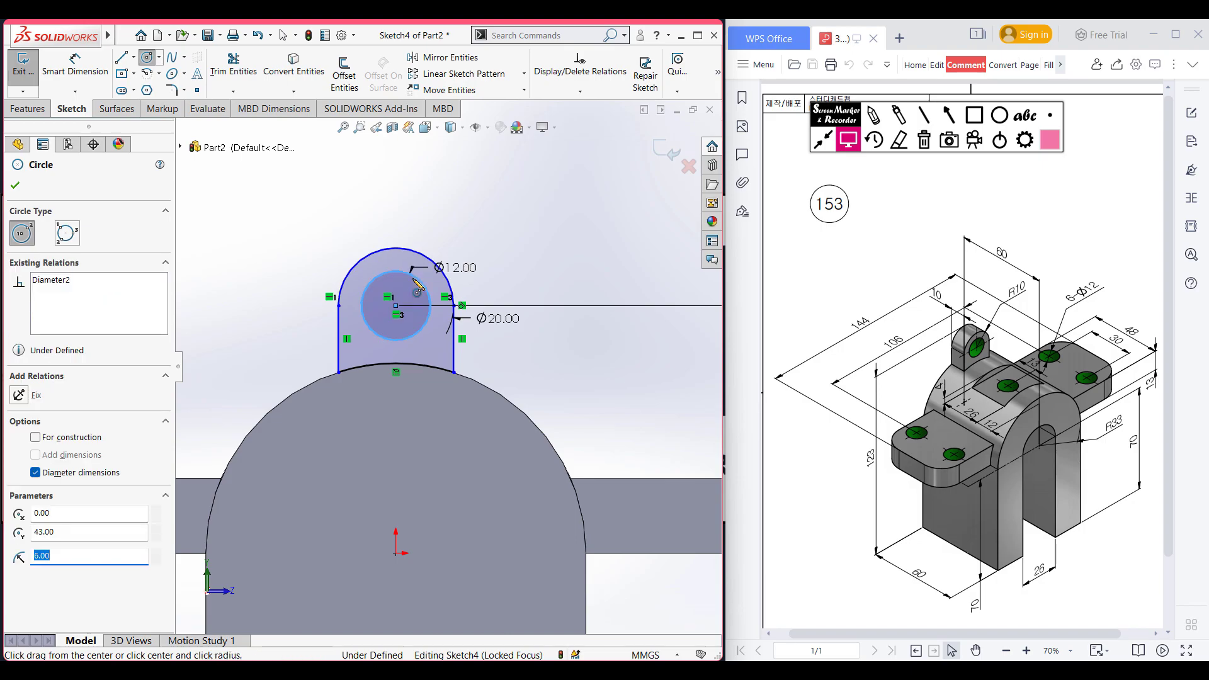
{"action": "key", "text": "ctrl+7"}
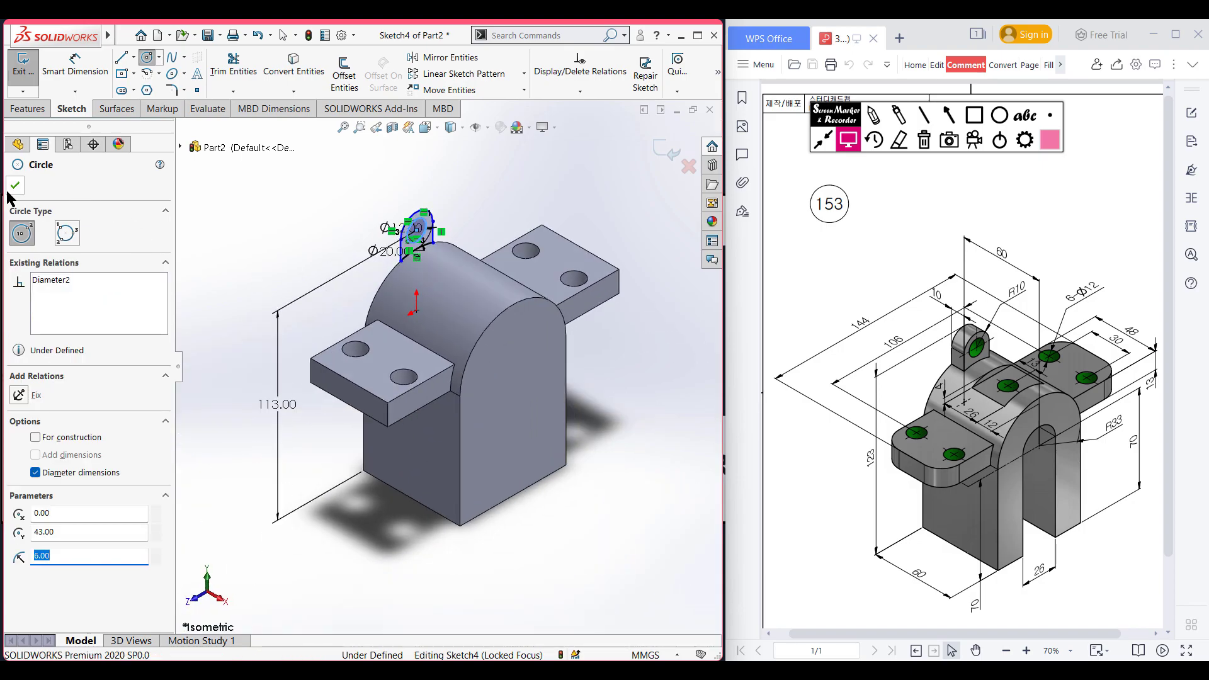
{"action": "left_click", "coordinate": [15, 186]}
{"action": "left_click", "coordinate": [29, 108]}
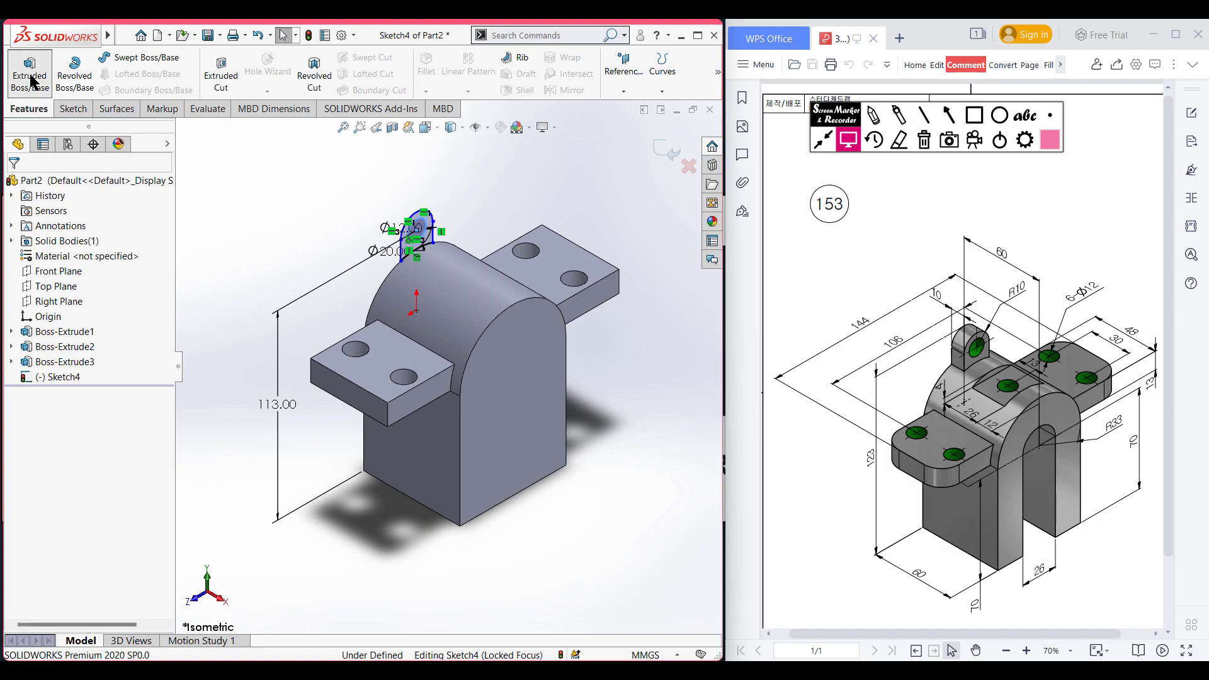
{"action": "left_click", "coordinate": [30, 81]}
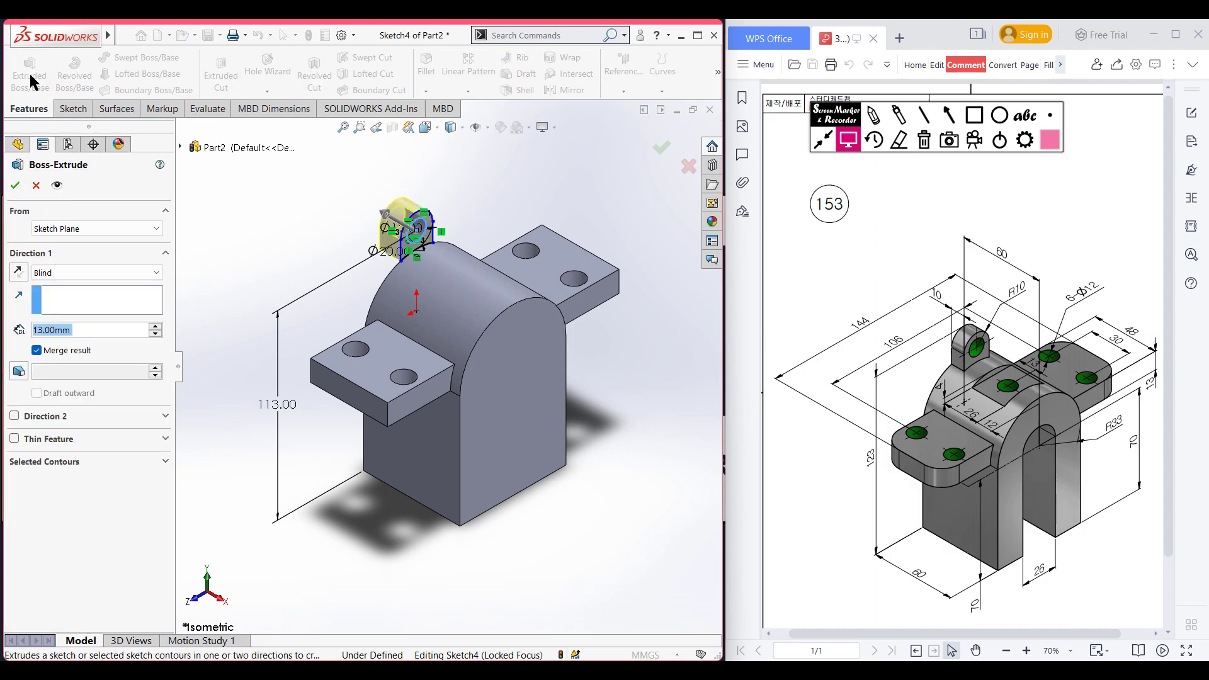
Extrude the lug 10 mm in the reversed direction as Boss-Extrude4.
{"action": "type", "text": "10"}
{"action": "key", "text": "Return"}
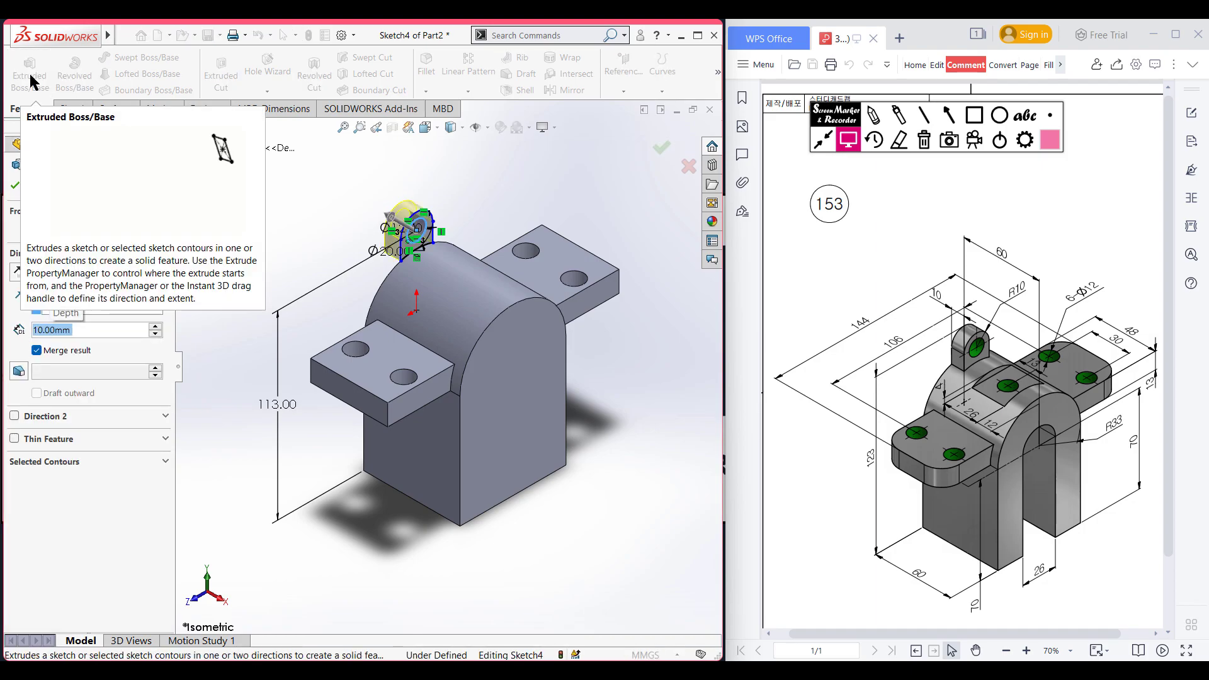
{"action": "left_click", "coordinate": [18, 272]}
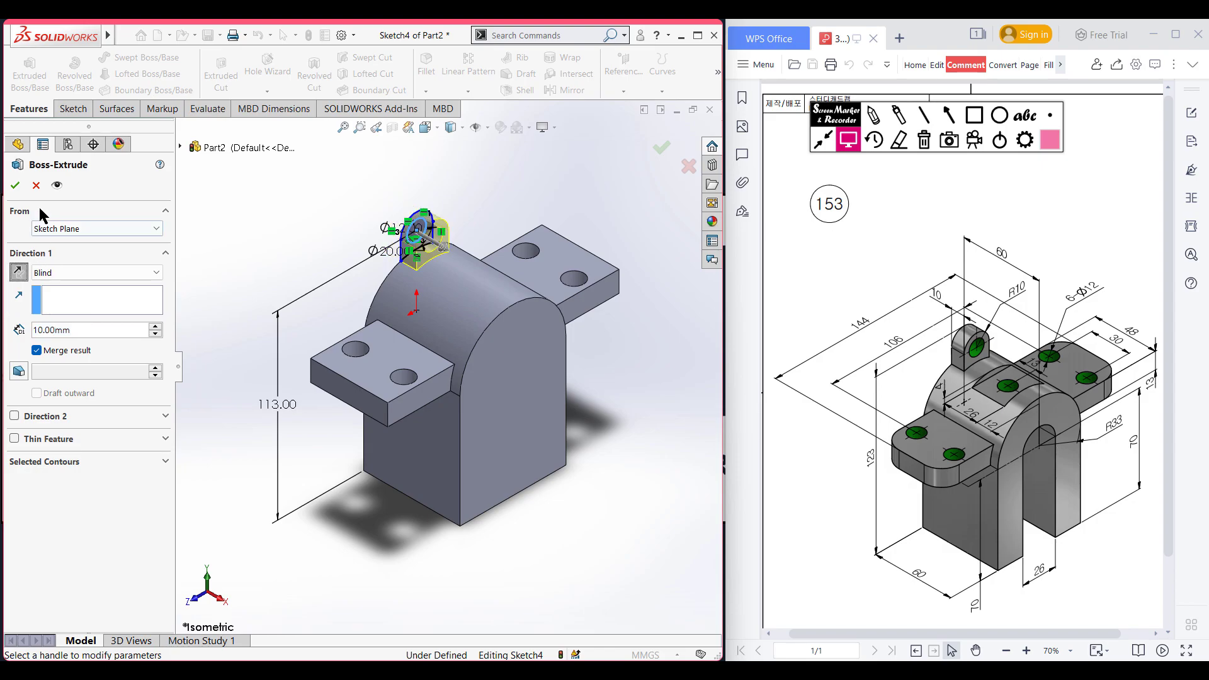
{"action": "left_click", "coordinate": [15, 184]}
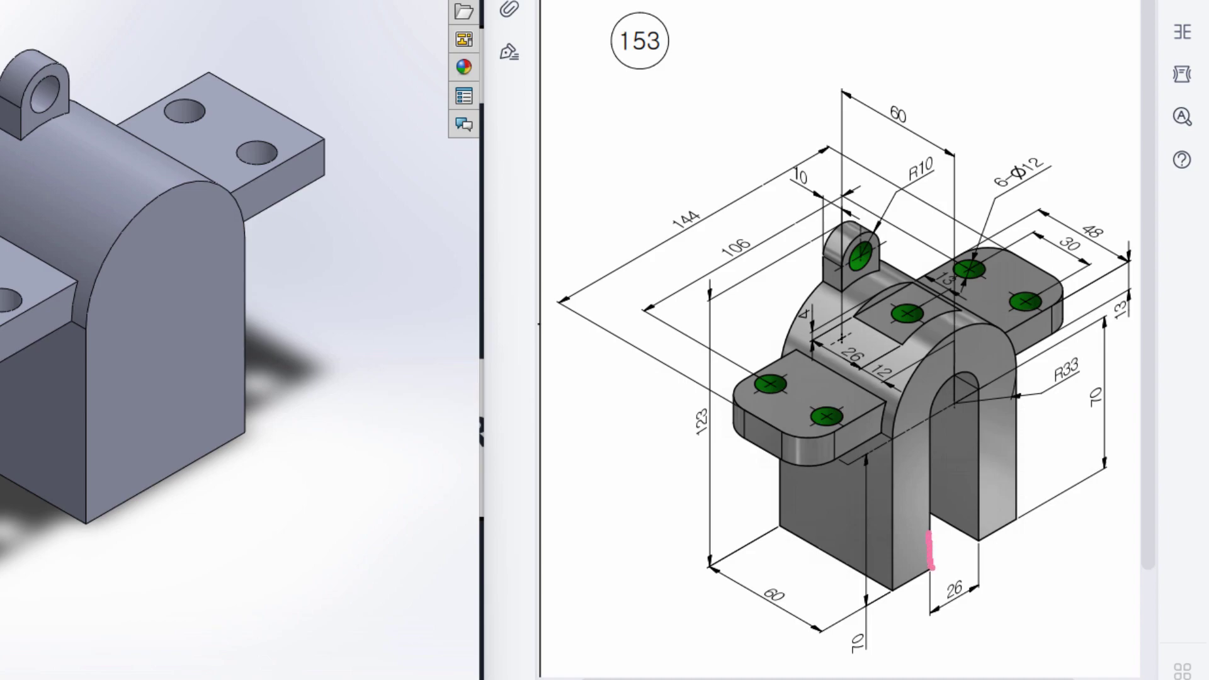
{"action": "mouse_move", "coordinate": [924, 466]}
{"action": "left_mouse_down"}
{"action": "mouse_move", "coordinate": [933, 394]}
{"action": "mouse_move", "coordinate": [974, 365]}
{"action": "mouse_move", "coordinate": [988, 415]}
{"action": "mouse_move", "coordinate": [986, 545]}
{"action": "mouse_move", "coordinate": [934, 564]}
{"action": "left_mouse_up"}
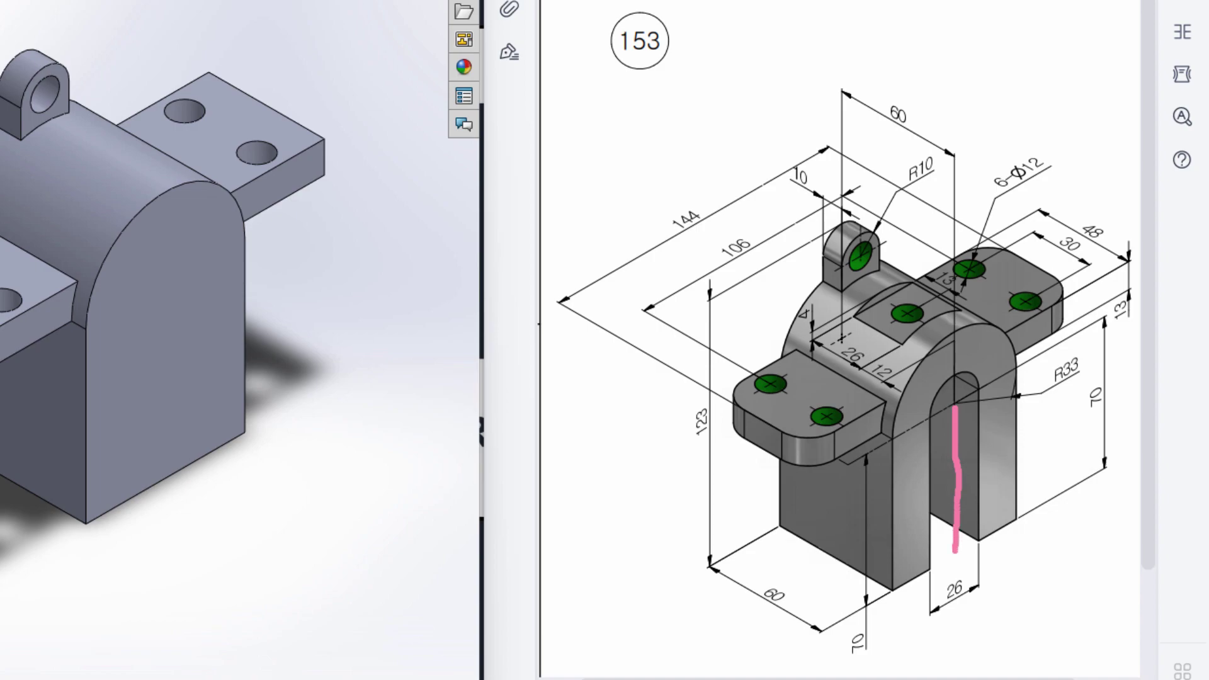
{"action": "mouse_move", "coordinate": [964, 572]}
{"action": "left_mouse_down"}
{"action": "mouse_move", "coordinate": [942, 591]}
{"action": "mouse_move", "coordinate": [977, 590]}
{"action": "left_mouse_up"}
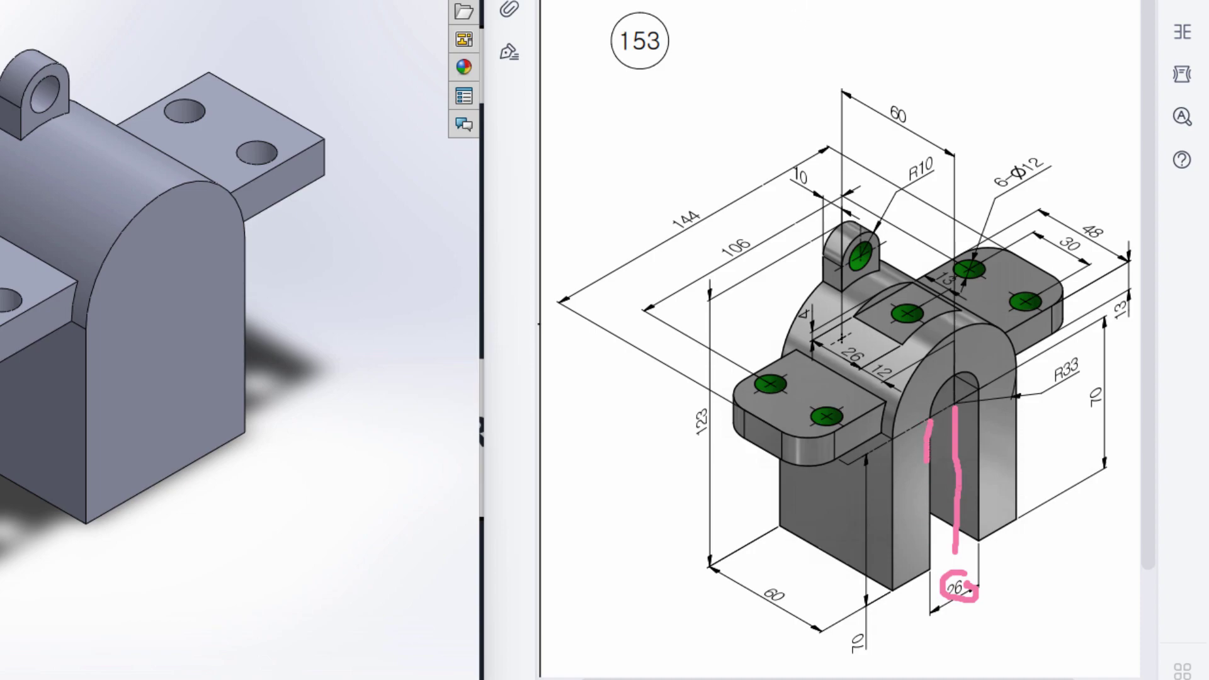
{"action": "left_click_drag", "start_coordinate": [929, 462], "coordinate": [928, 572]}
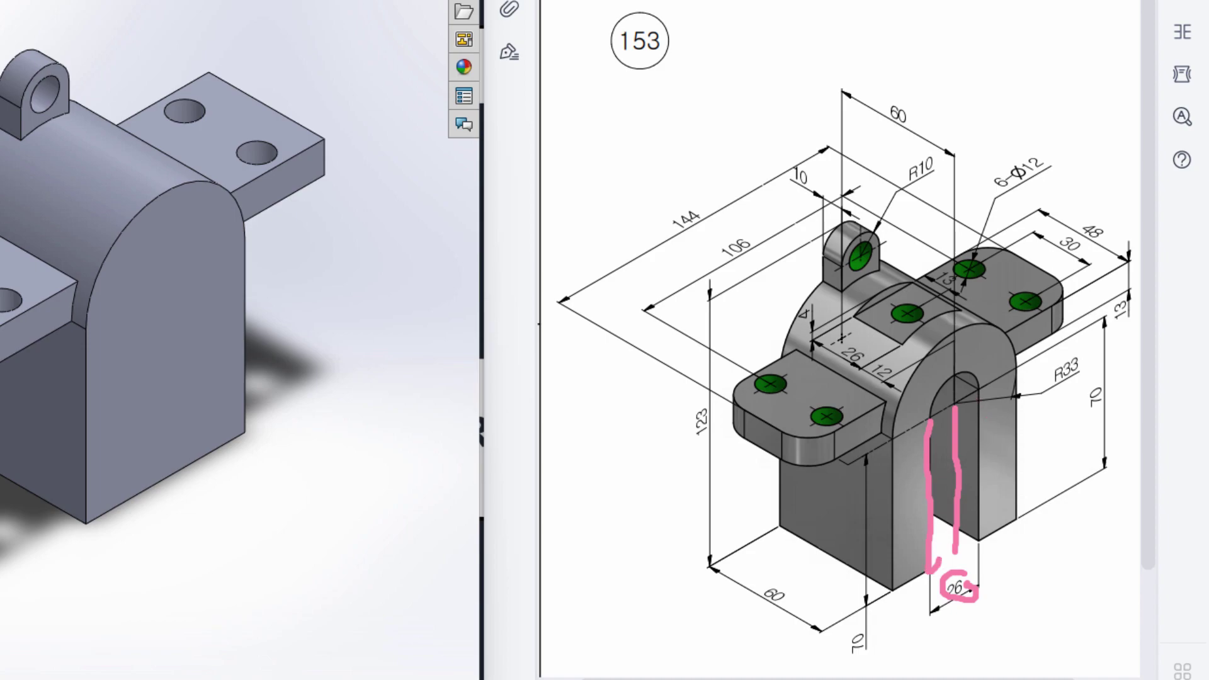
{"action": "mouse_move", "coordinate": [985, 539]}
{"action": "left_mouse_down"}
{"action": "mouse_move", "coordinate": [953, 558]}
{"action": "mouse_move", "coordinate": [948, 529]}
{"action": "left_mouse_up"}
{"action": "mouse_move", "coordinate": [981, 393]}
{"action": "left_mouse_down"}
{"action": "mouse_move", "coordinate": [929, 413]}
{"action": "mouse_move", "coordinate": [962, 377]}
{"action": "left_mouse_up"}
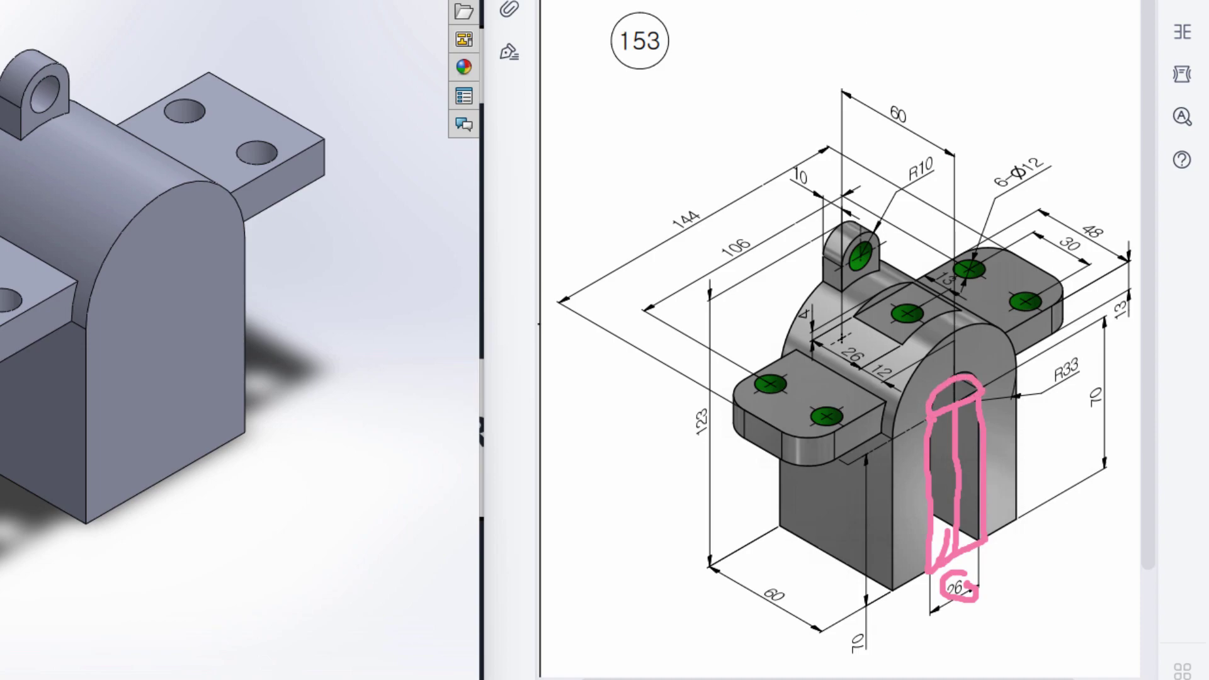
{"action": "key", "text": "Escape"}
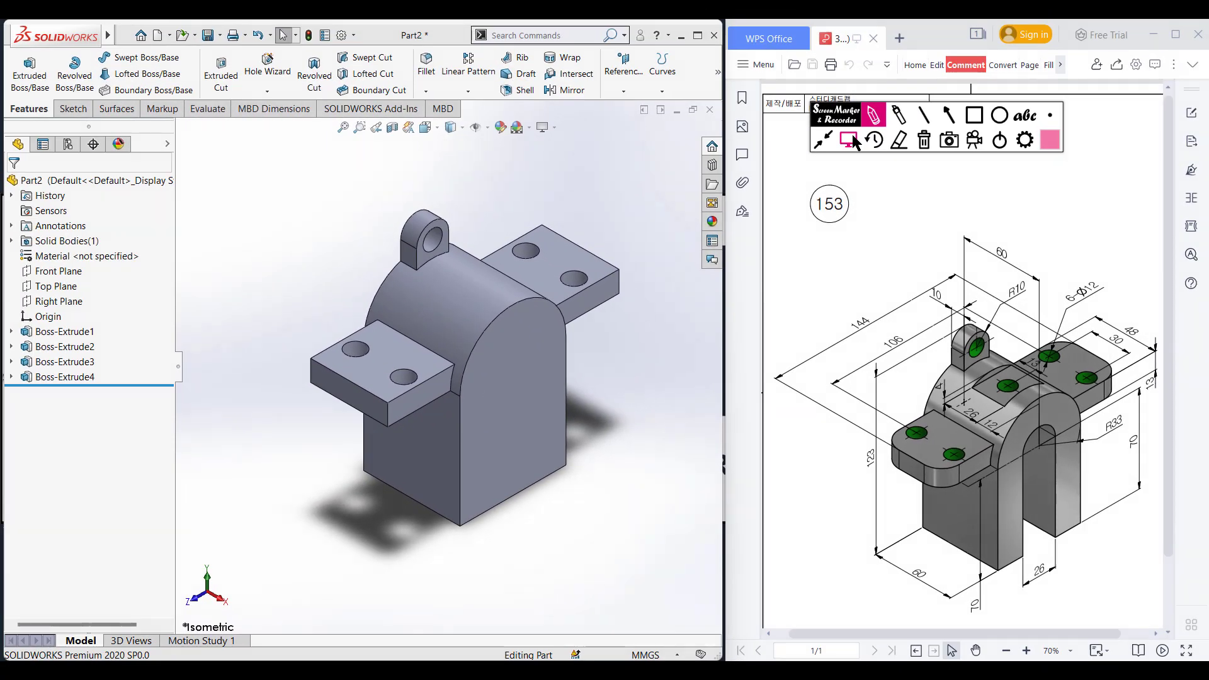
Sketch a 70 mm vertical line from the origin down to the bottom edge on the front curved face.
{"action": "right_click", "coordinate": [480, 407]}
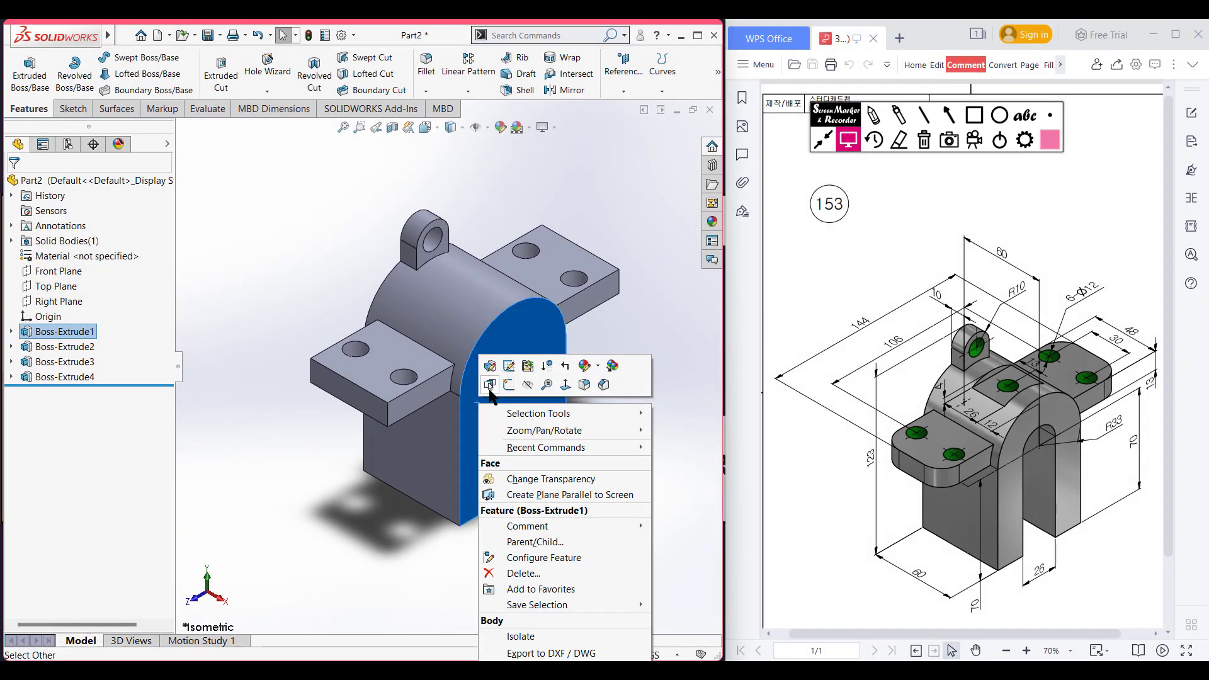
{"action": "left_click", "coordinate": [510, 385]}
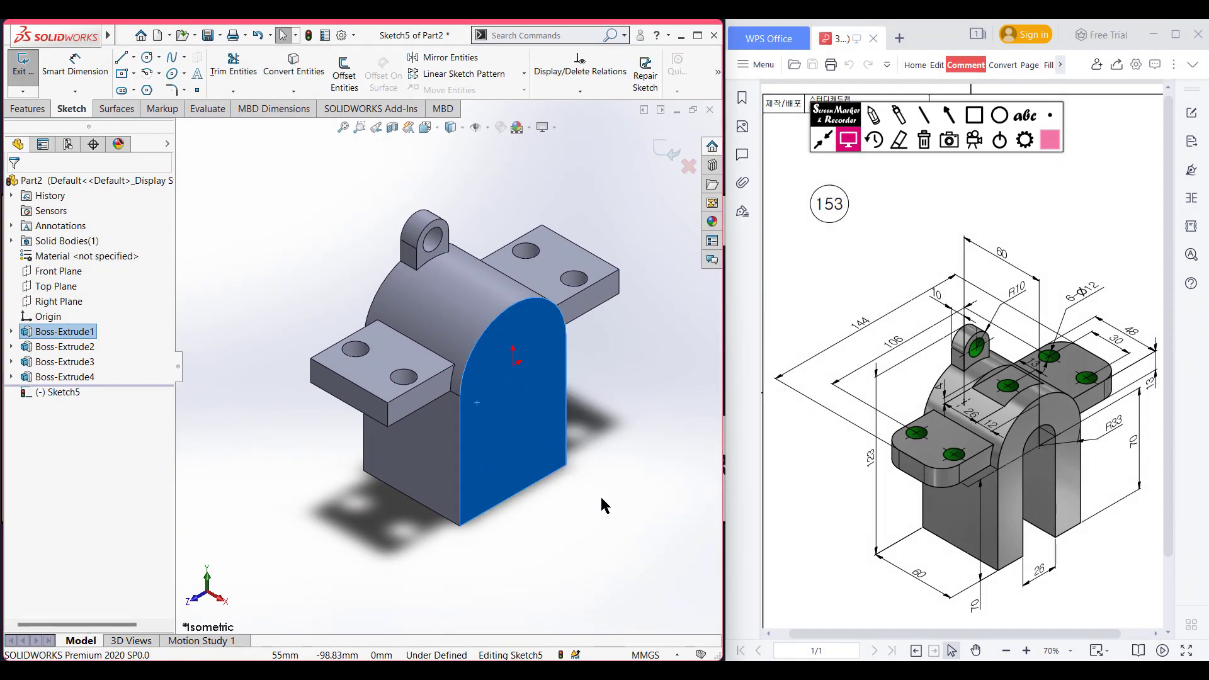
{"action": "key", "text": "ctrl+8"}
{"action": "left_click", "coordinate": [619, 460]}
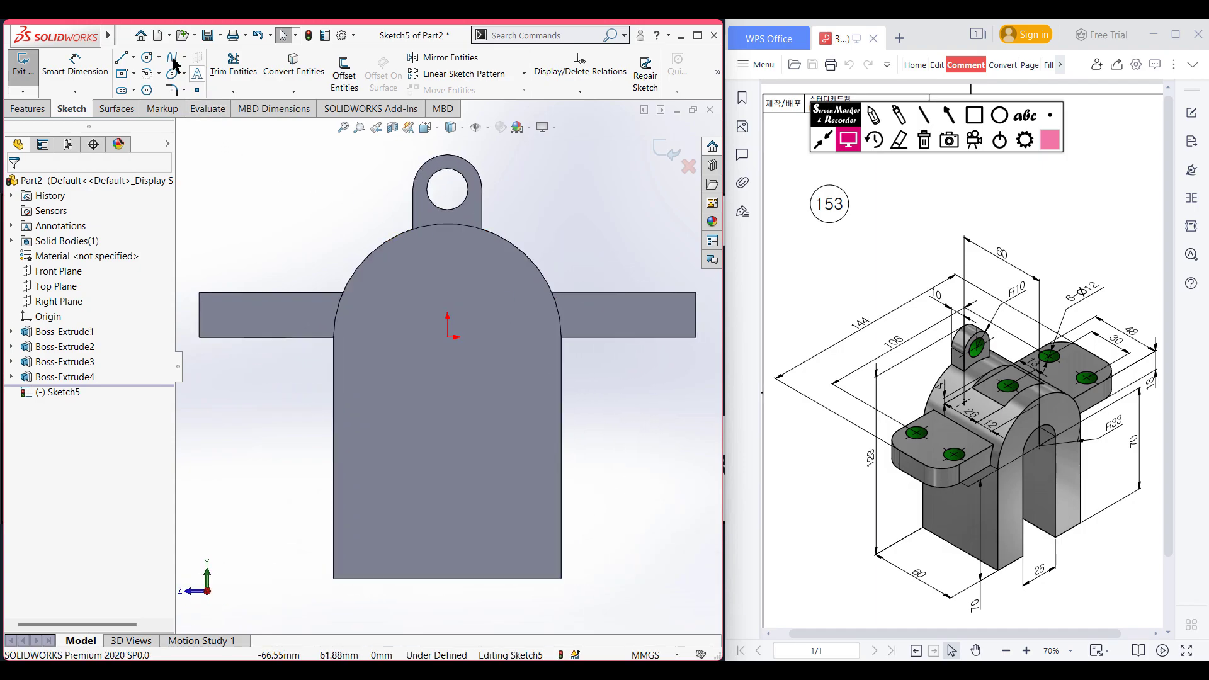
{"action": "left_click", "coordinate": [122, 57]}
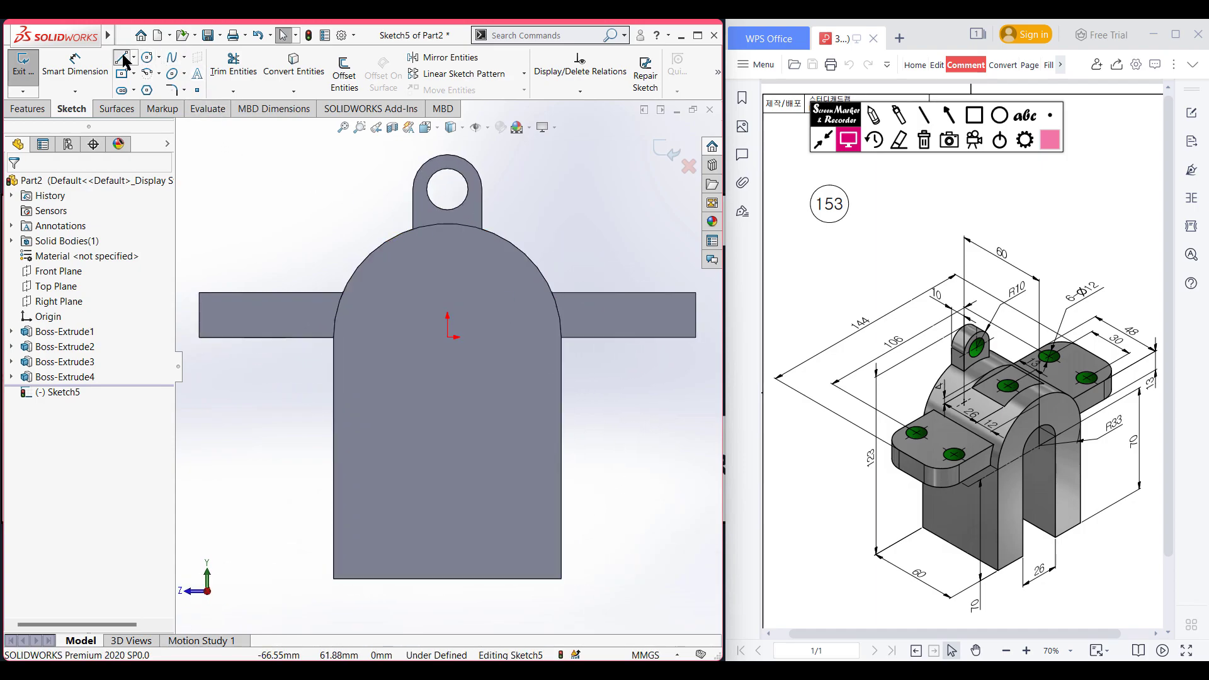
{"action": "left_click", "coordinate": [447, 339]}
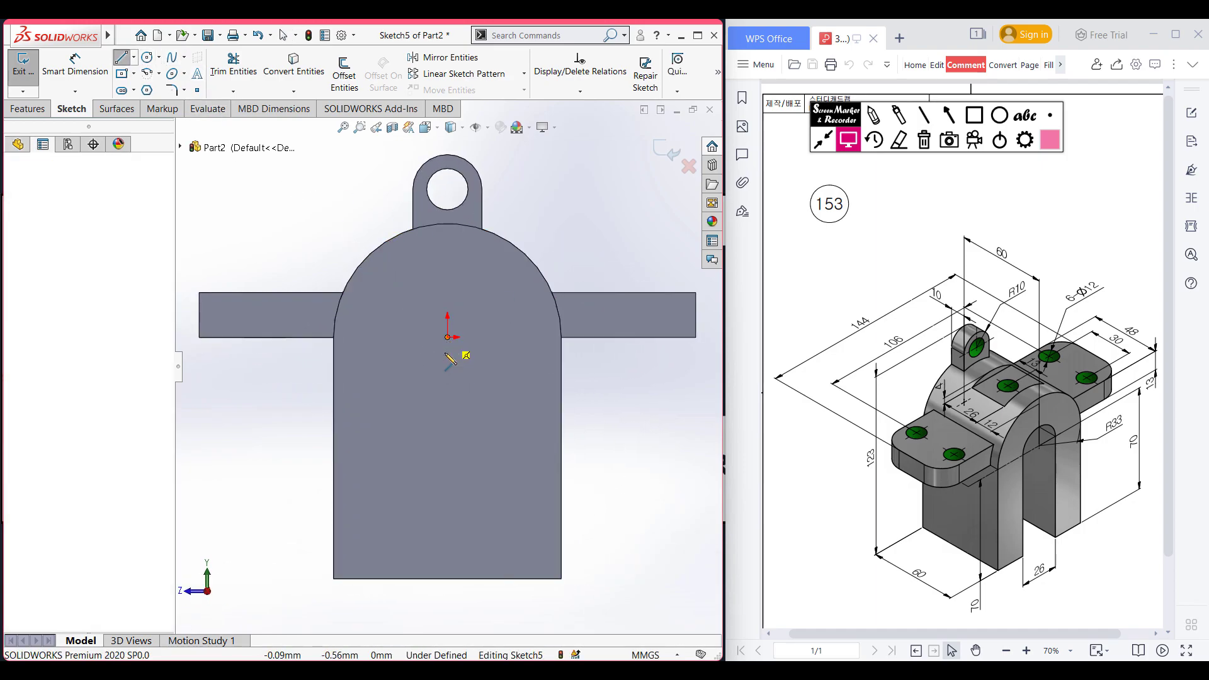
{"action": "left_click", "coordinate": [447, 578]}
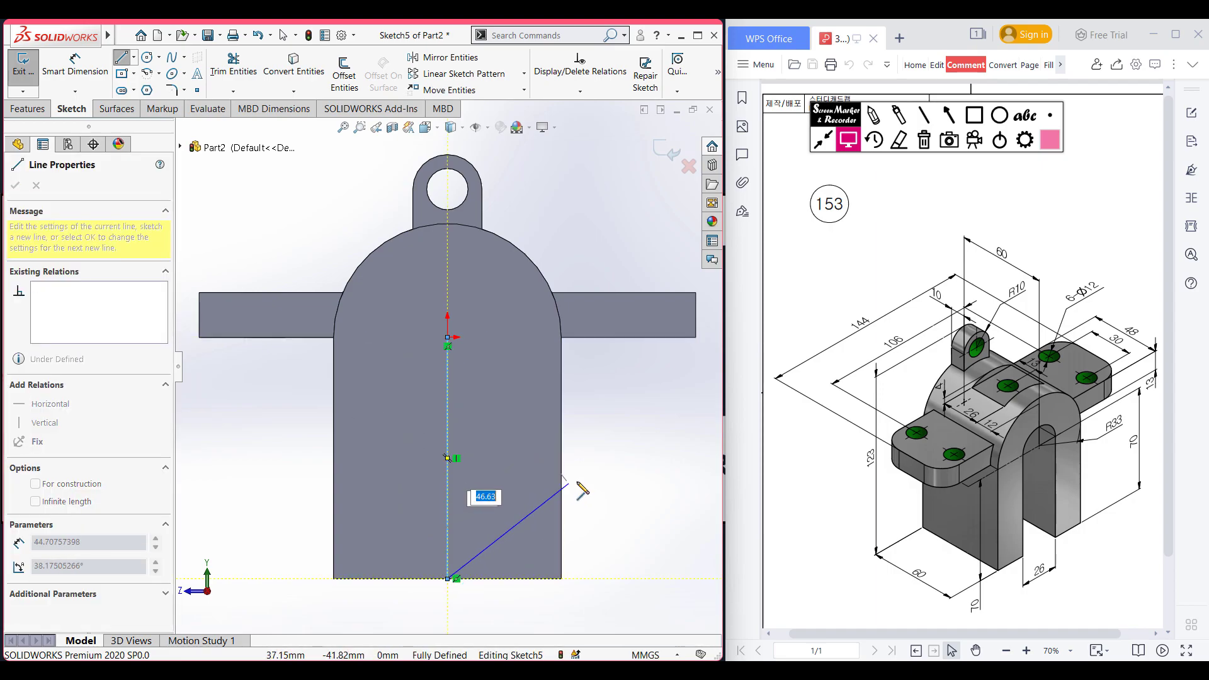
{"action": "key", "text": "Escape"}
{"action": "key", "text": "Escape"}
{"action": "left_click", "coordinate": [592, 467]}
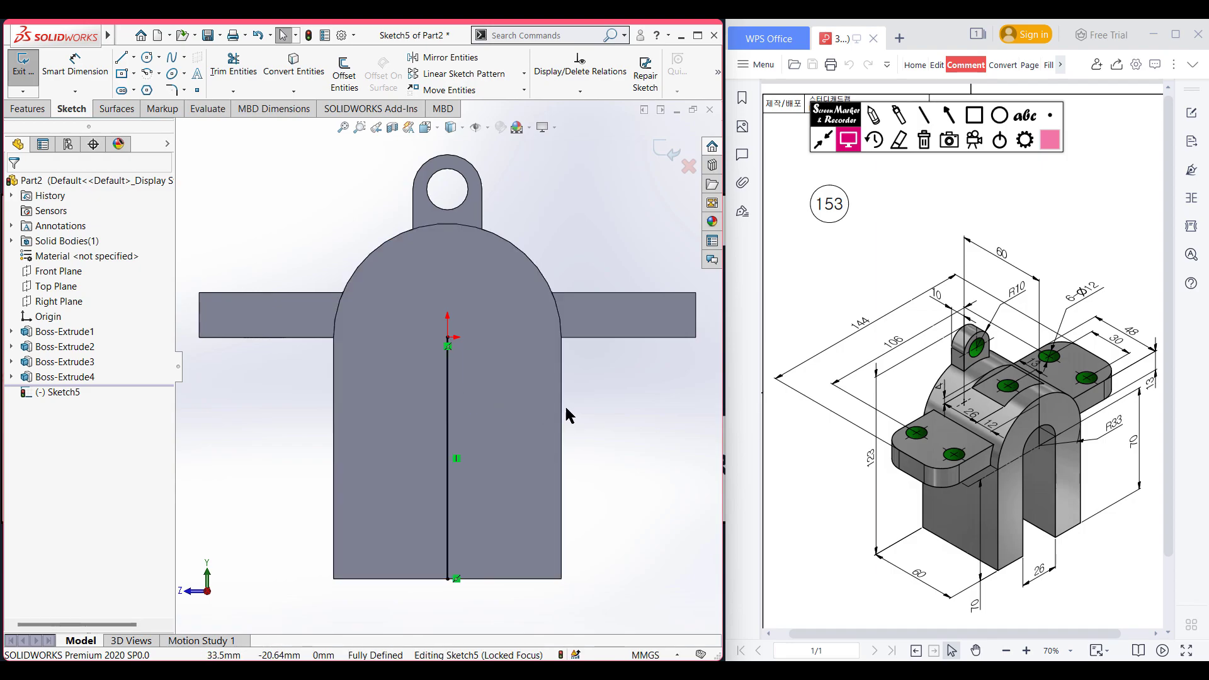
Convert the vertical line into construction geometry.
{"action": "right_click", "coordinate": [615, 407]}
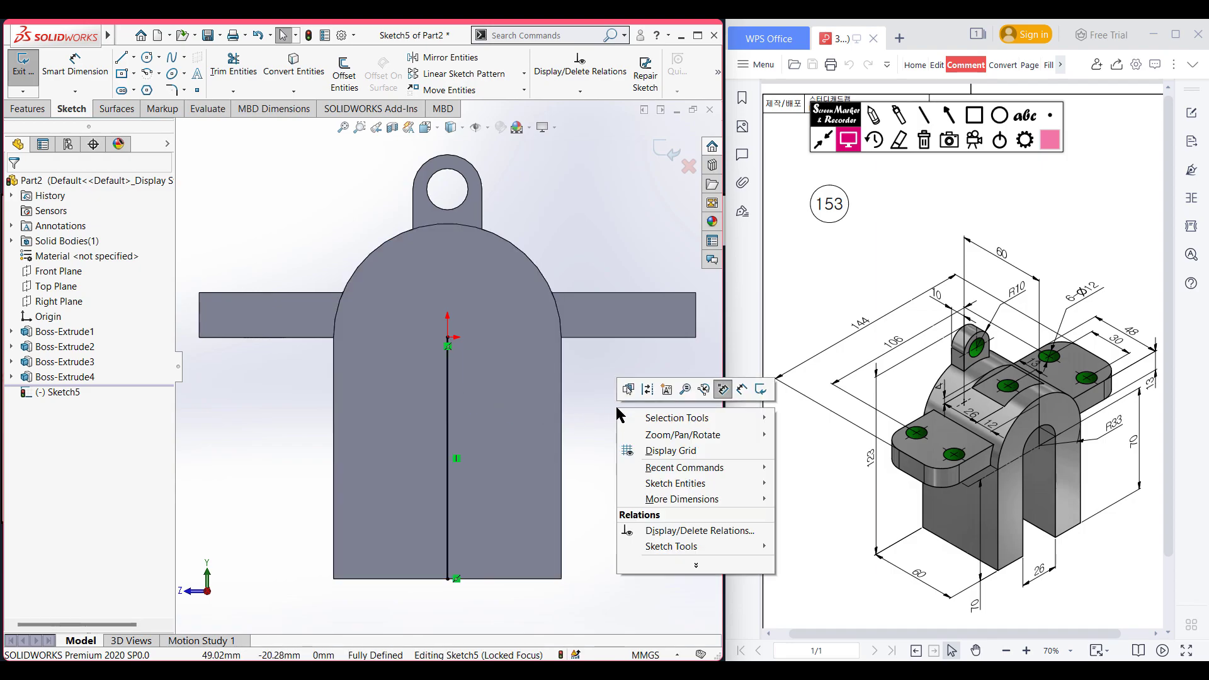
{"action": "left_click", "coordinate": [647, 389]}
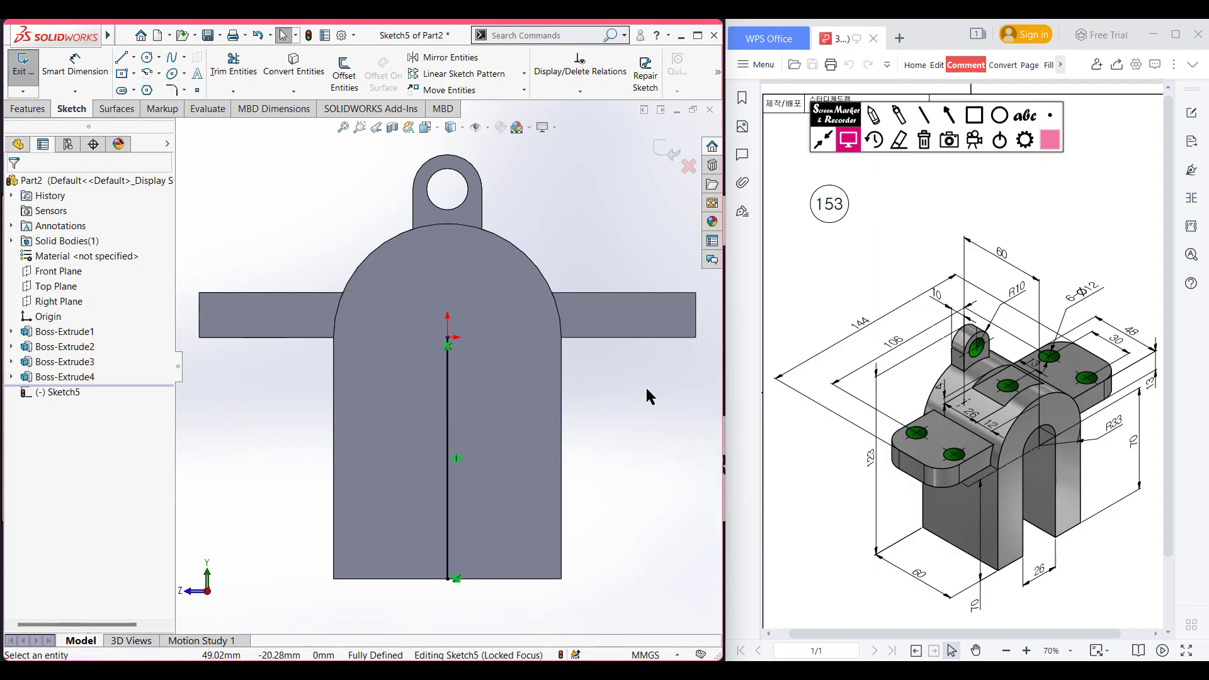
{"action": "left_click", "coordinate": [449, 401]}
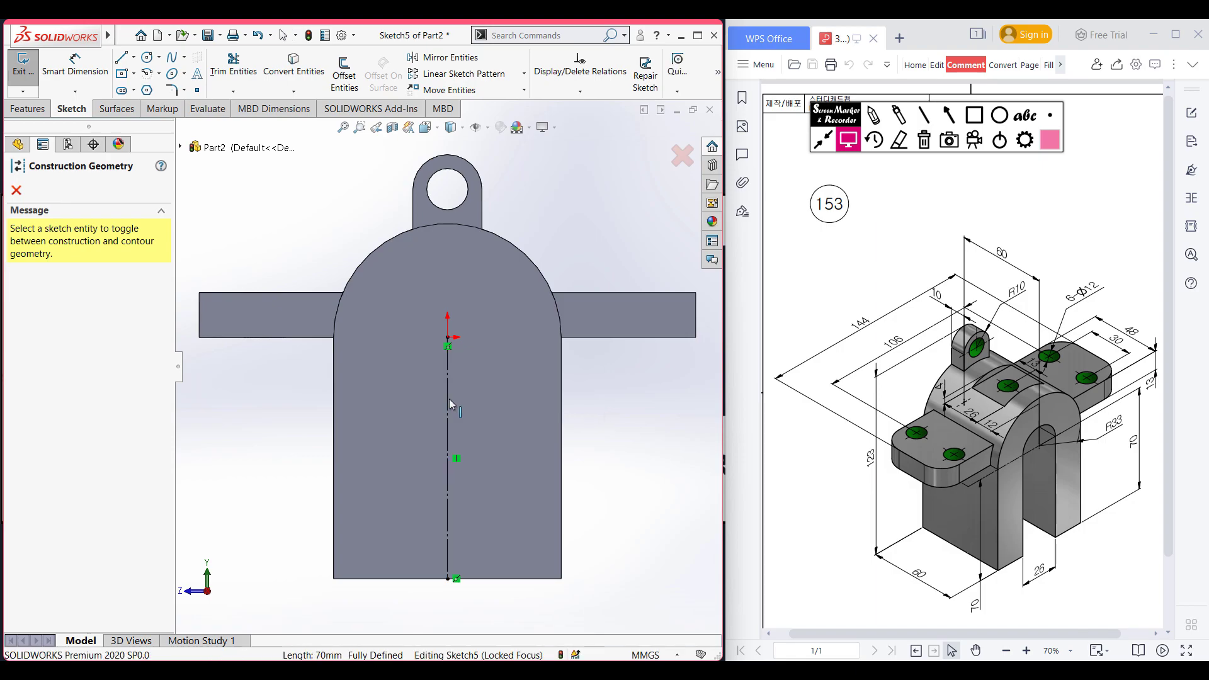
{"action": "left_click", "coordinate": [17, 189]}
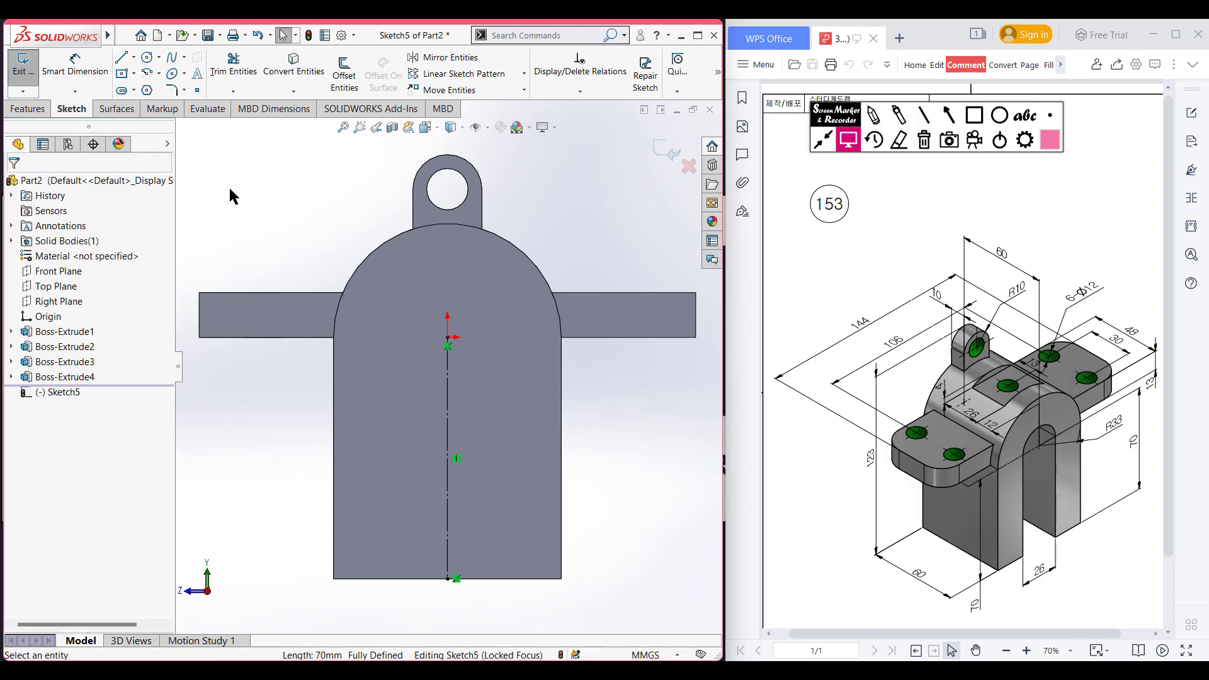
{"action": "left_click", "coordinate": [134, 56]}
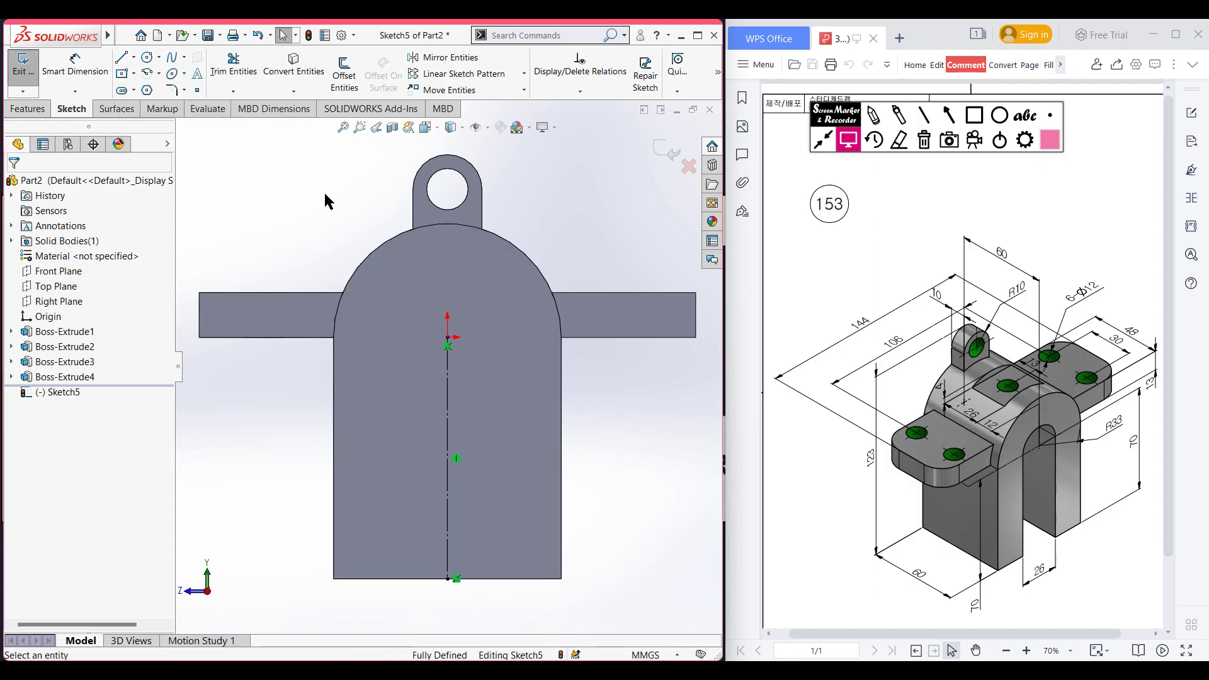
{"action": "left_click", "coordinate": [349, 80]}
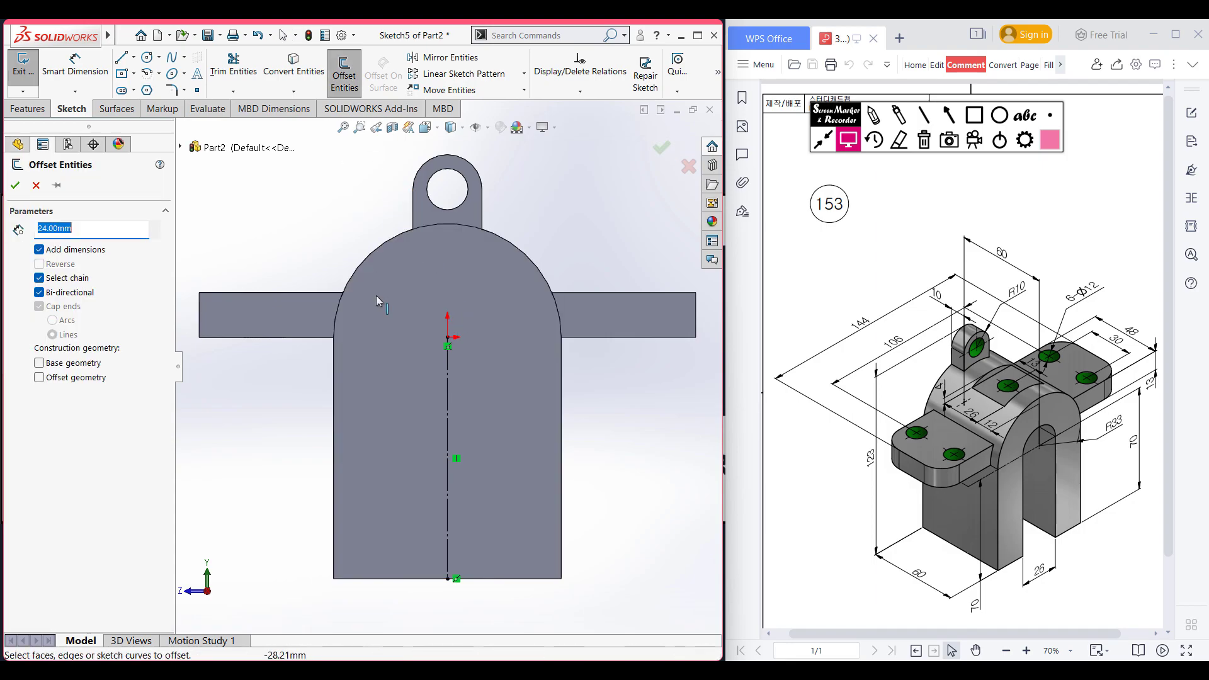
Offset the centreline 13 mm (26/2) to both sides, forming a 26 mm wide capped rectangle.
{"action": "left_click", "coordinate": [448, 395]}
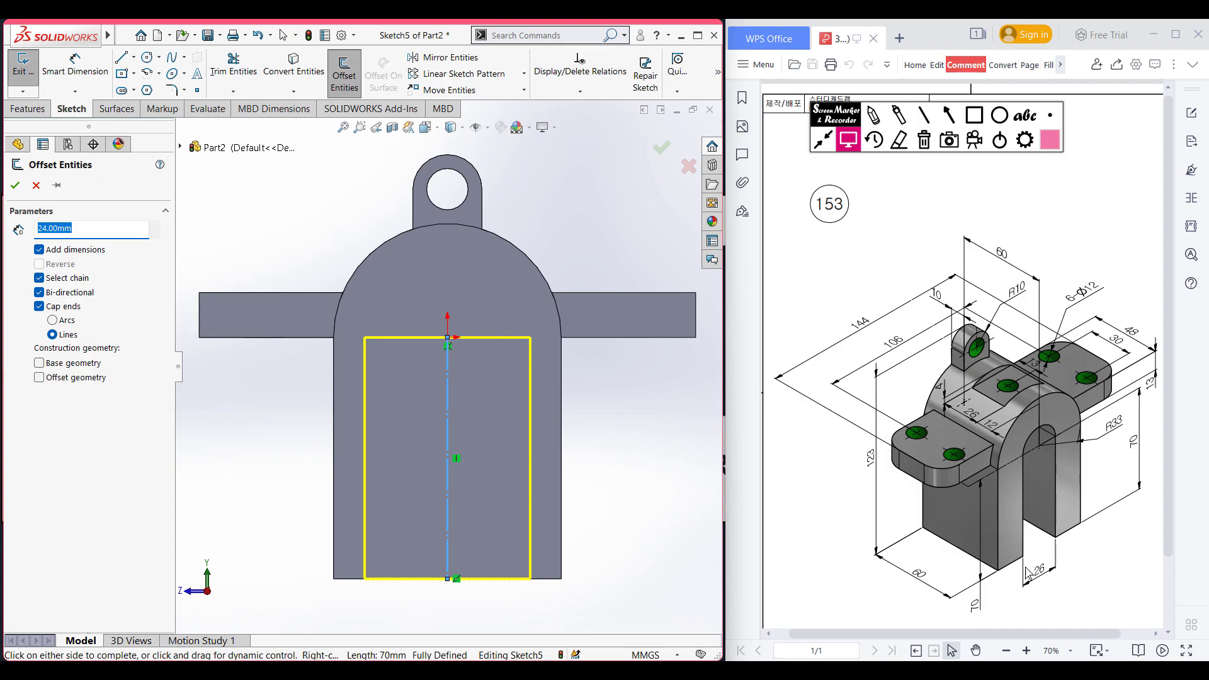
{"action": "type", "text": "26/2"}
{"action": "key", "text": "Return"}
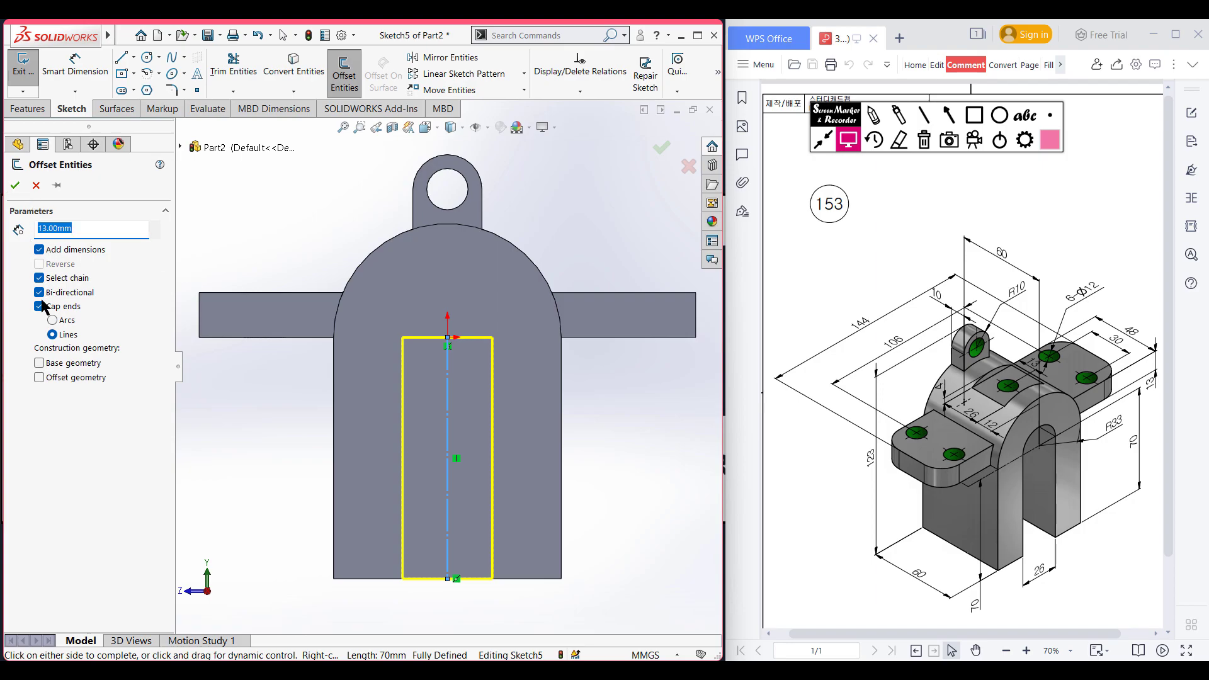
{"action": "left_click", "coordinate": [15, 186]}
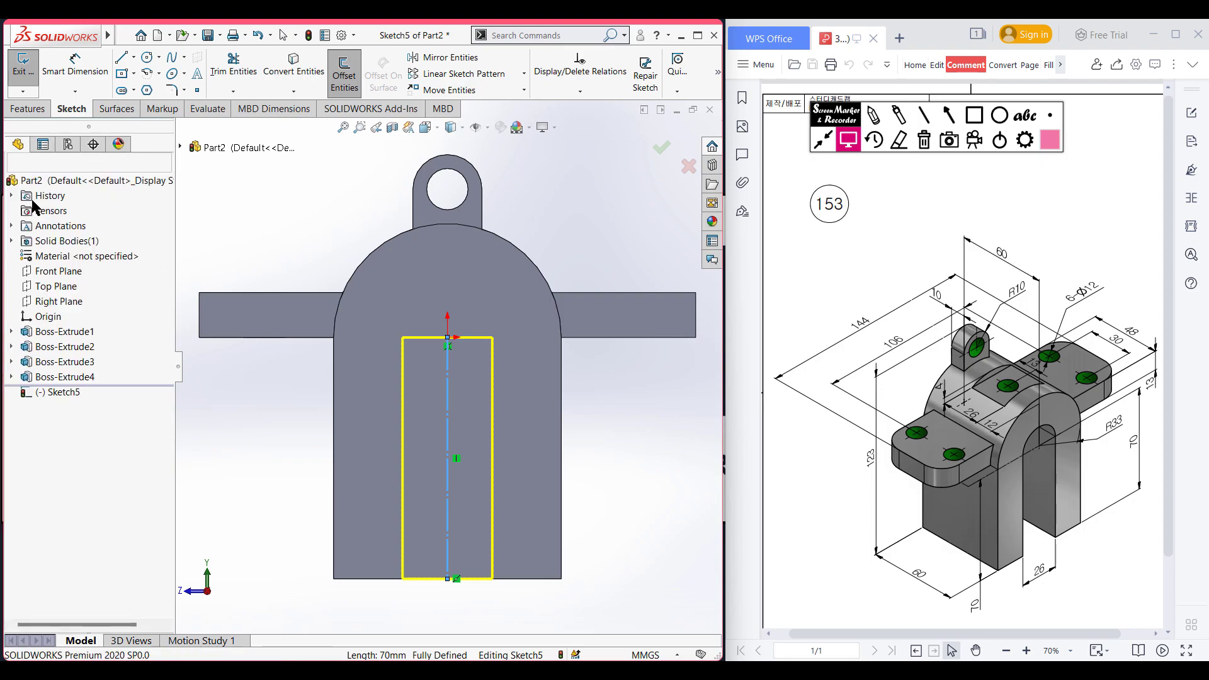
Draw a circle at the origin tangent to the rectangle's sides.
{"action": "left_click", "coordinate": [149, 58]}
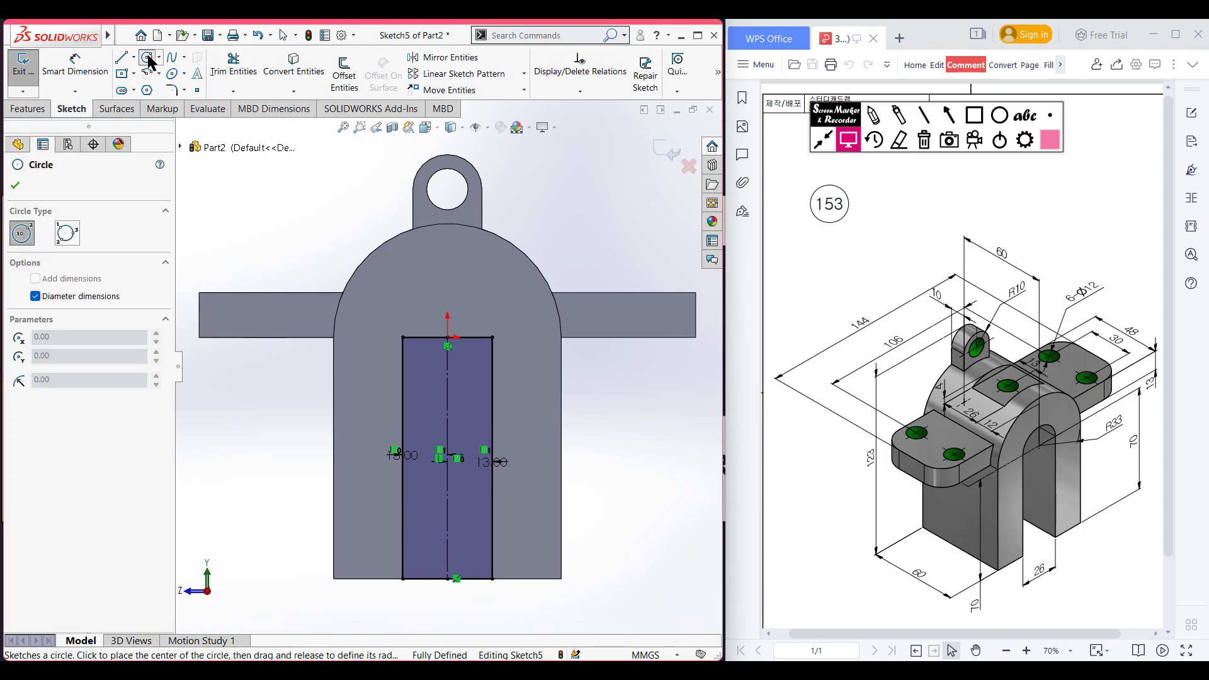
{"action": "left_click", "coordinate": [447, 337]}
{"action": "left_click", "coordinate": [492, 337]}
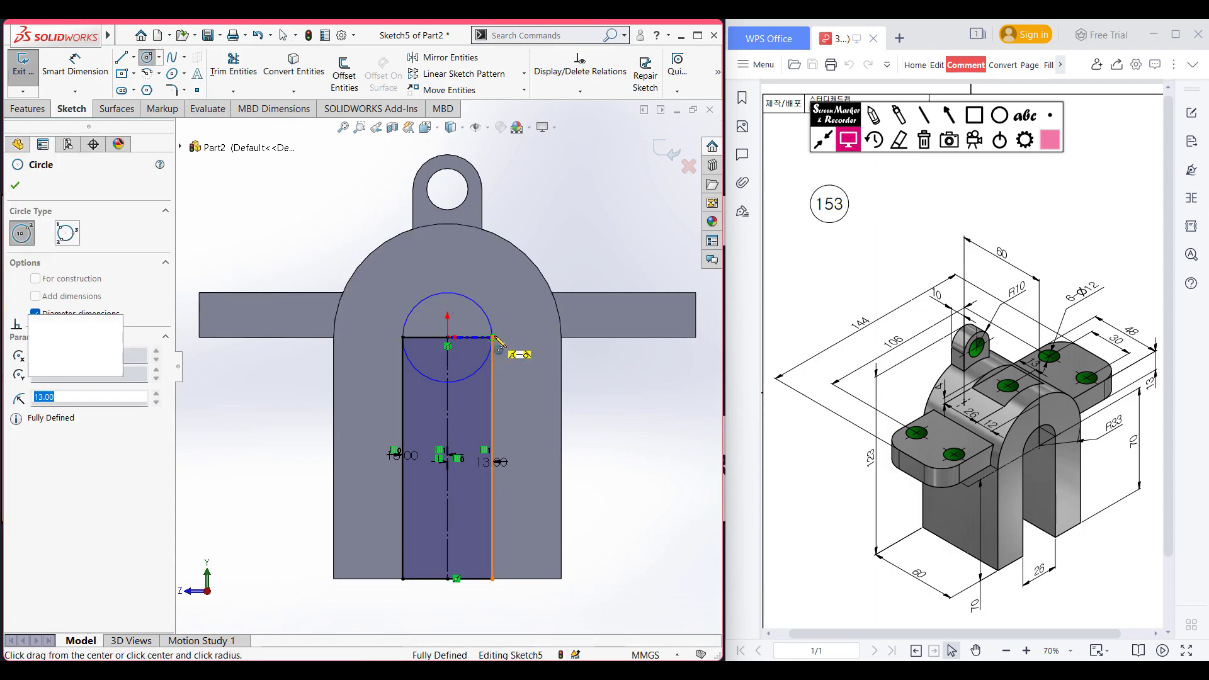
{"action": "left_click", "coordinate": [15, 184]}
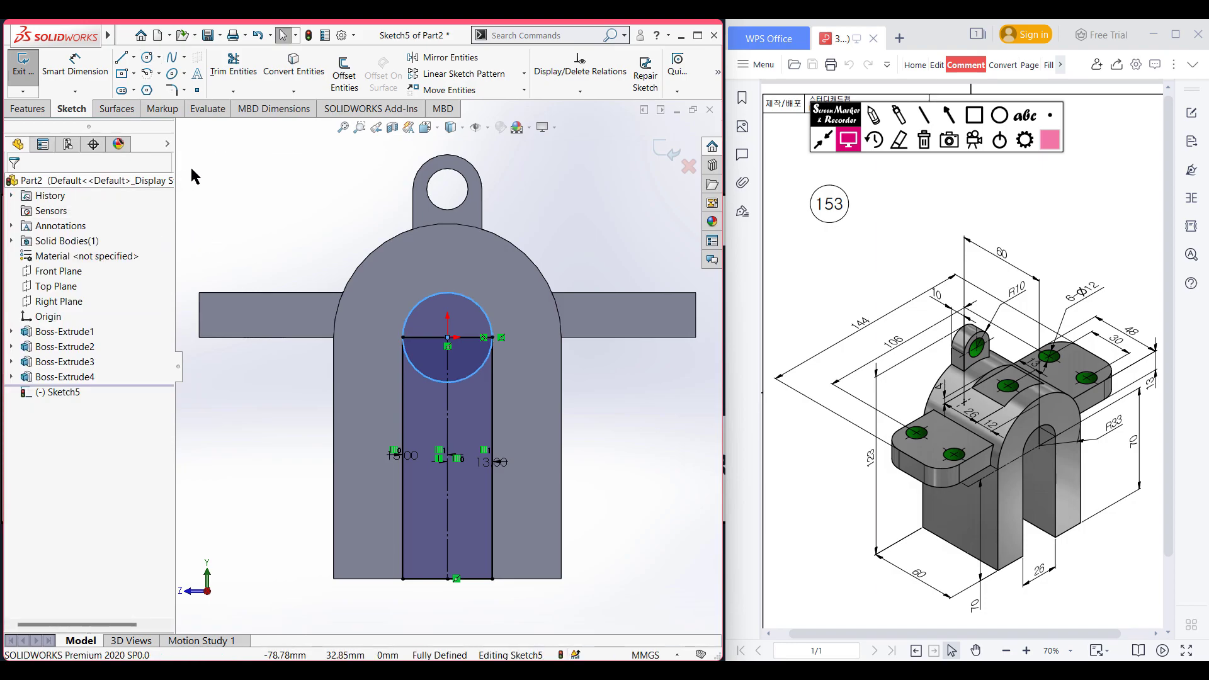
{"action": "right_click_drag", "start_coordinate": [253, 160], "coordinate": [228, 218]}
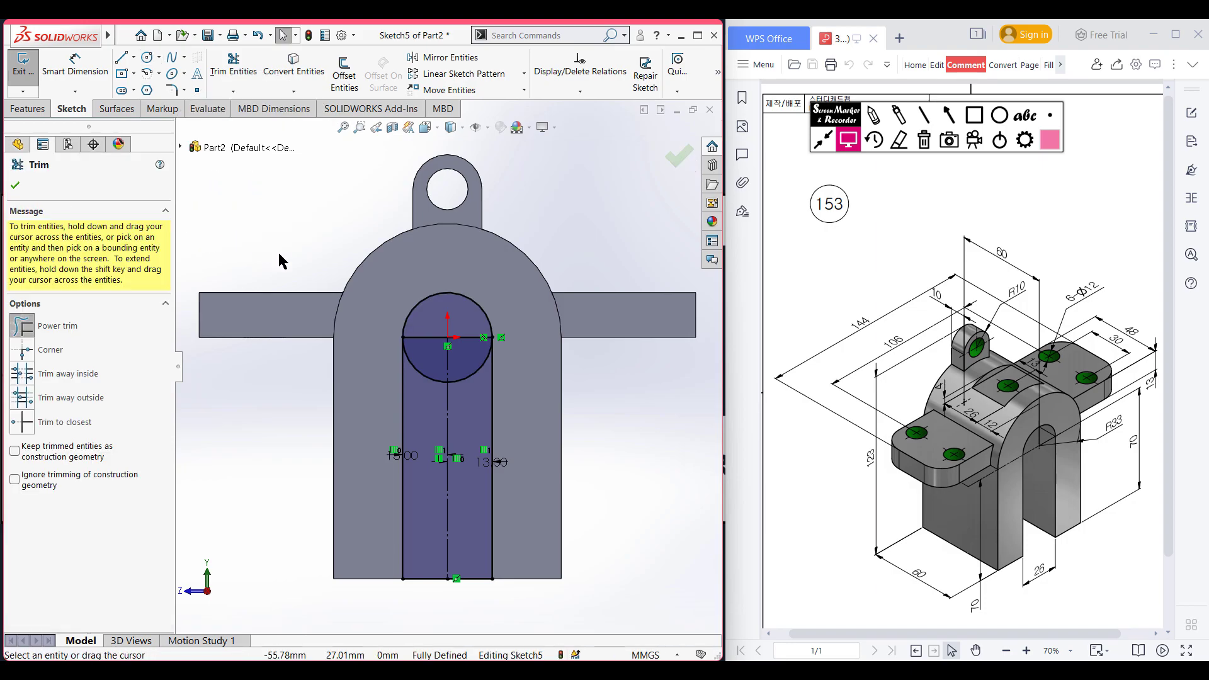
Trim the circle's lower arc and chord, delete the conflicting dimension D2, and view isometric.
{"action": "mouse_move", "coordinate": [426, 383]}
{"action": "left_mouse_down"}
{"action": "mouse_move", "coordinate": [426, 323]}
{"action": "mouse_move", "coordinate": [454, 319]}
{"action": "mouse_move", "coordinate": [473, 380]}
{"action": "left_mouse_up"}
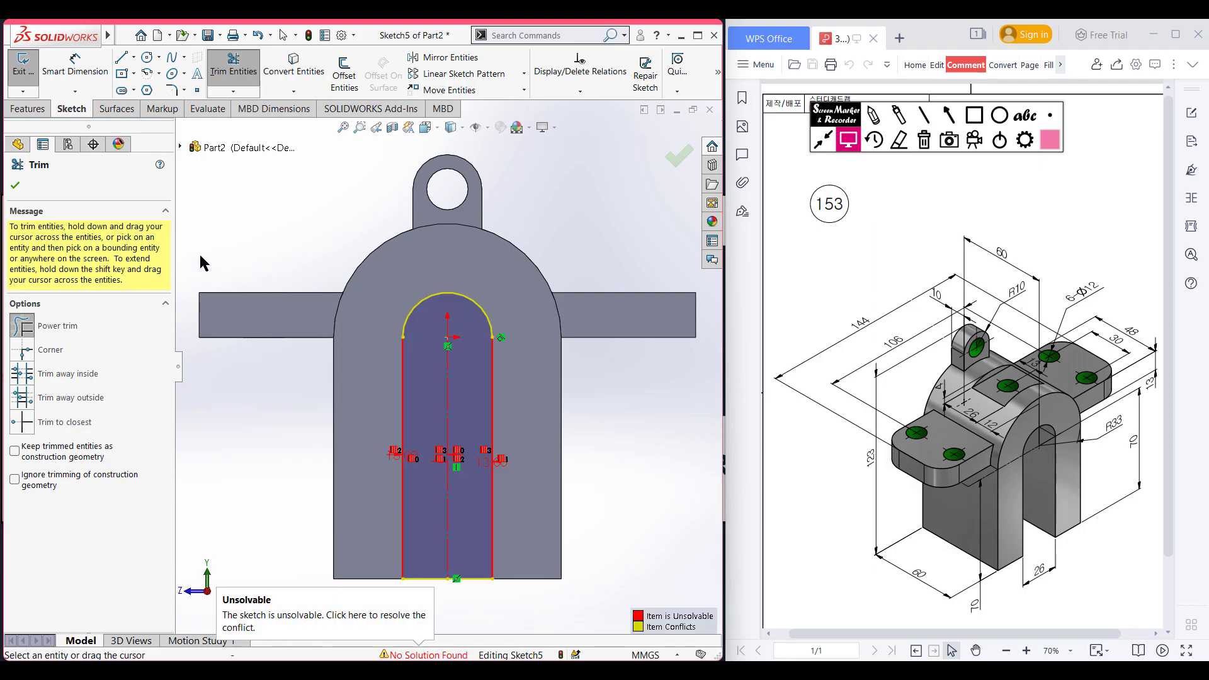
{"action": "left_click", "coordinate": [13, 187]}
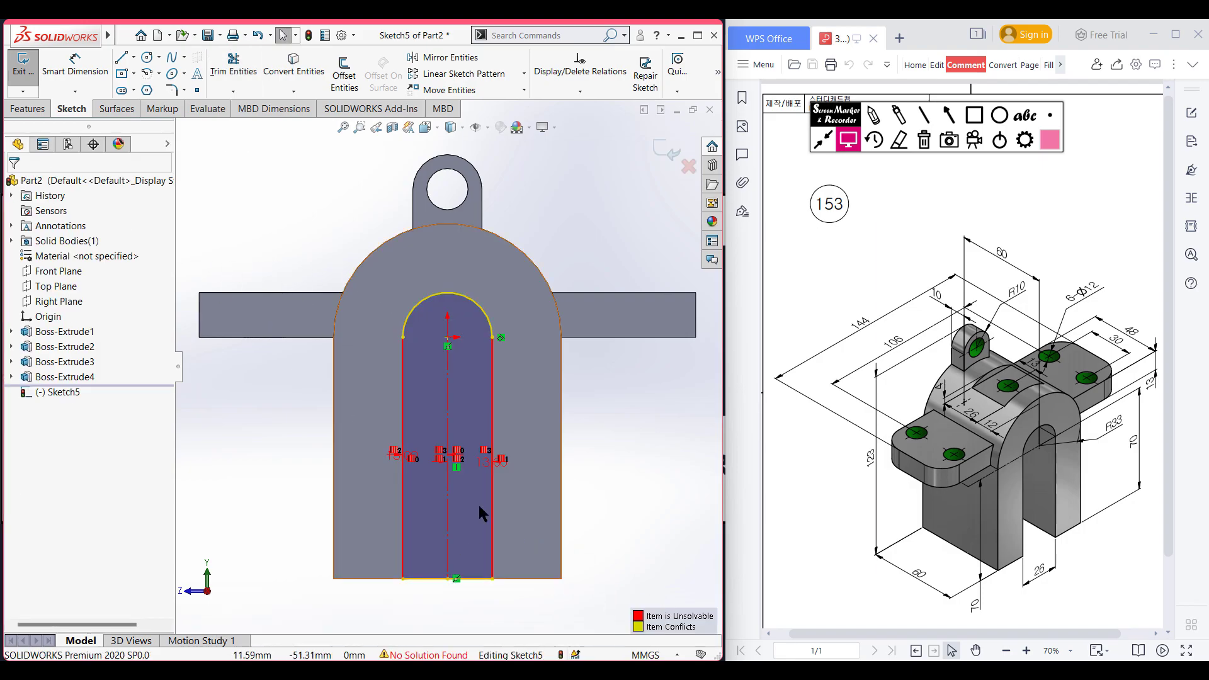
{"action": "right_click", "coordinate": [477, 464]}
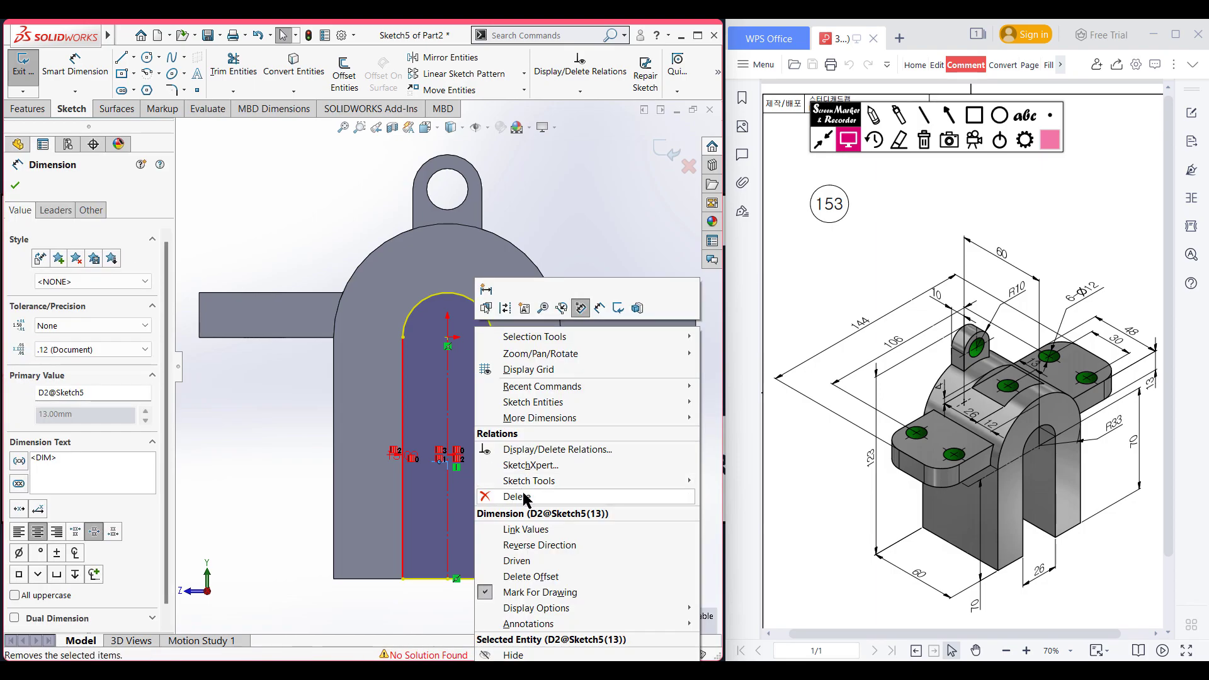
{"action": "left_click", "coordinate": [497, 493]}
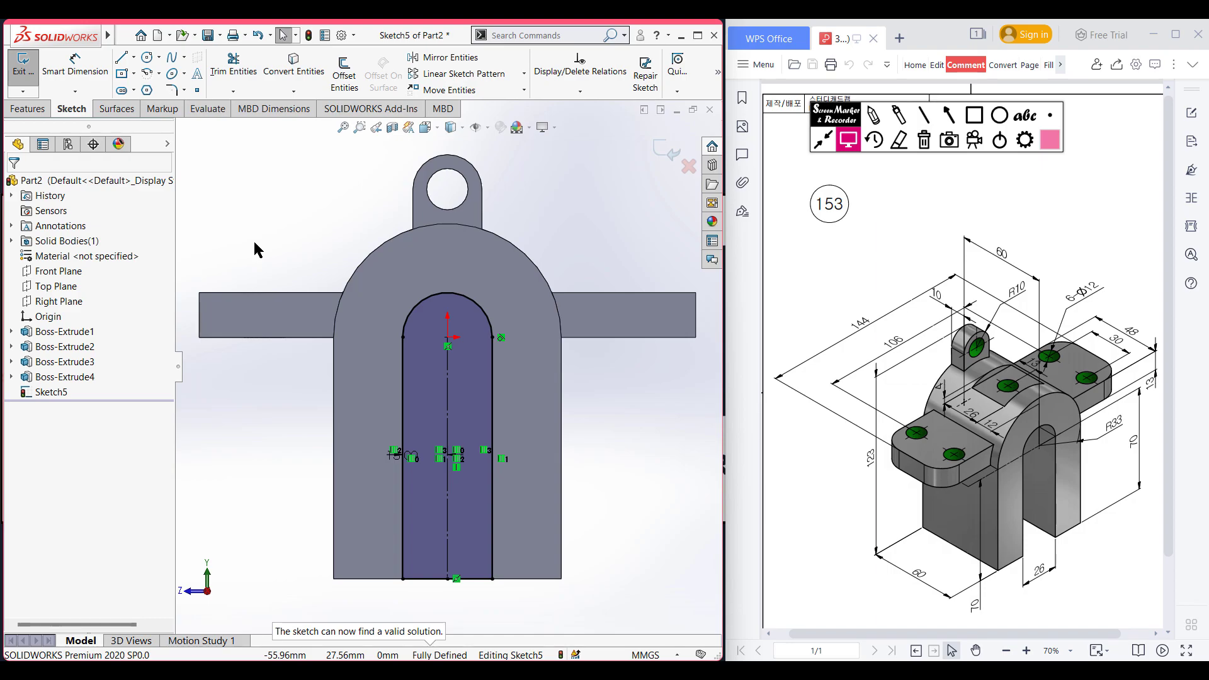
{"action": "key", "text": "ctrl+7"}
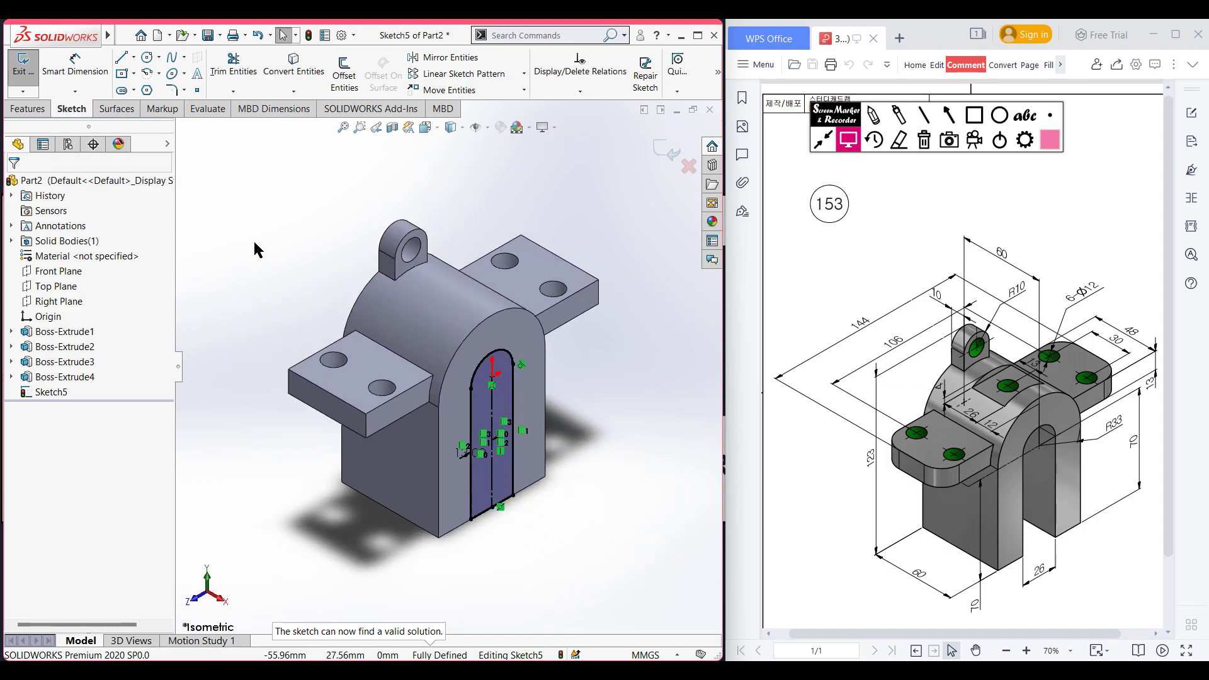
{"action": "left_click", "coordinate": [28, 108]}
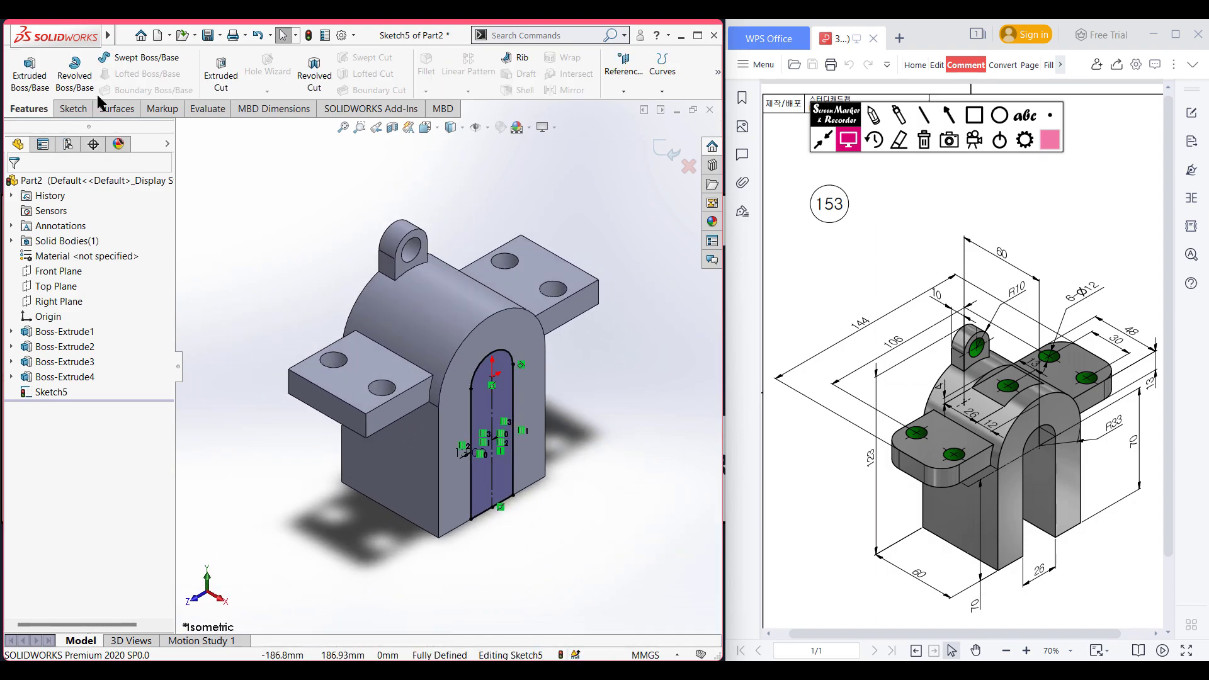
Extruded-cut the rounded-top slot Through All - Both.
{"action": "left_click", "coordinate": [221, 82]}
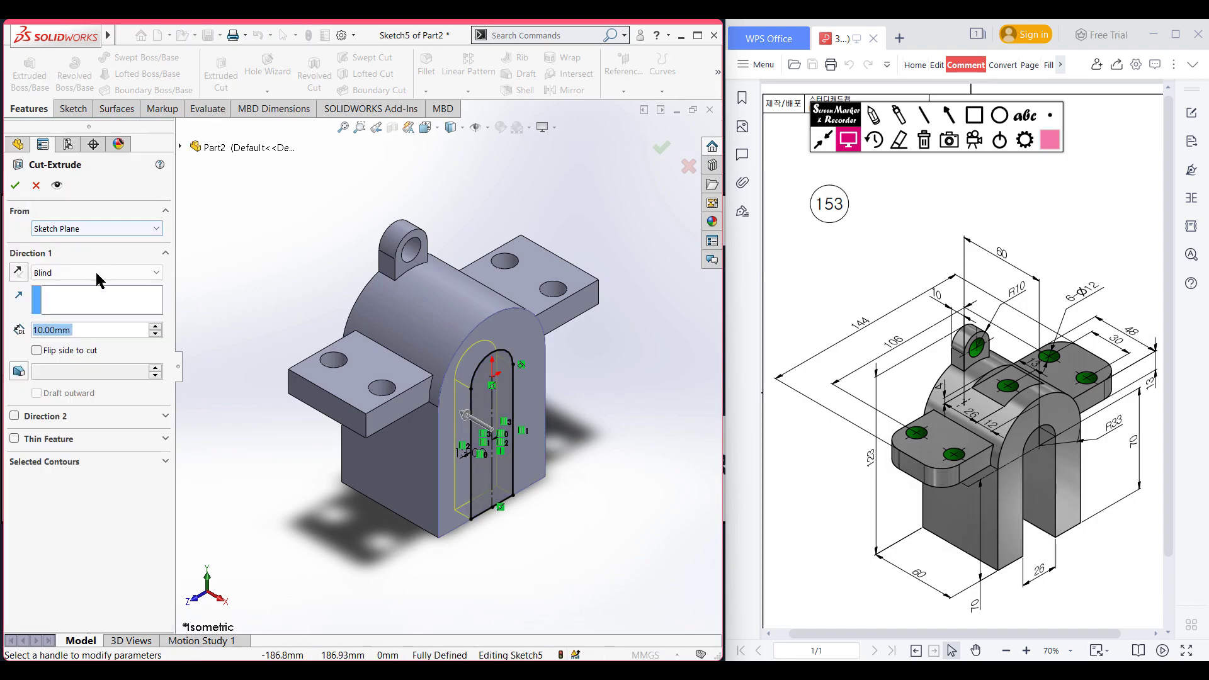
{"action": "left_click", "coordinate": [96, 272]}
{"action": "left_click", "coordinate": [107, 307]}
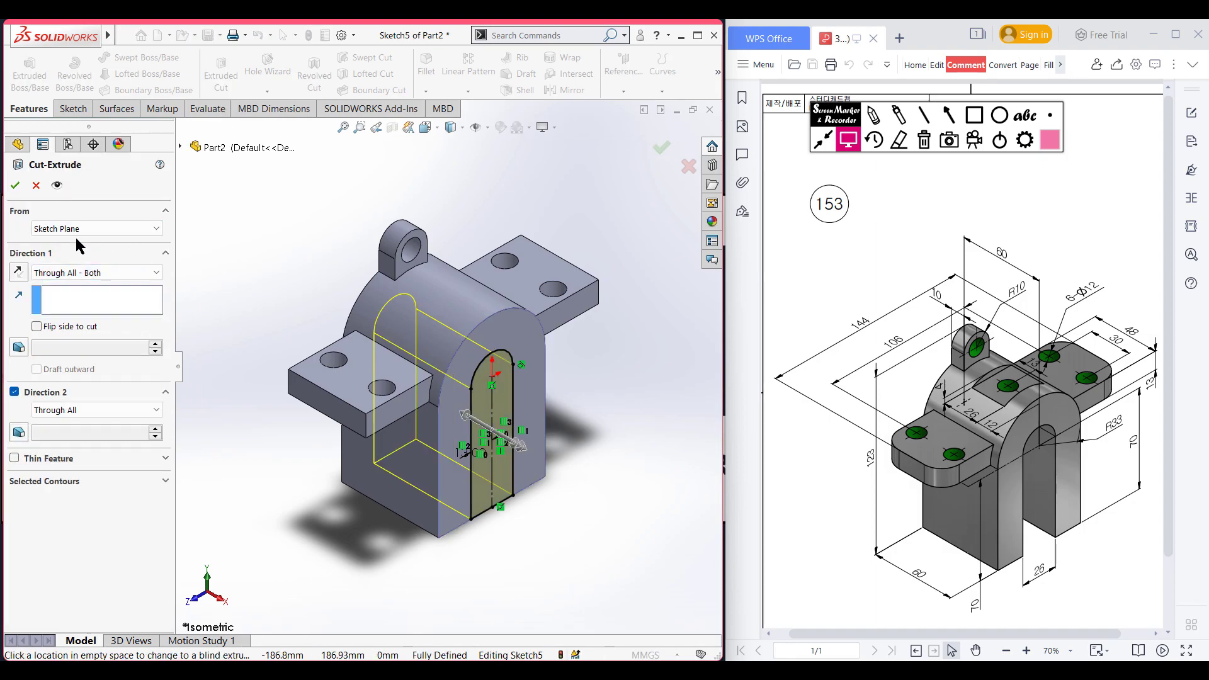
{"action": "left_click", "coordinate": [17, 186]}
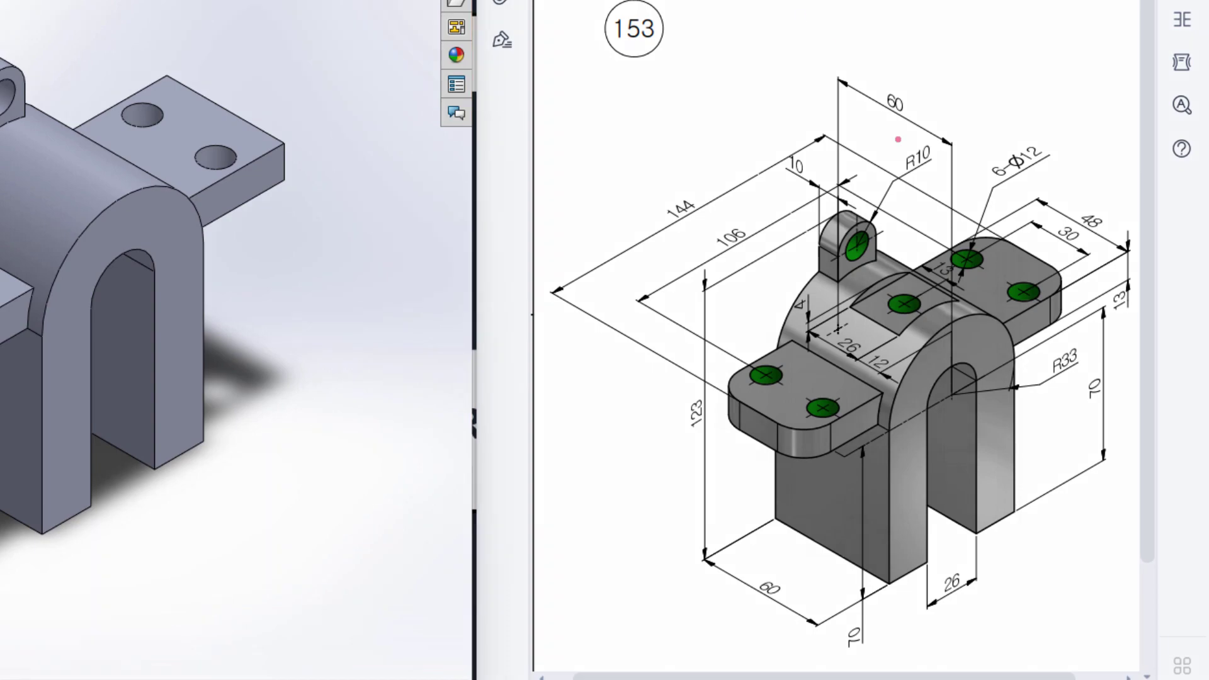
{"action": "mouse_move", "coordinate": [919, 275]}
{"action": "left_mouse_down"}
{"action": "mouse_move", "coordinate": [836, 319]}
{"action": "mouse_move", "coordinate": [944, 317]}
{"action": "mouse_move", "coordinate": [927, 255]}
{"action": "mouse_move", "coordinate": [880, 268]}
{"action": "left_mouse_up"}
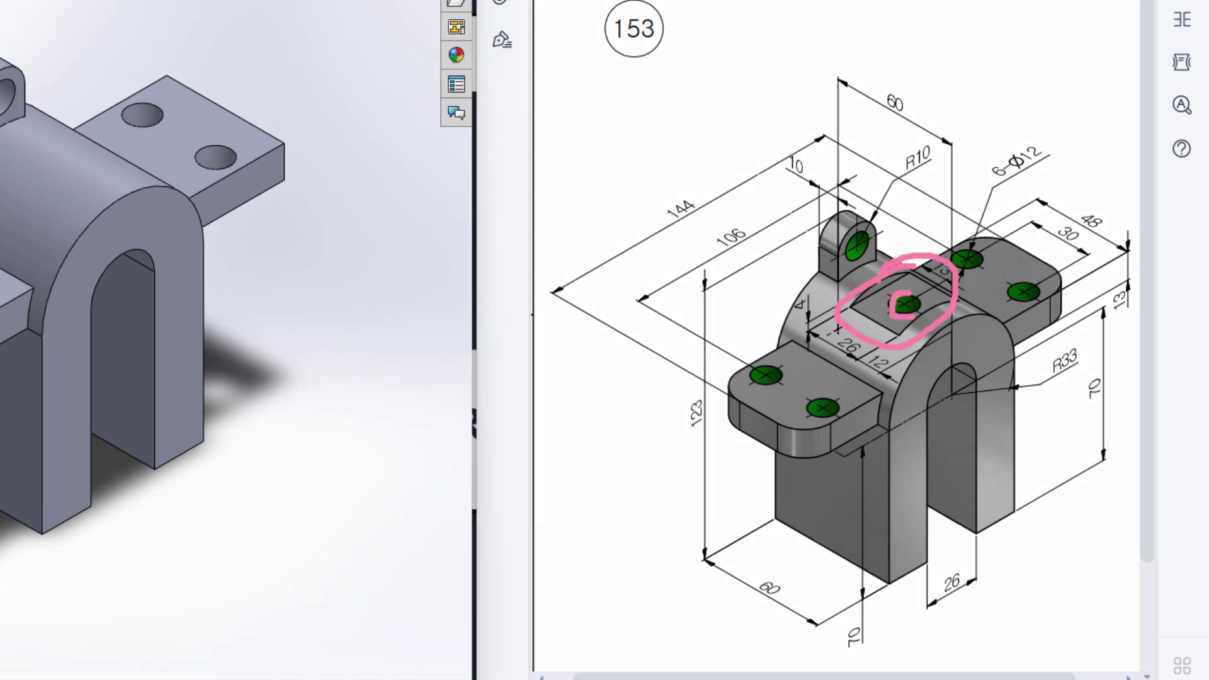
{"action": "left_click_drag", "start_coordinate": [913, 310], "coordinate": [899, 284]}
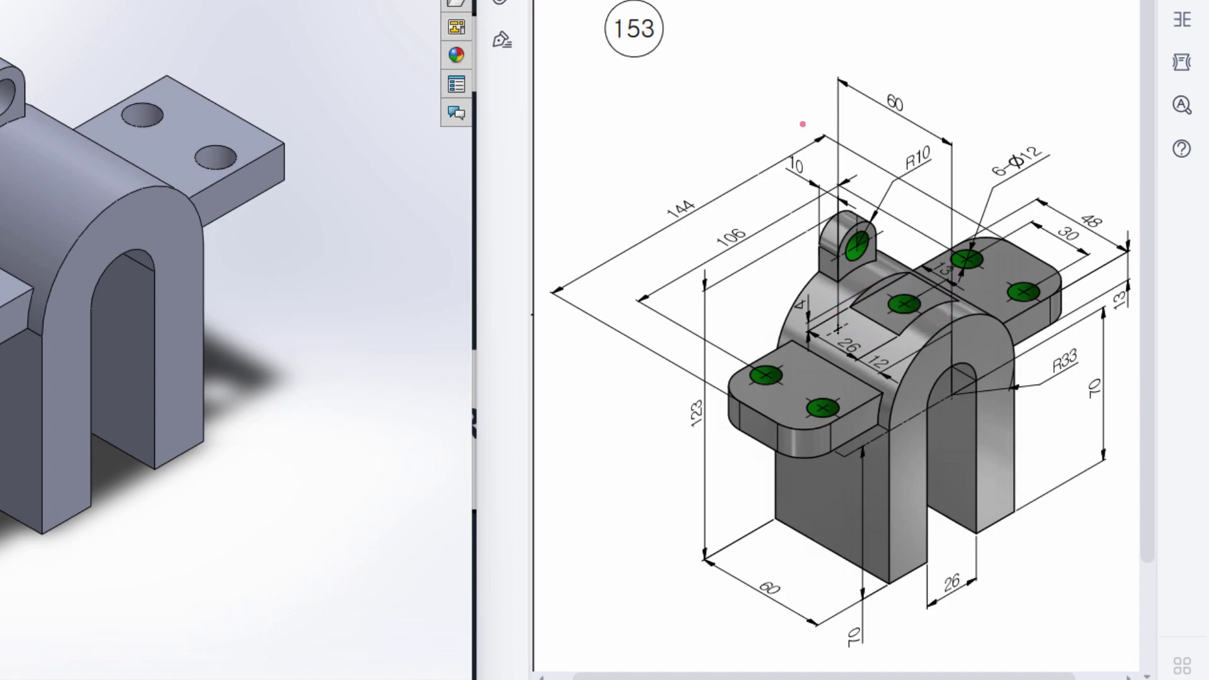
{"action": "mouse_move", "coordinate": [874, 444]}
{"action": "left_mouse_down"}
{"action": "mouse_move", "coordinate": [945, 414]}
{"action": "mouse_move", "coordinate": [1018, 356]}
{"action": "mouse_move", "coordinate": [1013, 328]}
{"action": "mouse_move", "coordinate": [893, 253]}
{"action": "mouse_move", "coordinate": [756, 331]}
{"action": "mouse_move", "coordinate": [876, 442]}
{"action": "left_mouse_up"}
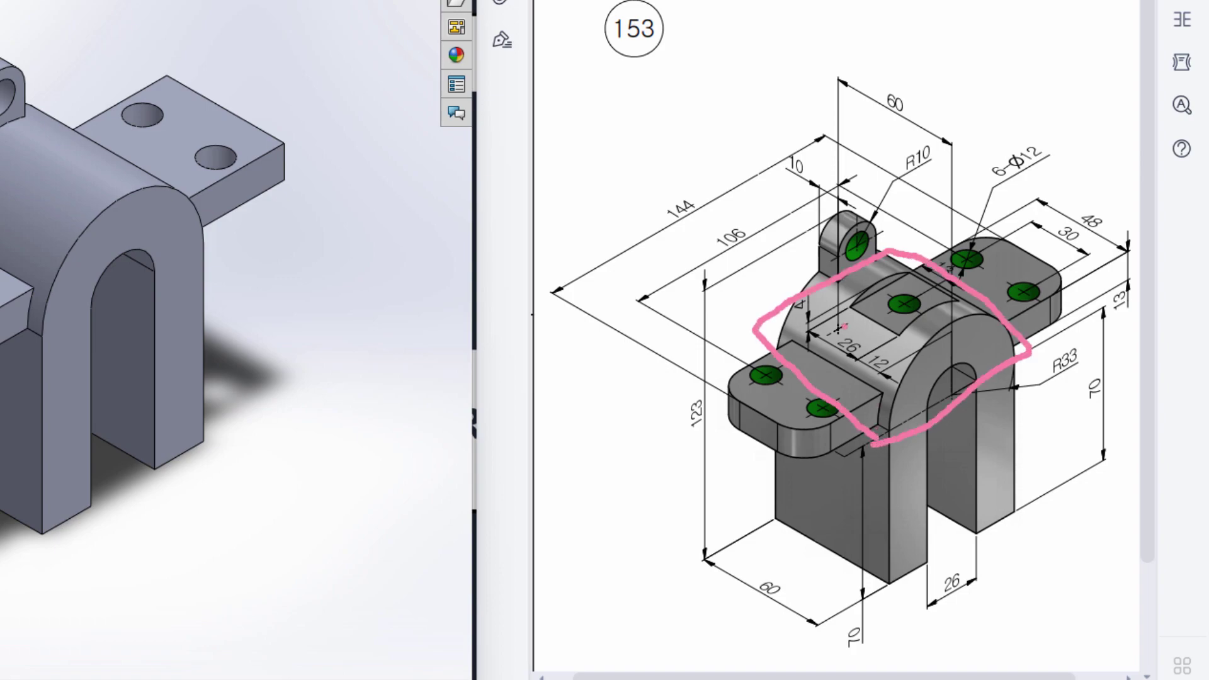
{"action": "mouse_move", "coordinate": [846, 351]}
{"action": "left_mouse_down"}
{"action": "mouse_move", "coordinate": [960, 305]}
{"action": "mouse_move", "coordinate": [916, 269]}
{"action": "mouse_move", "coordinate": [841, 306]}
{"action": "left_mouse_up"}
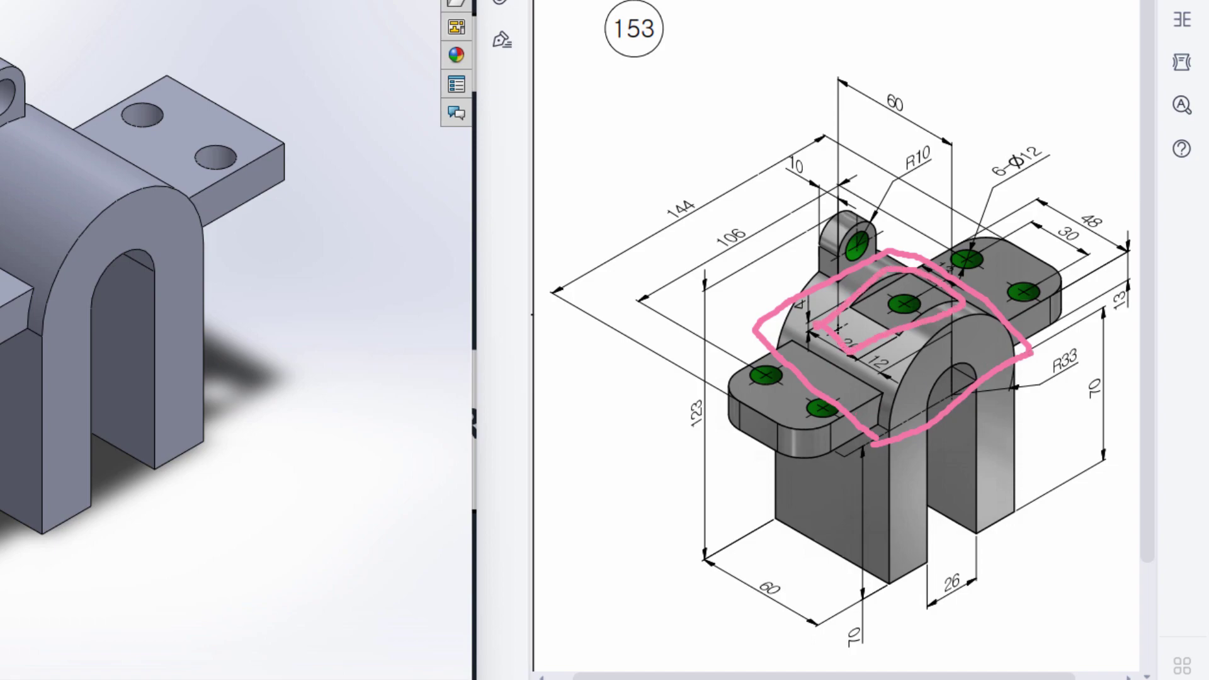
{"action": "mouse_move", "coordinate": [1068, 340]}
{"action": "left_mouse_down"}
{"action": "mouse_move", "coordinate": [1056, 377]}
{"action": "mouse_move", "coordinate": [1075, 341]}
{"action": "left_mouse_up"}
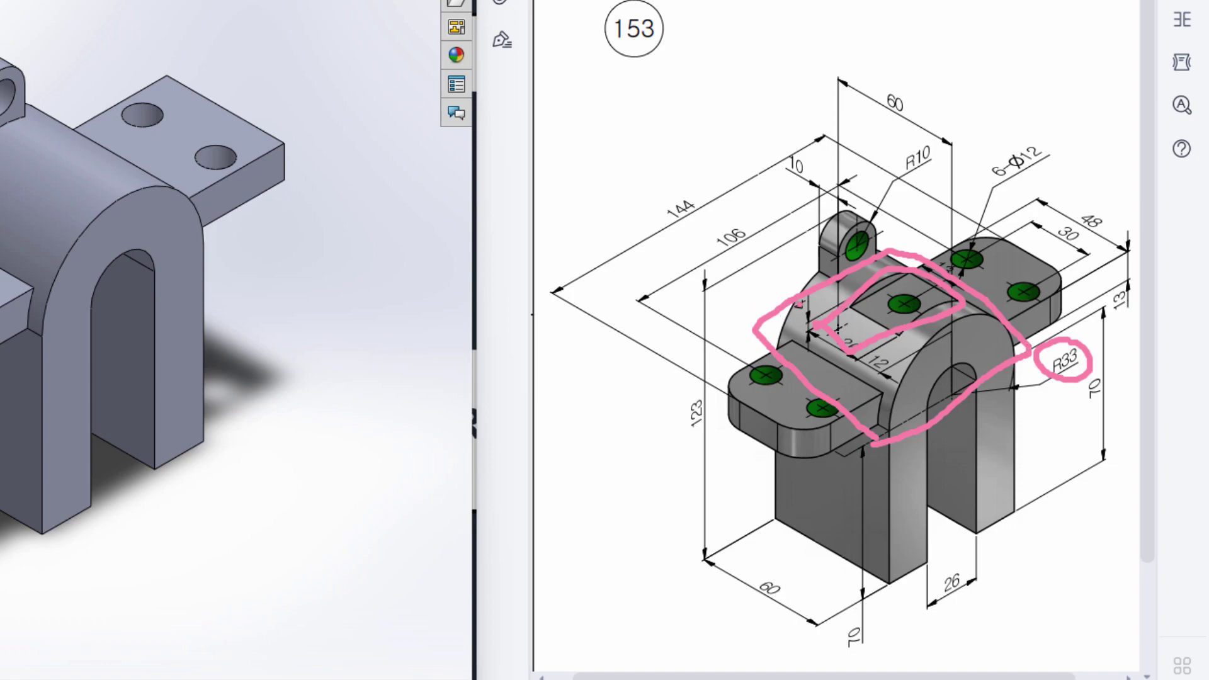
{"action": "left_click_drag", "start_coordinate": [796, 291], "coordinate": [819, 322]}
{"action": "key", "text": "Escape"}
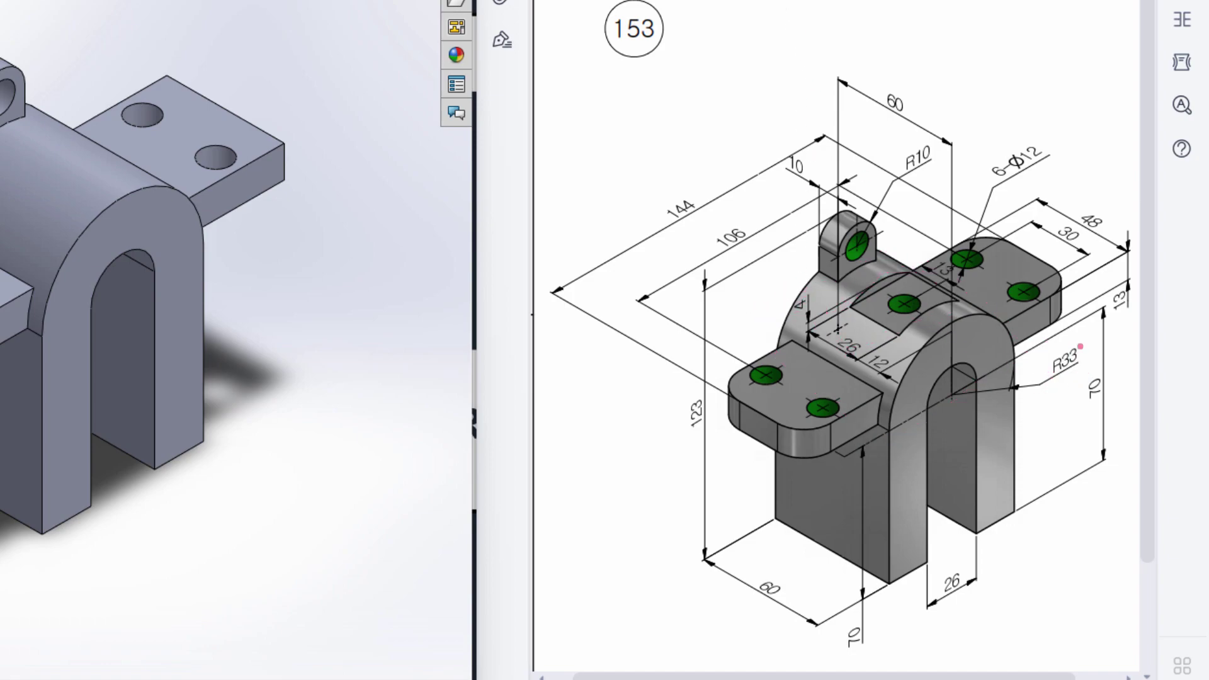
{"action": "mouse_move", "coordinate": [1054, 346]}
{"action": "left_mouse_down"}
{"action": "mouse_move", "coordinate": [1090, 374]}
{"action": "mouse_move", "coordinate": [1078, 340]}
{"action": "left_mouse_up"}
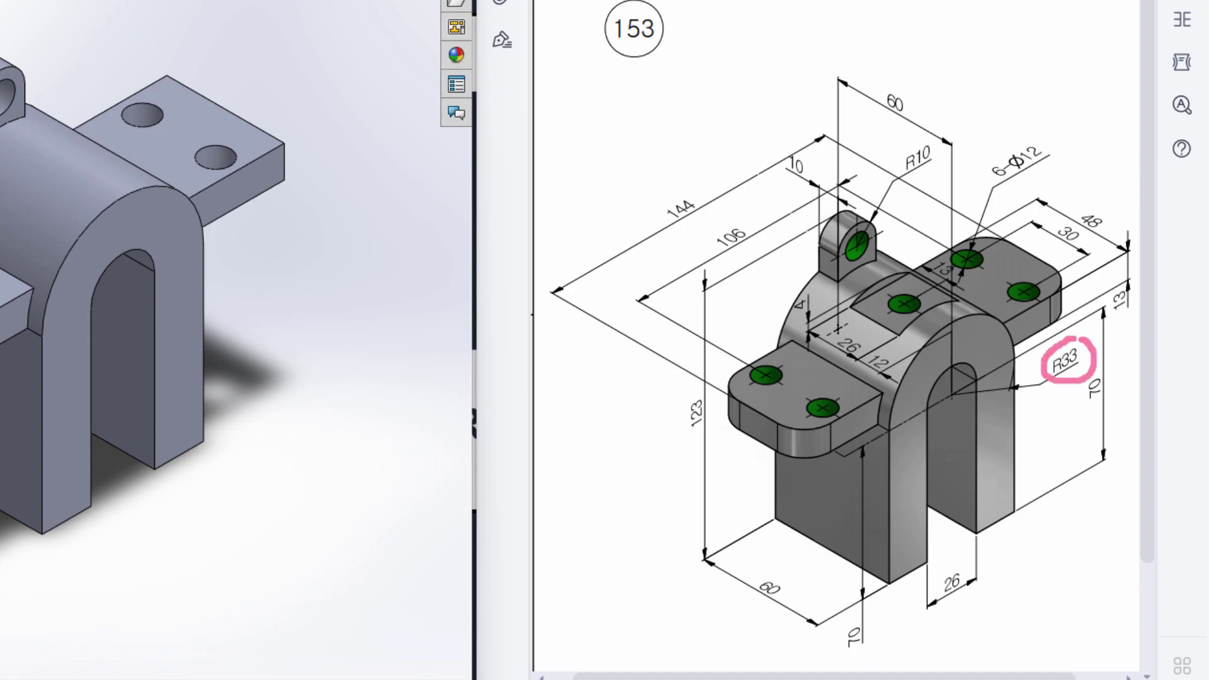
{"action": "mouse_move", "coordinate": [820, 301]}
{"action": "left_mouse_down"}
{"action": "mouse_move", "coordinate": [783, 293]}
{"action": "mouse_move", "coordinate": [787, 320]}
{"action": "left_mouse_up"}
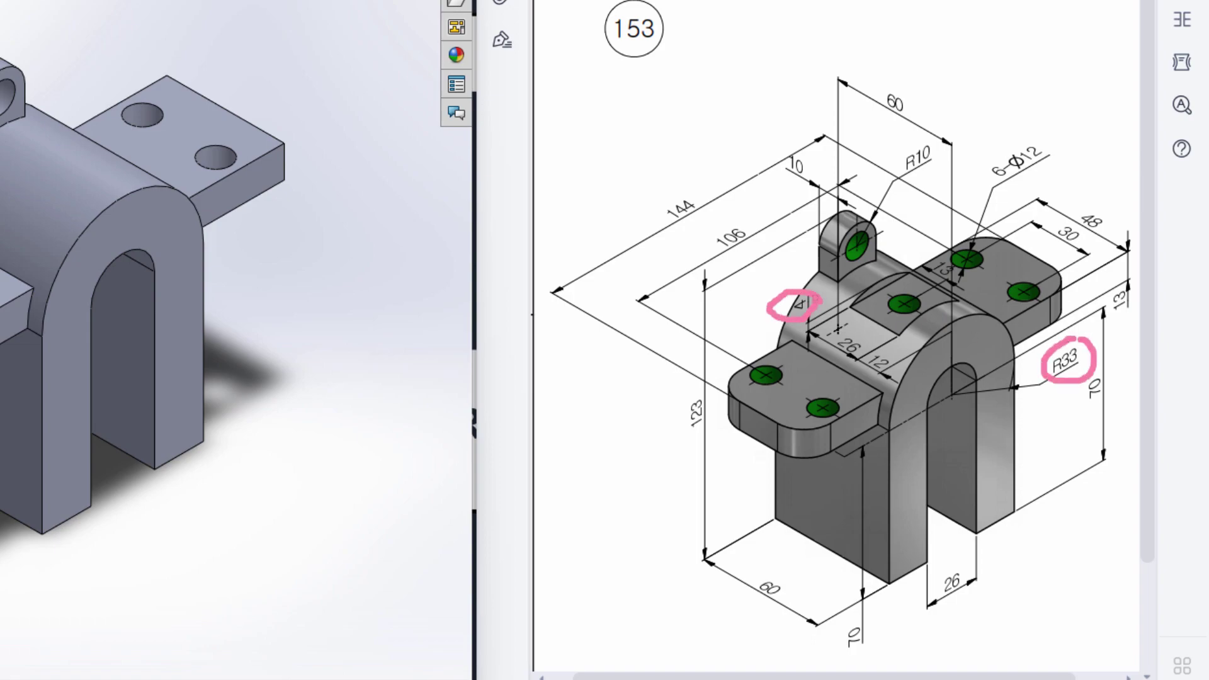
{"action": "key", "text": "Escape"}
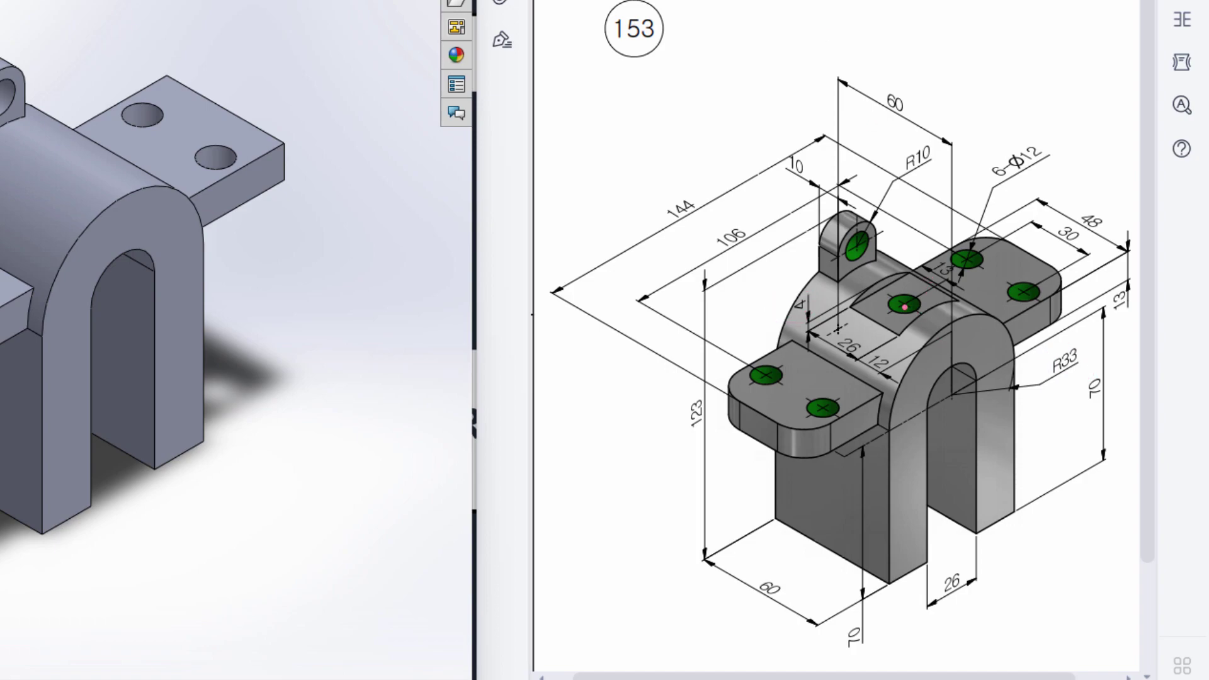
{"action": "left_click_drag", "start_coordinate": [925, 273], "coordinate": [850, 313]}
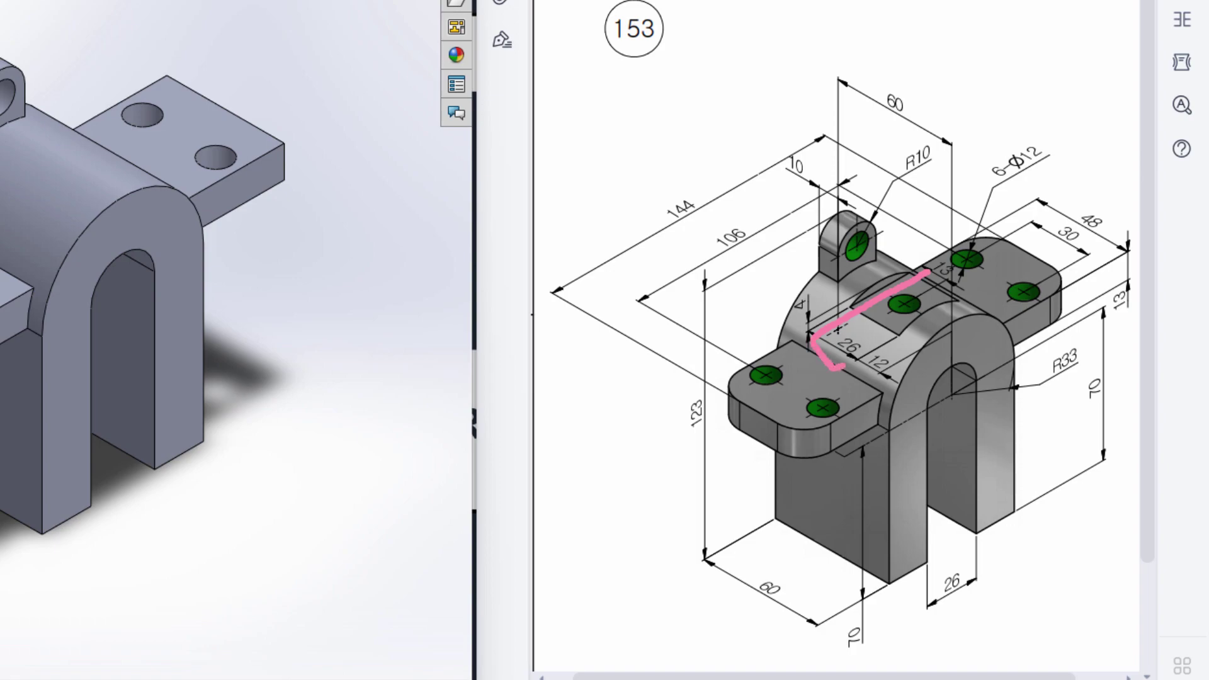
{"action": "mouse_move", "coordinate": [878, 355]}
{"action": "left_mouse_down"}
{"action": "mouse_move", "coordinate": [981, 293]}
{"action": "mouse_move", "coordinate": [928, 272]}
{"action": "left_mouse_up"}
{"action": "mouse_move", "coordinate": [851, 321]}
{"action": "left_mouse_down"}
{"action": "mouse_move", "coordinate": [859, 345]}
{"action": "mouse_move", "coordinate": [884, 340]}
{"action": "left_mouse_up"}
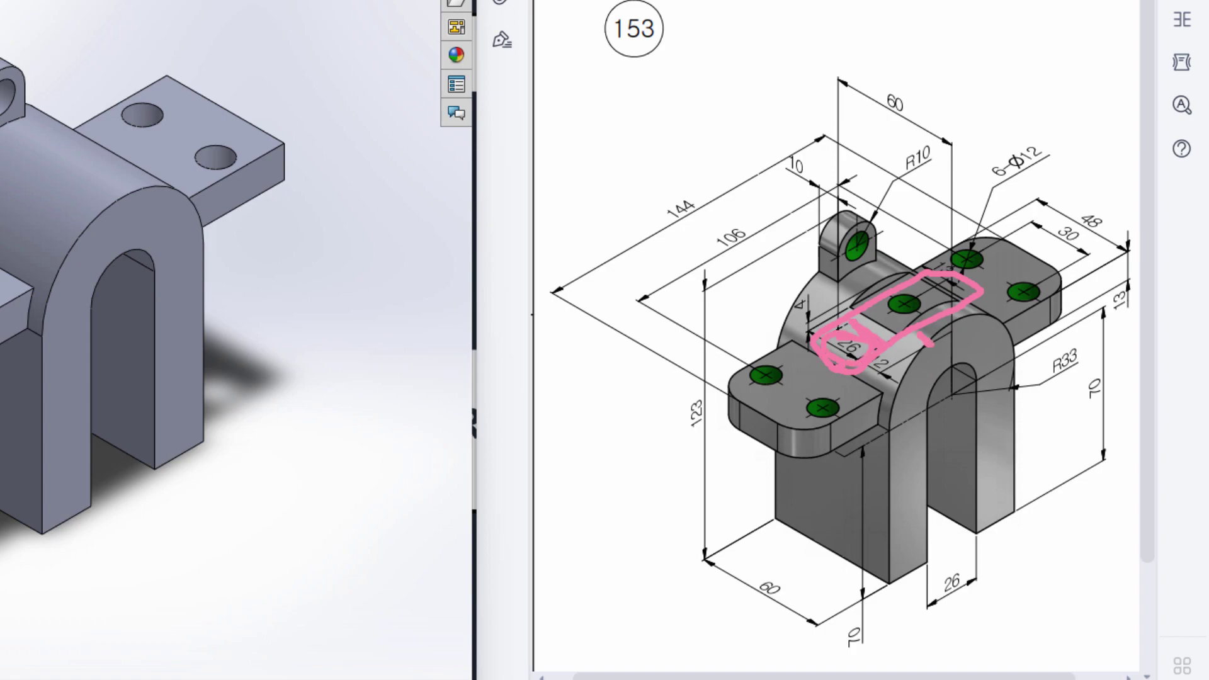
{"action": "left_click_drag", "start_coordinate": [872, 373], "coordinate": [908, 368]}
{"action": "key", "text": "Escape"}
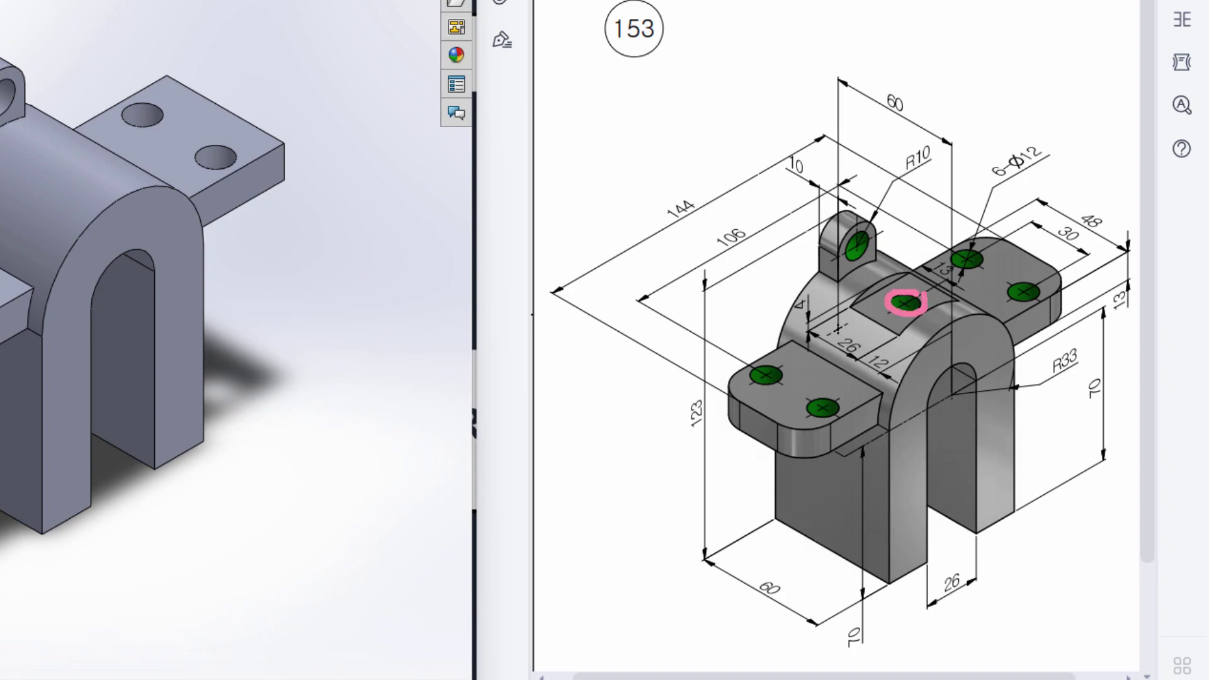
{"action": "mouse_move", "coordinate": [1047, 133]}
{"action": "left_mouse_down"}
{"action": "mouse_move", "coordinate": [998, 149]}
{"action": "mouse_move", "coordinate": [1008, 173]}
{"action": "mouse_move", "coordinate": [1039, 170]}
{"action": "mouse_move", "coordinate": [1049, 131]}
{"action": "left_mouse_up"}
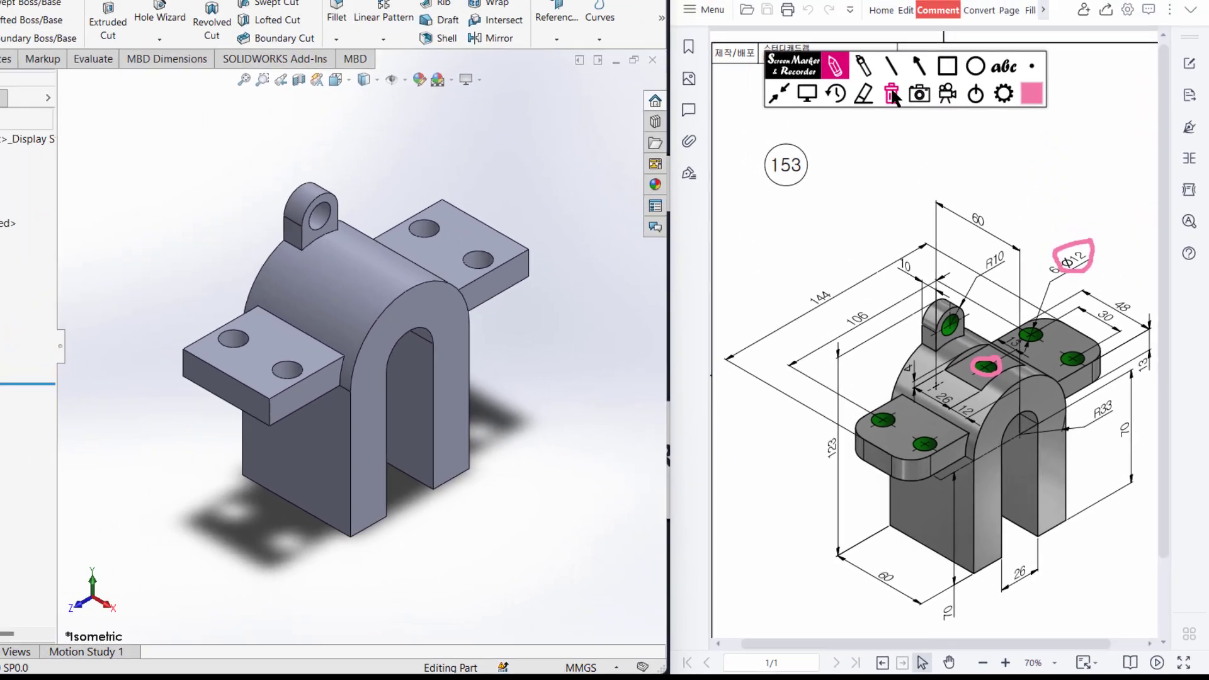
{"action": "left_click", "coordinate": [928, 144]}
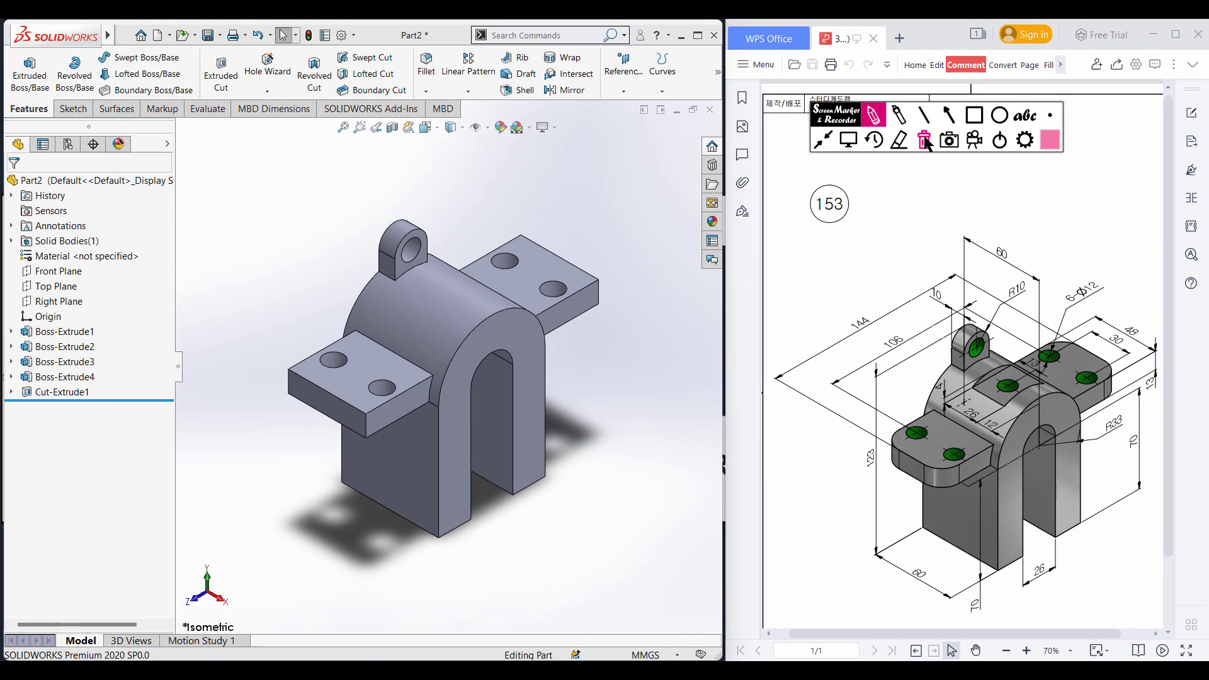
Create Plane1 offset 29 mm (33-4) from the Top Plane and select it.
{"action": "left_click", "coordinate": [849, 139]}
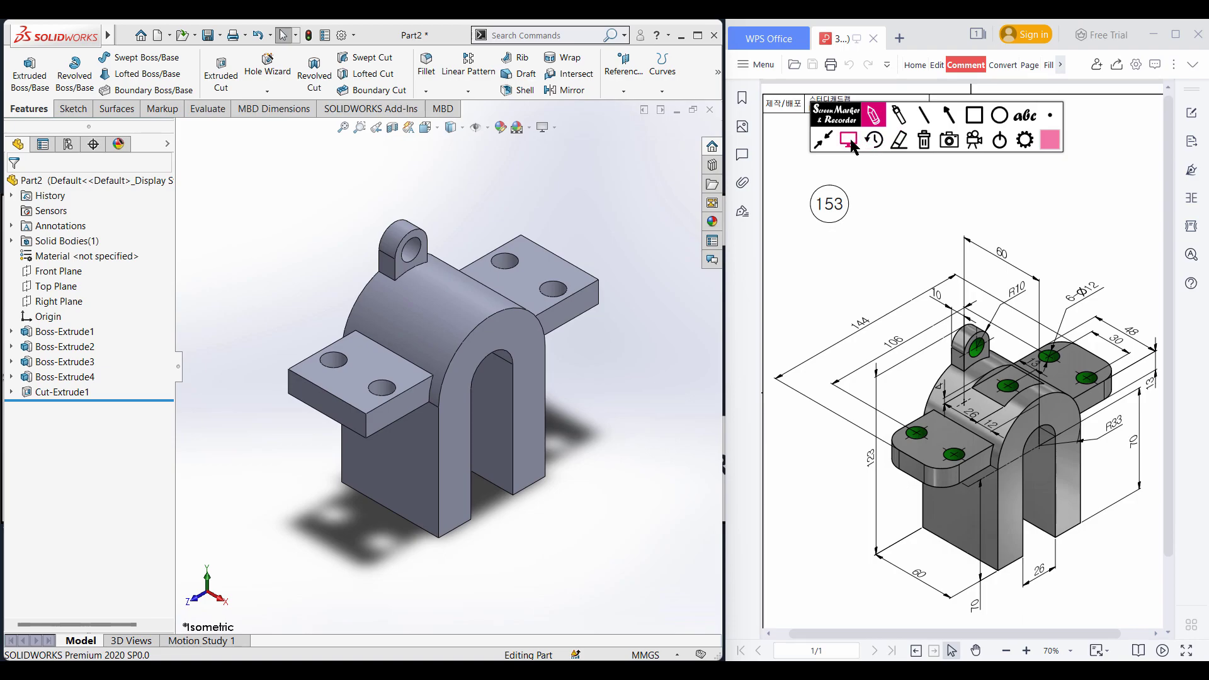
{"action": "left_click", "coordinate": [71, 287]}
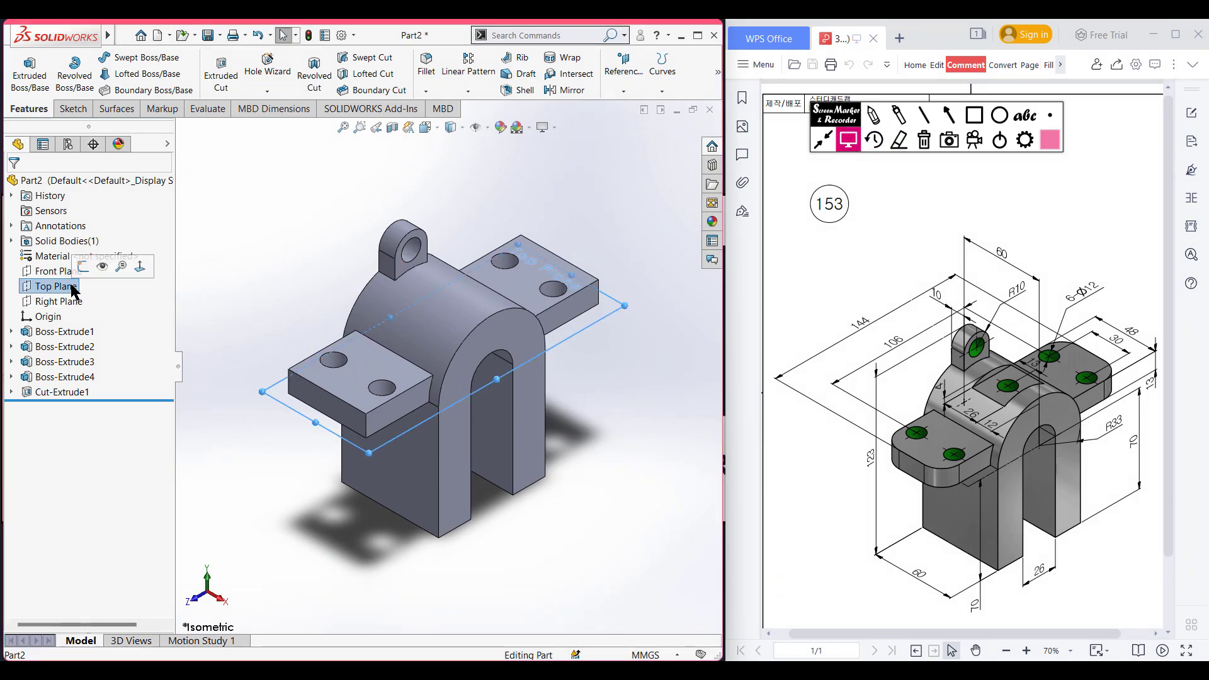
{"action": "left_click", "coordinate": [623, 72]}
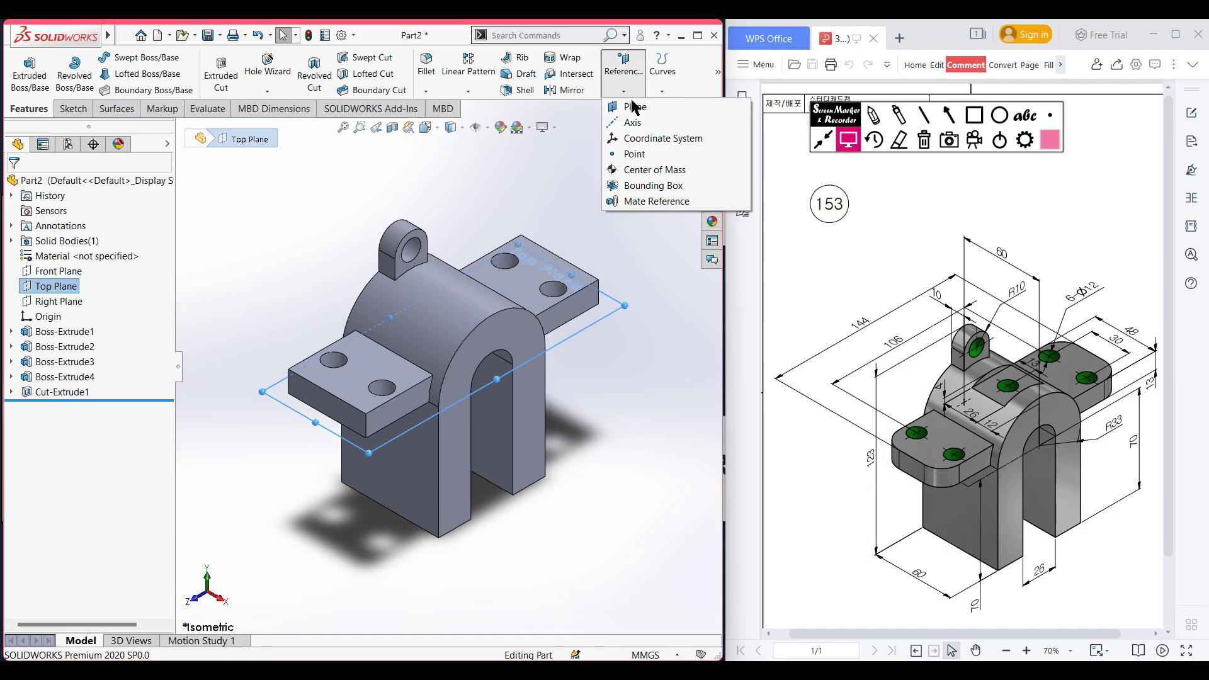
{"action": "left_click", "coordinate": [634, 108]}
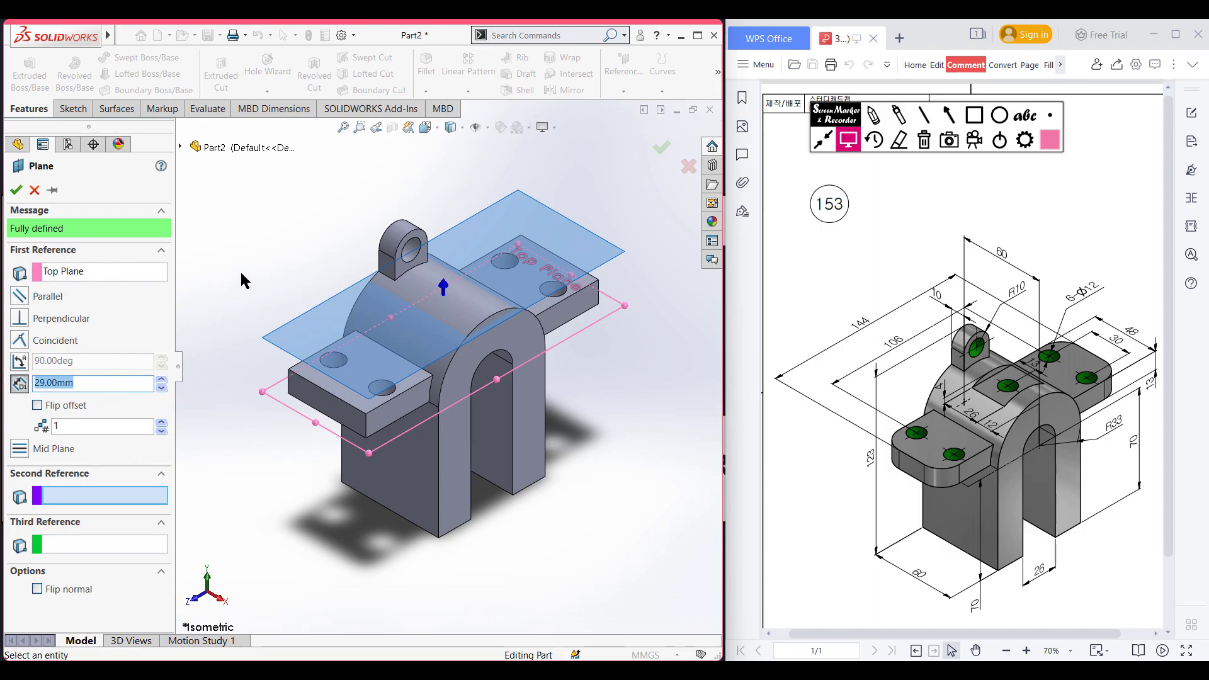
{"action": "type", "text": "33-4"}
{"action": "key", "text": "Return"}
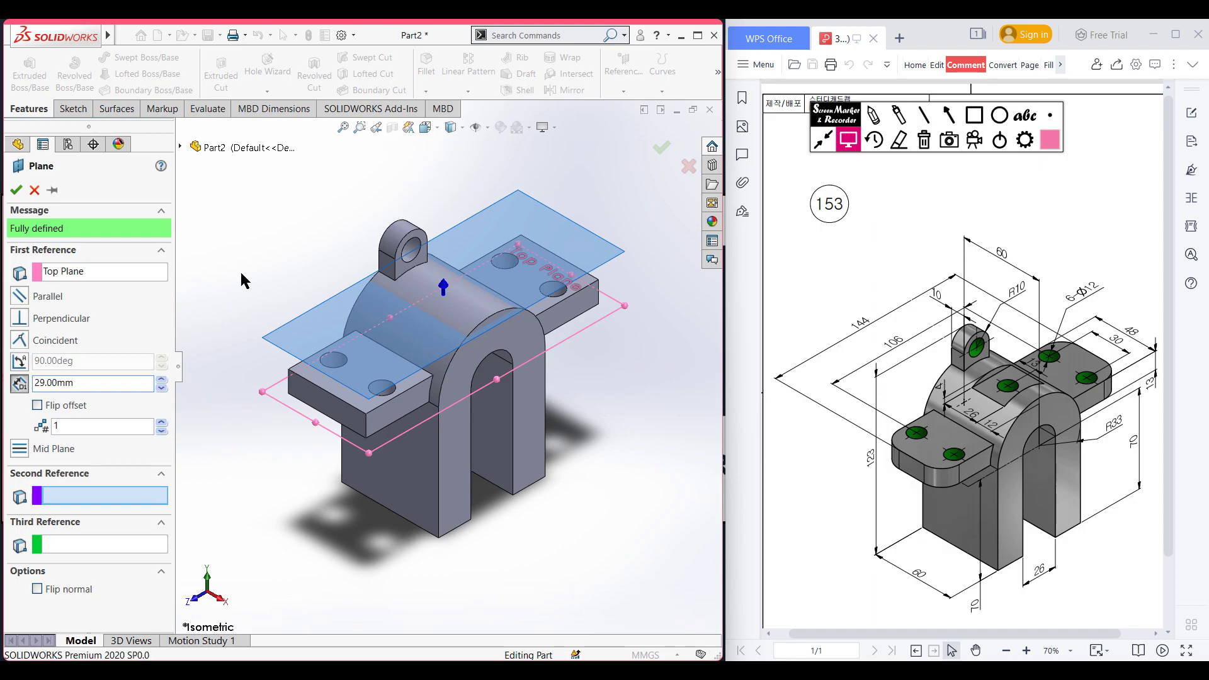
{"action": "left_click", "coordinate": [16, 190]}
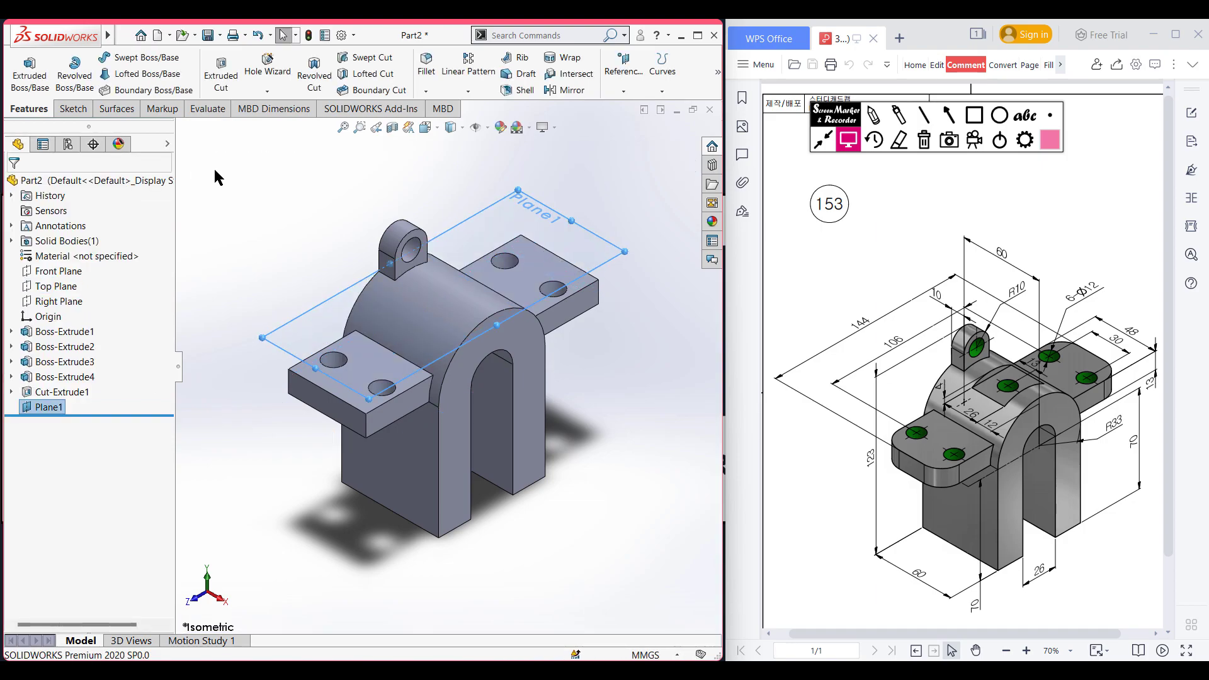
{"action": "left_click", "coordinate": [282, 204]}
Start a sketch on Plane1 and draw a rectangle up to the top edge over the slot.
{"action": "left_click", "coordinate": [51, 406]}
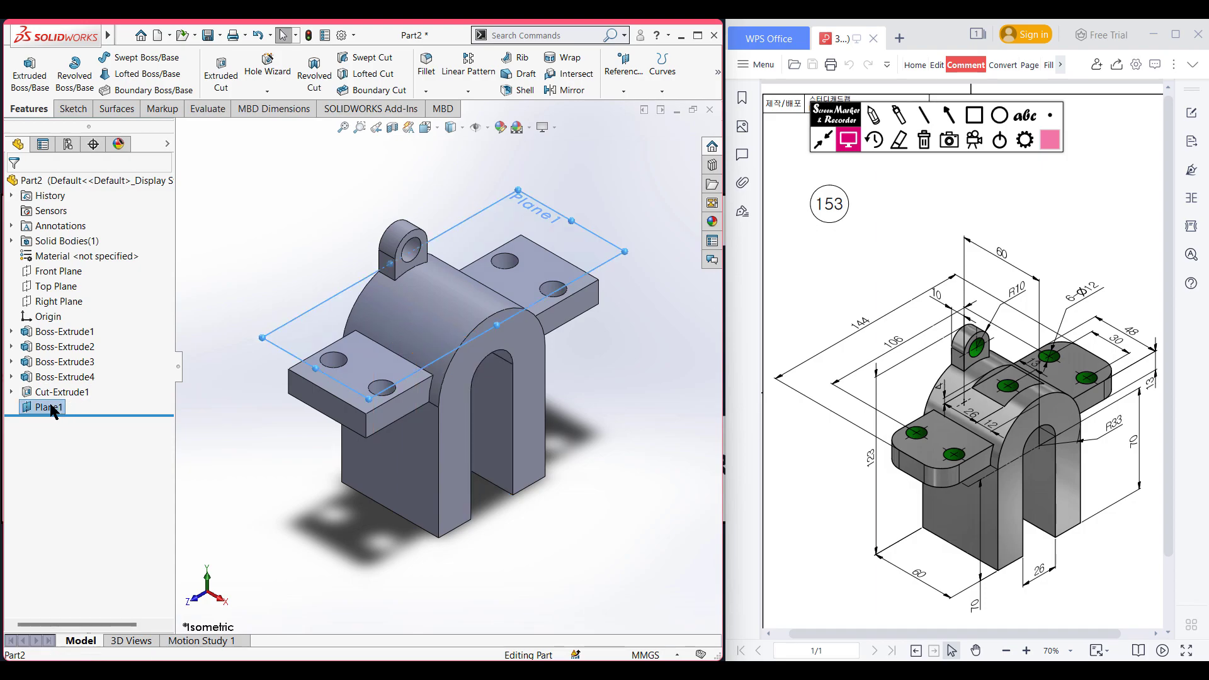
{"action": "right_click", "coordinate": [51, 408]}
{"action": "left_click", "coordinate": [64, 386]}
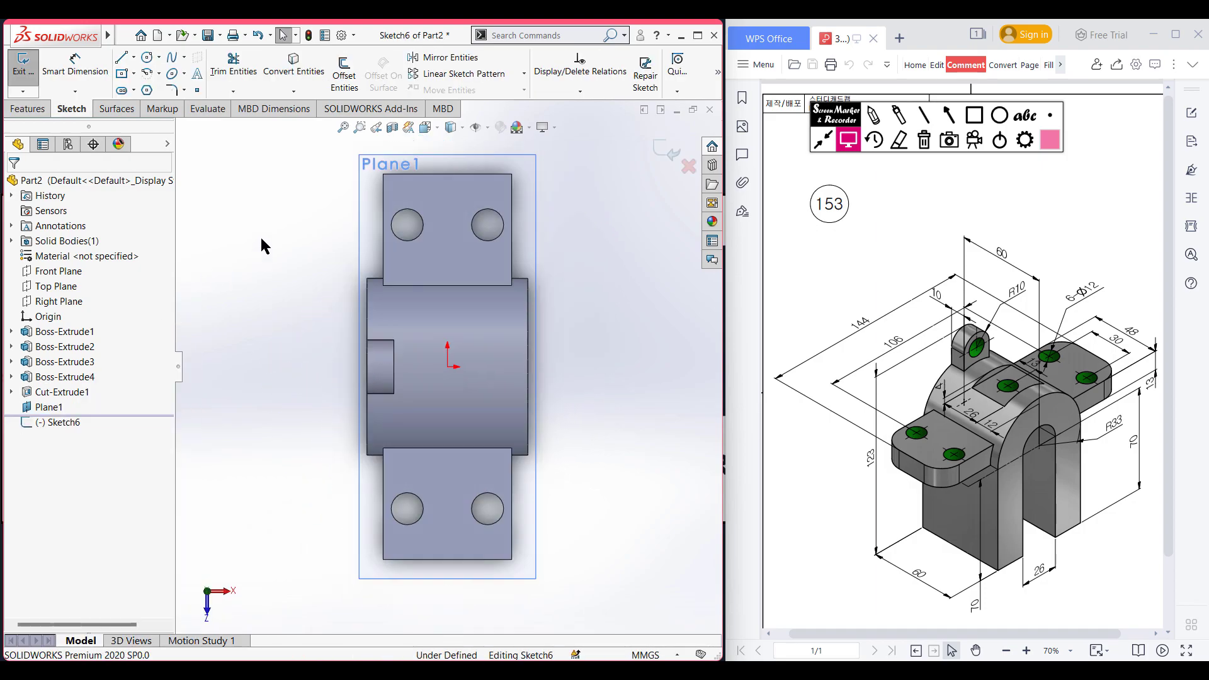
{"action": "left_click", "coordinate": [124, 75]}
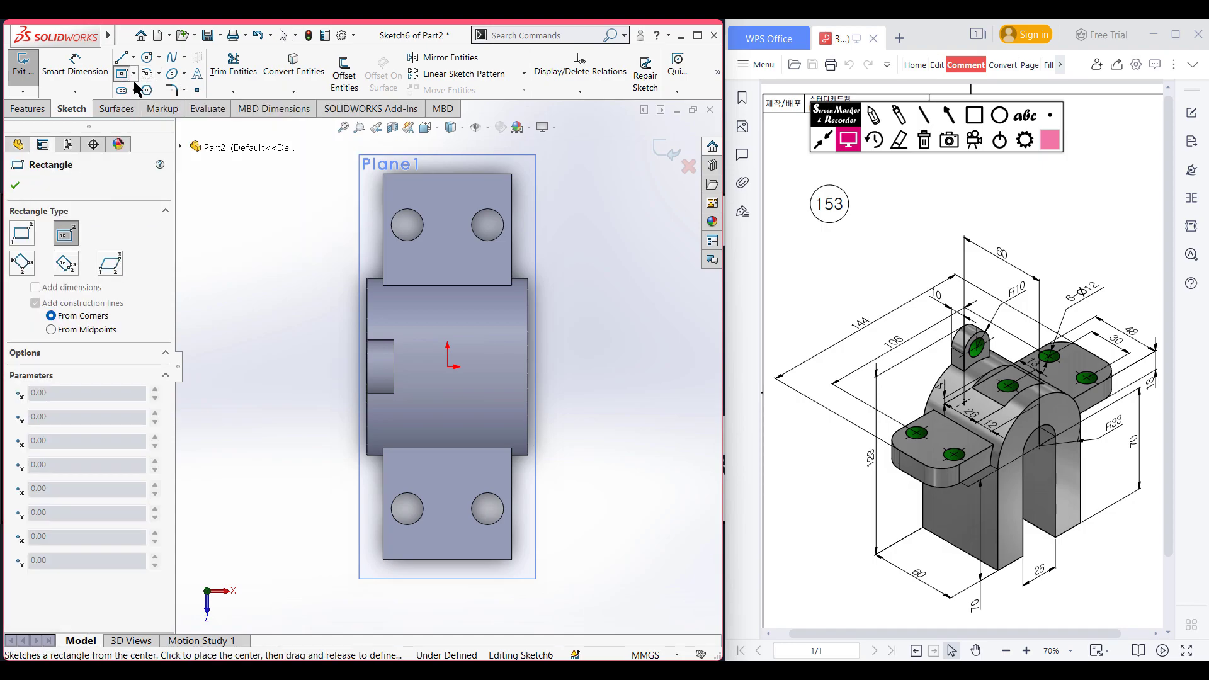
{"action": "left_click", "coordinate": [482, 371]}
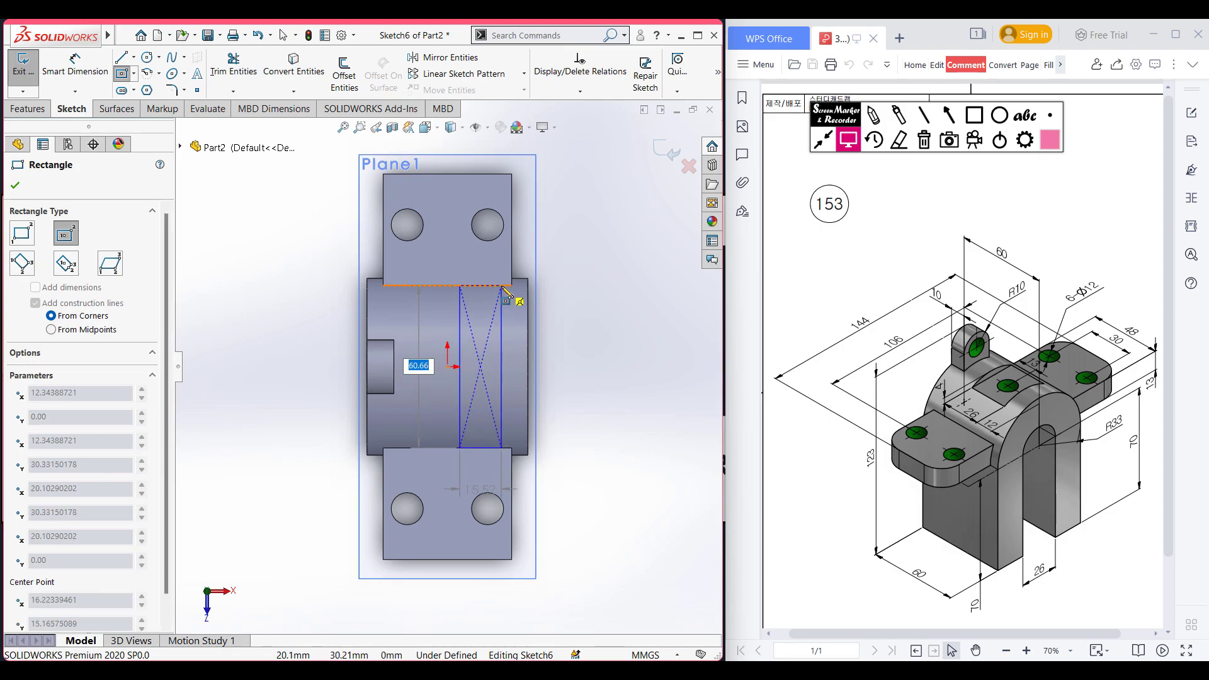
{"action": "left_click", "coordinate": [502, 286]}
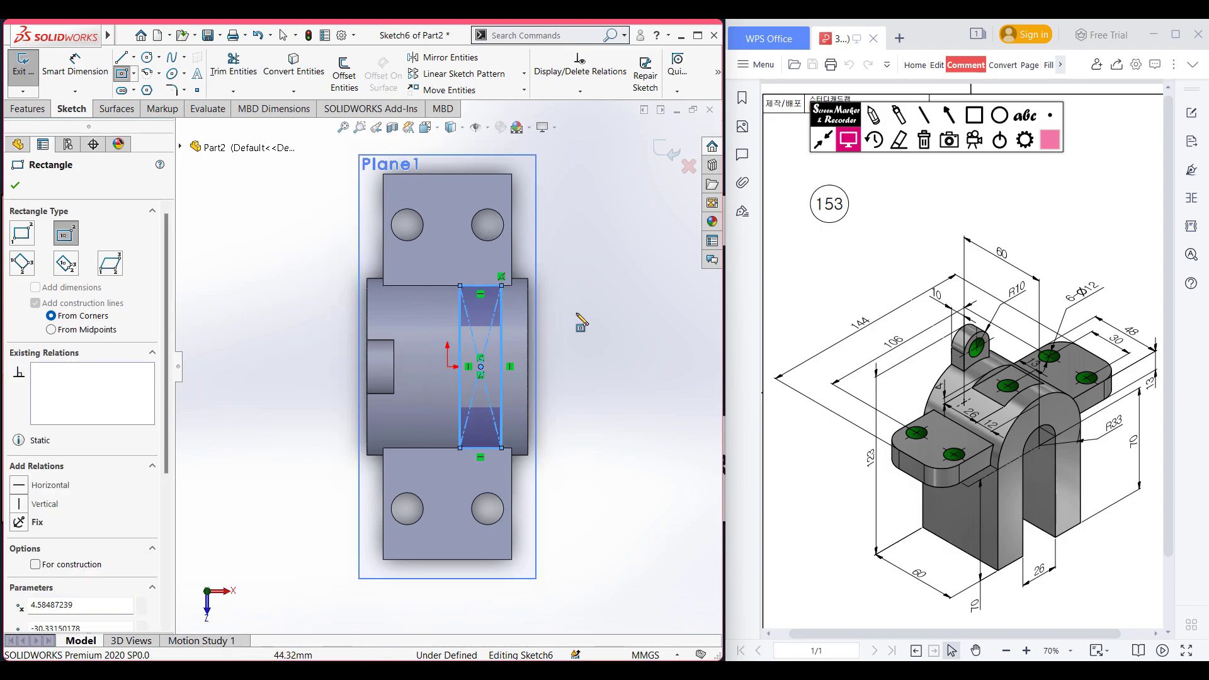
Dimension the rectangle 12 mm from the model edge and 26 mm wide.
{"action": "right_click_drag", "start_coordinate": [600, 322], "coordinate": [613, 257]}
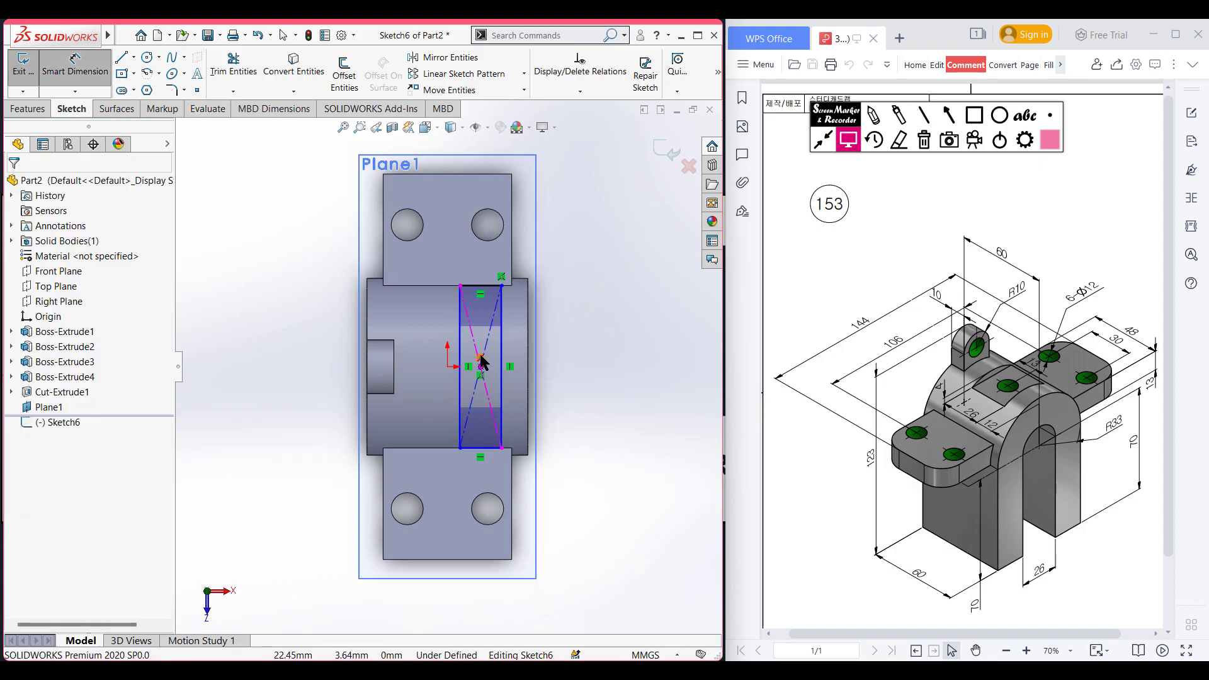
{"action": "left_click", "coordinate": [502, 377]}
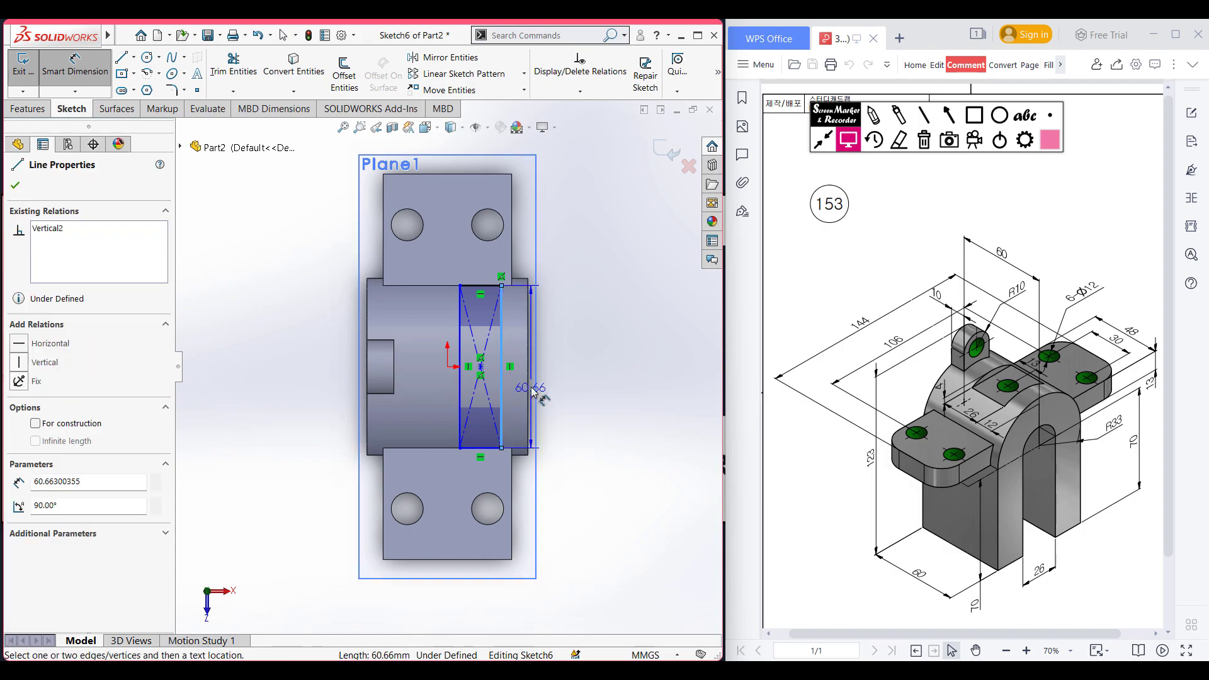
{"action": "left_click", "coordinate": [529, 389]}
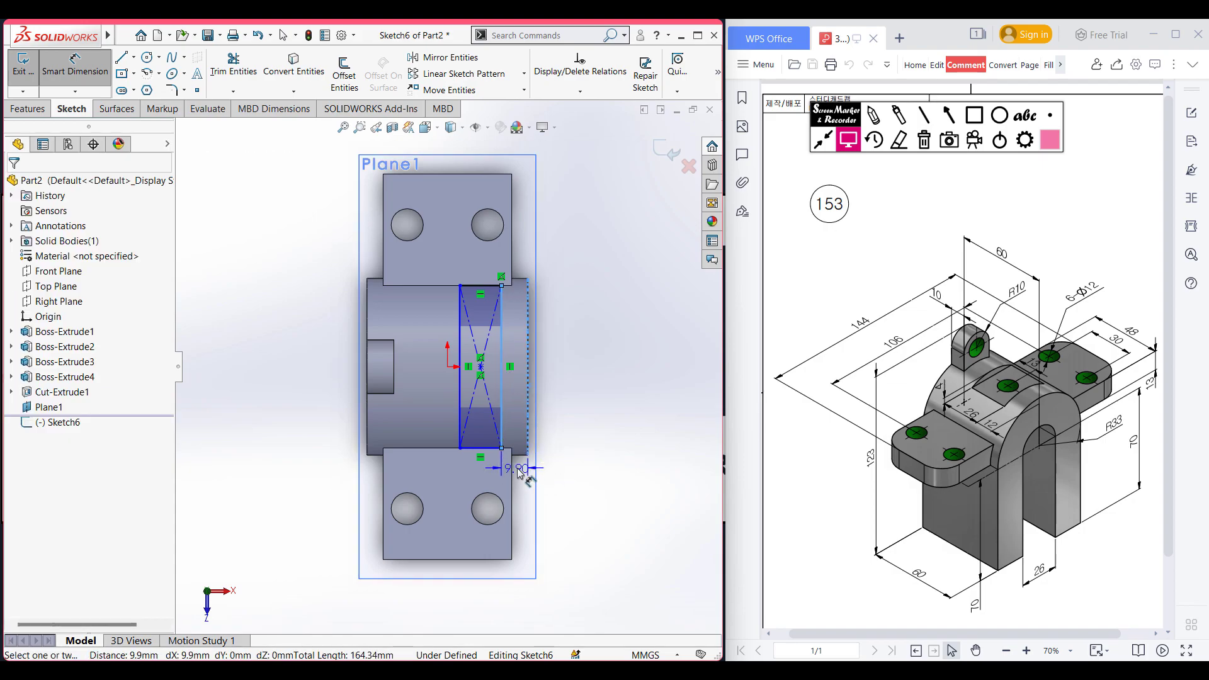
{"action": "left_click", "coordinate": [517, 467]}
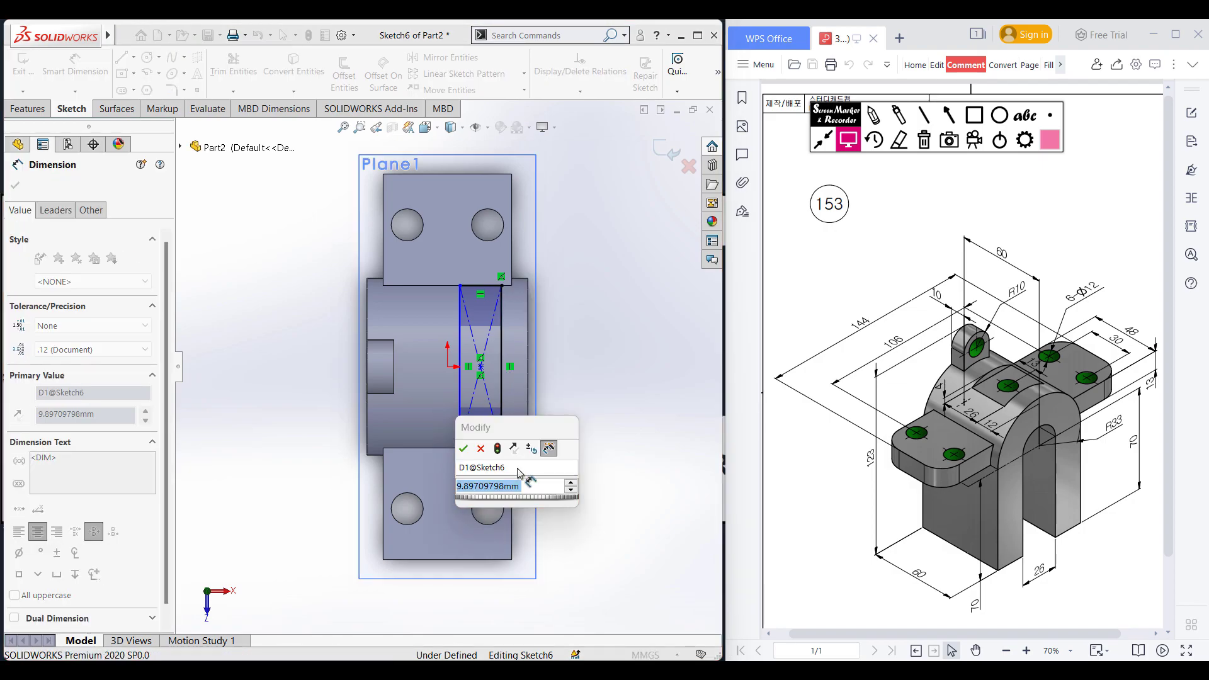
{"action": "type", "text": "12"}
{"action": "key", "text": "Return"}
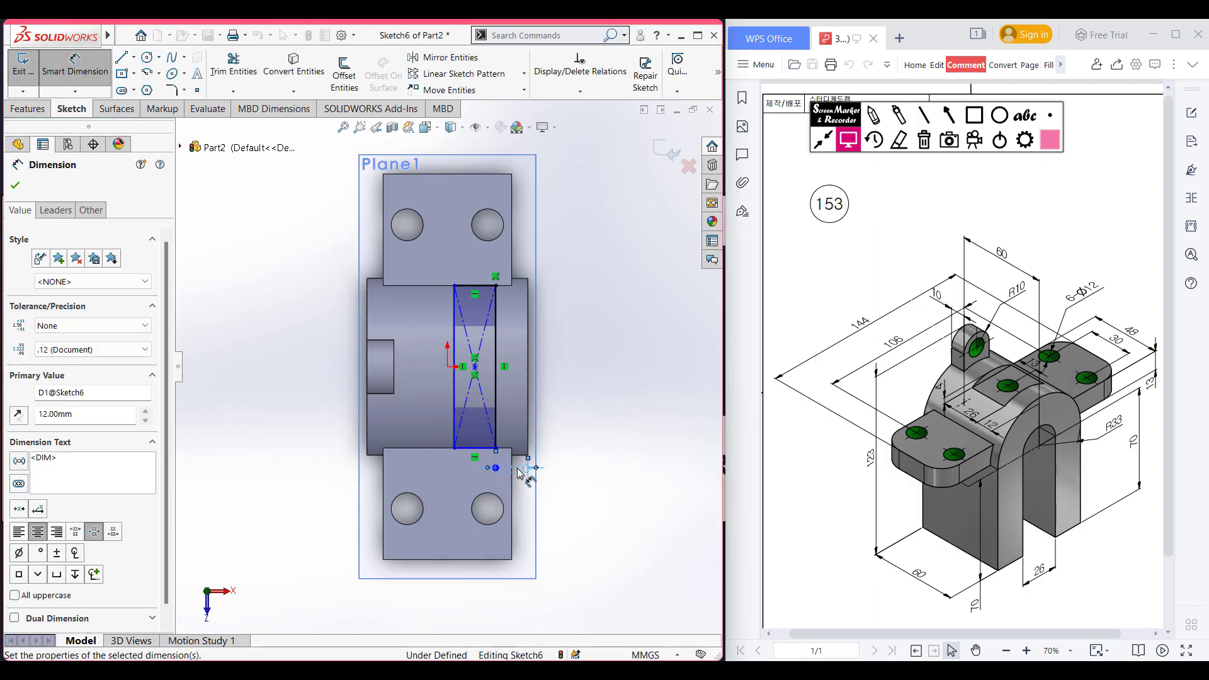
{"action": "left_click", "coordinate": [473, 451]}
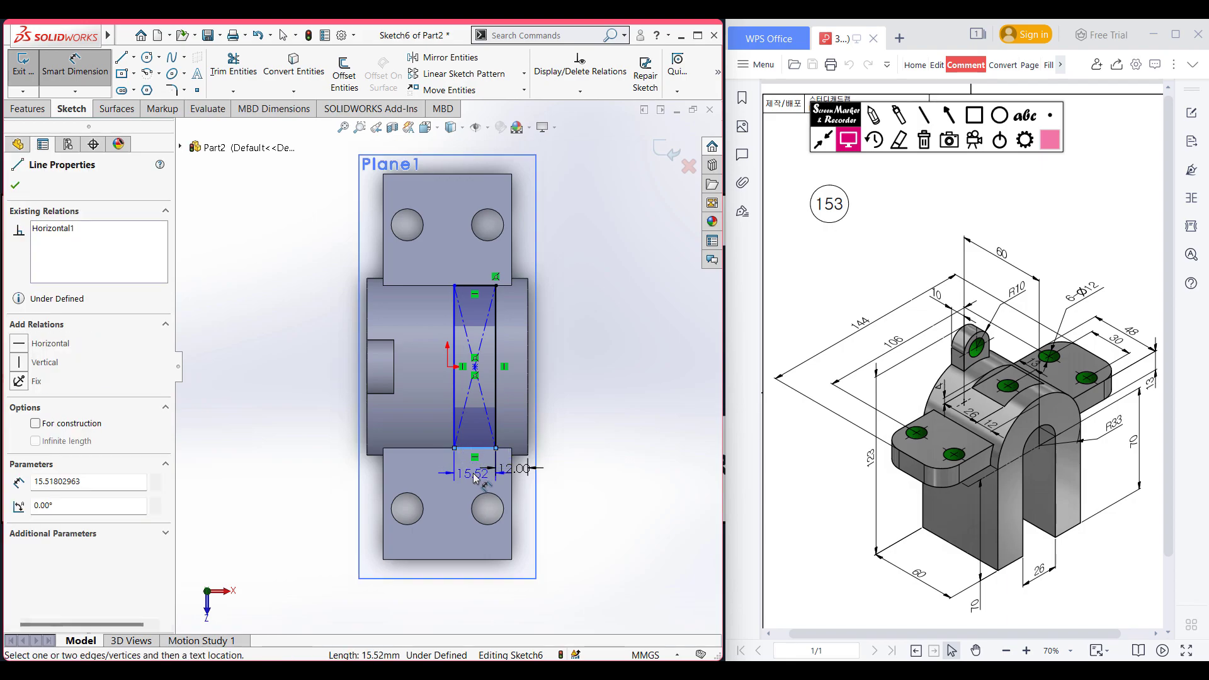
{"action": "left_click", "coordinate": [475, 479]}
{"action": "type", "text": "12"}
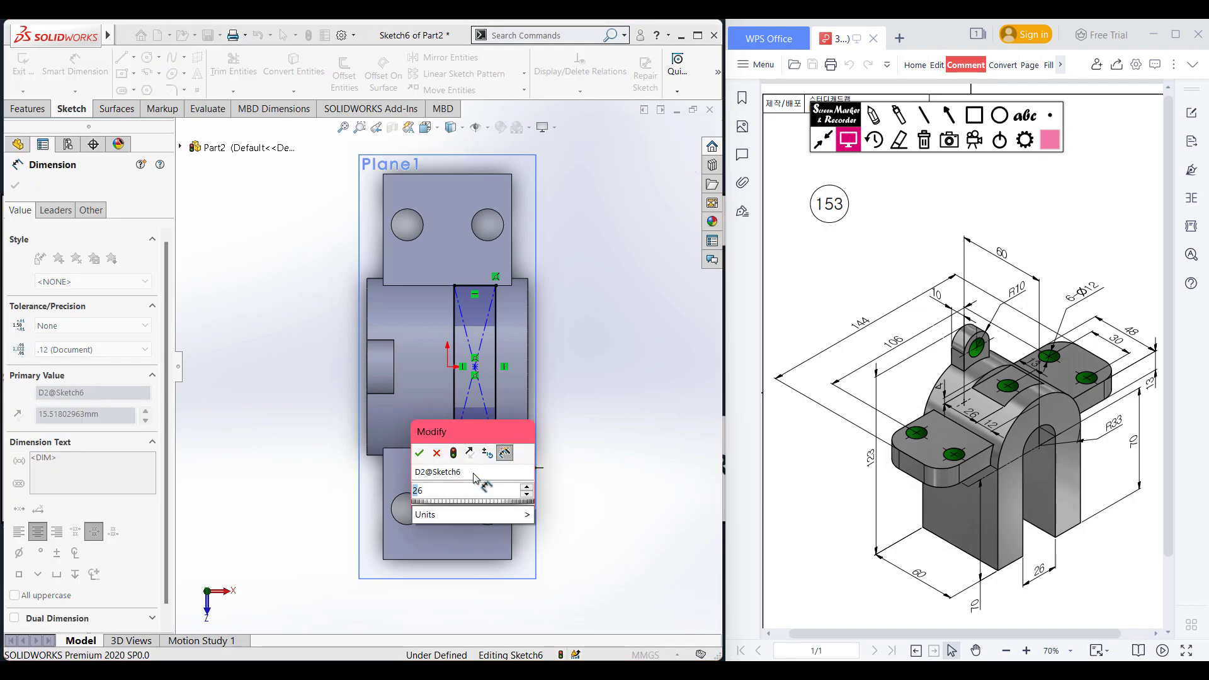
{"action": "key", "text": "Return"}
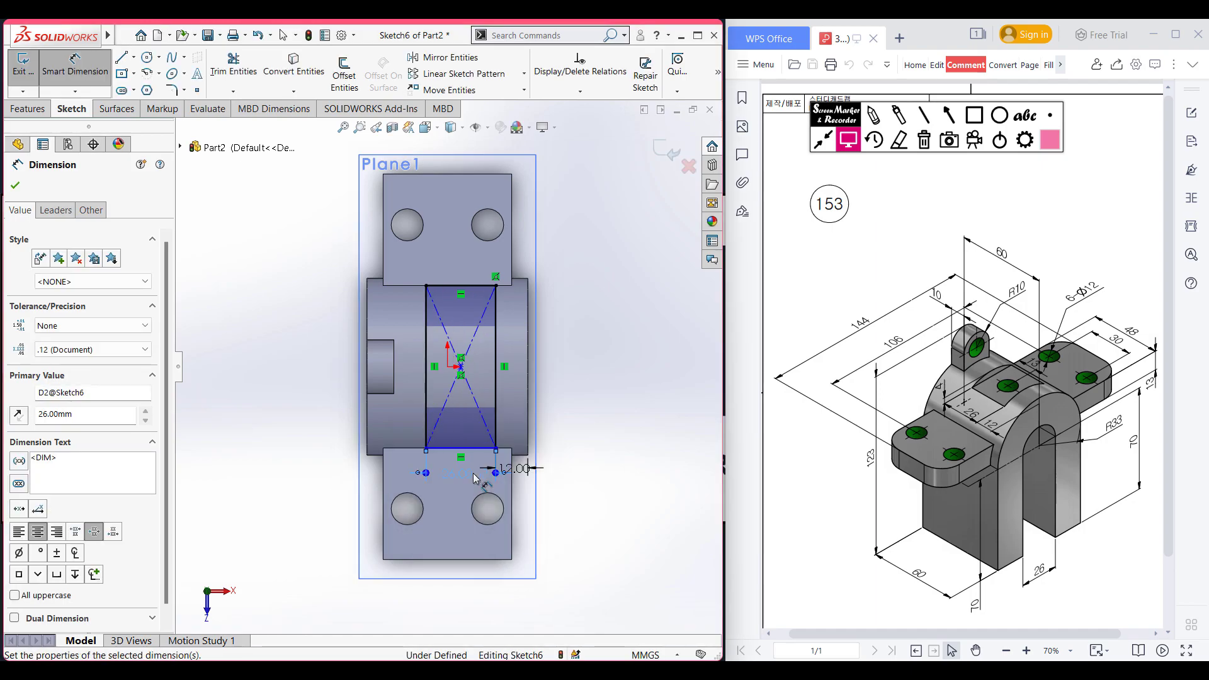
{"action": "left_click", "coordinate": [617, 436]}
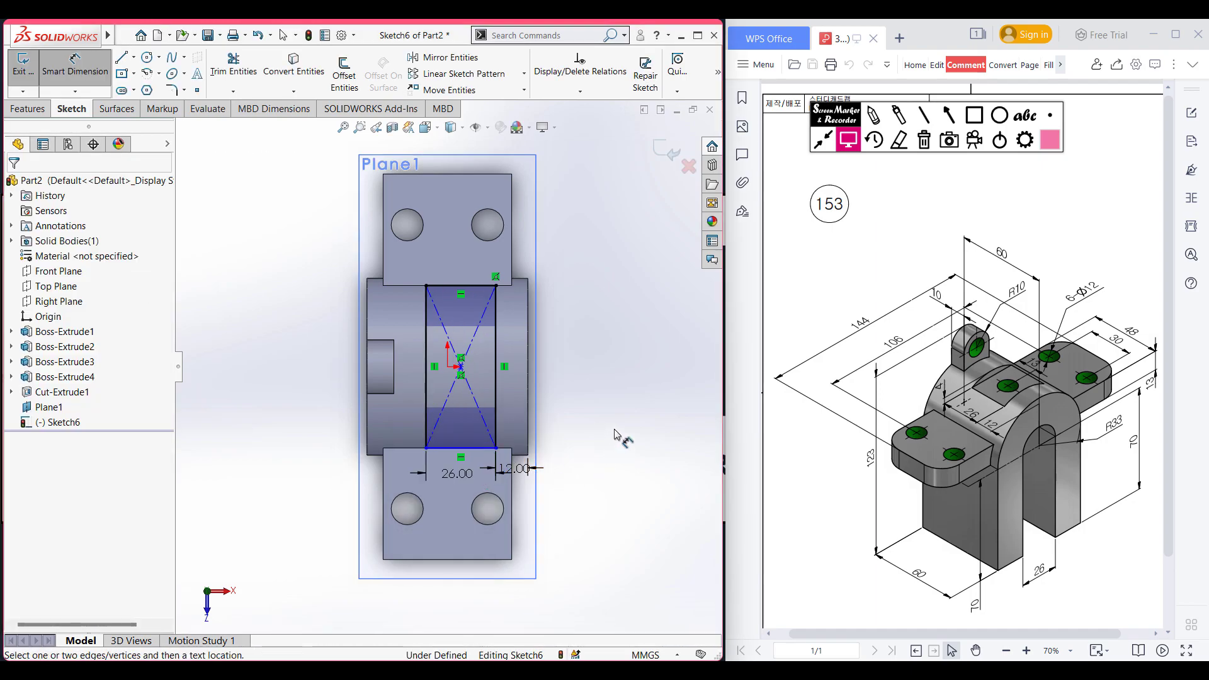
Extrude-cut the rectangle sketch 60 mm upward to form the pocket.
{"action": "key", "text": "ctrl+7"}
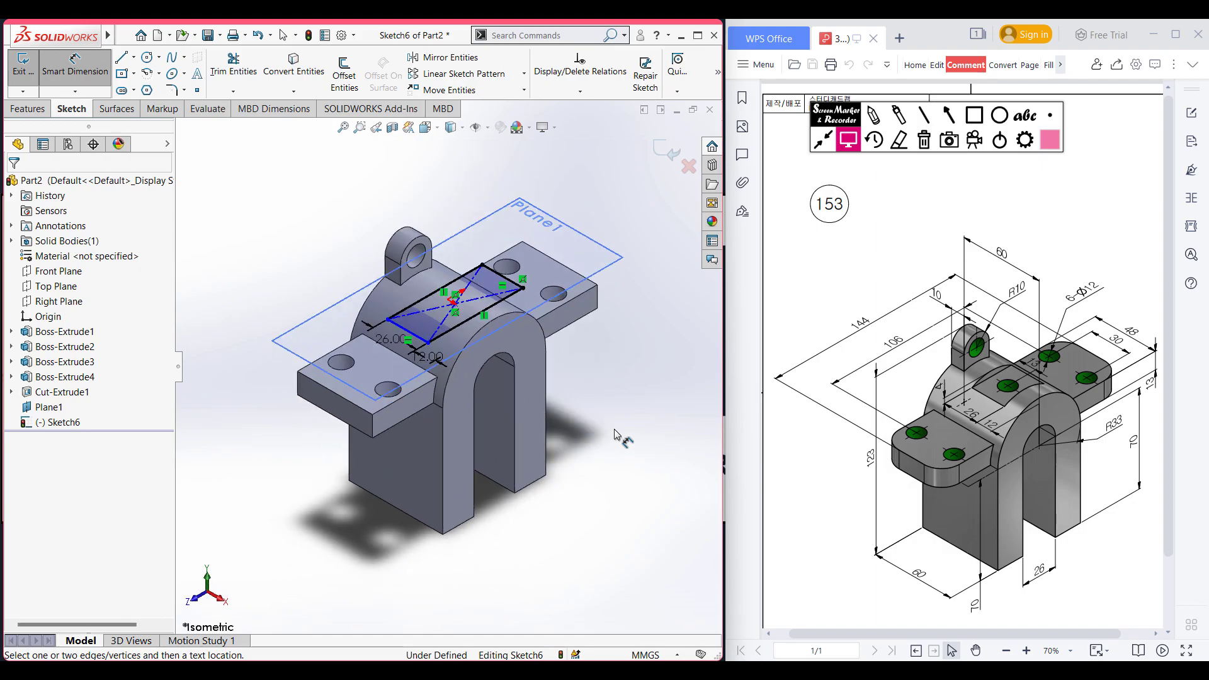
{"action": "left_click", "coordinate": [22, 110]}
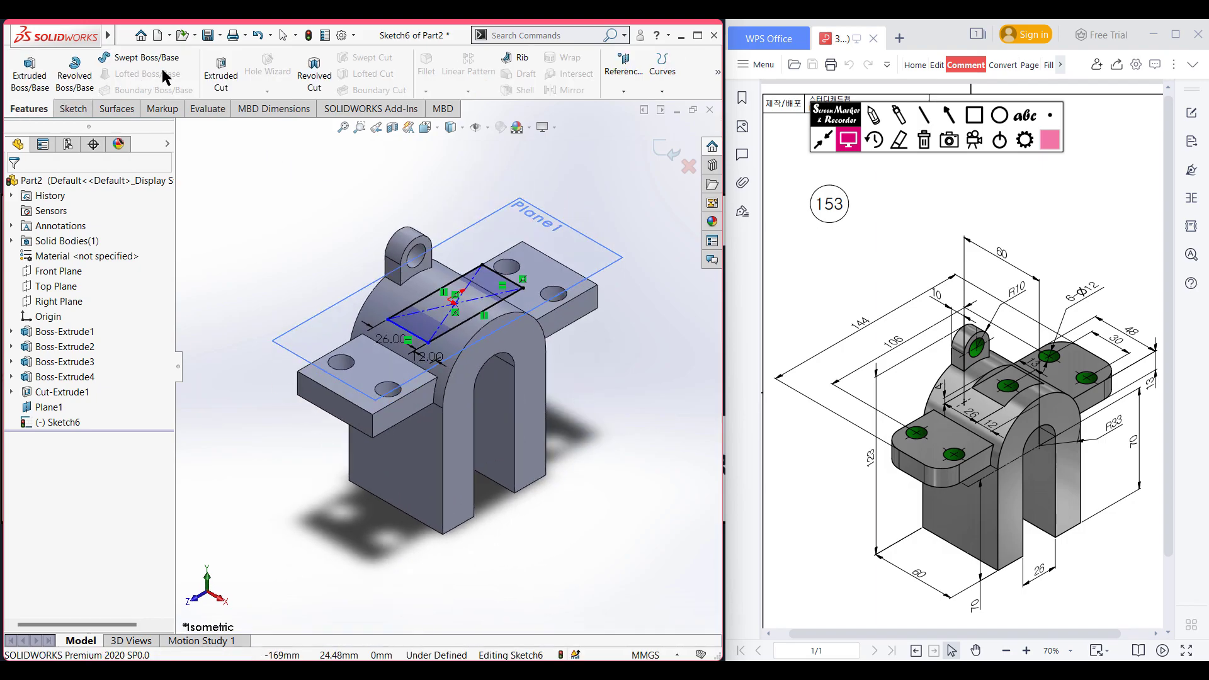
{"action": "left_click", "coordinate": [220, 70]}
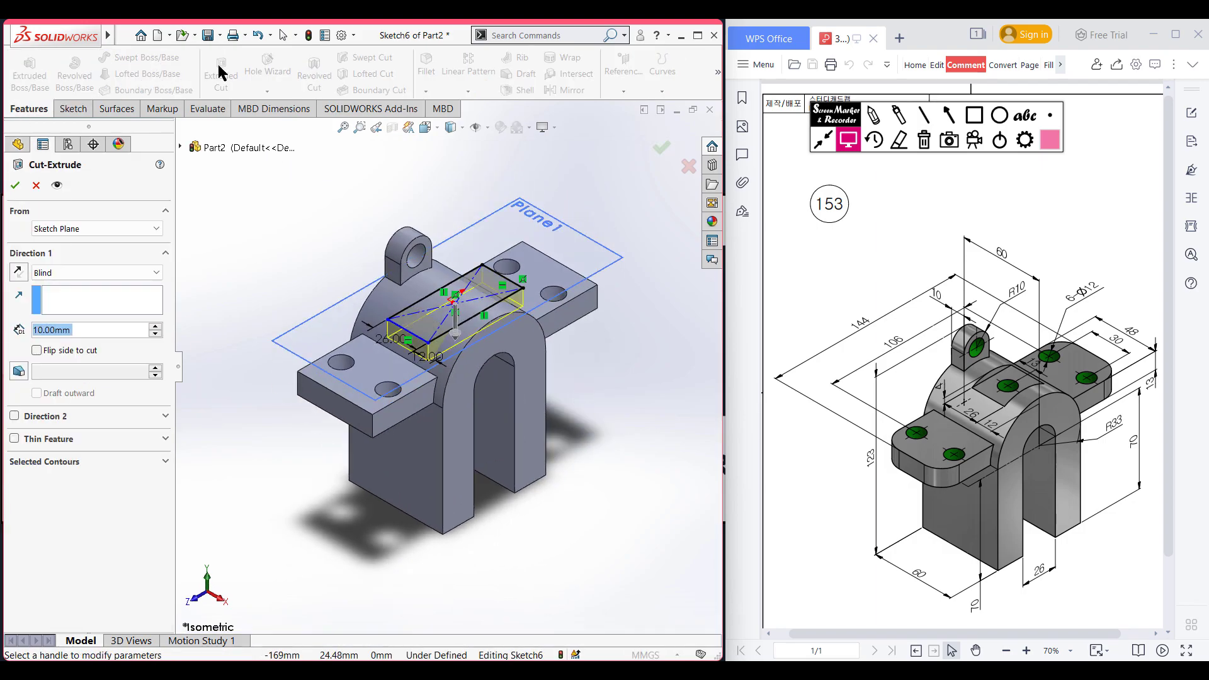
{"action": "left_click_drag", "start_coordinate": [455, 327], "coordinate": [454, 182]}
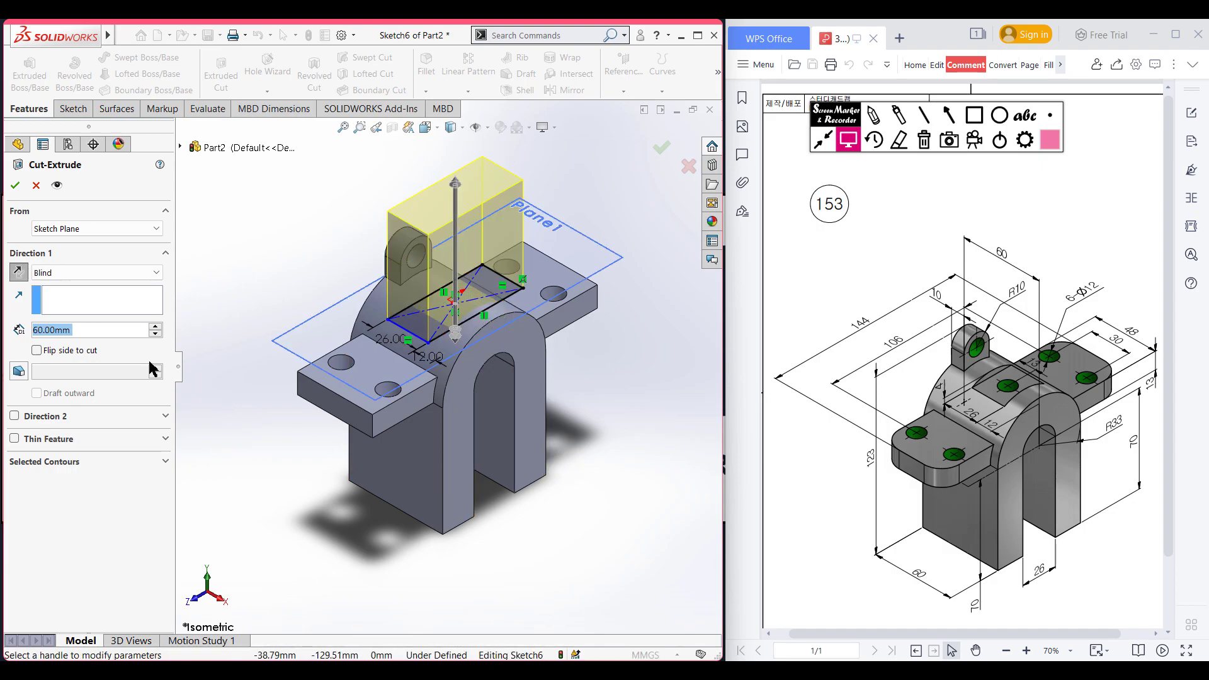
{"action": "left_click", "coordinate": [14, 185]}
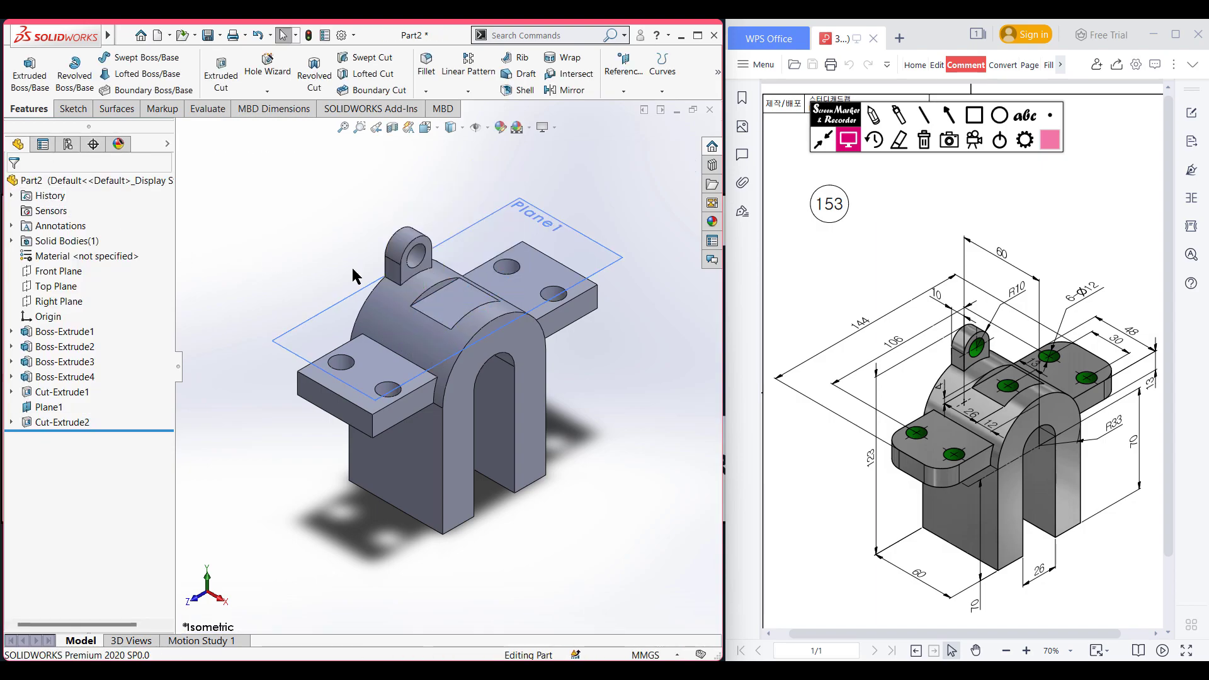
Hide Plane1 and select the pocket's floor face.
{"action": "right_click", "coordinate": [47, 406]}
{"action": "left_click", "coordinate": [92, 384]}
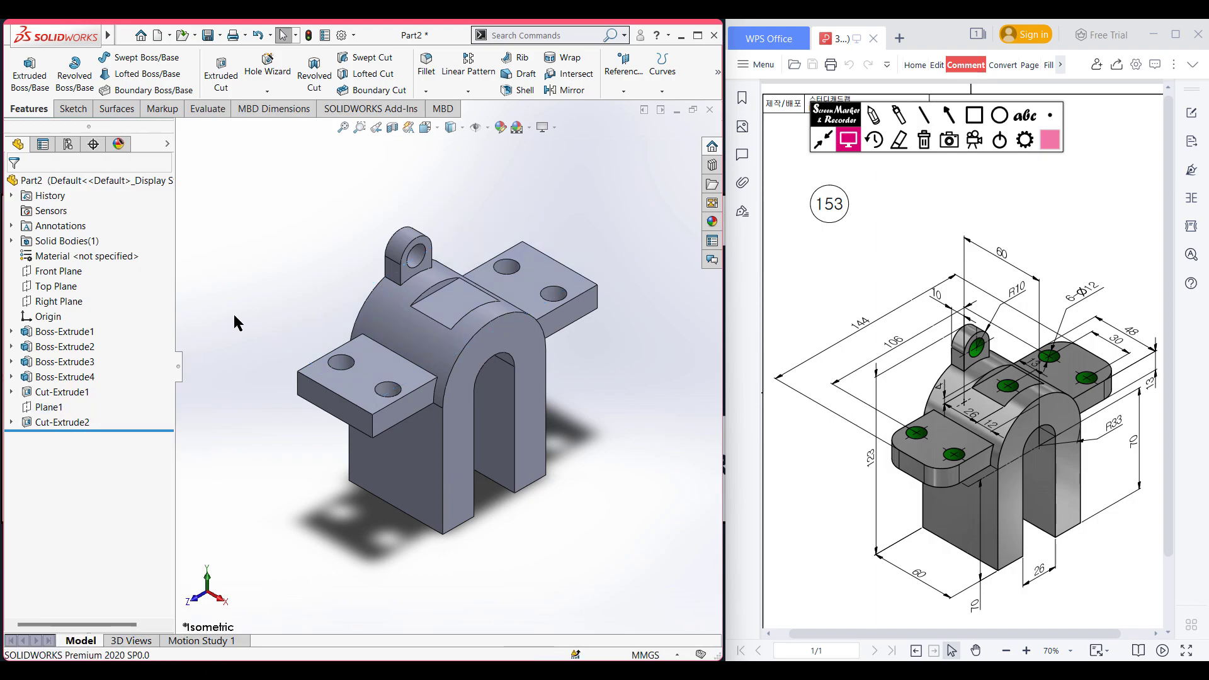
{"action": "left_click", "coordinate": [453, 309]}
Sketch a 12 mm diameter circle at the centre of the pocket floor.
{"action": "right_click", "coordinate": [453, 309]}
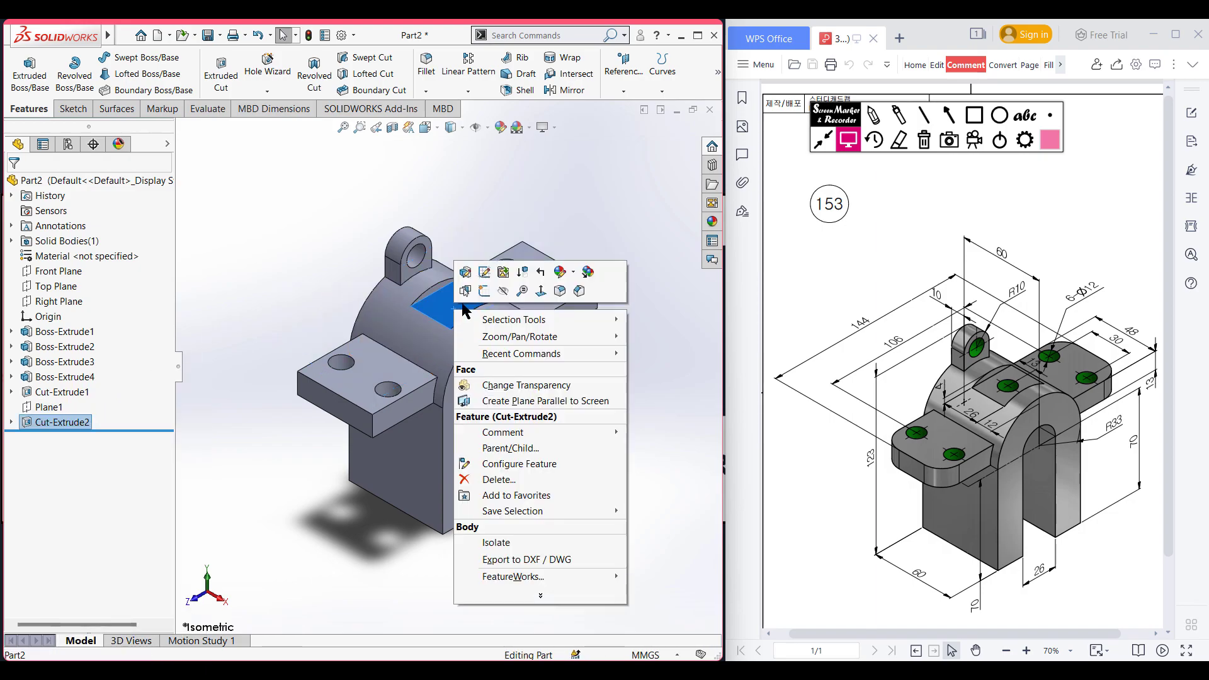
{"action": "left_click", "coordinate": [485, 288]}
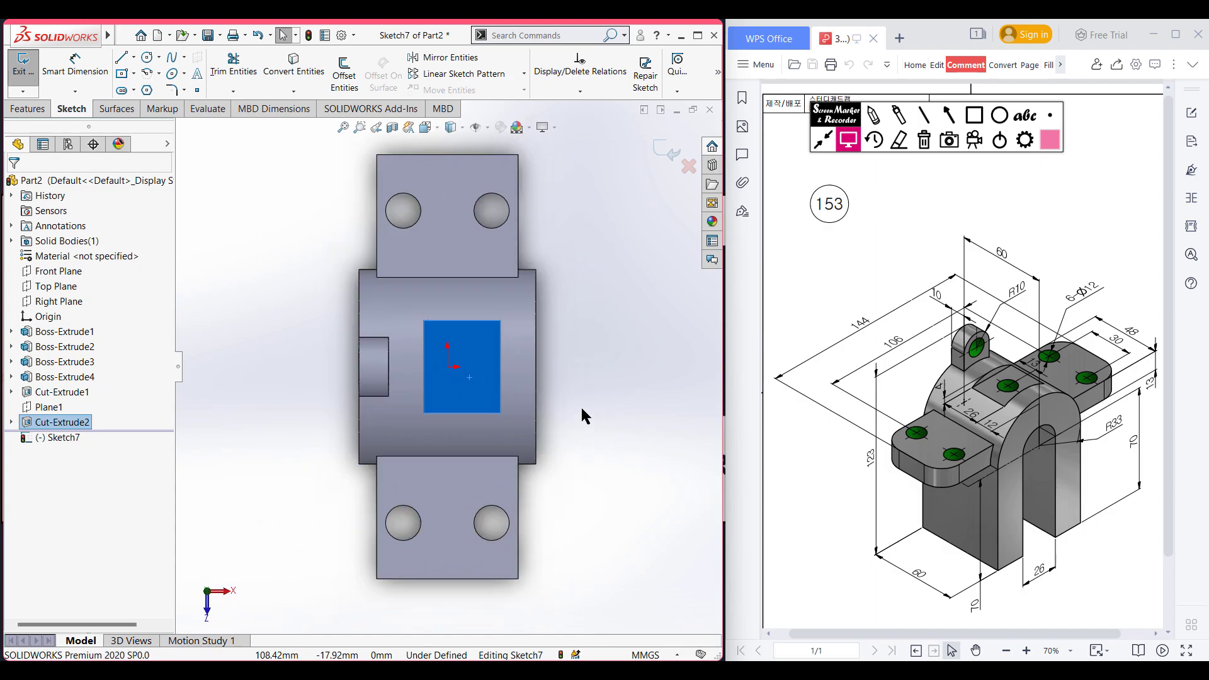
{"action": "left_click", "coordinate": [301, 249]}
{"action": "scroll", "coordinate": [469, 368], "scroll_direction": "down", "scroll_amount": 5}
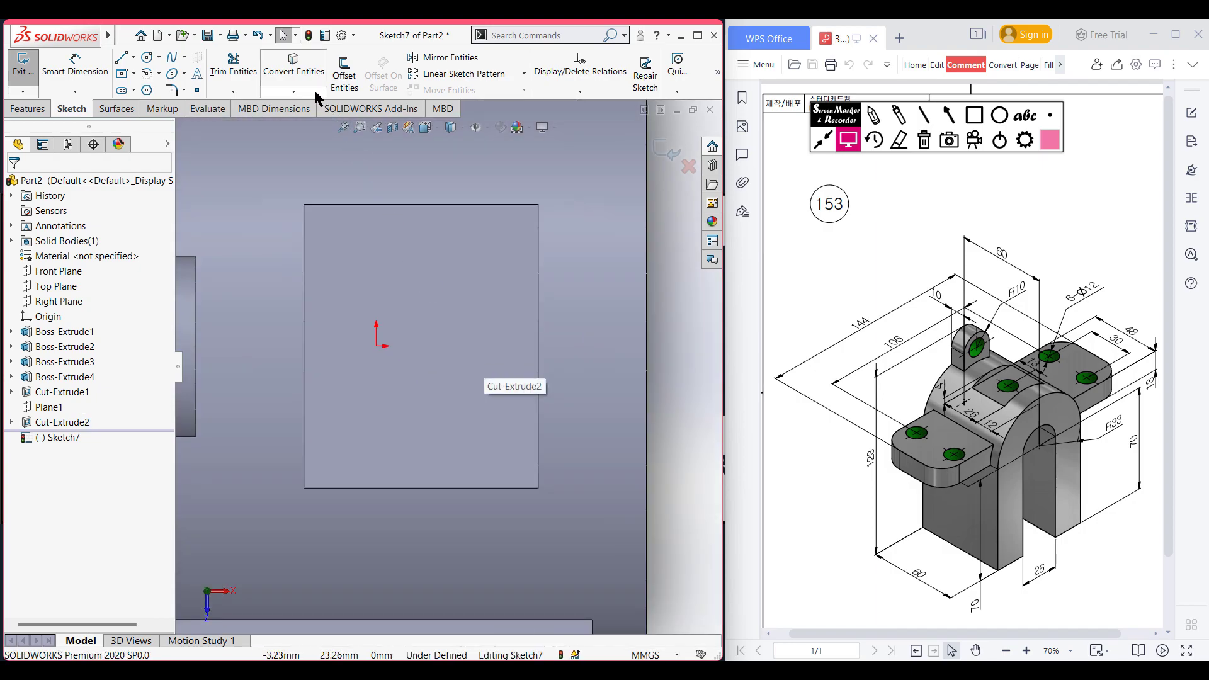
{"action": "left_click", "coordinate": [148, 58]}
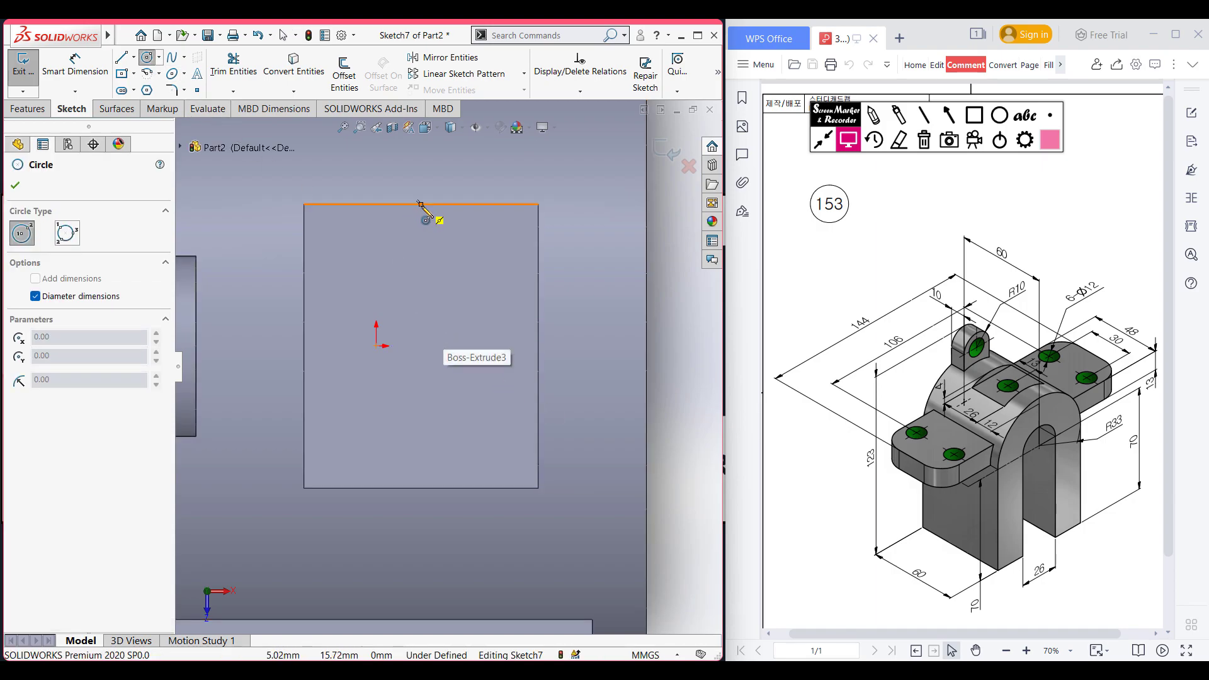
{"action": "left_click", "coordinate": [421, 345]}
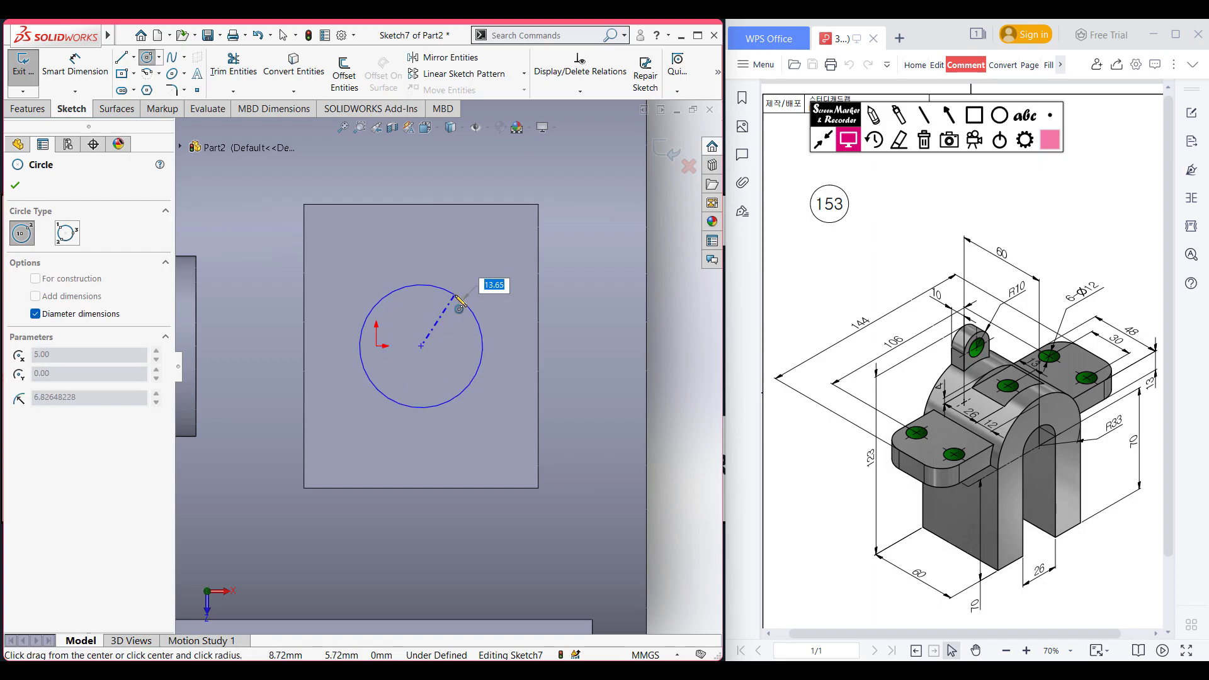
{"action": "type", "text": "12"}
{"action": "key", "text": "Return"}
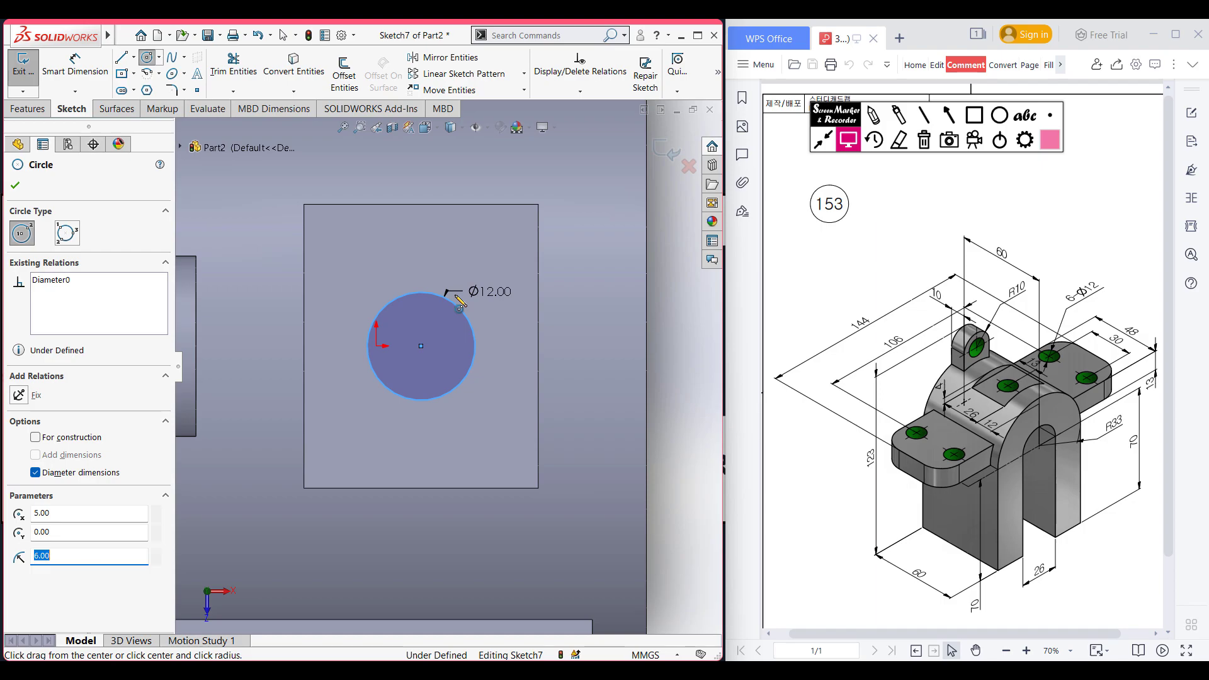
Extrude-cut the circle 60 mm blind through the pocket floor.
{"action": "key", "text": "ctrl+7"}
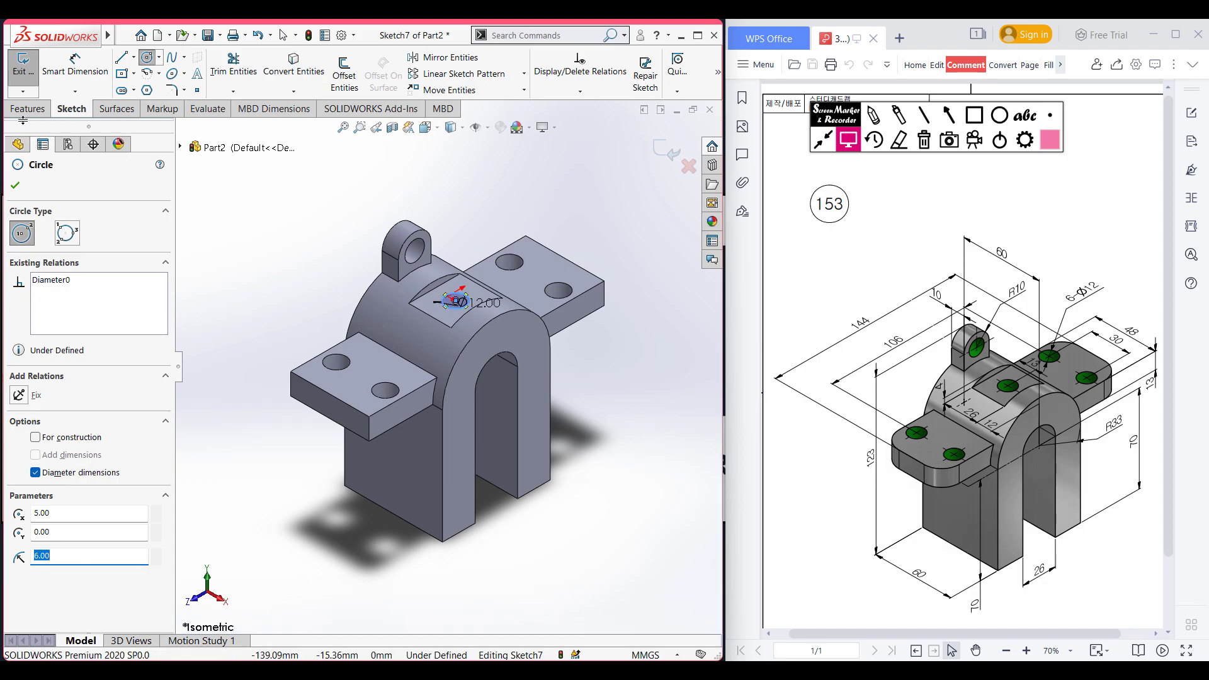
{"action": "left_click", "coordinate": [28, 109]}
{"action": "left_click", "coordinate": [221, 76]}
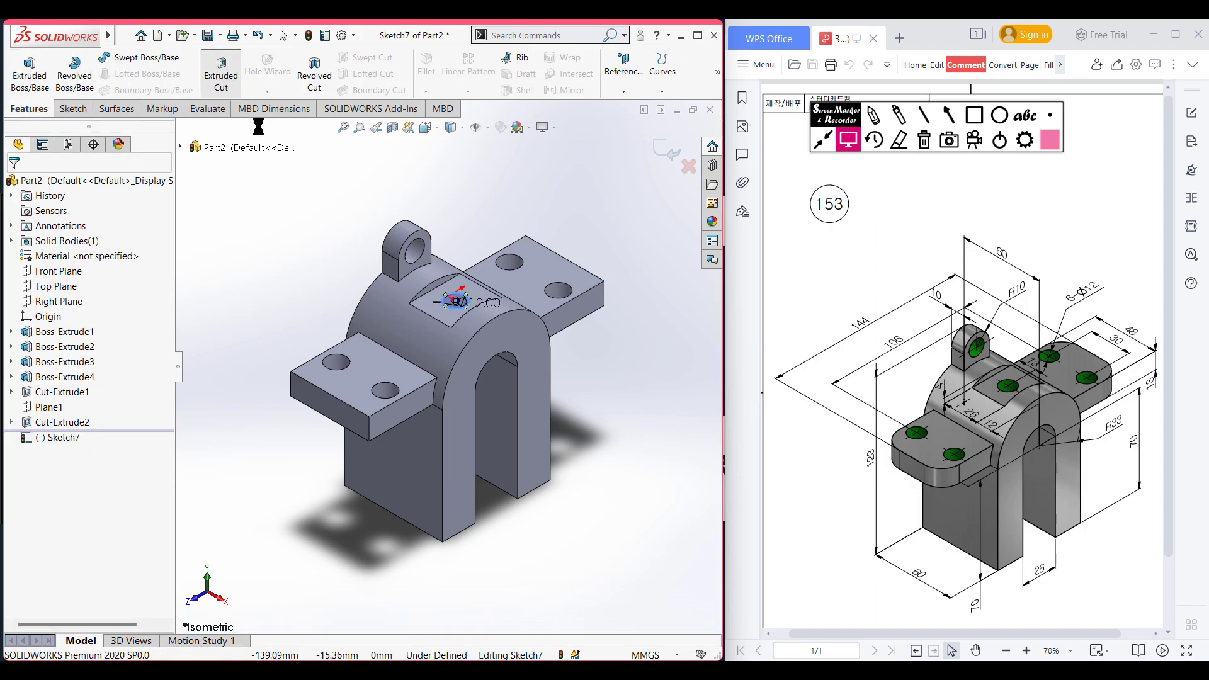
{"action": "middle_click_drag", "start_coordinate": [606, 524], "coordinate": [588, 489]}
{"action": "left_click", "coordinate": [15, 186]}
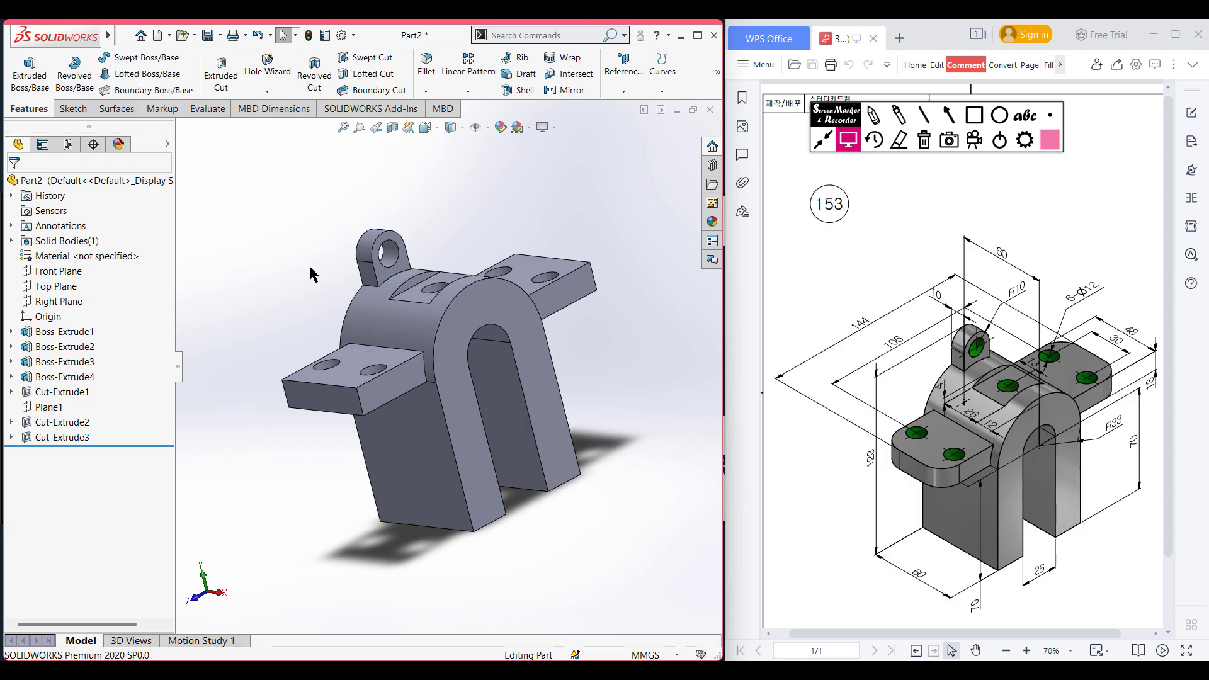
{"action": "key", "text": "ctrl+7"}
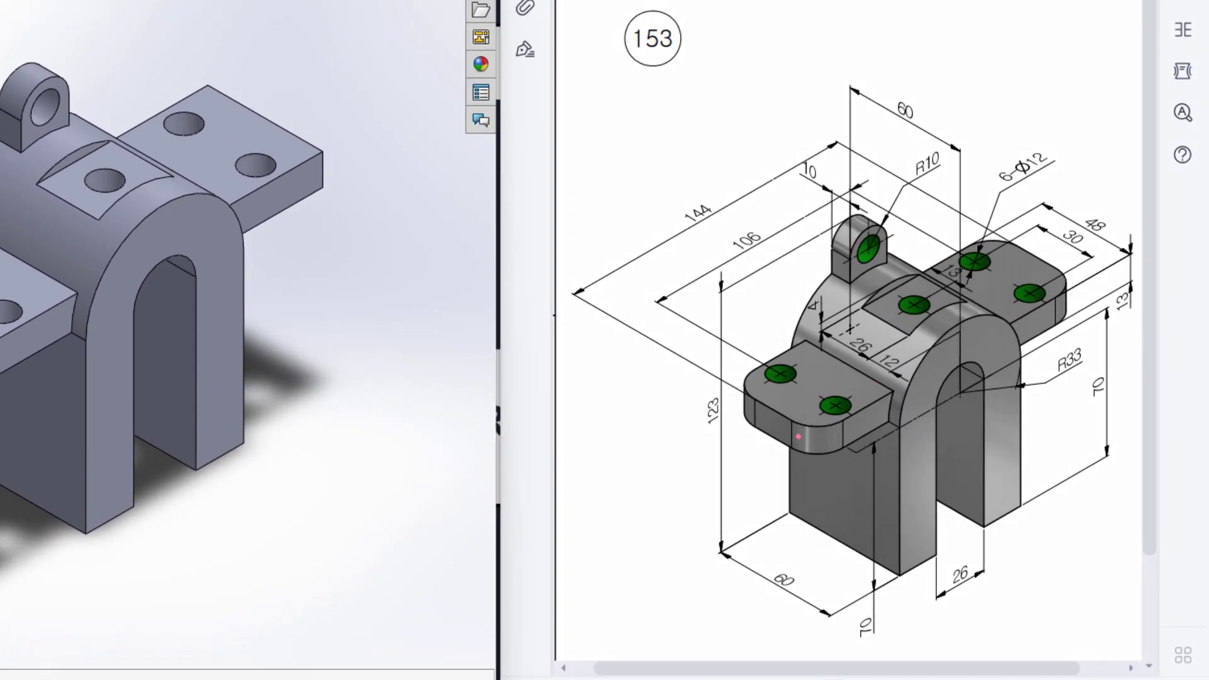
{"action": "left_click_drag", "start_coordinate": [798, 436], "coordinate": [850, 426]}
{"action": "left_click_drag", "start_coordinate": [1069, 284], "coordinate": [1057, 313]}
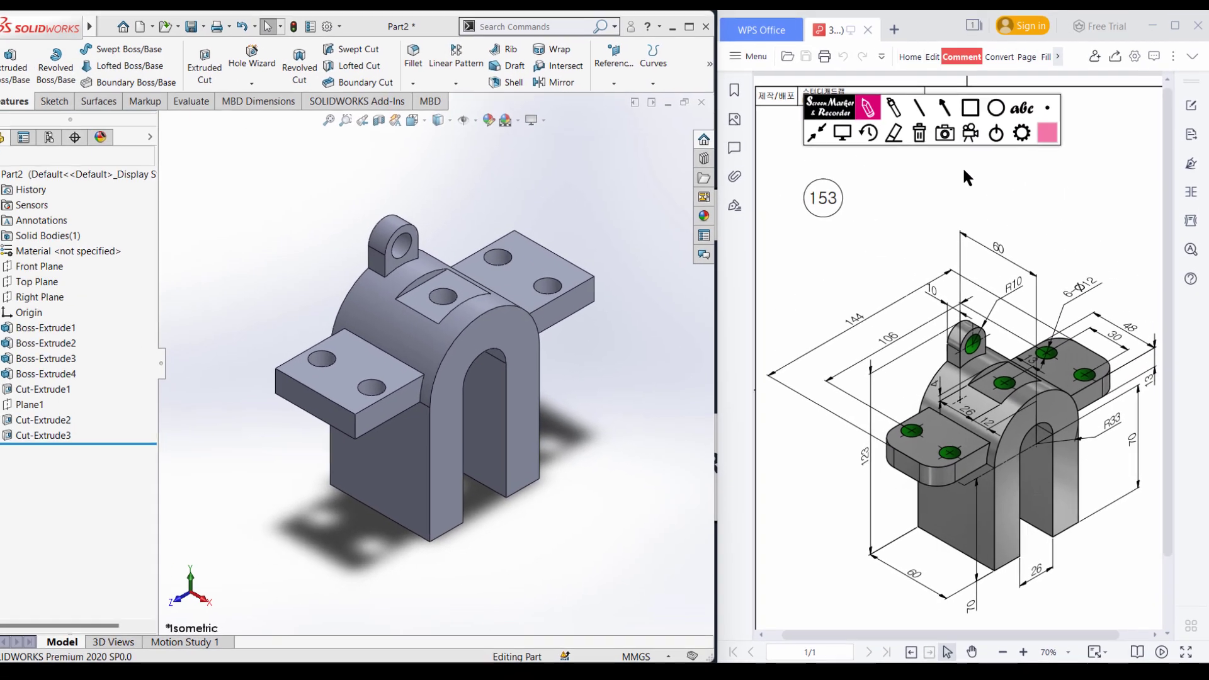
Fillet the four vertical flange corner edges at 15.00 mm radius with FilletXpert.
{"action": "left_click", "coordinate": [850, 139]}
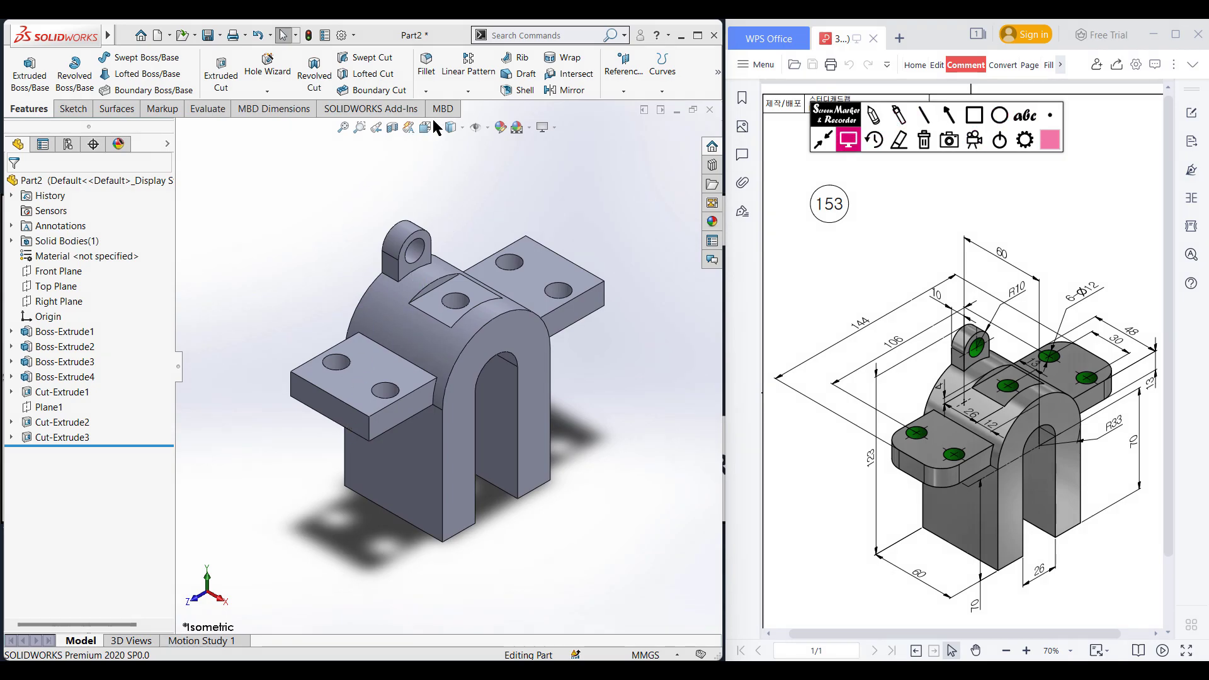
{"action": "left_click", "coordinate": [426, 63]}
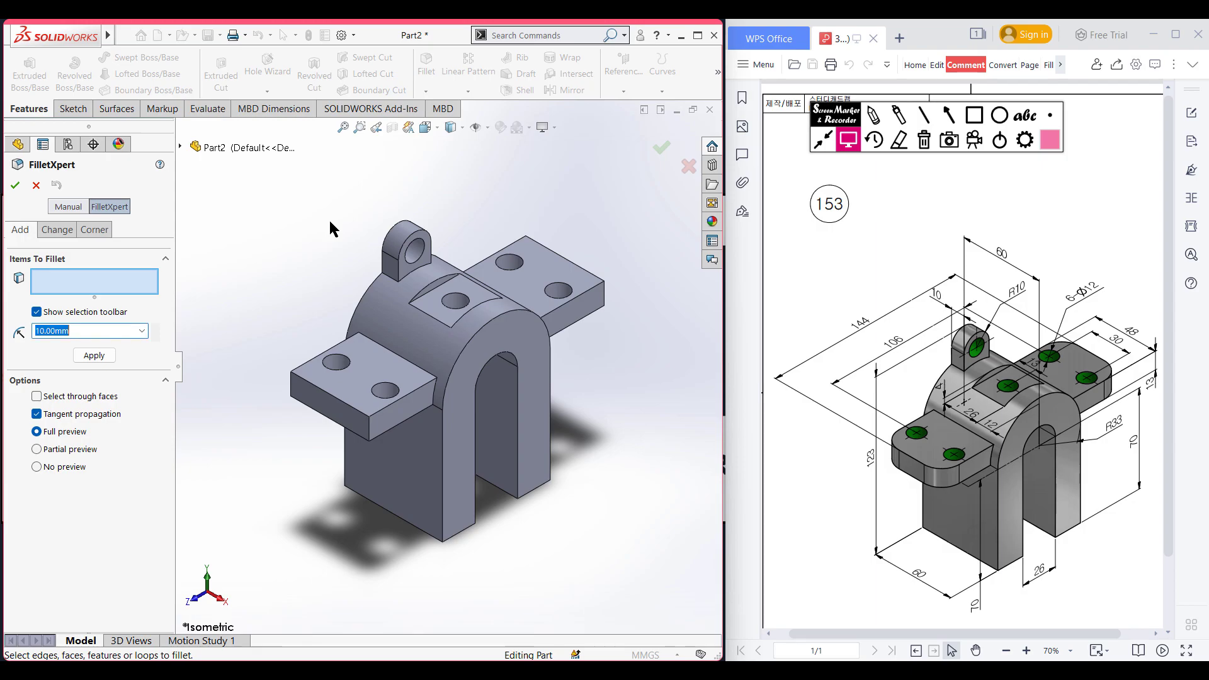
{"action": "type", "text": "15.00mm"}
{"action": "left_click", "coordinate": [367, 425]}
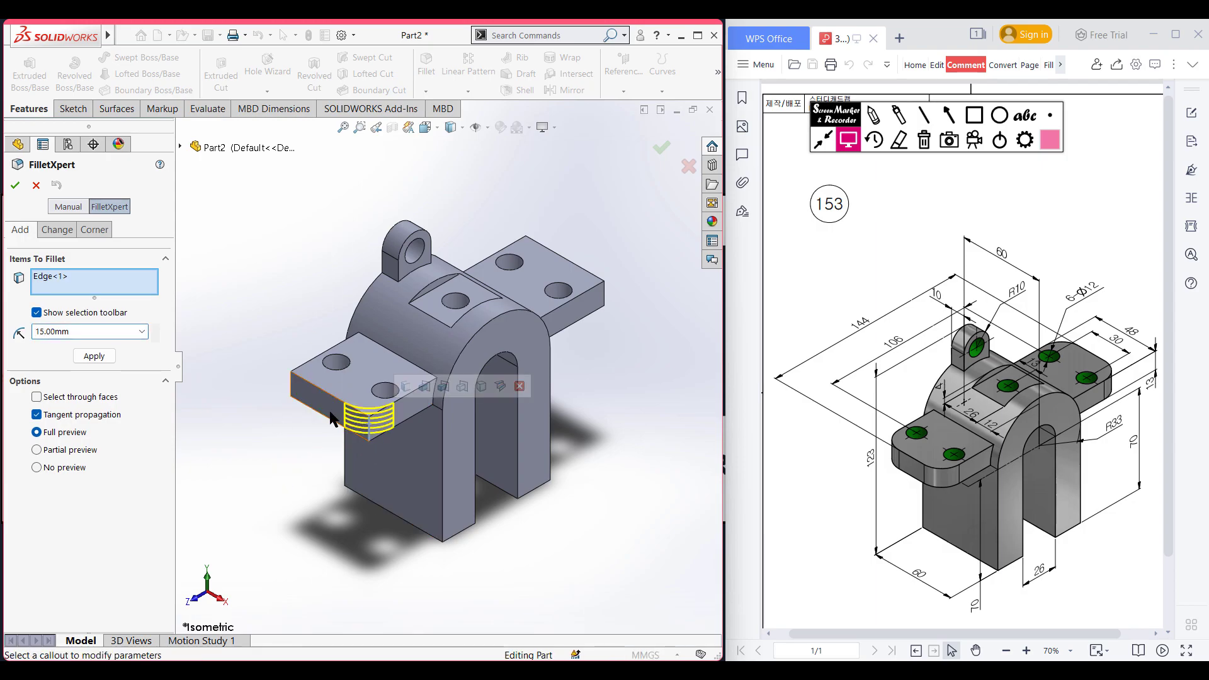
{"action": "middle_click_drag", "start_coordinate": [291, 389], "coordinate": [386, 442]}
{"action": "left_click", "coordinate": [390, 445]}
{"action": "middle_click_drag", "start_coordinate": [566, 454], "coordinate": [409, 464]}
{"action": "left_click", "coordinate": [517, 305]}
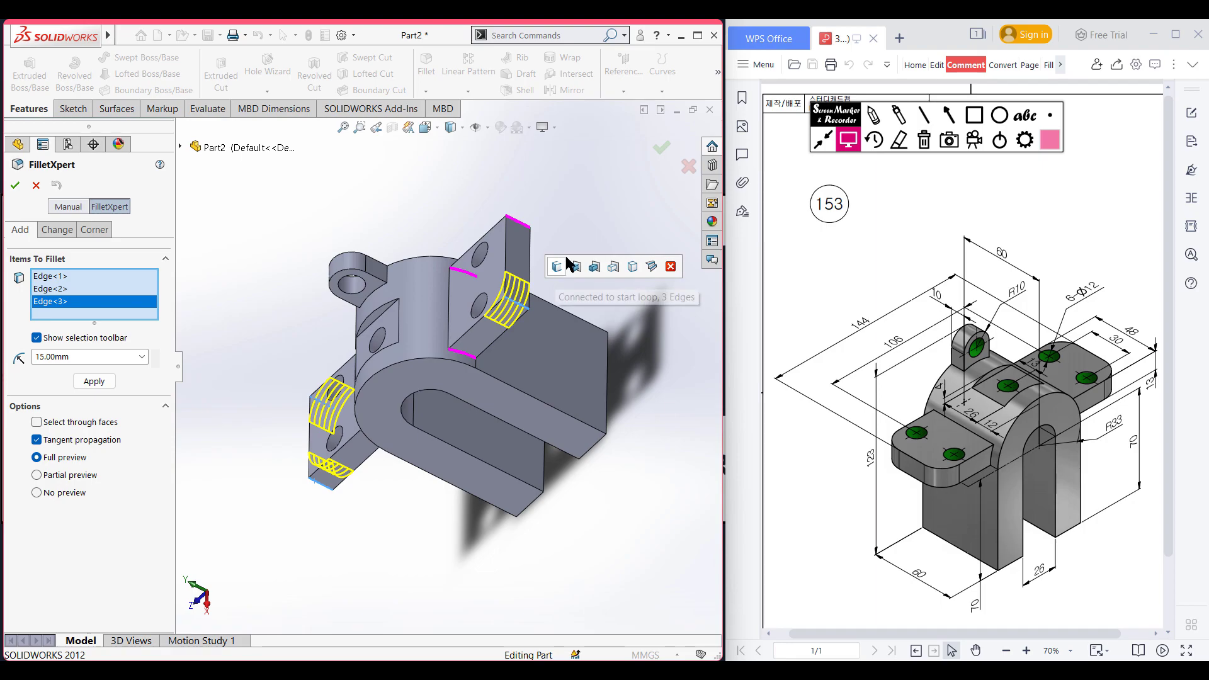
{"action": "middle_click_drag", "start_coordinate": [579, 230], "coordinate": [463, 403]}
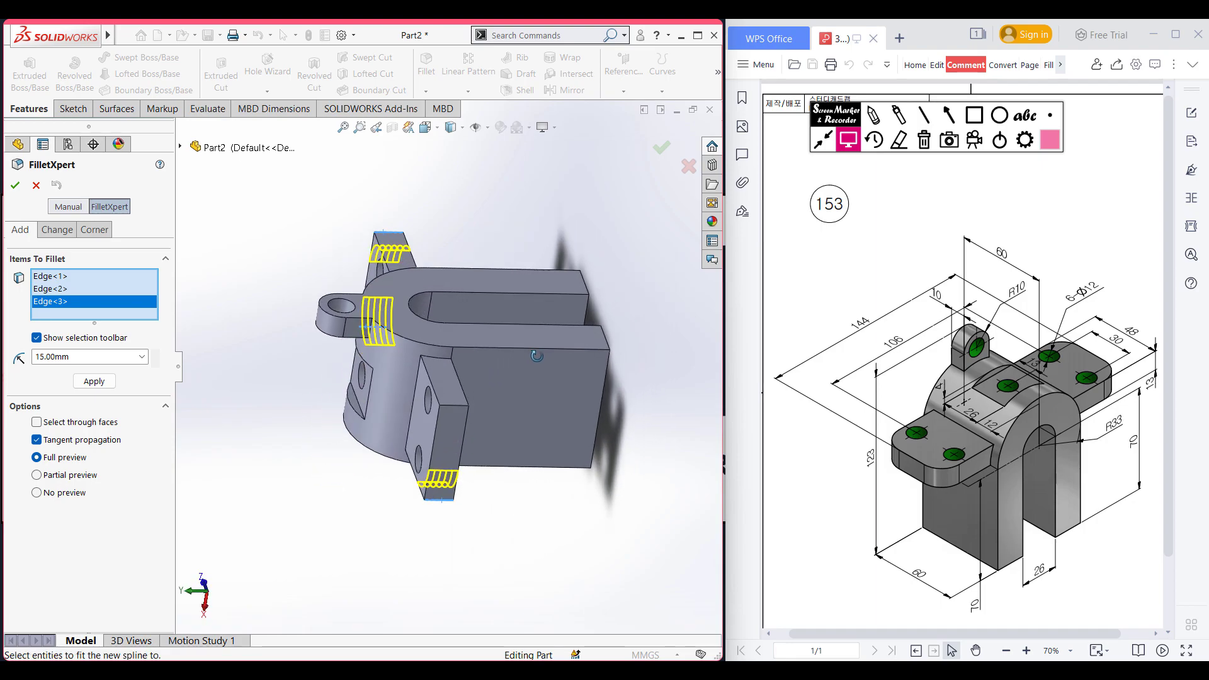
{"action": "left_click", "coordinate": [456, 412]}
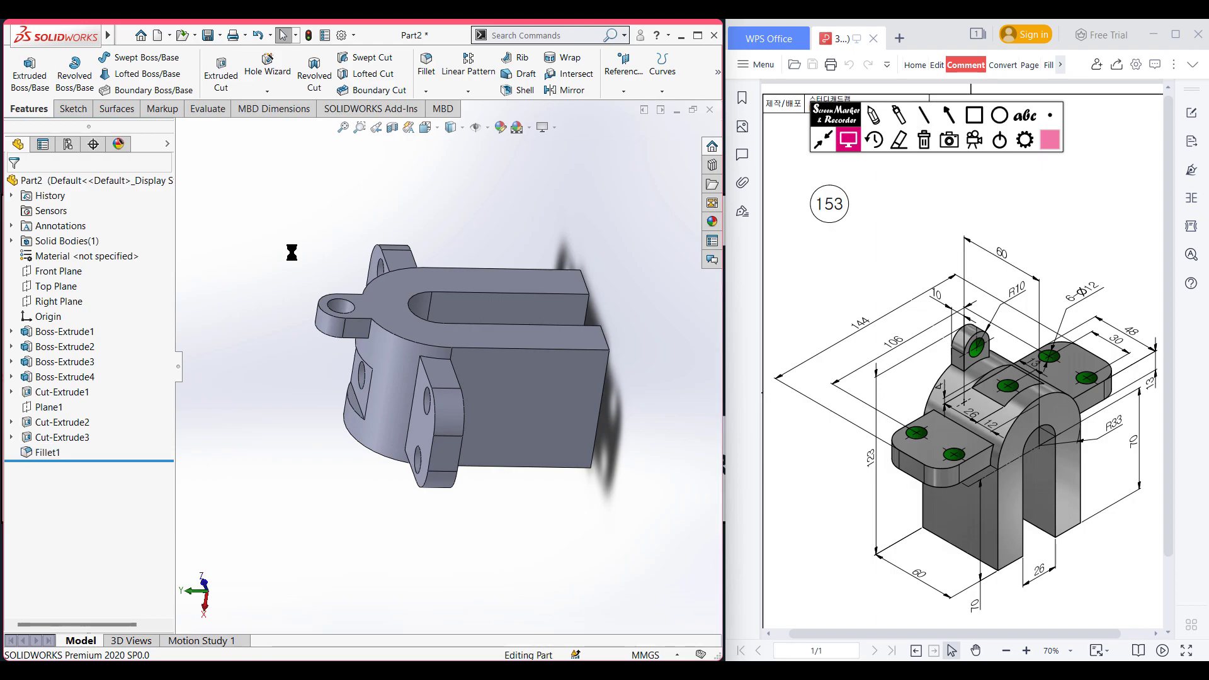
{"action": "key", "text": "ctrl+7"}
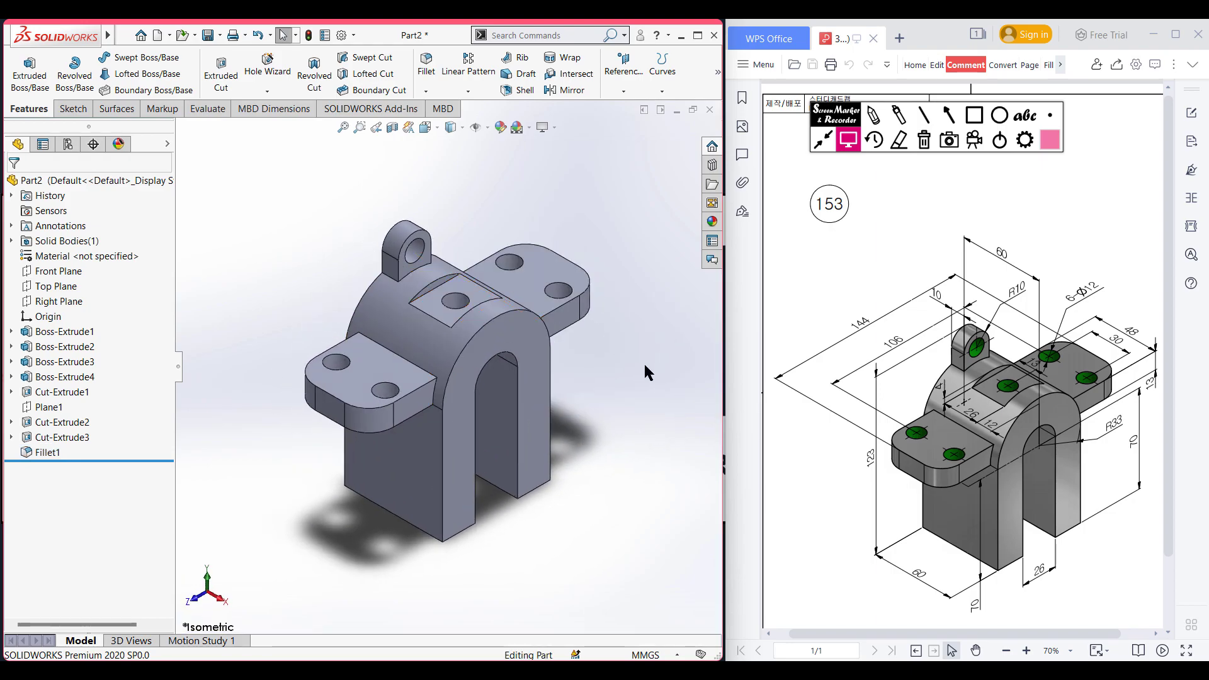